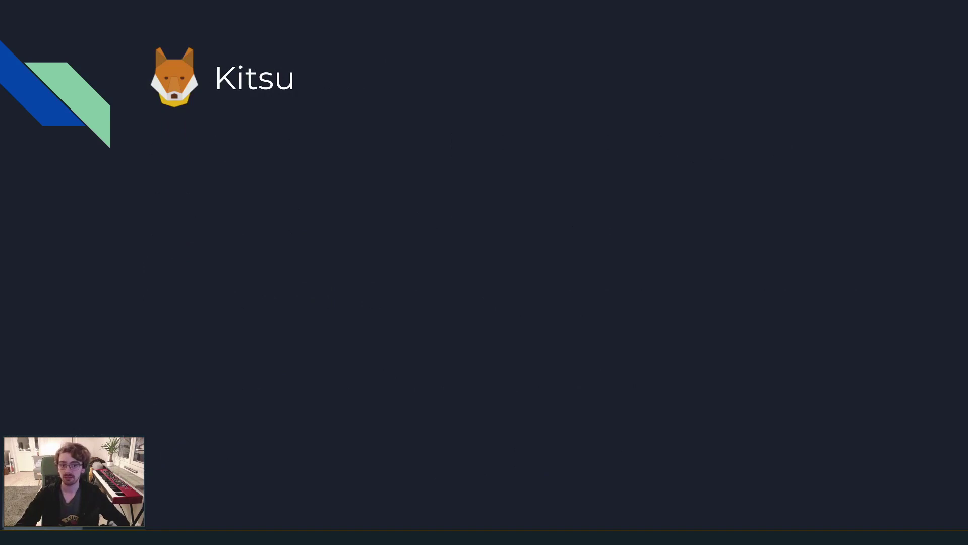
Reveal the Kitsu bullets: assigned shots, comments, previews, shot status, and scenes from playlists
key("Right")
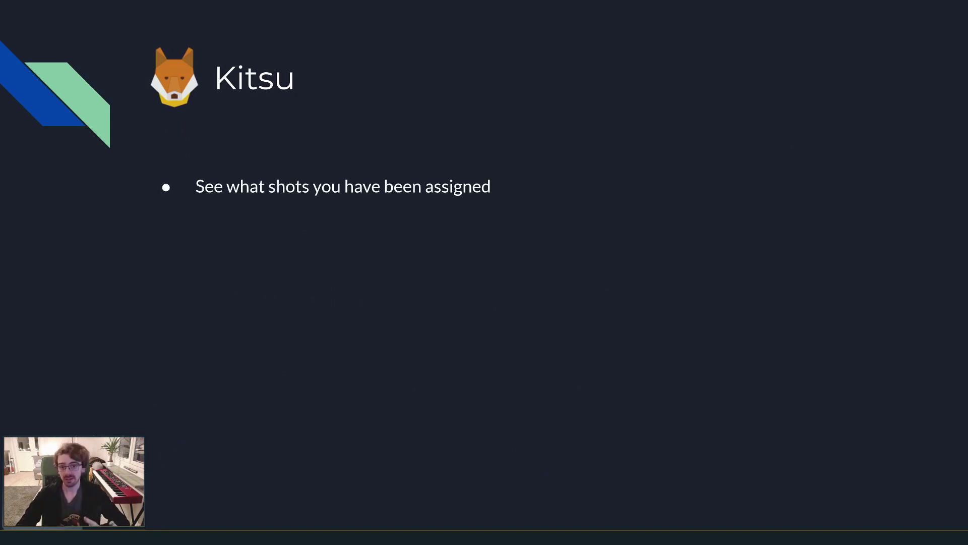
key("Right")
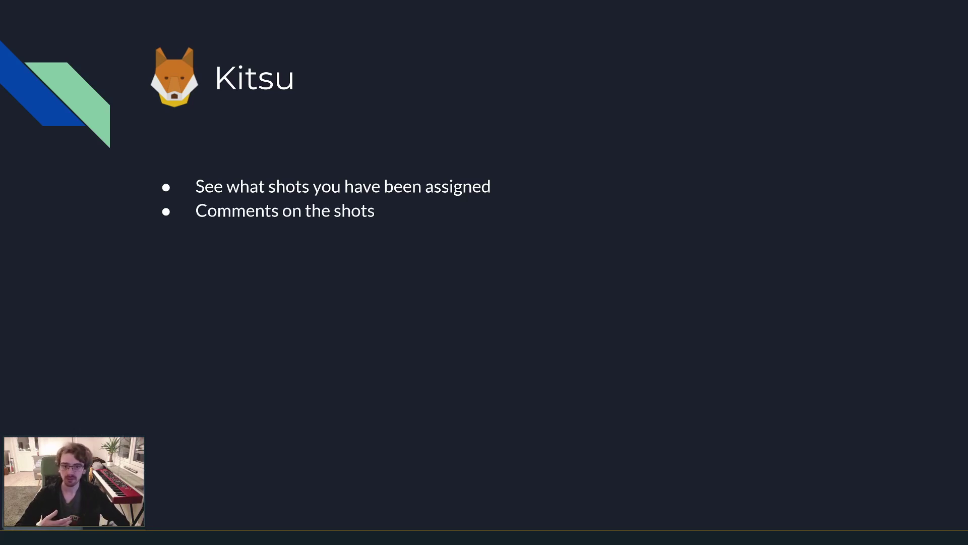
key("Right")
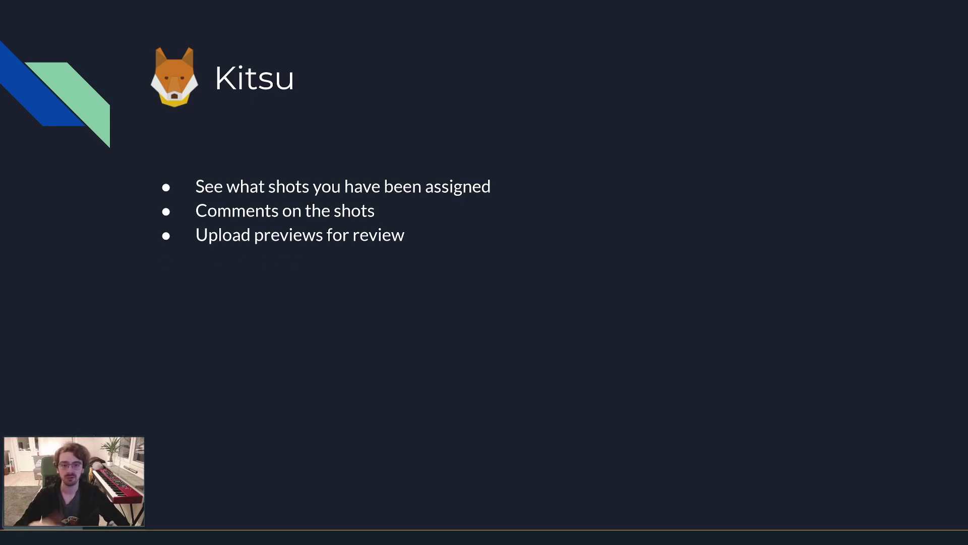
key("Right")
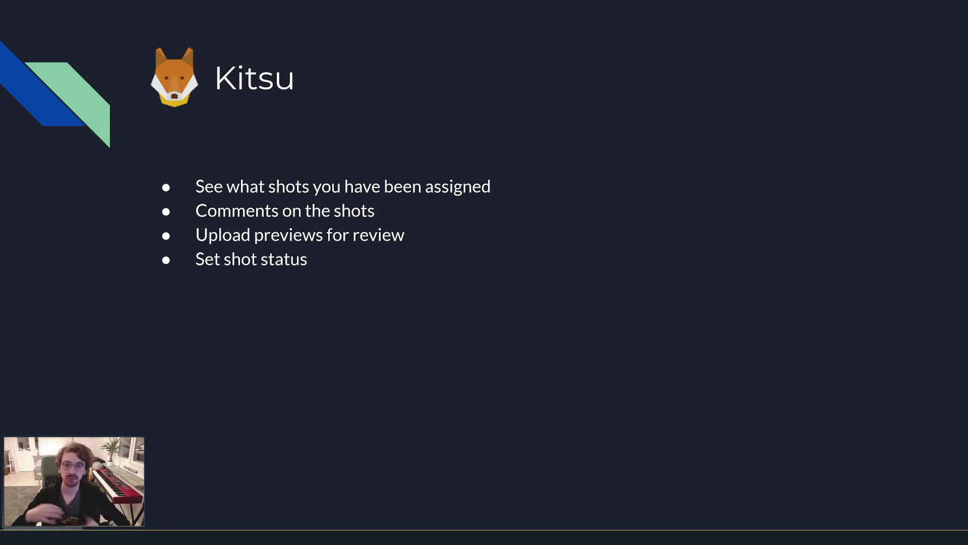
key("Right")
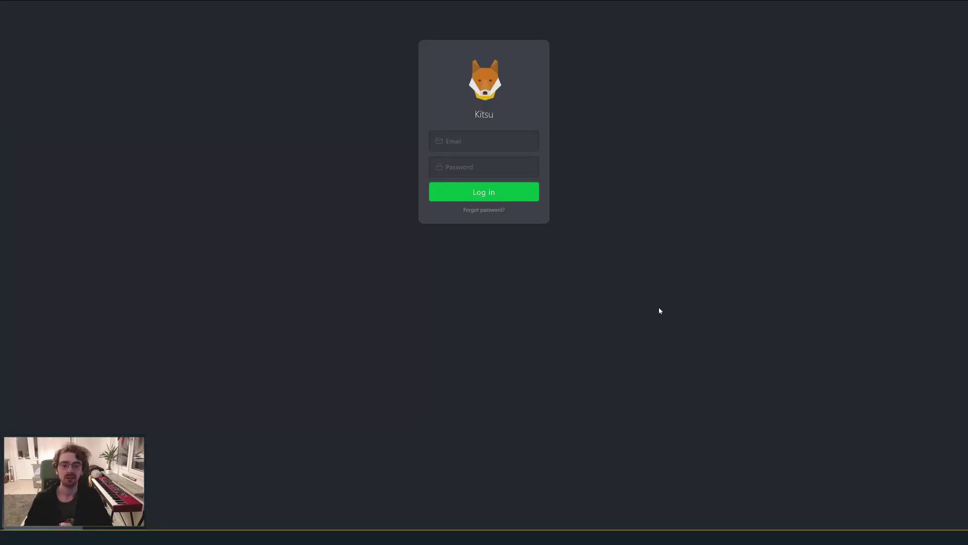
Log in to Kitsu by entering the account e-mail and password and submitting
left_click(484, 141)
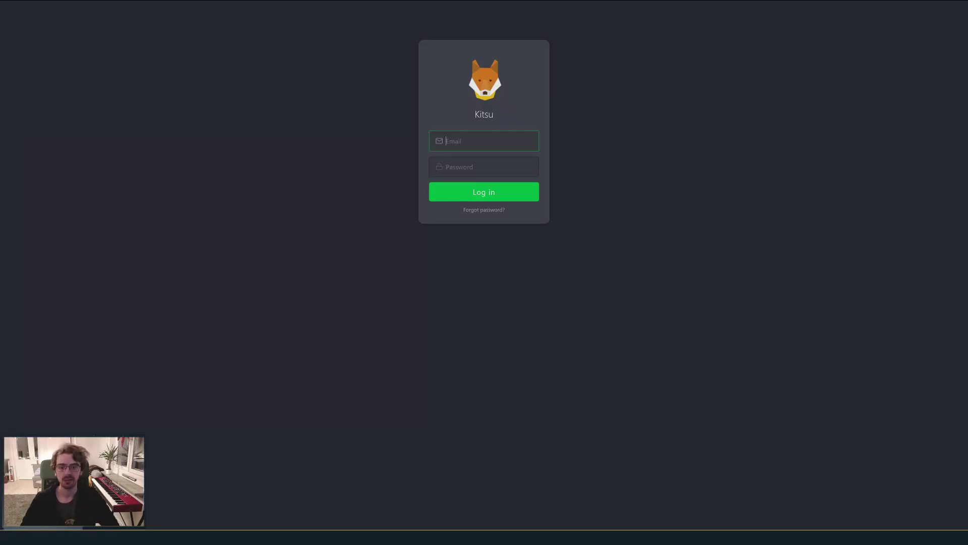
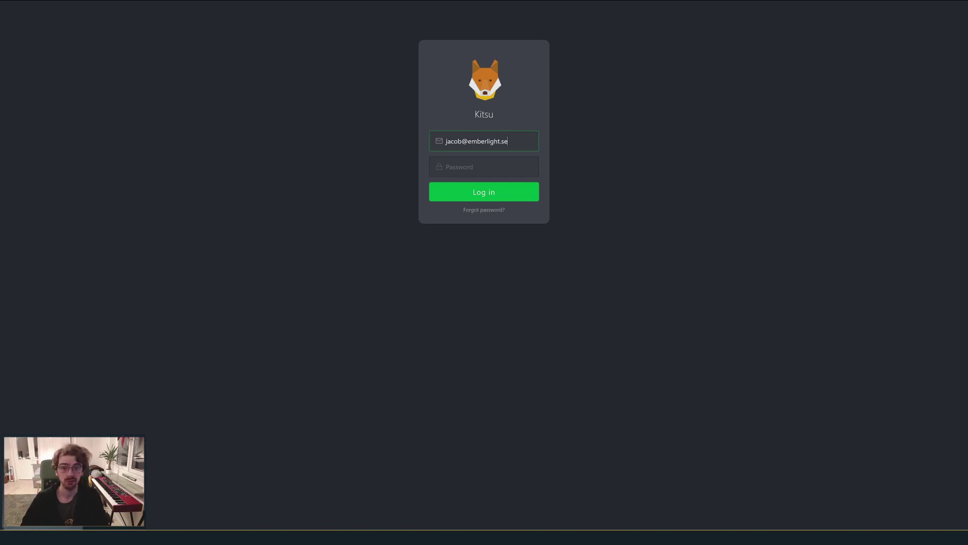
key("Tab")
type("*********")
key("Return")
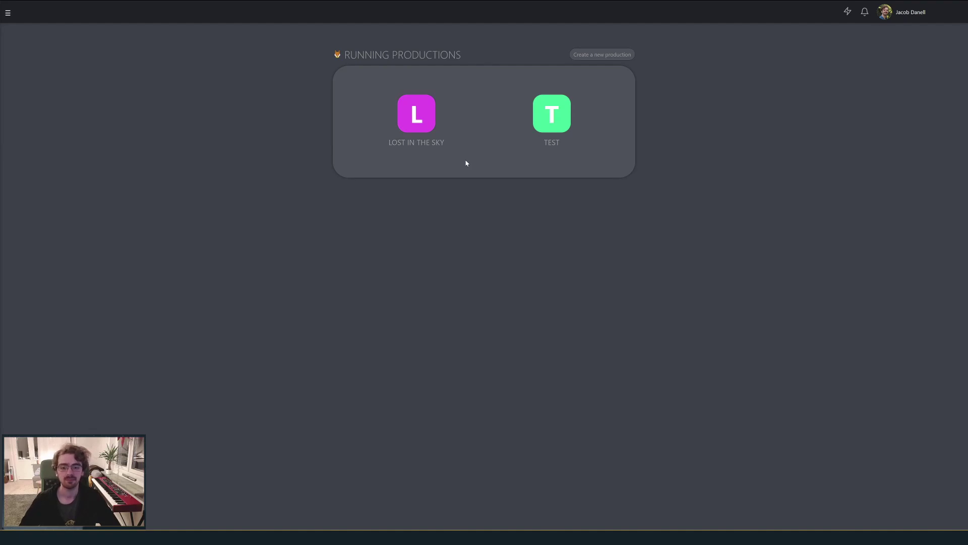
Open the LOST IN THE SKY production and switch its page from Assets to Shots
left_click(421, 131)
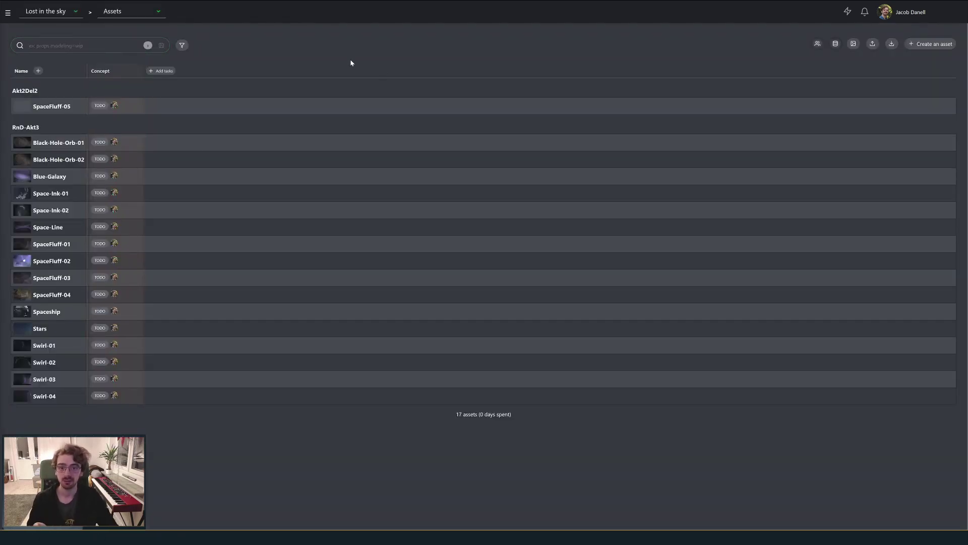
left_click(69, 12)
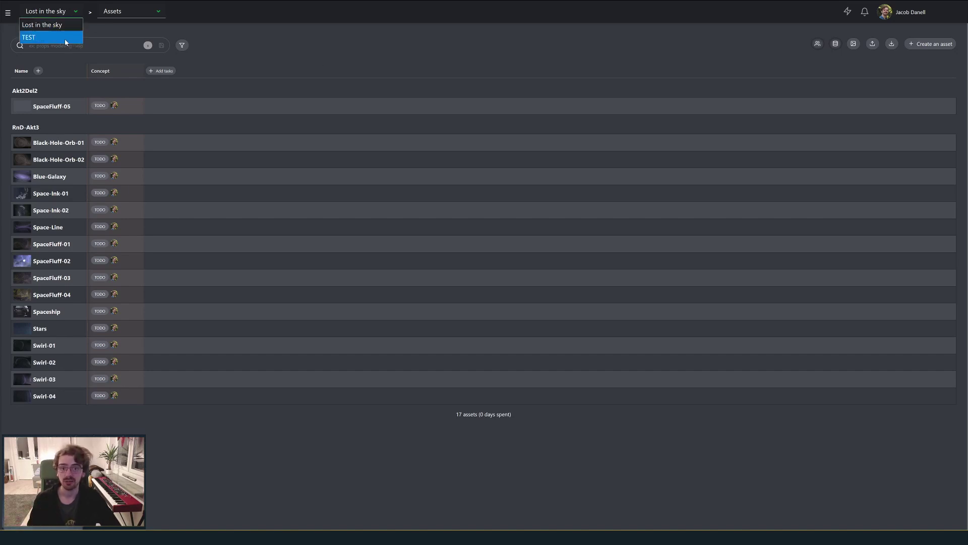
left_click(63, 25)
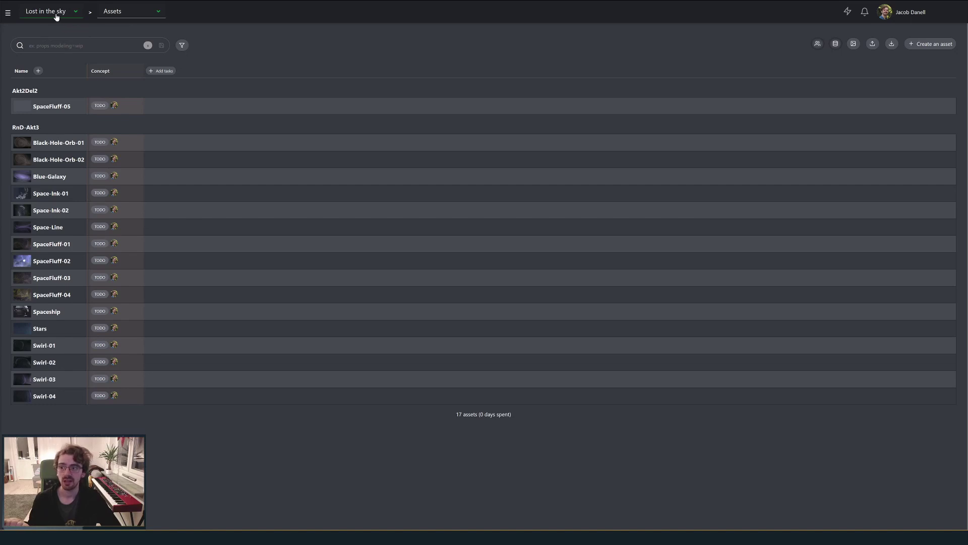
left_click(134, 16)
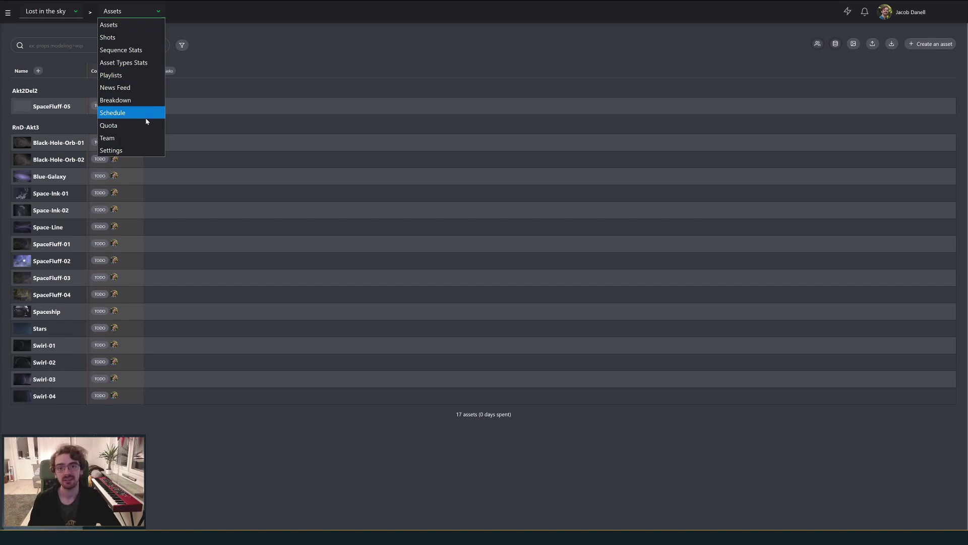
left_click(143, 26)
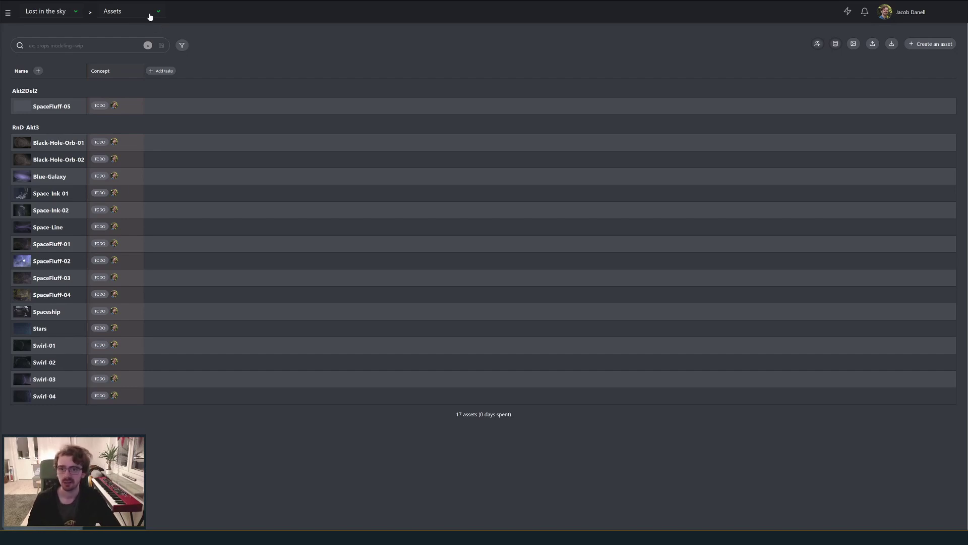
left_click(149, 15)
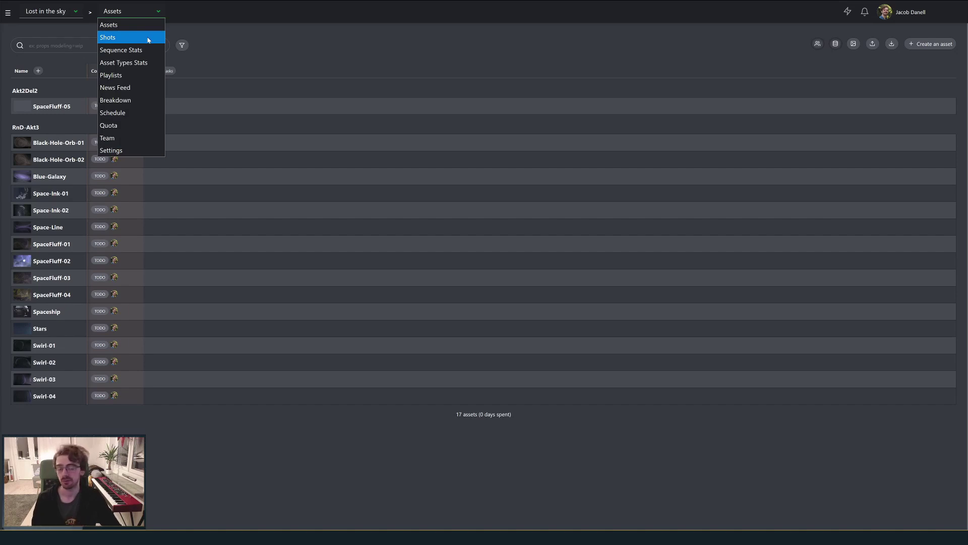
left_click(149, 38)
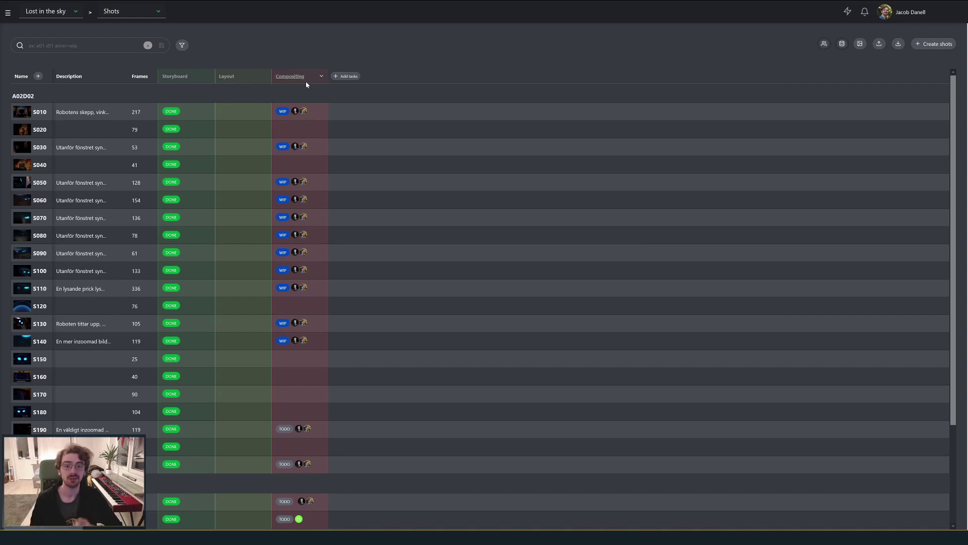
Select the WIP Compositing cell of shot S010 to open its task details
left_click(304, 114)
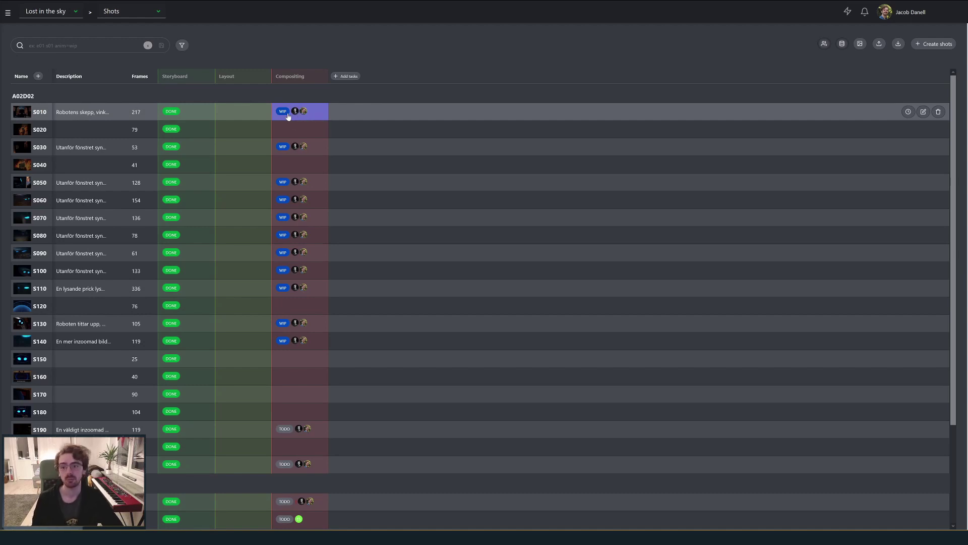
left_click(314, 114)
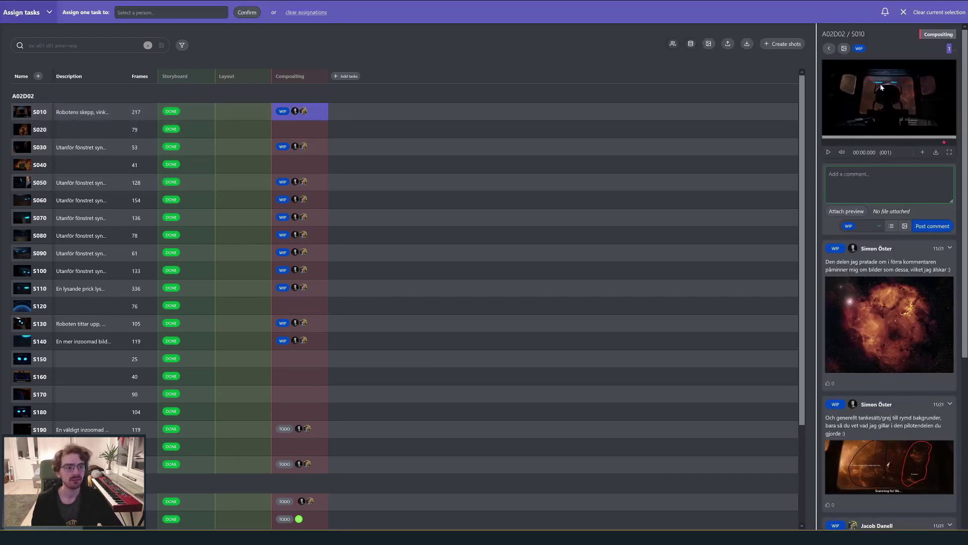
Expand the S010 Compositing panel and scroll through its earlier comments
left_click(829, 49)
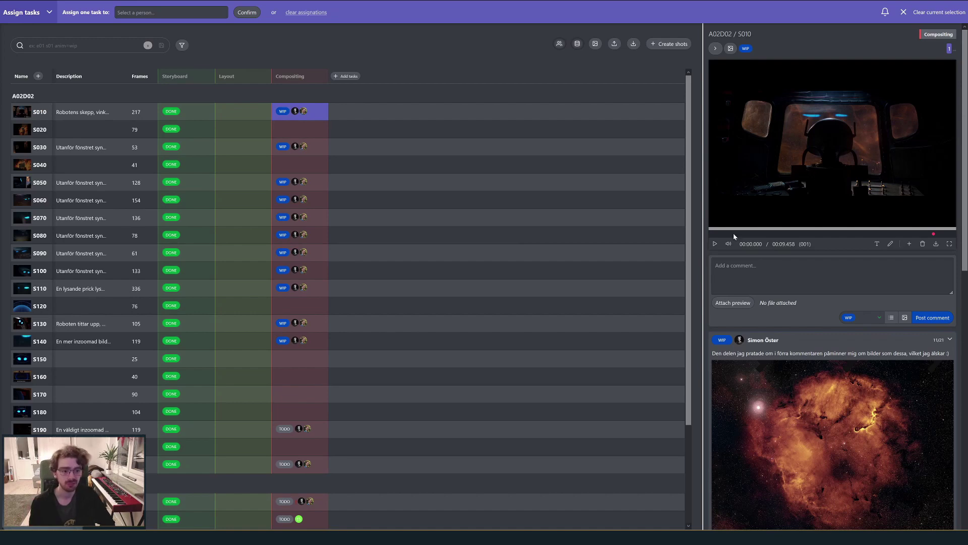
scroll(717, 245, "down", 4)
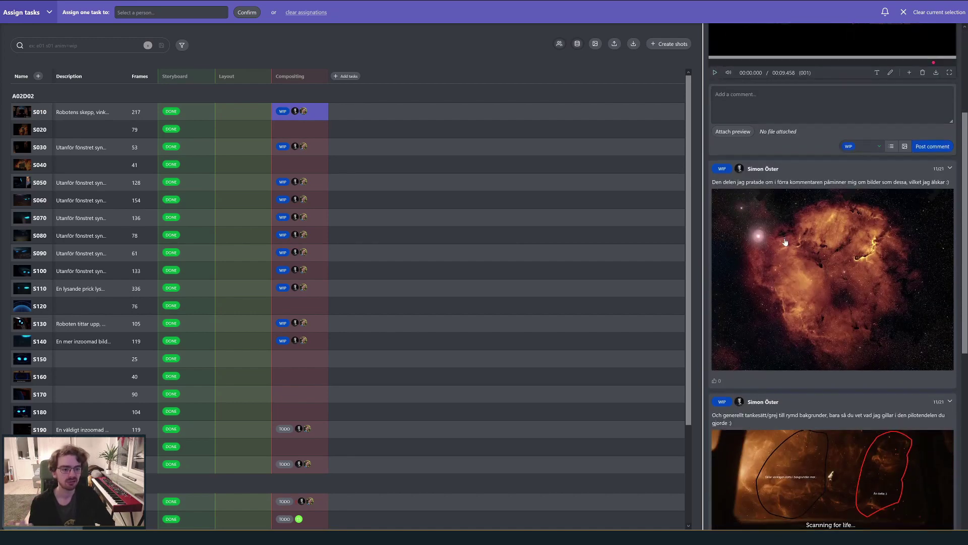
scroll(882, 211, "down", 5)
scroll(881, 211, "down", 3)
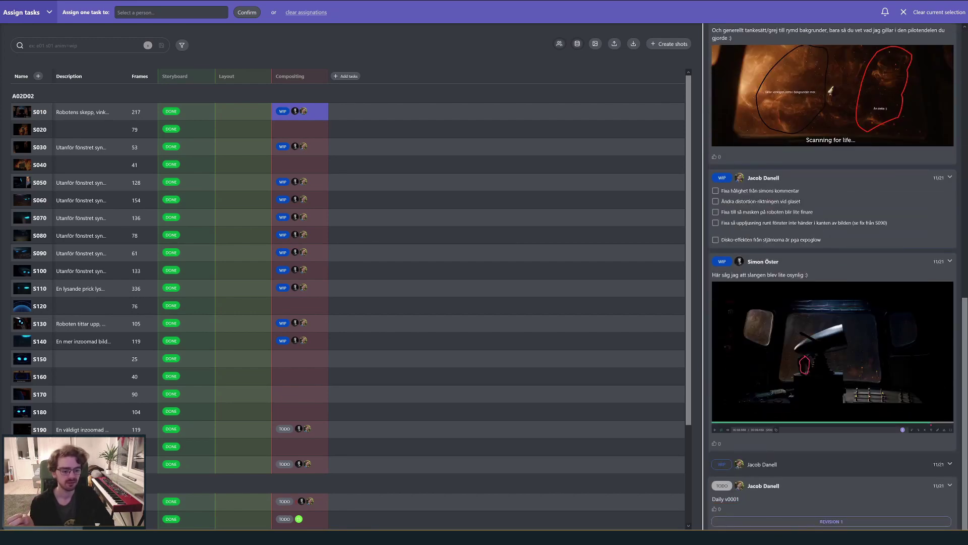
scroll(771, 473, "up", 12)
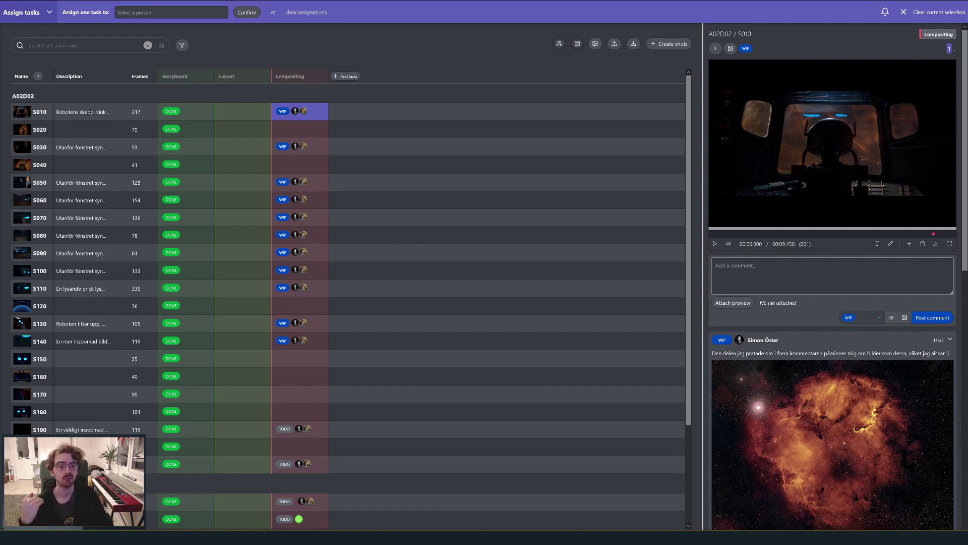
left_click(737, 303)
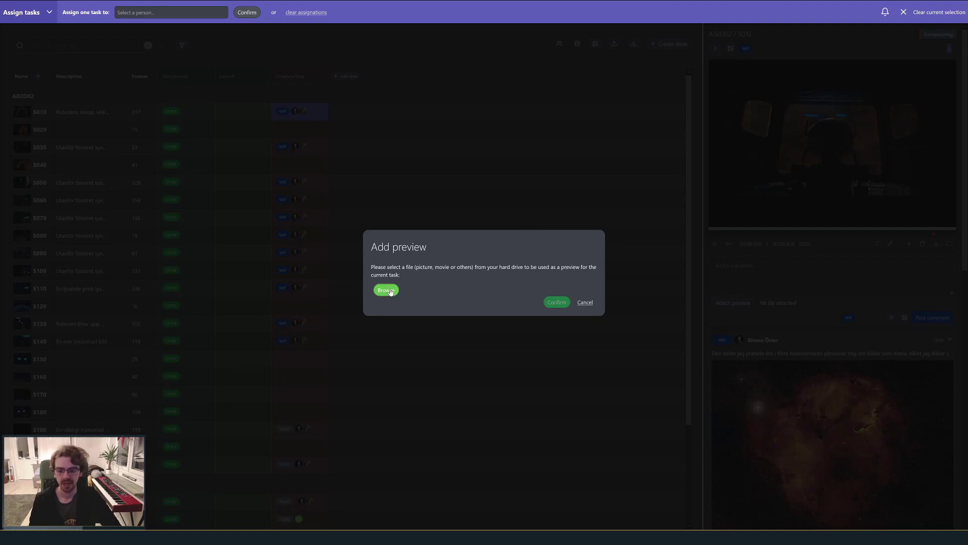
Attach shot_A02D02-S010_Daily_v0001.mov from Rendering > 2dRender > Daily > v0001 as the comment preview
left_click(386, 290)
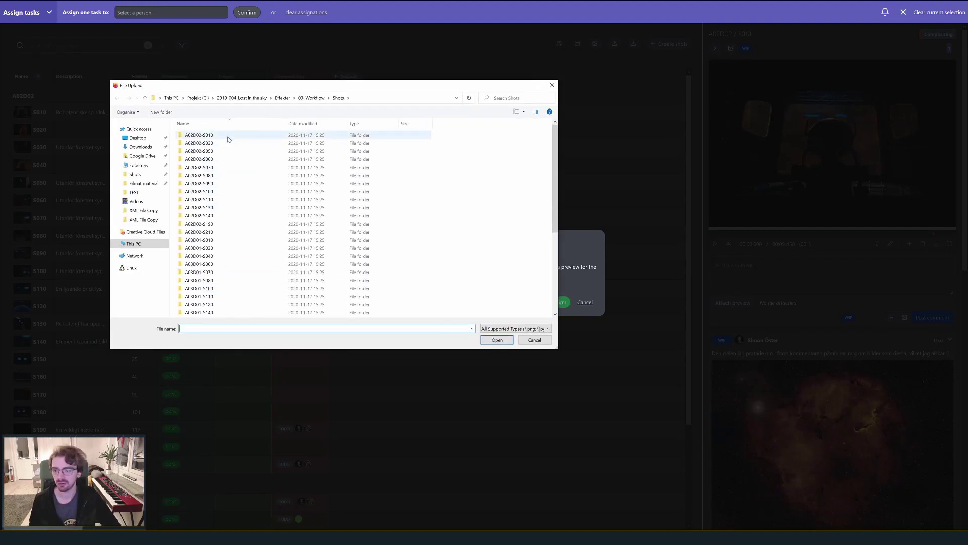
double_click(227, 136)
double_click(210, 153)
double_click(194, 135)
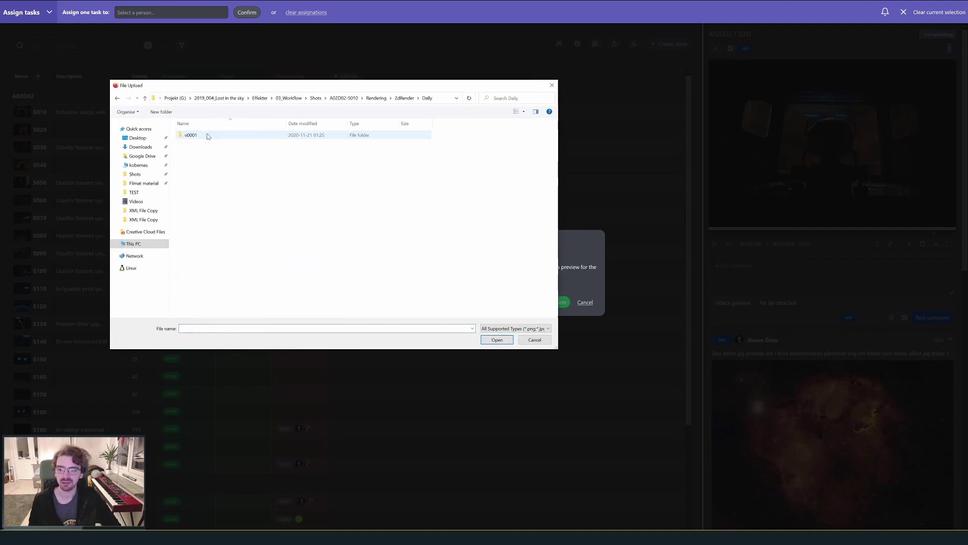
double_click(194, 135)
double_click(194, 135)
left_click(196, 150)
double_click(198, 150)
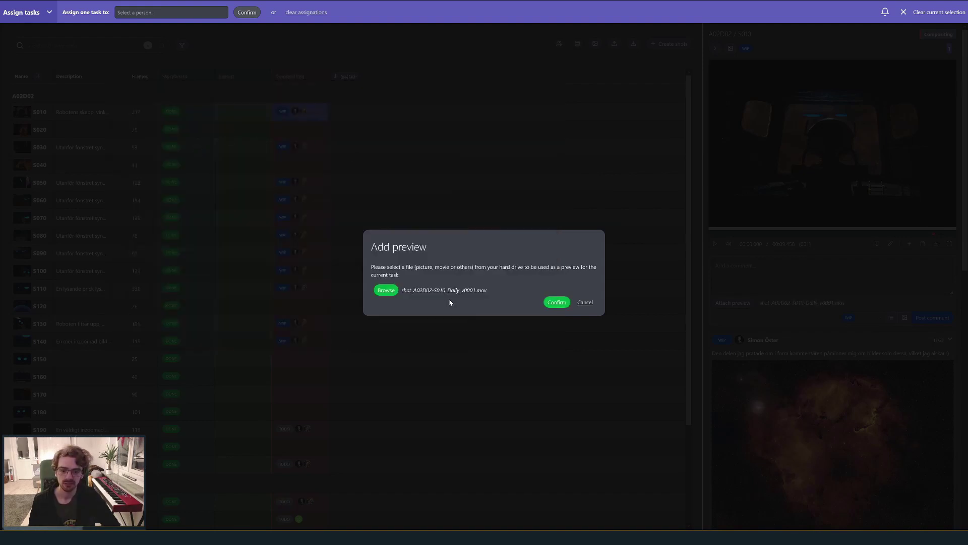
left_click(557, 303)
left_click(716, 265)
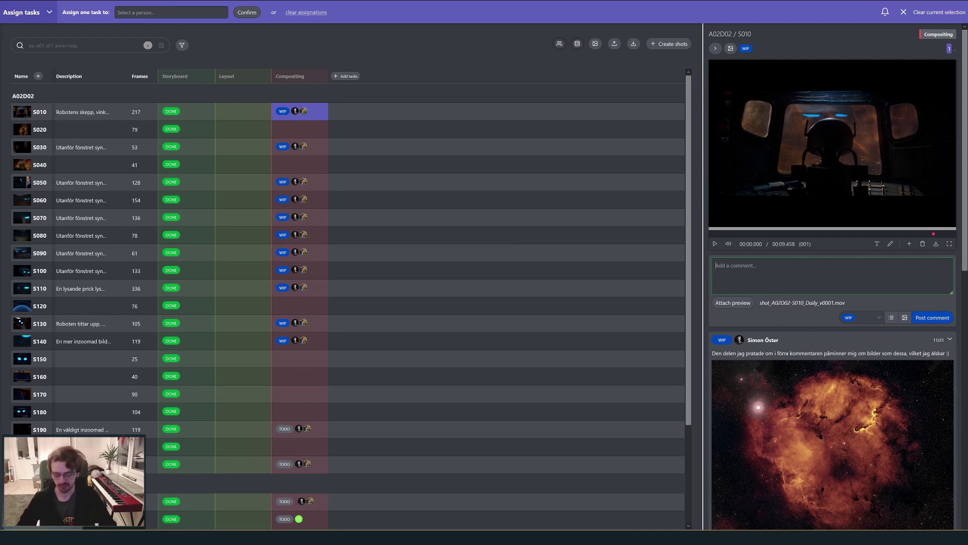
Write 'Fixed the glow', set status to WFA, and post it as revision 2
type("Fixed the glow")
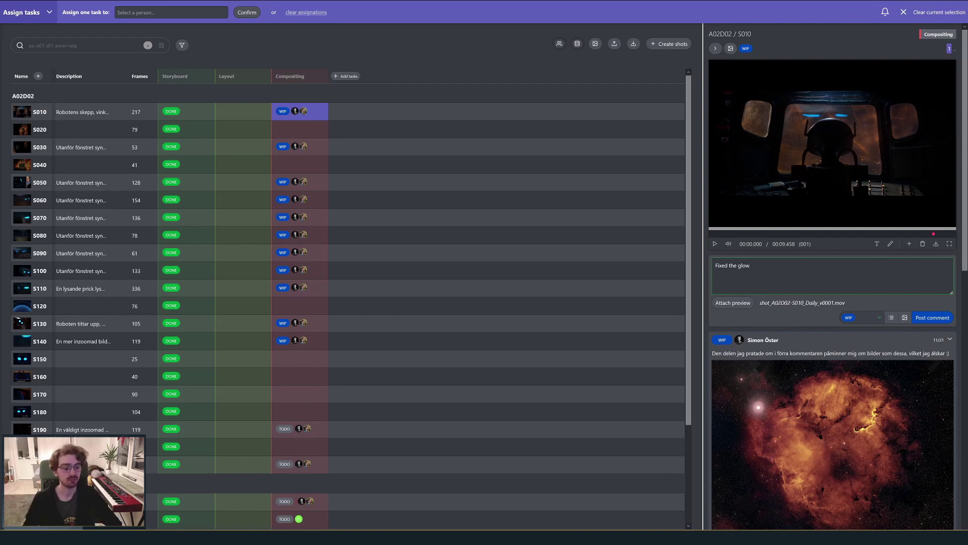
left_click(862, 319)
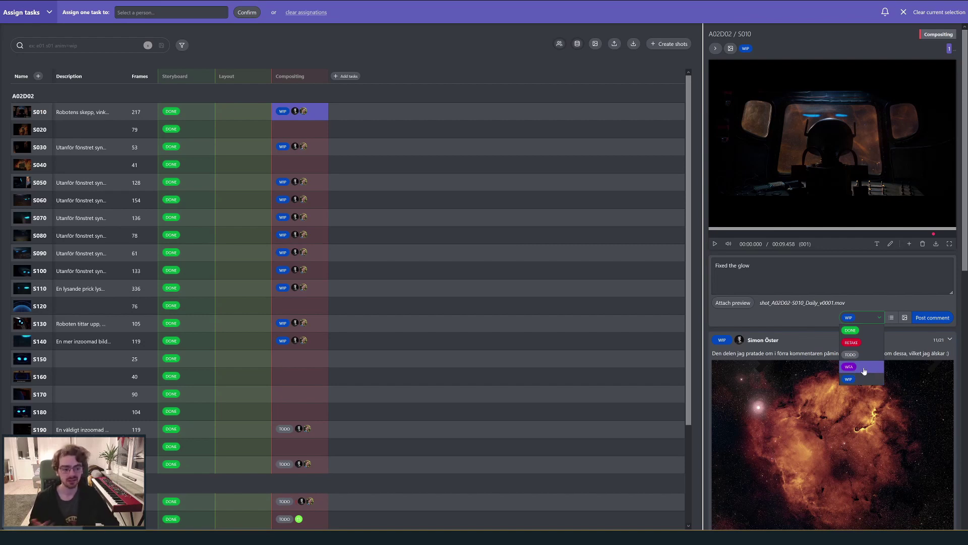
left_click(855, 369)
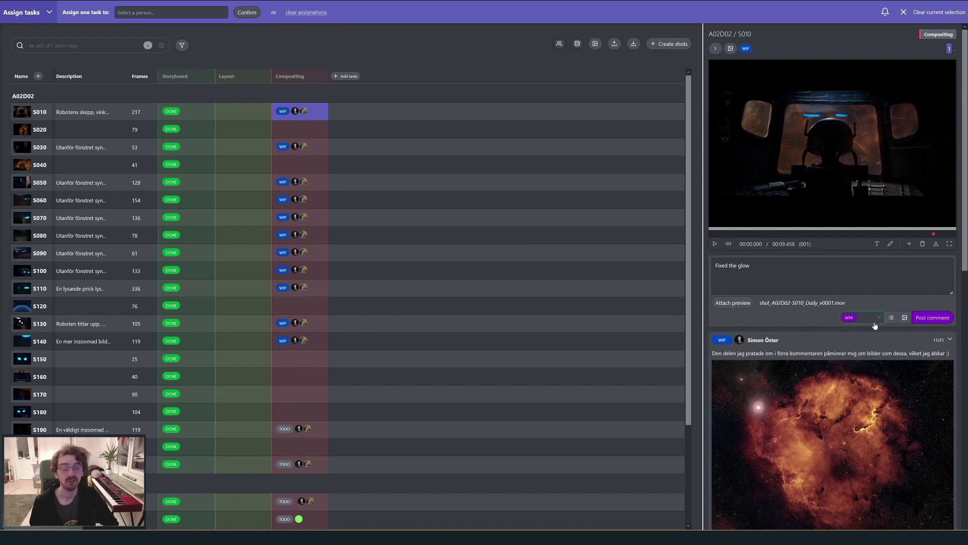
left_click(937, 321)
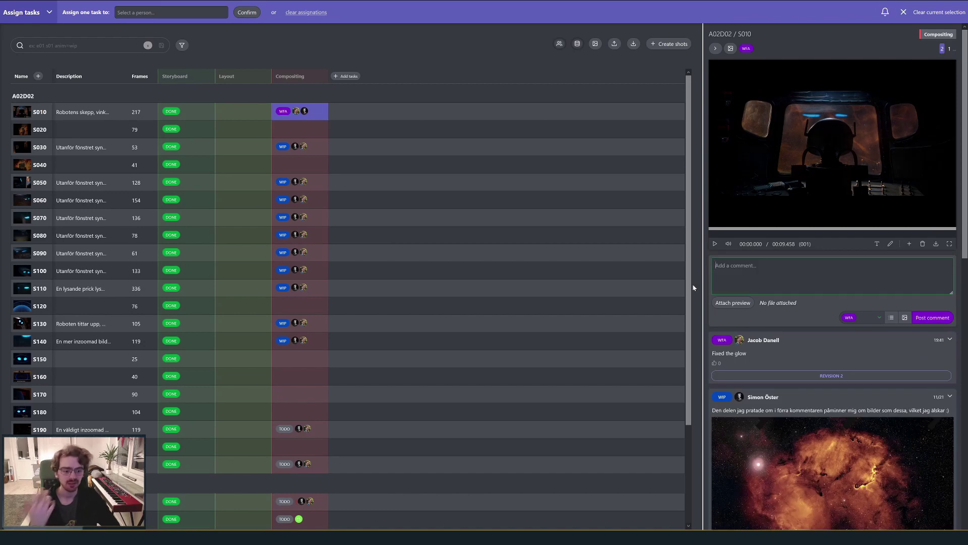
left_click(722, 358)
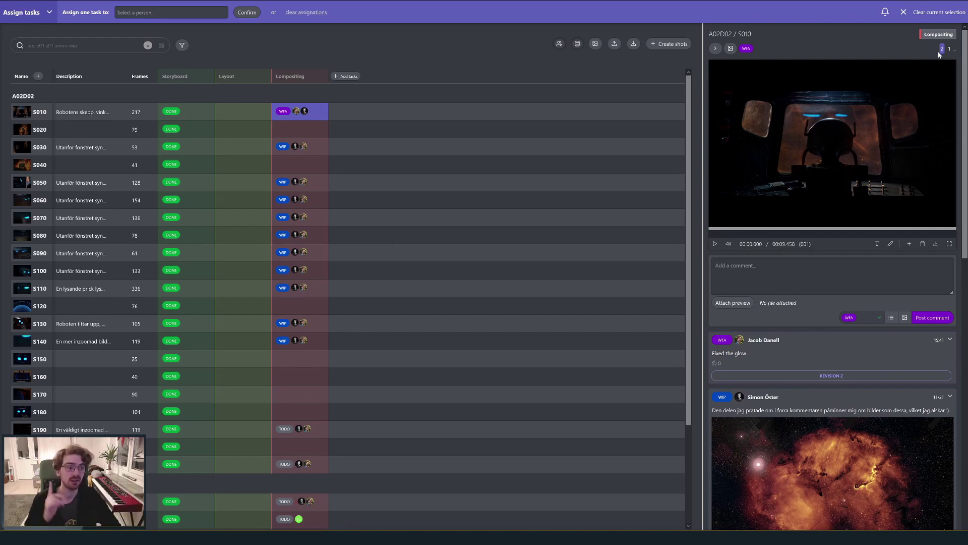
left_click(948, 49)
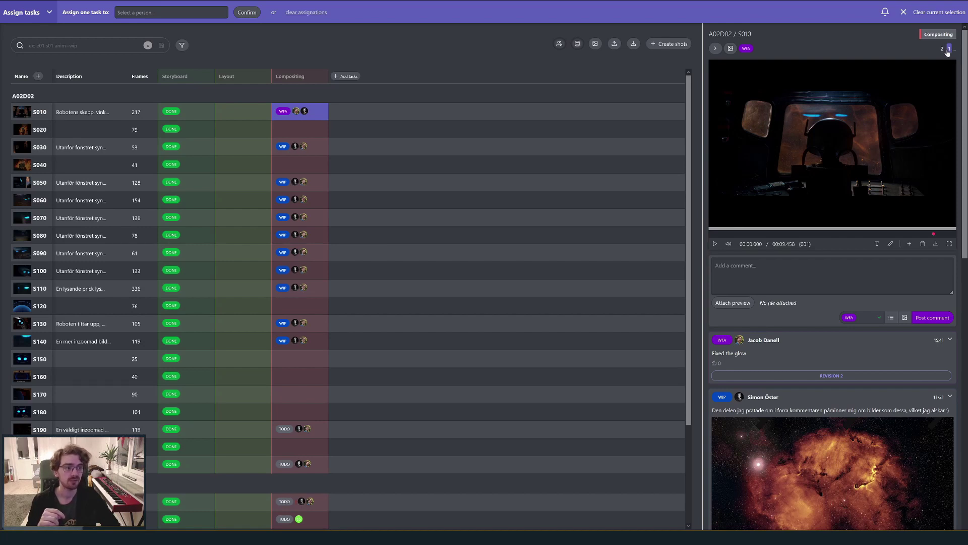
left_click(942, 49)
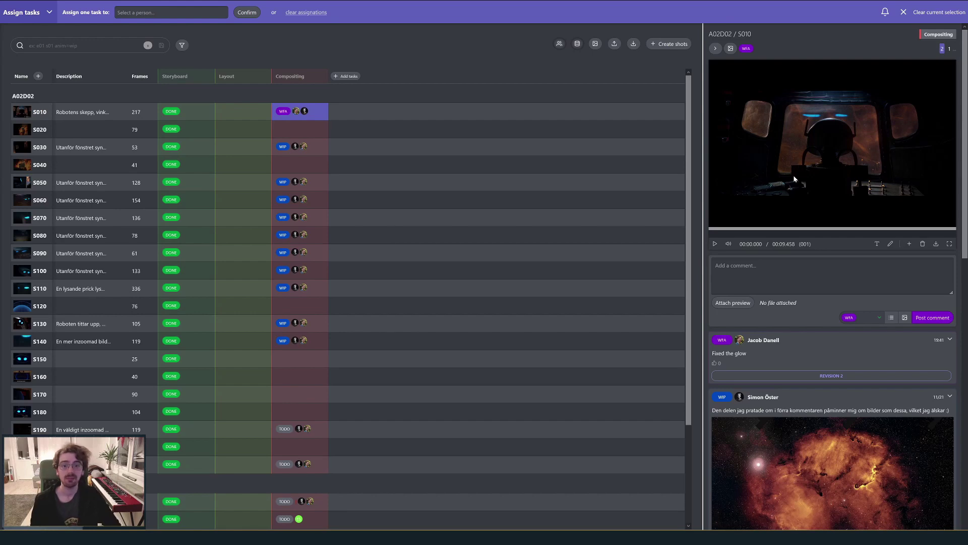
scroll(799, 192, "down", 5)
scroll(811, 282, "up", 2)
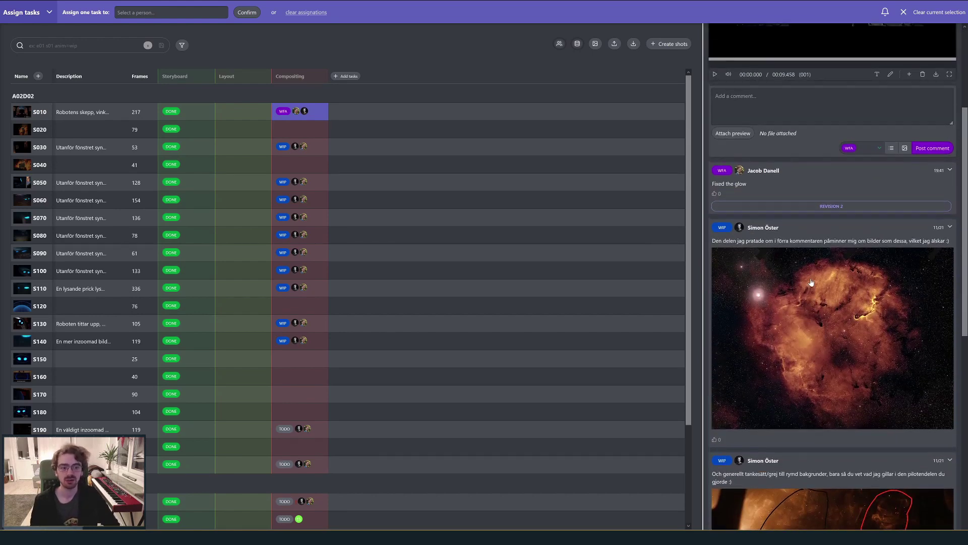
scroll(808, 207, "up", 3)
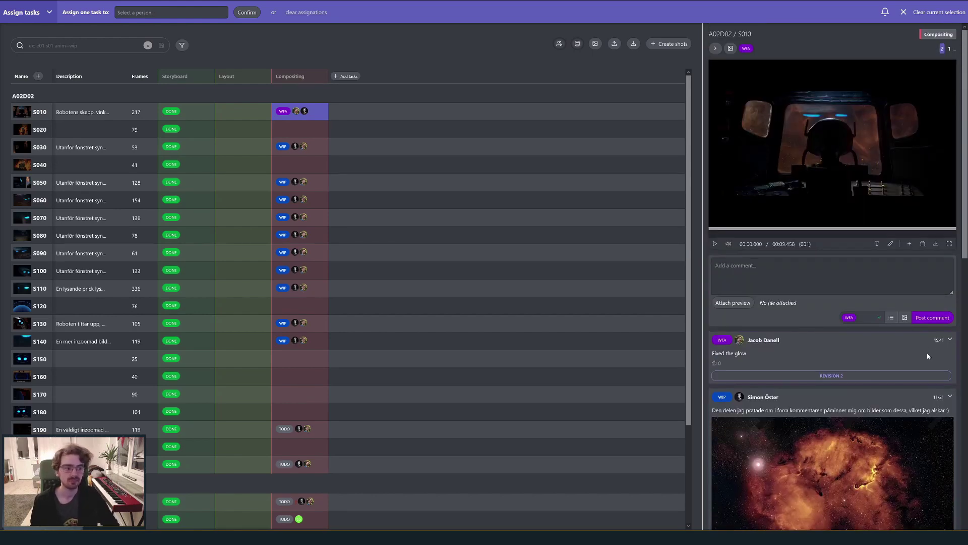
left_click(904, 318)
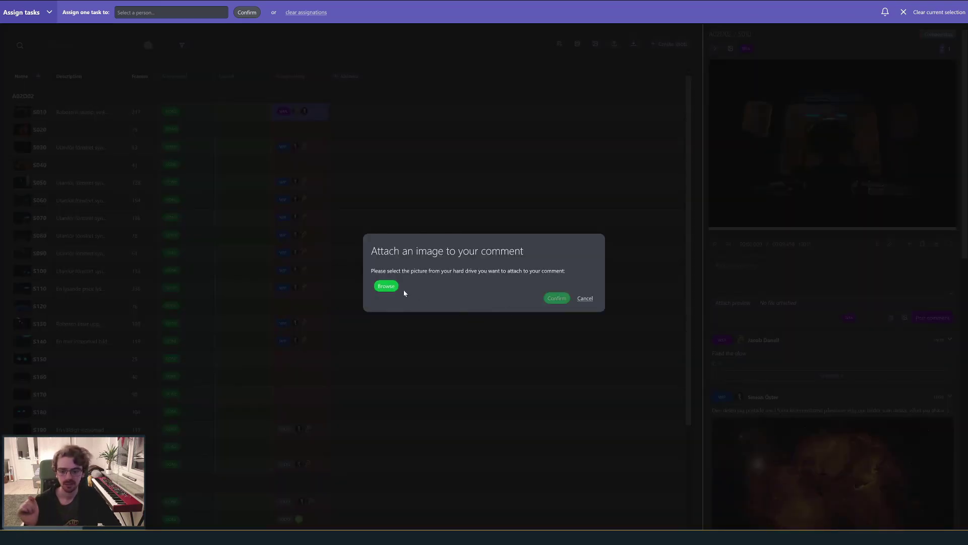
Attach the Epic.jpg image from the Shots folder to a new comment
left_click(394, 287)
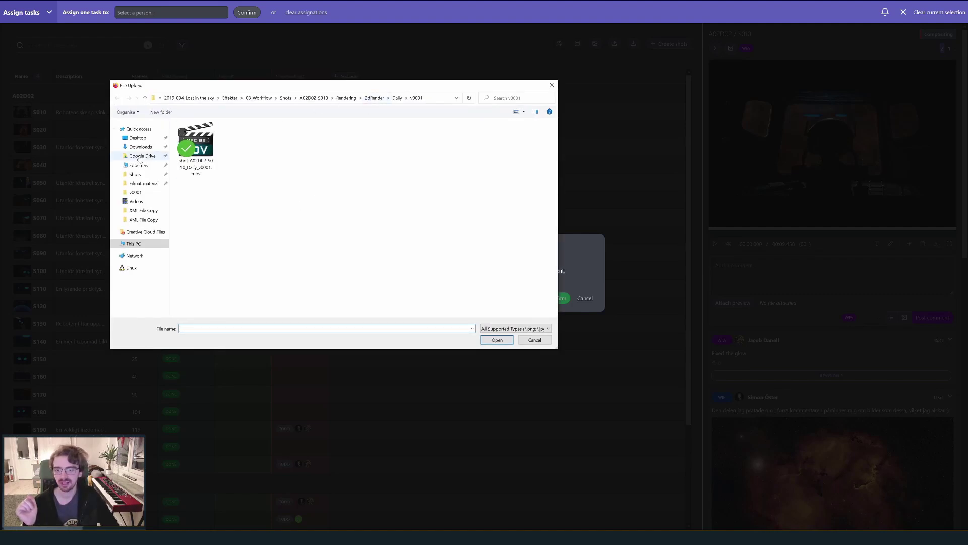
left_click(135, 174)
scroll(234, 305, "down", 10)
double_click(225, 313)
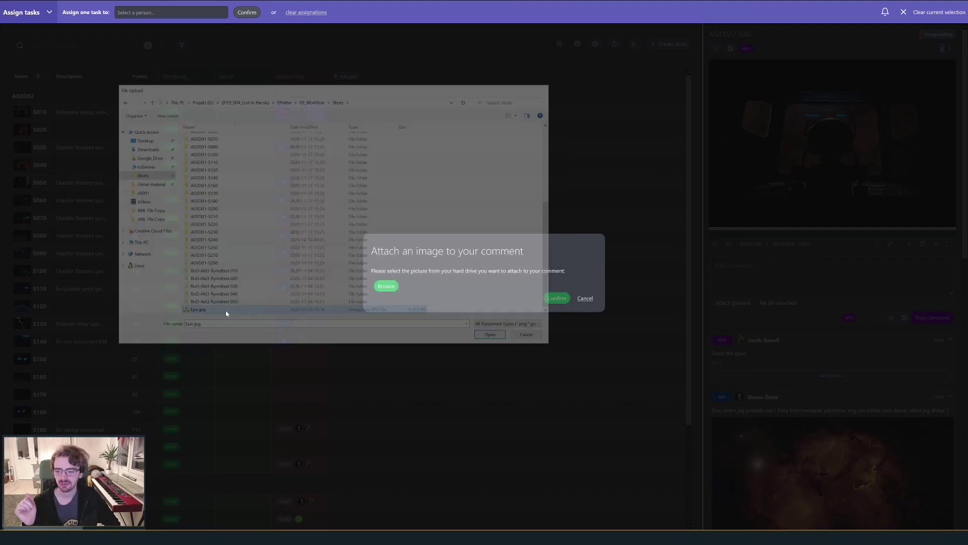
left_click(558, 298)
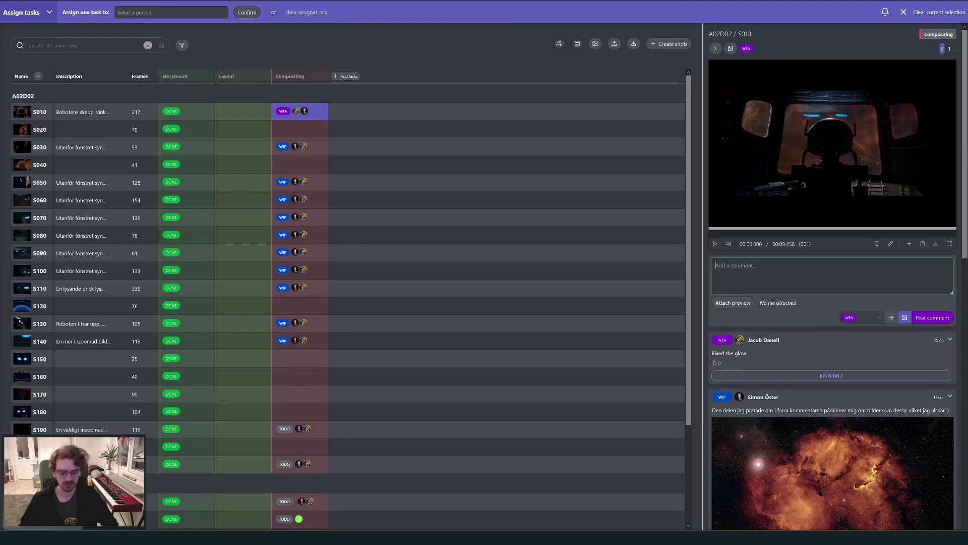
Write 'This color looks better', keep status WFA, and post the comment
type("This color ")
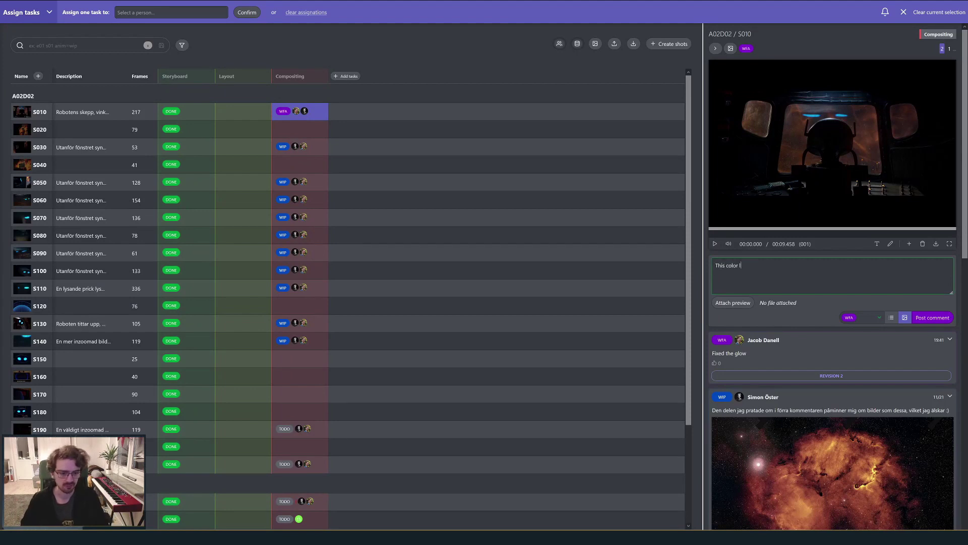
type("looks bet")
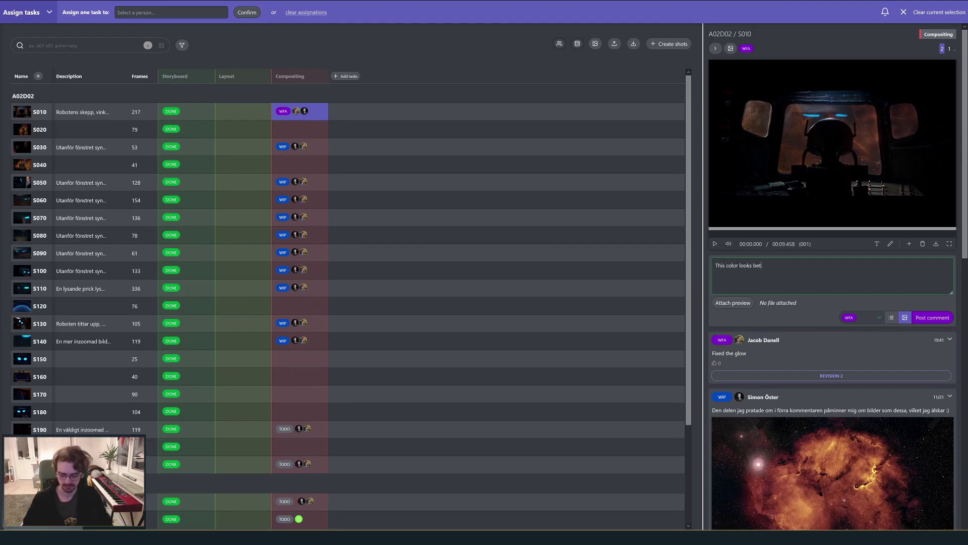
type("erter")
left_click(866, 318)
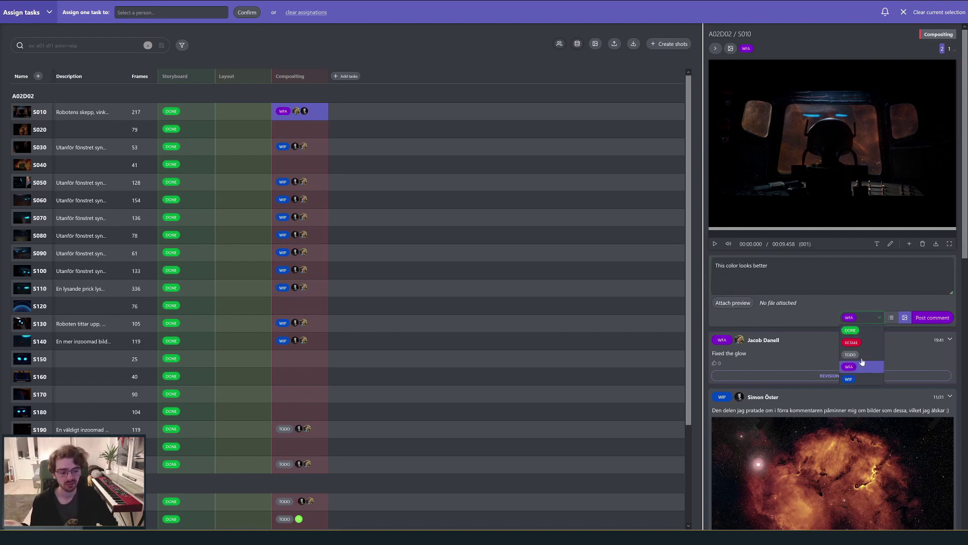
left_click(849, 320)
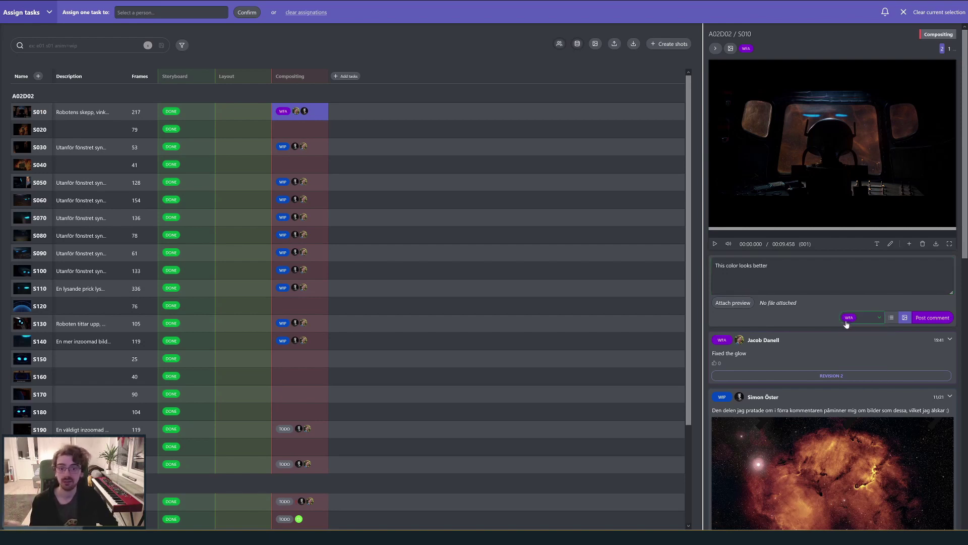
left_click(932, 317)
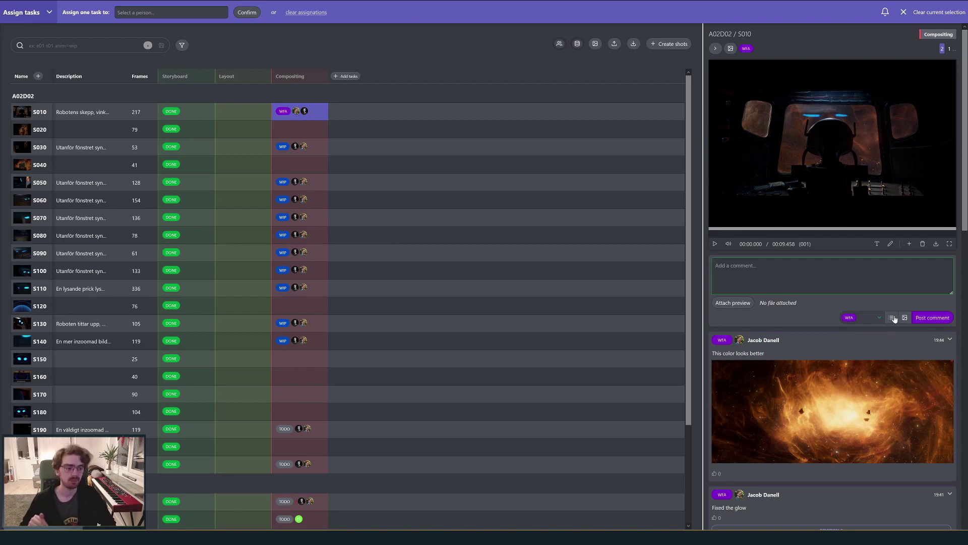
Post a checklist comment with the items 'Fix roto' and 'Cleanup'
left_click(891, 320)
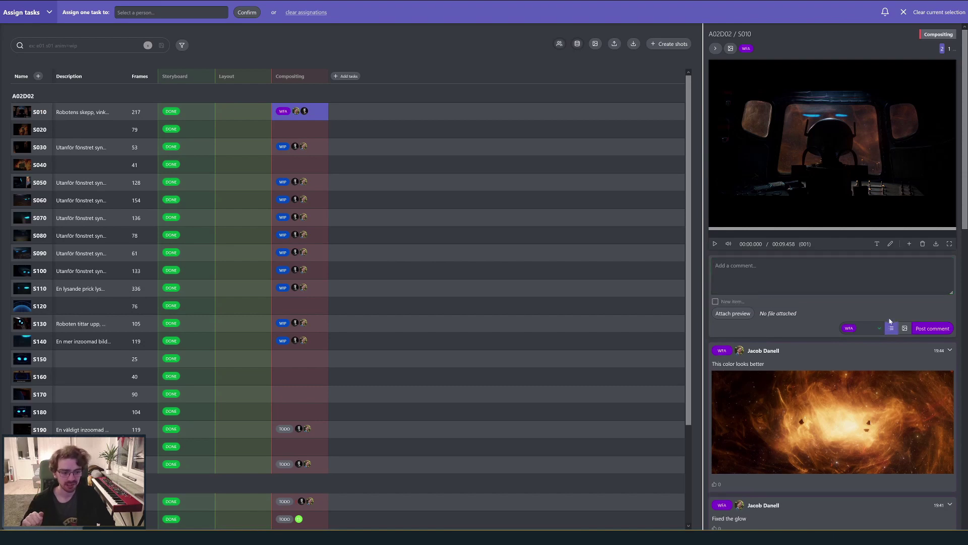
left_click(782, 301)
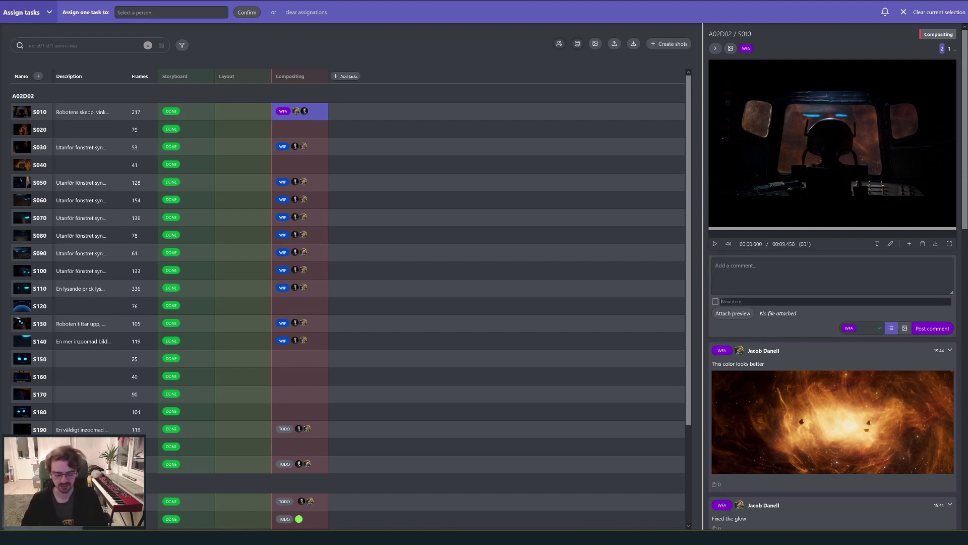
type("Fix roto")
key("Return")
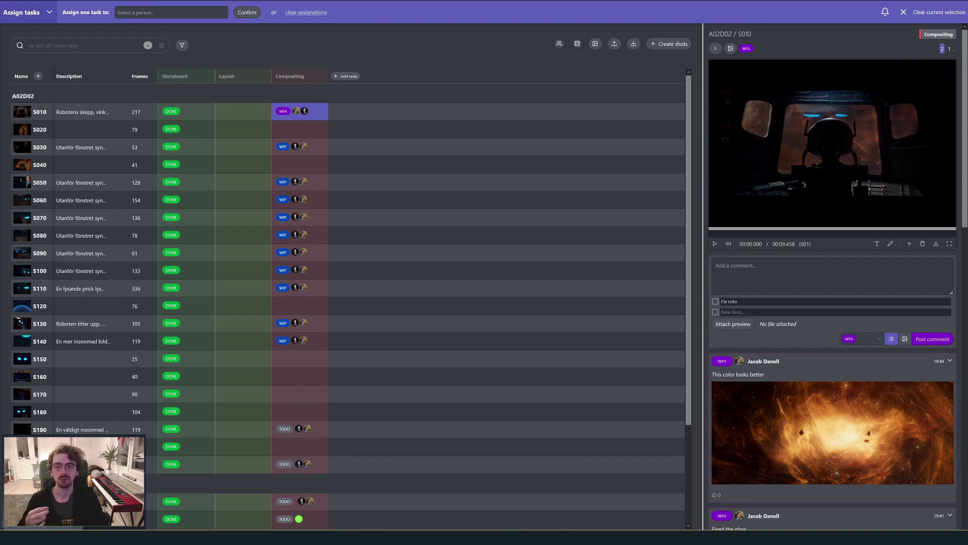
type("Cleanup")
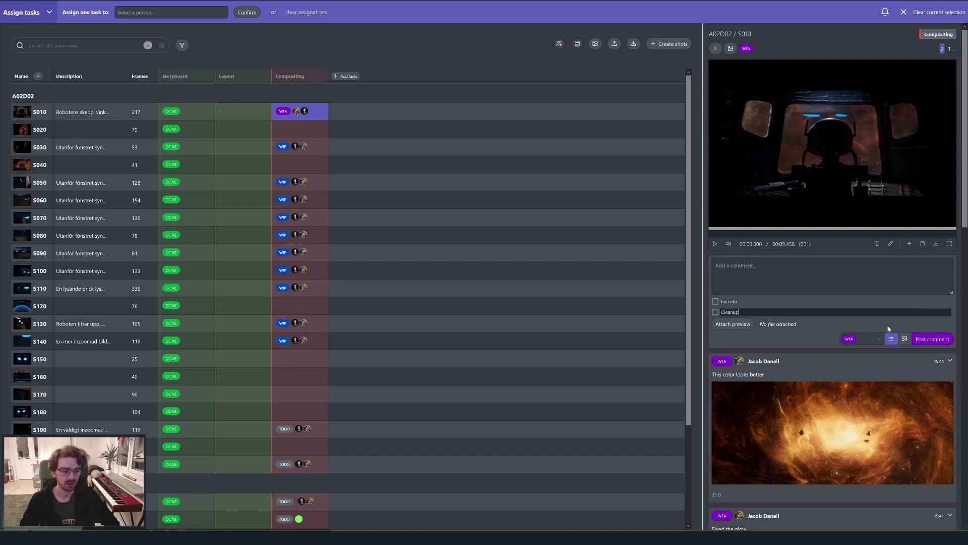
left_click(926, 339)
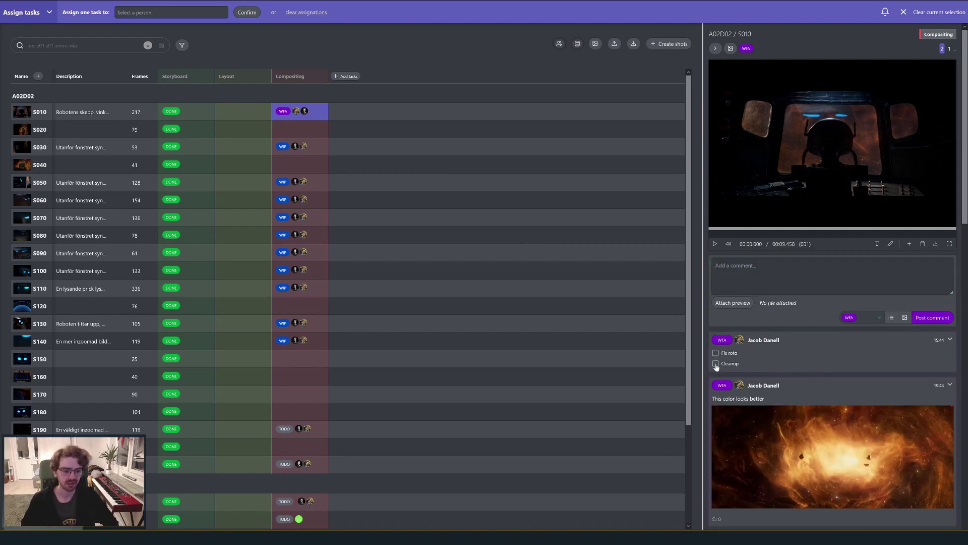
Tick off the checklist items in the posted comment
left_click(716, 364)
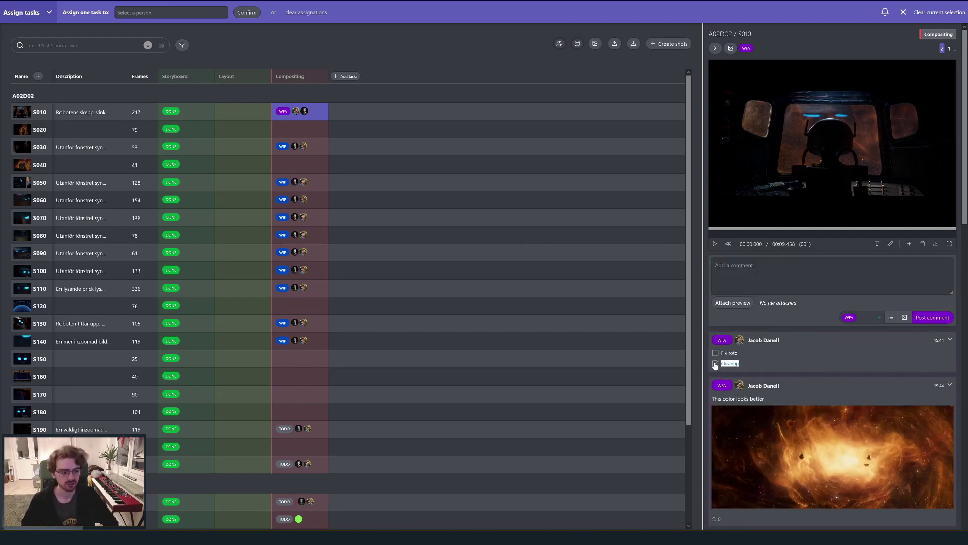
left_click(716, 364)
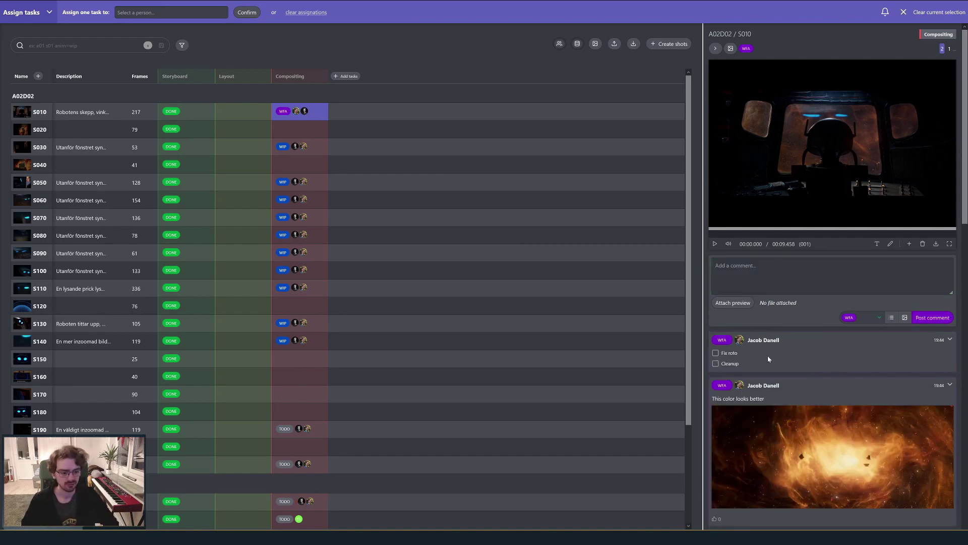
left_click(950, 339)
Edit the checklist comment to add 'Fix colors' after Cleanup and save it
left_click(935, 364)
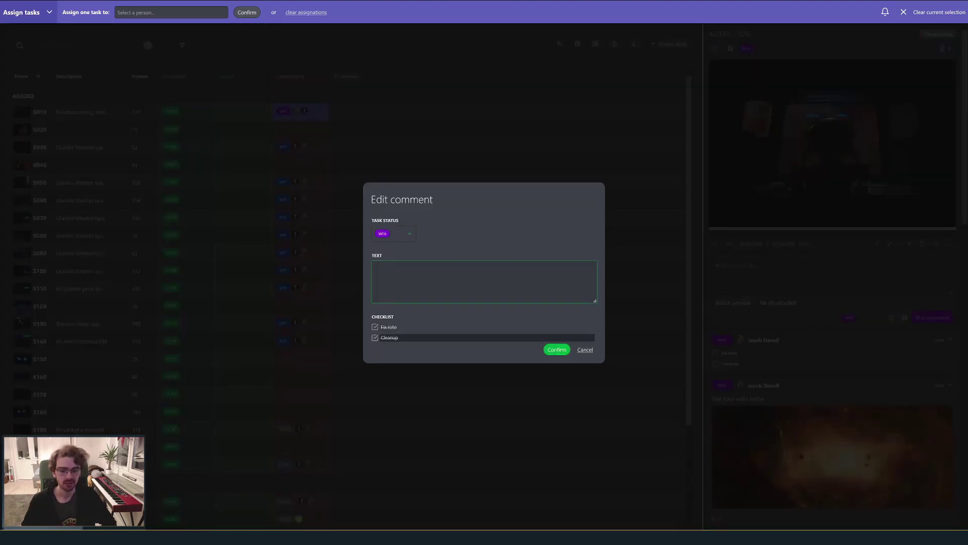
left_click(399, 337)
key("Return")
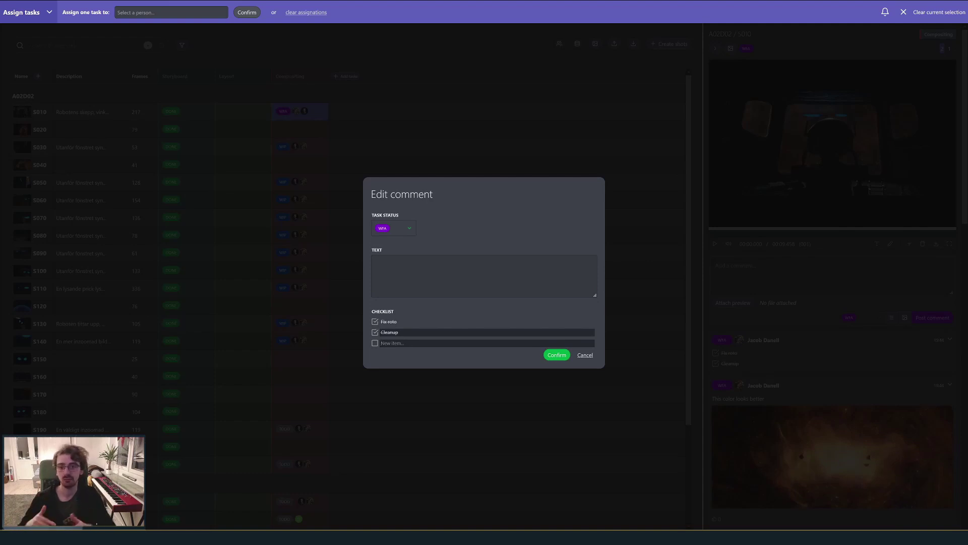
type("Fix col")
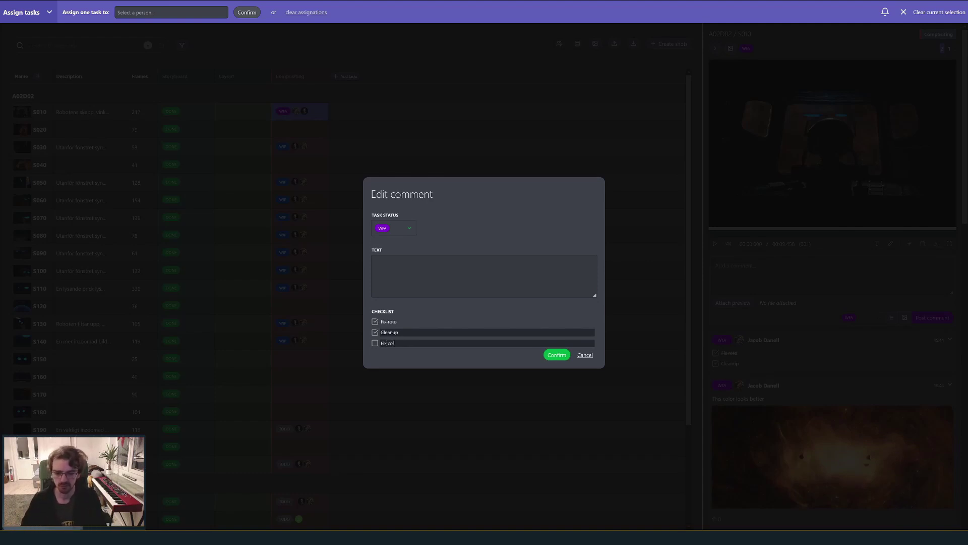
type("ors")
left_click(551, 355)
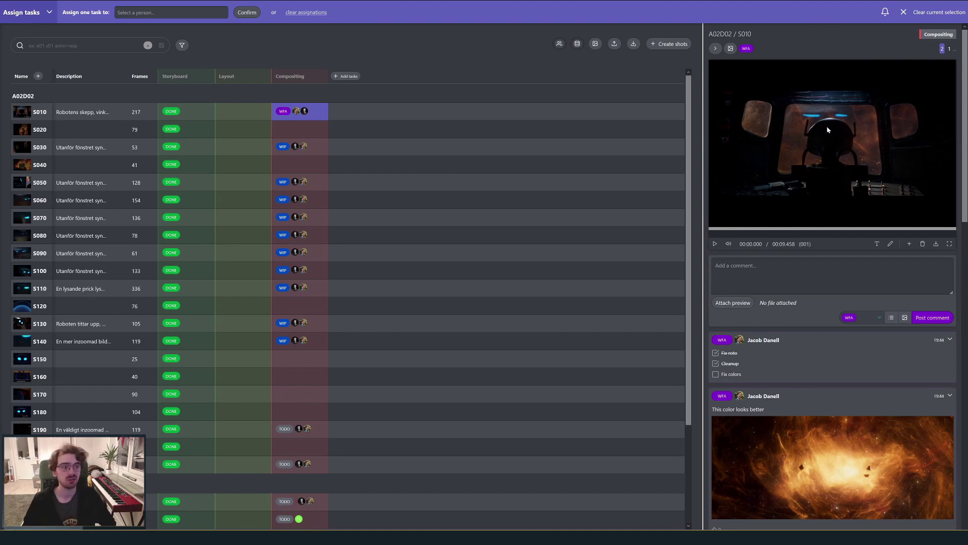
Close the S010 preview and open the AKT2_PART2 playlist from the project's Playlists page
left_click(920, 13)
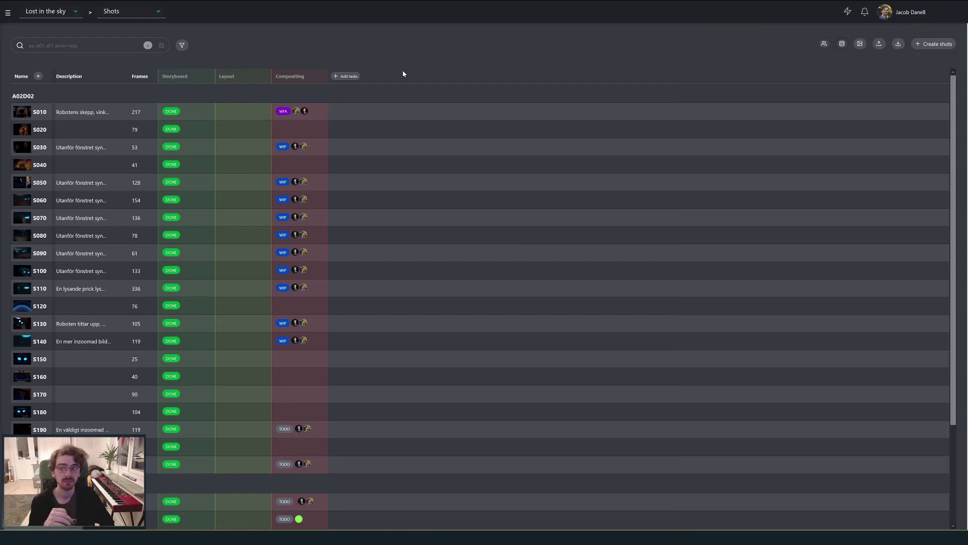
left_click(153, 13)
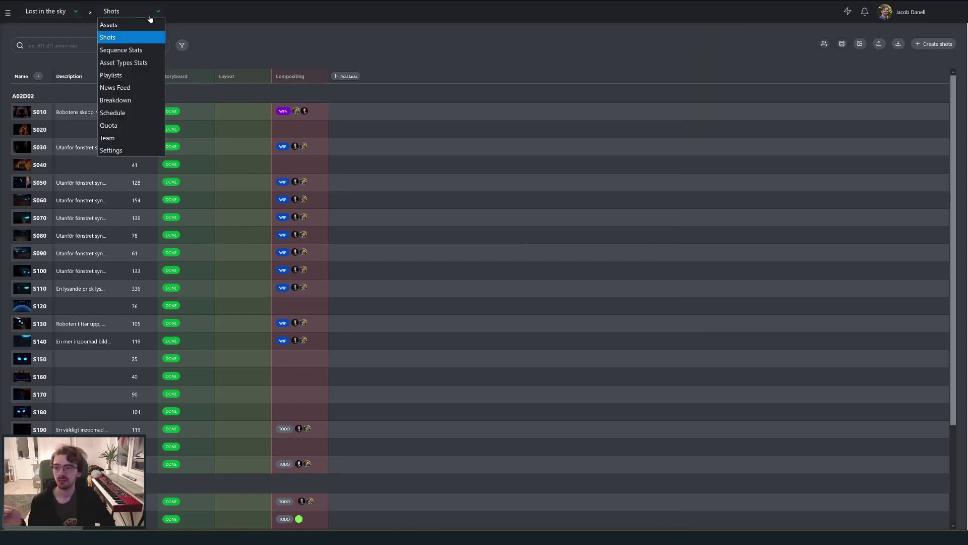
left_click(146, 77)
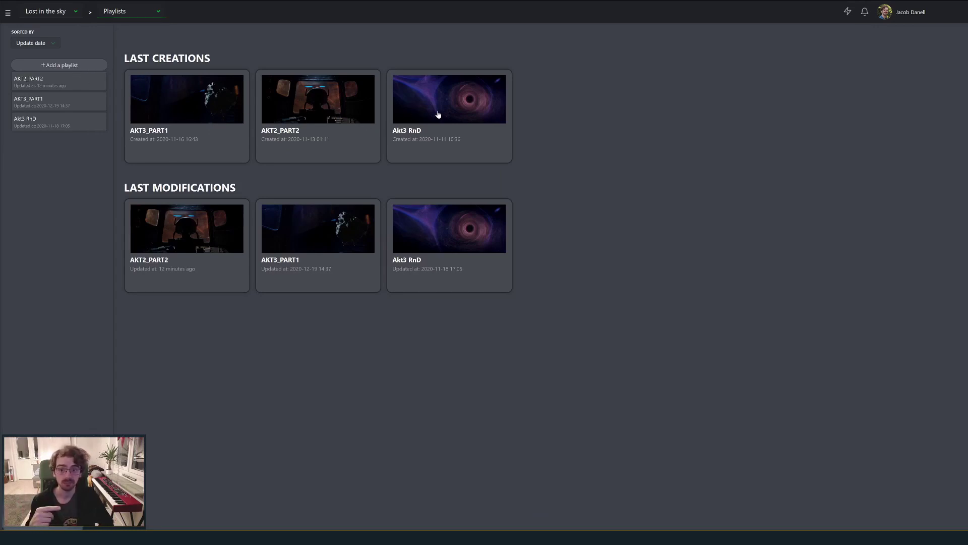
left_click(309, 113)
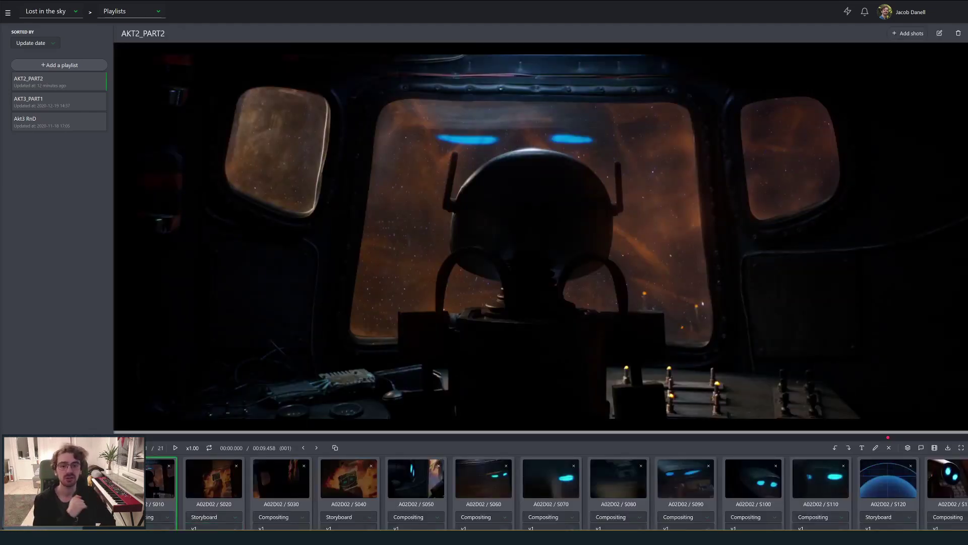
scroll(554, 493, "right", 10)
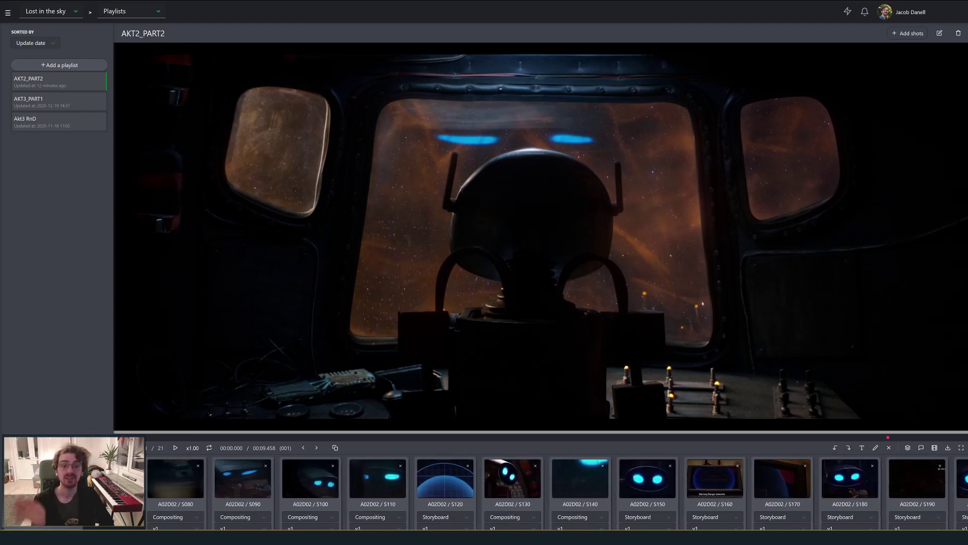
scroll(555, 493, "left", 10)
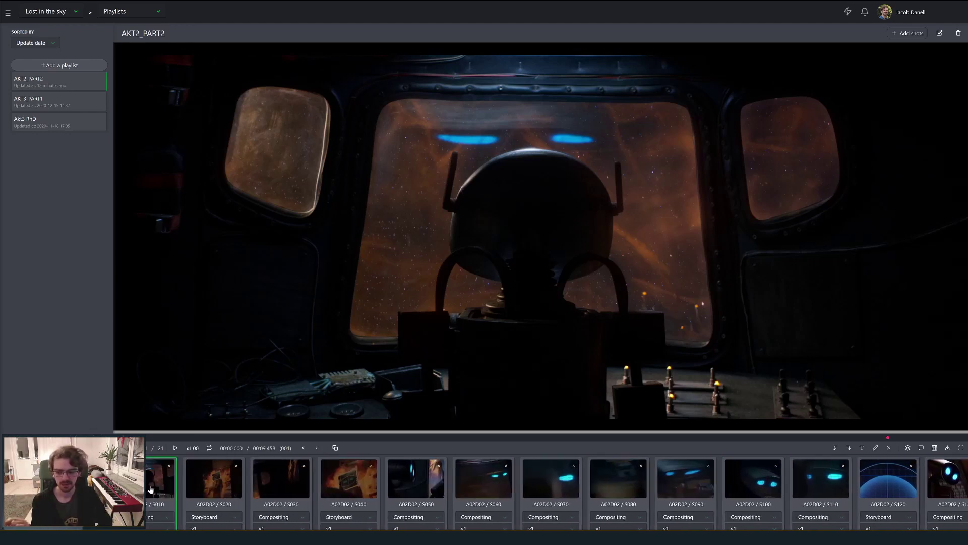
Play the playlist, then return to shot S010 and change which take its entry shows
left_click(176, 448)
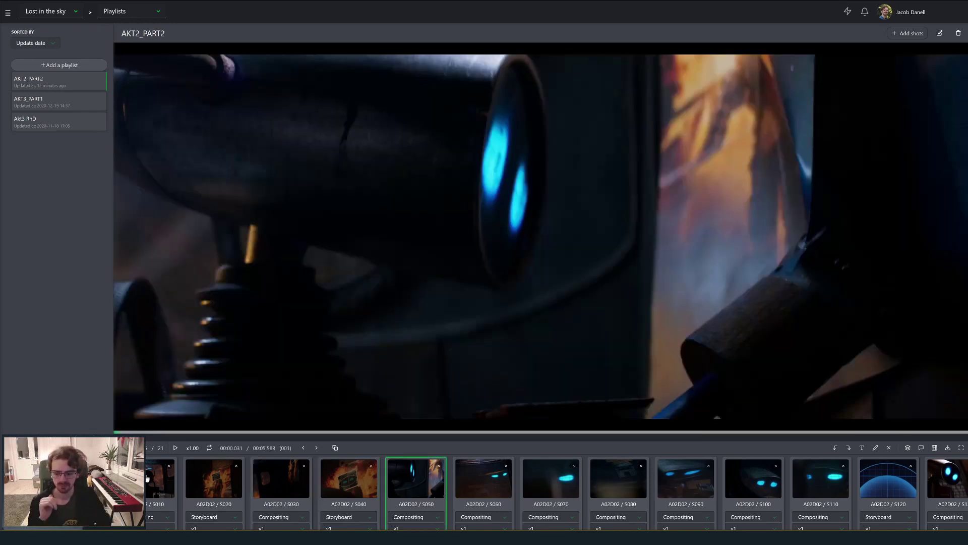
left_click(172, 510)
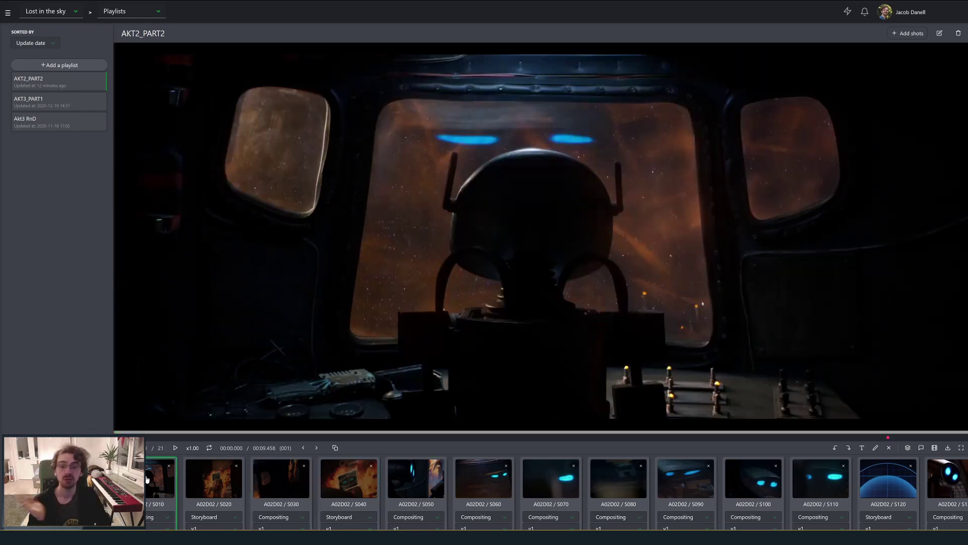
left_click(171, 514)
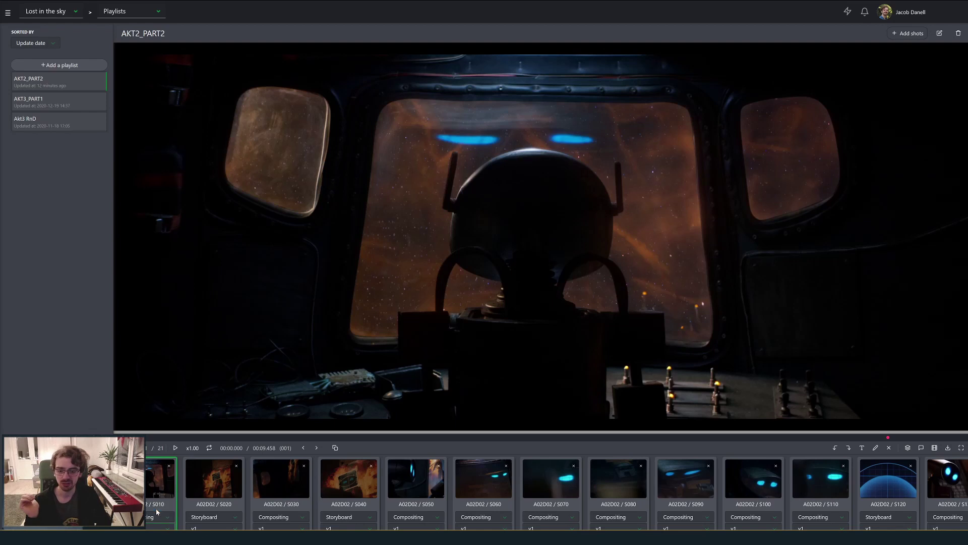
left_click(156, 512)
left_click(158, 521)
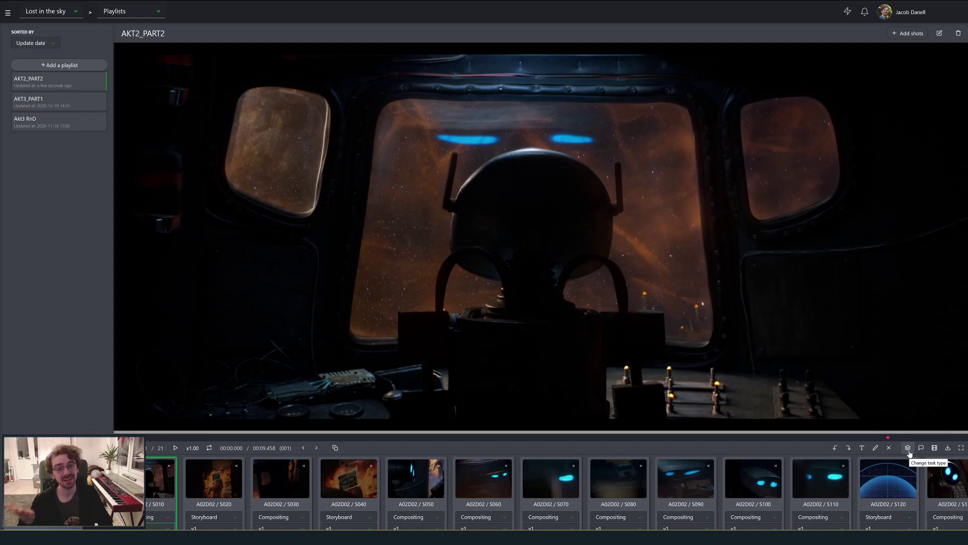
Change the task type for all AKT2_PART2 shots to Compositing and confirm
left_click(908, 448)
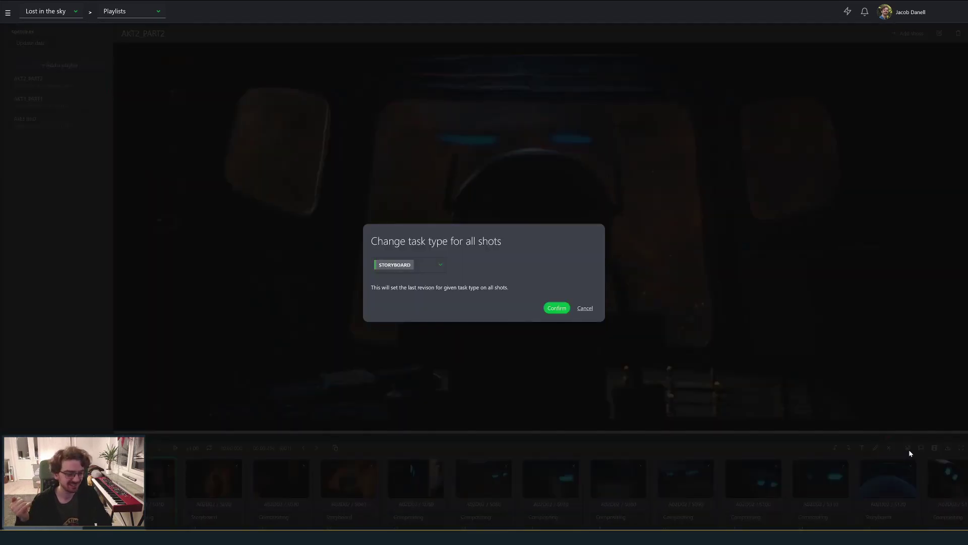
left_click(433, 271)
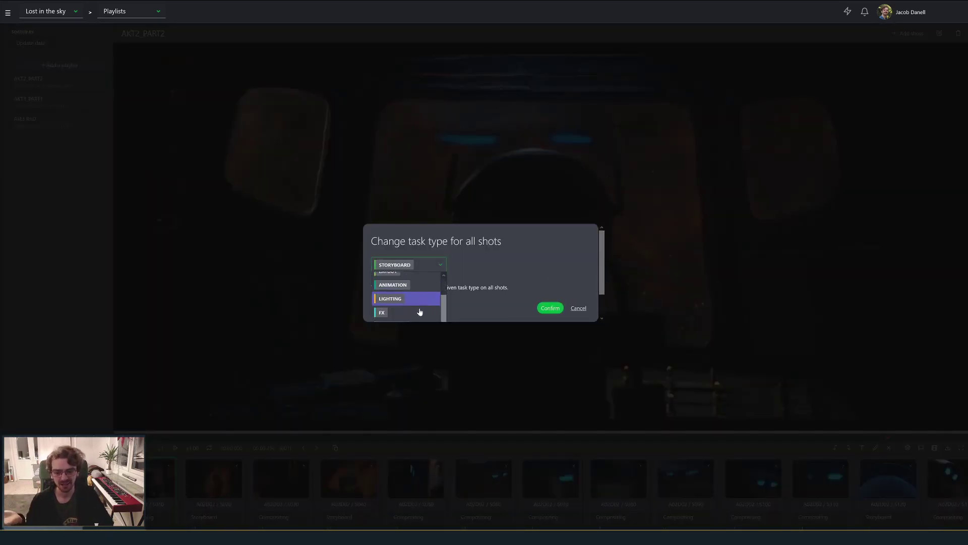
scroll(421, 313, "down", 2)
left_click(409, 314)
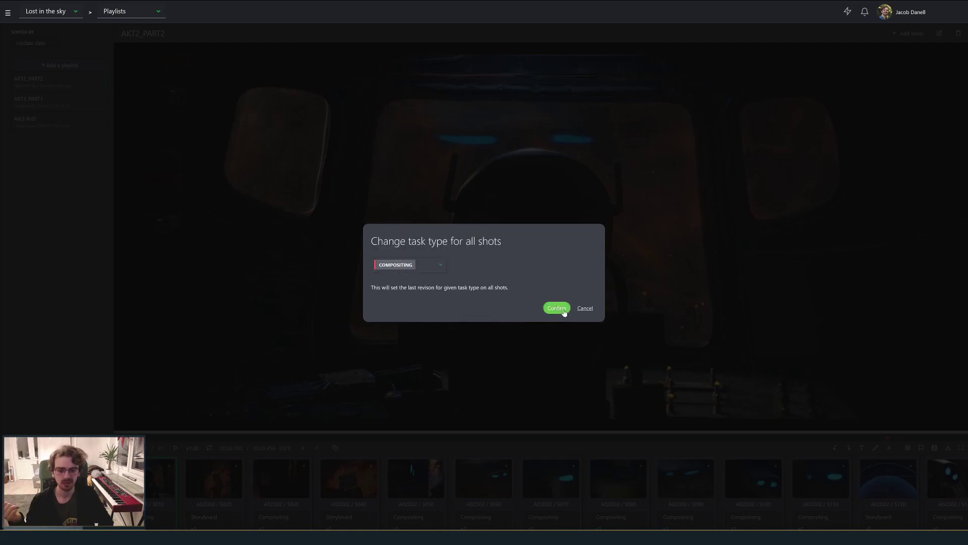
left_click(558, 308)
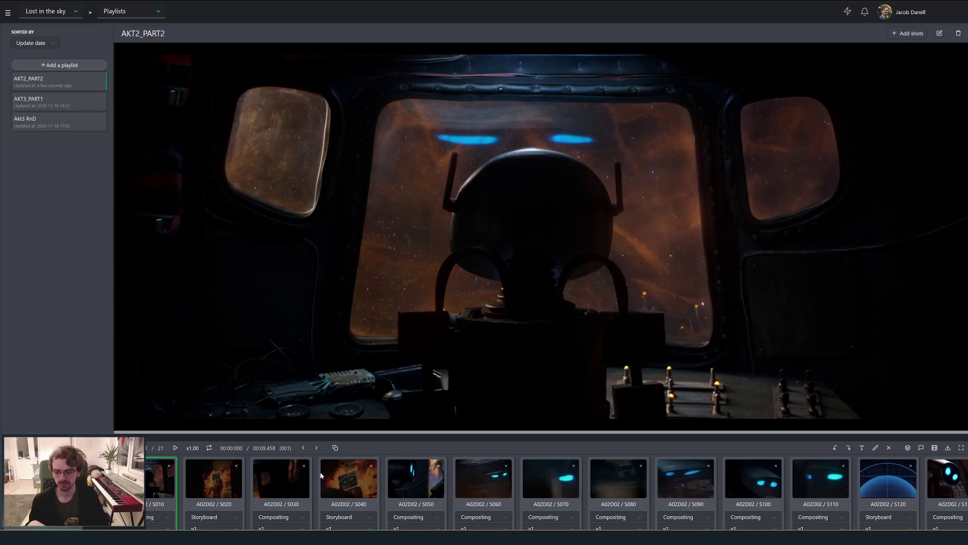
Compare the playlist side by side against its Storyboard versions
left_click(335, 448)
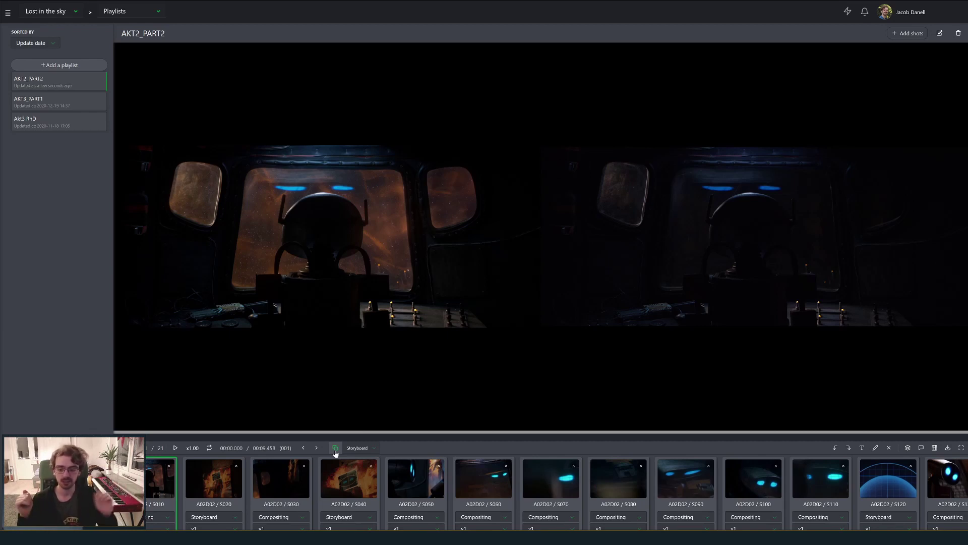
left_click(357, 449)
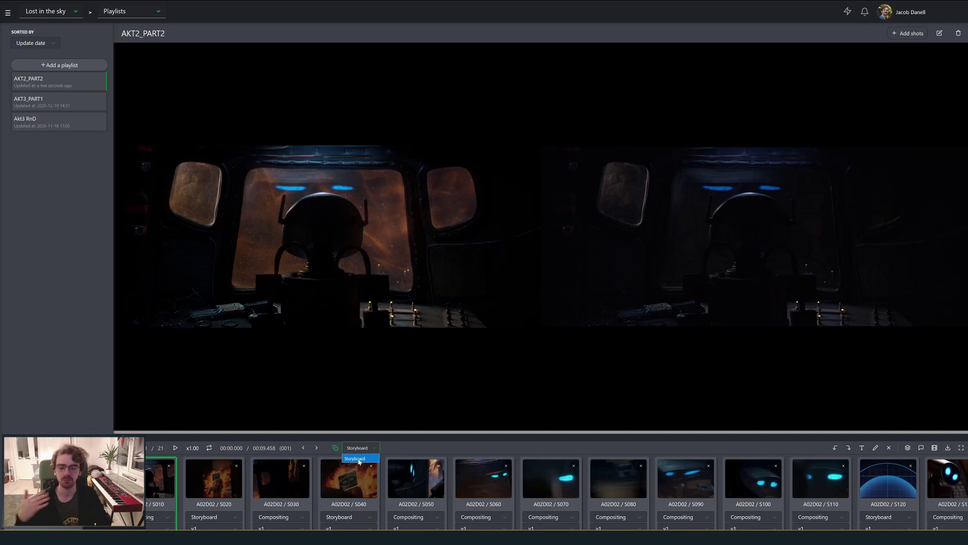
left_click(357, 459)
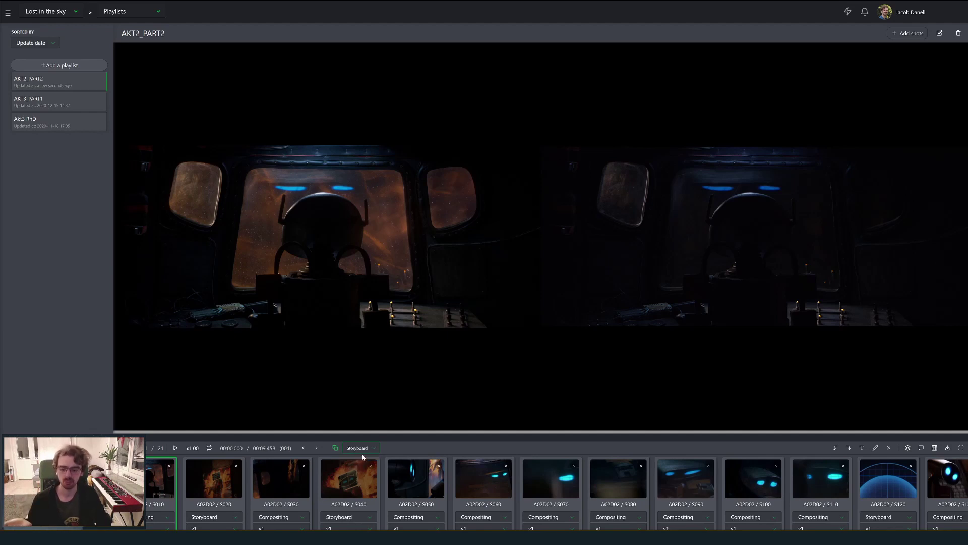
Play the Storyboard comparison on loop, jumping back to earlier in the playlist
left_click(175, 448)
left_click(209, 448)
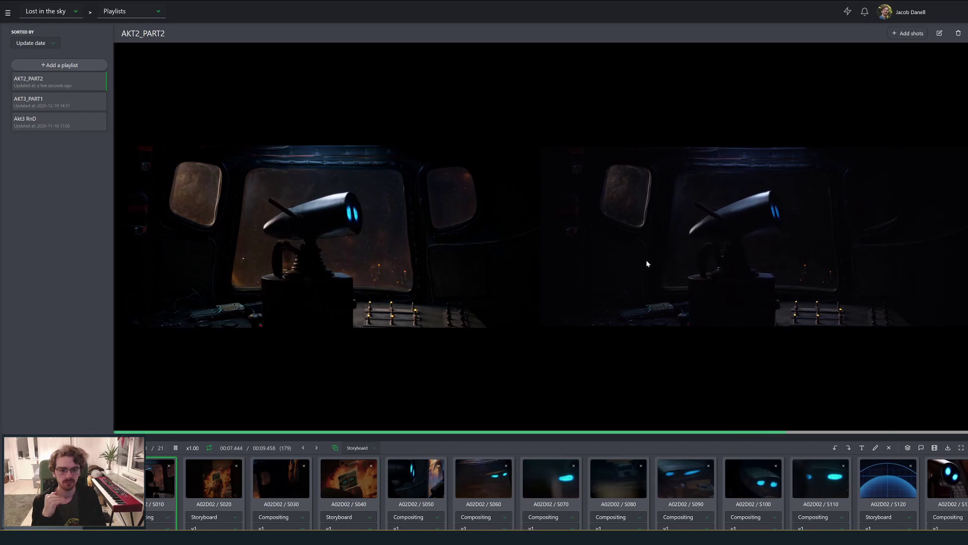
left_click(301, 432)
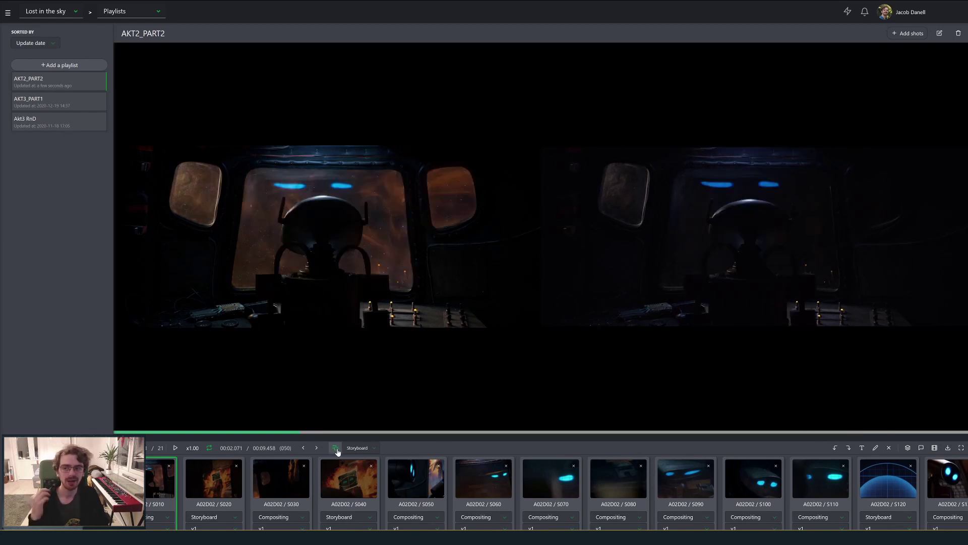
left_click(141, 14)
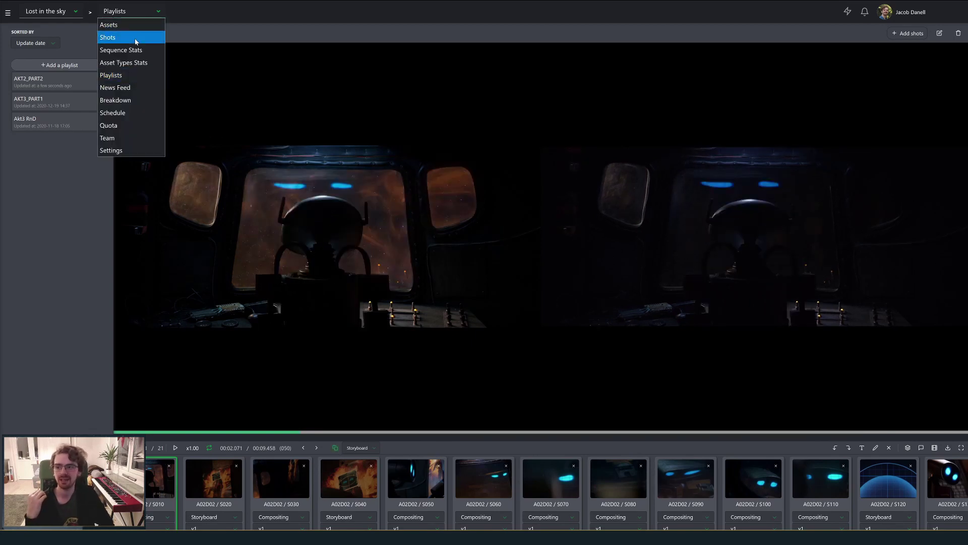
In the Shots list, open S010's Compositing task and view its preview full screen
left_click(116, 35)
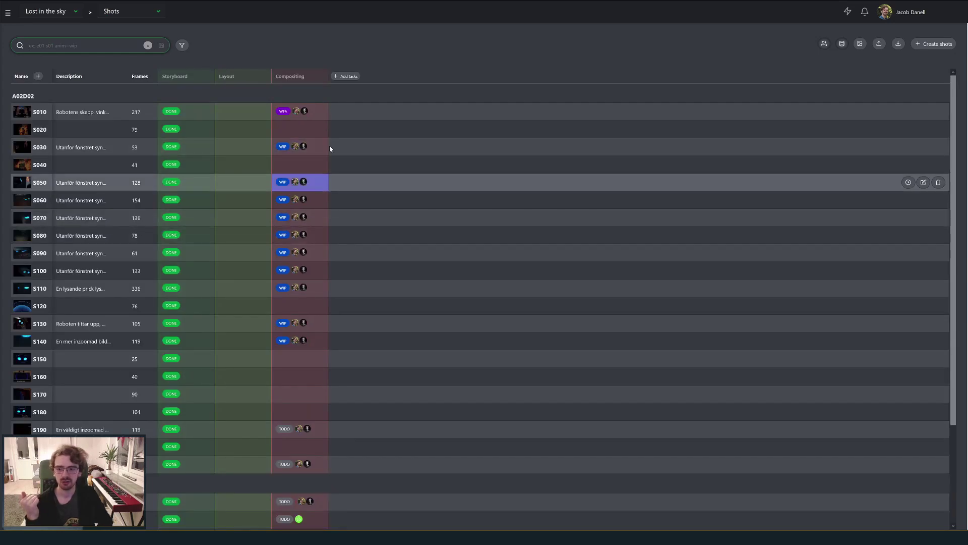
left_click(317, 114)
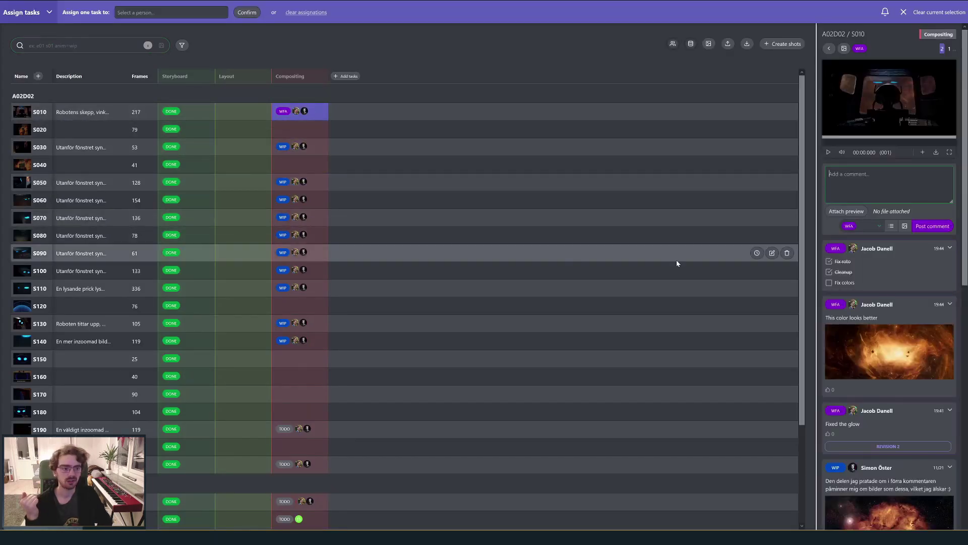
left_click(949, 152)
left_click(951, 154)
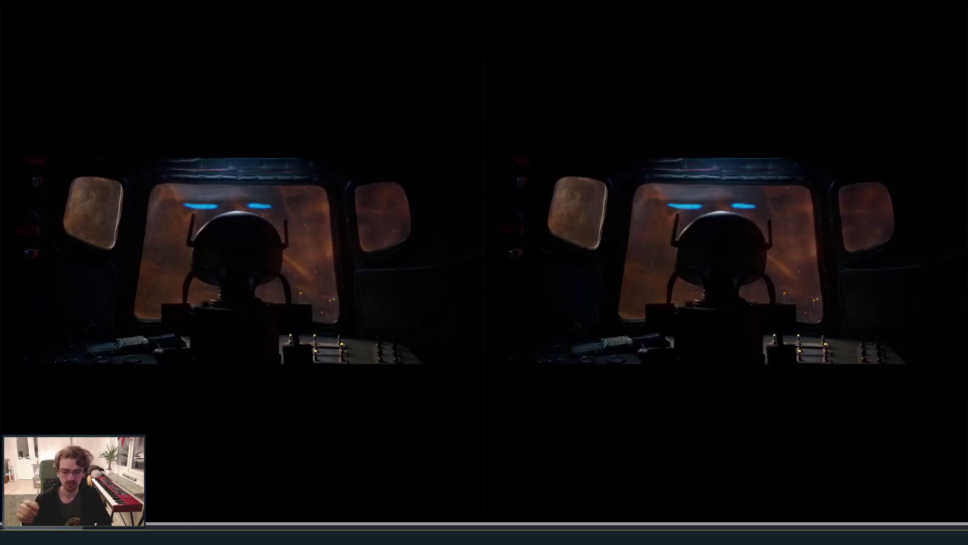
key("Escape")
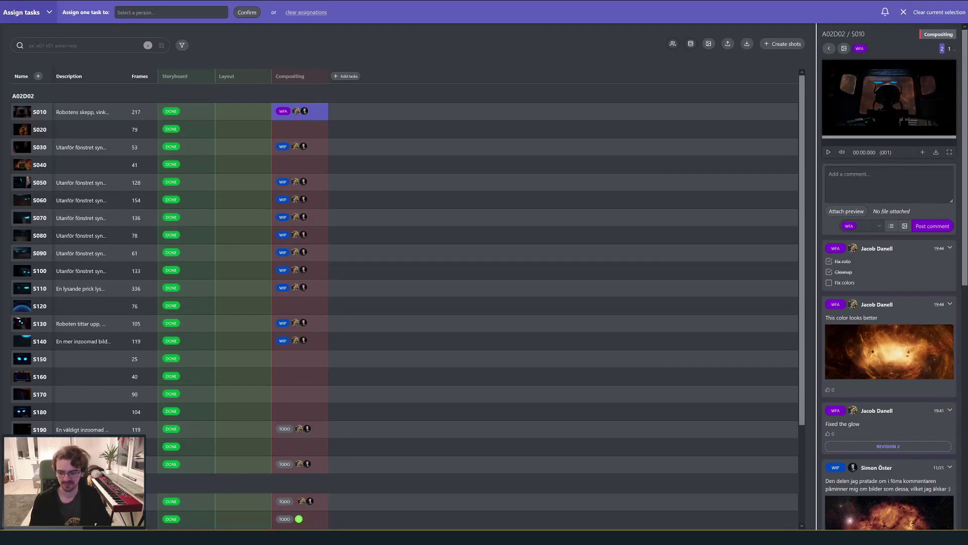
left_click(949, 153)
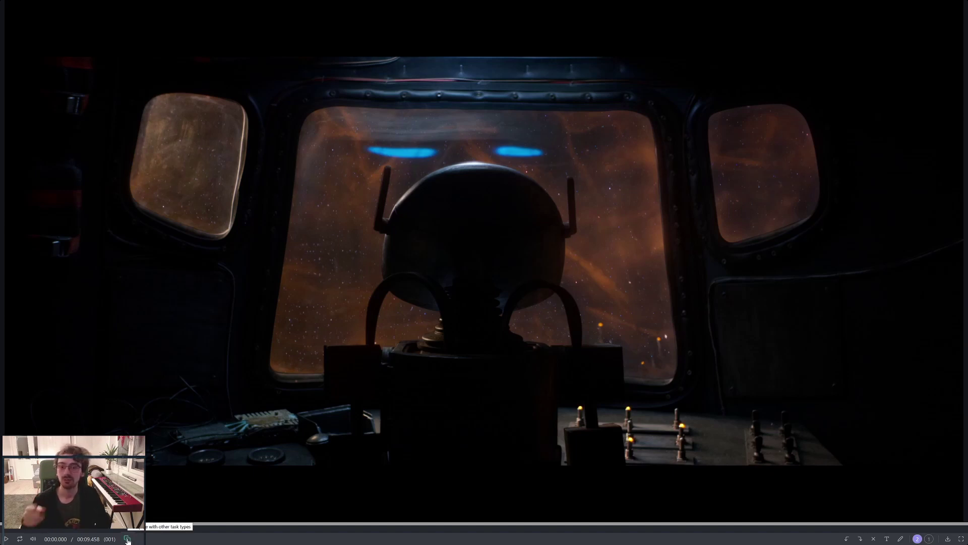
left_click(127, 539)
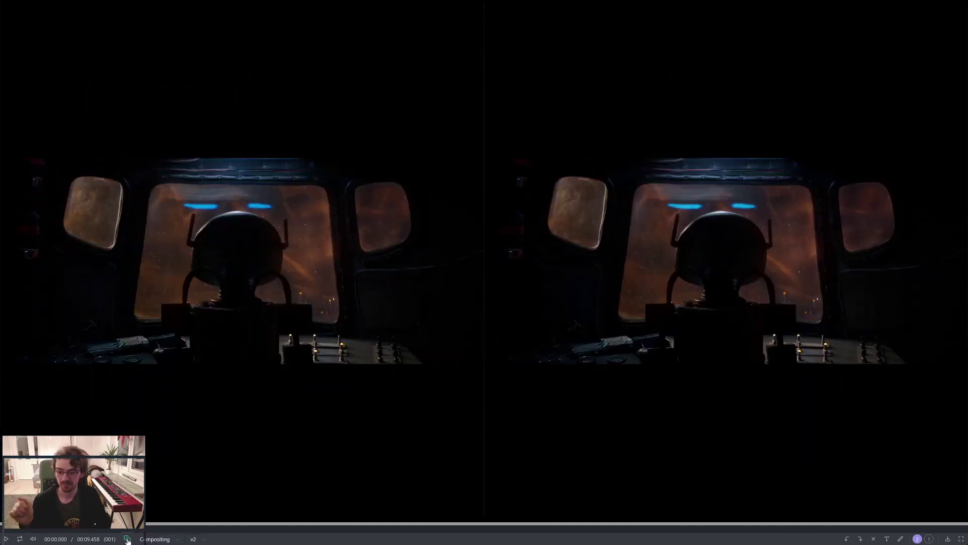
left_click(196, 540)
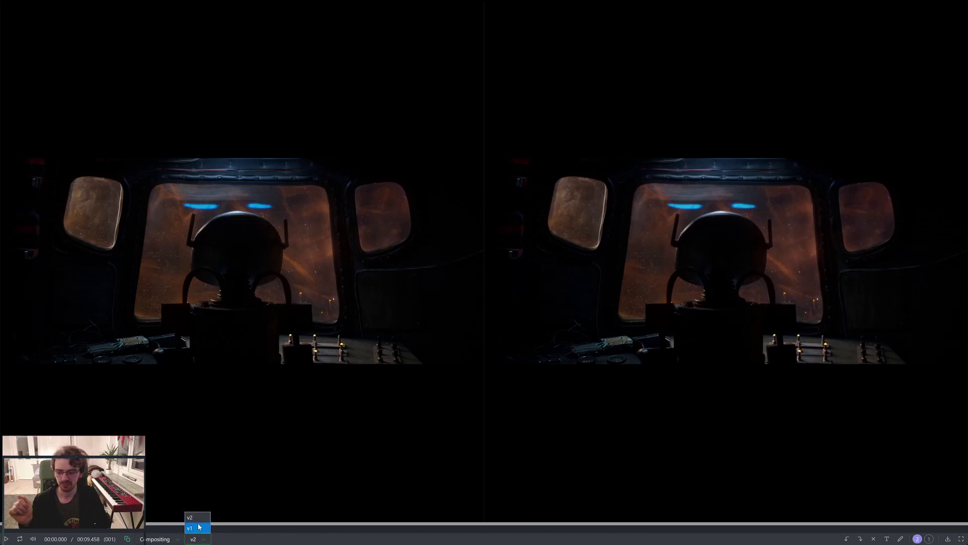
left_click(199, 528)
left_click(201, 539)
left_click(198, 517)
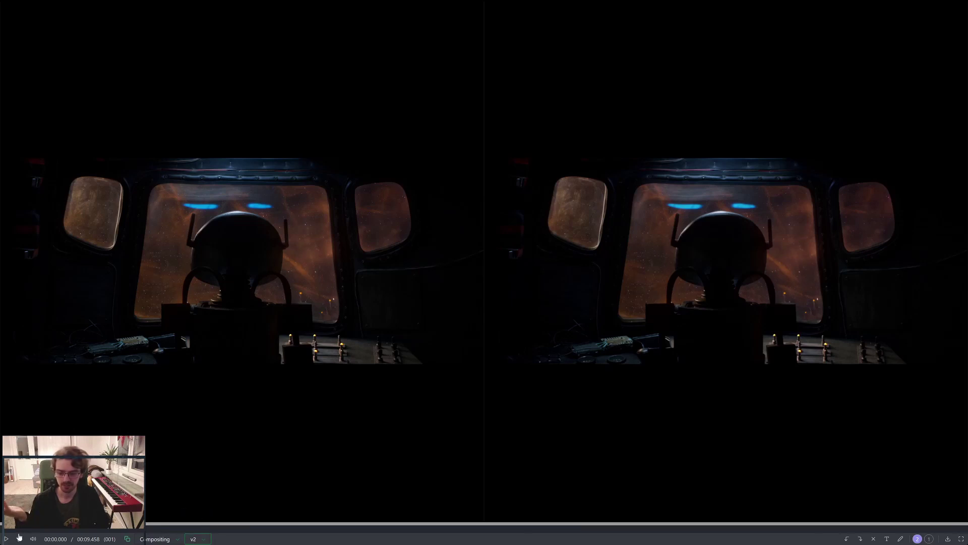
left_click(7, 539)
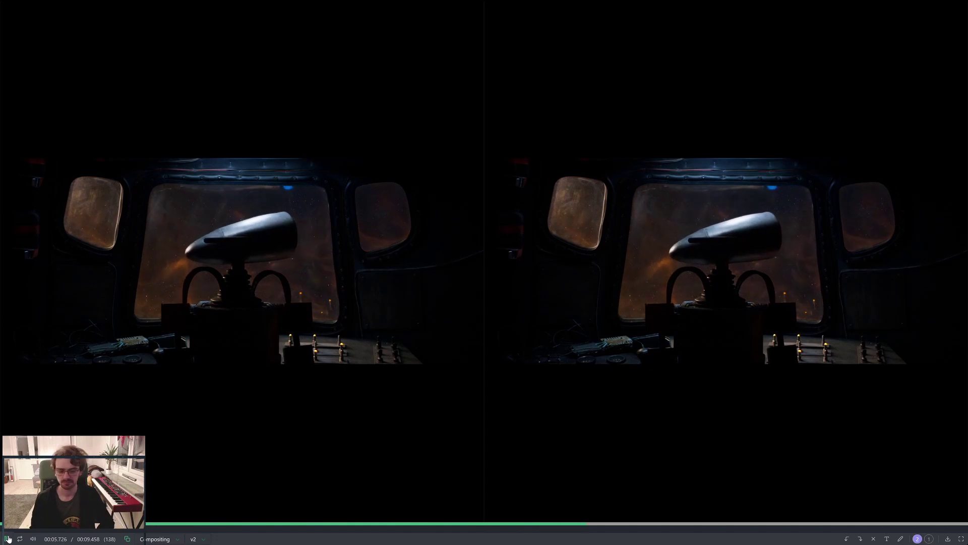
left_click(7, 540)
left_click(127, 540)
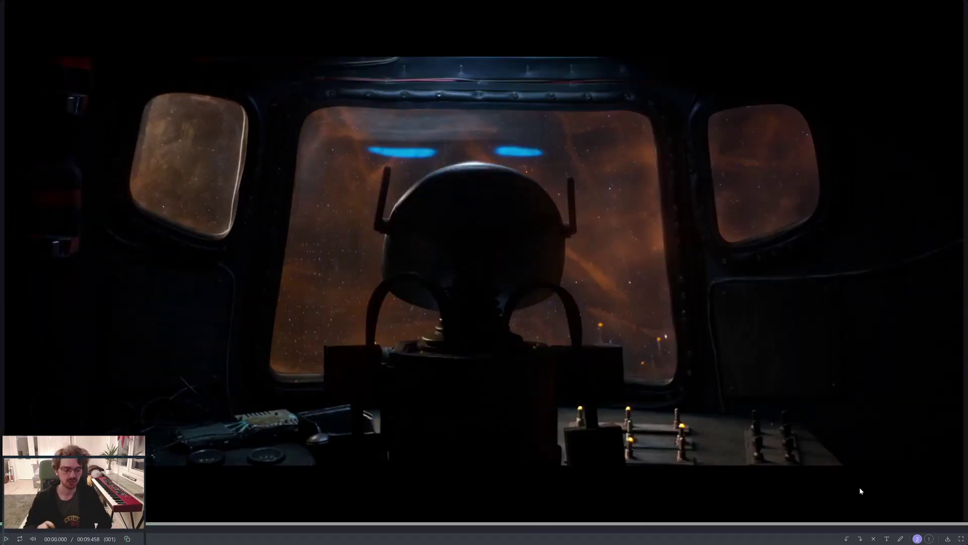
Draw pink annotations on the frame circling the robot's head and marking its left blue eye
left_click(901, 539)
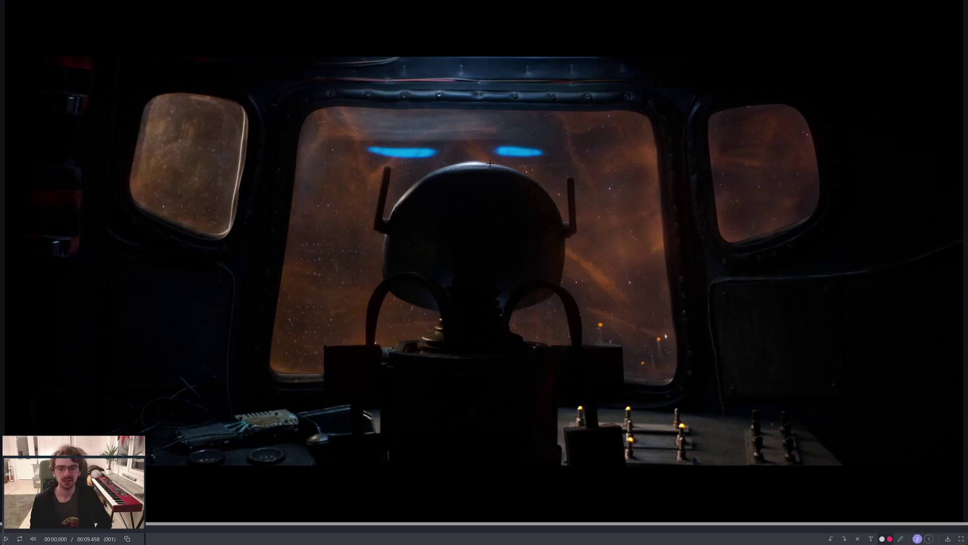
mouse_move(491, 162)
left_mouse_down()
mouse_move(441, 163)
mouse_move(388, 183)
mouse_move(487, 306)
mouse_move(464, 157)
left_mouse_up()
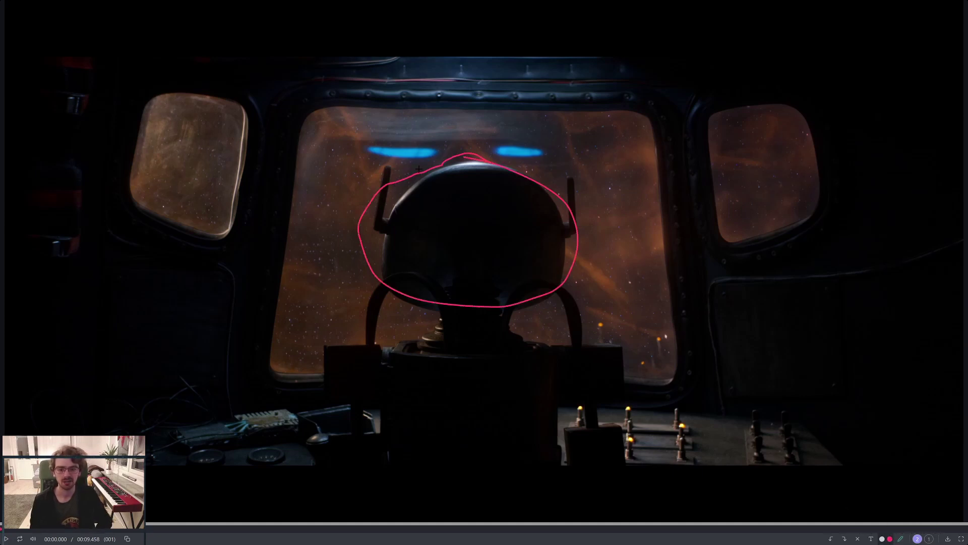
left_click_drag(367, 149, 434, 148)
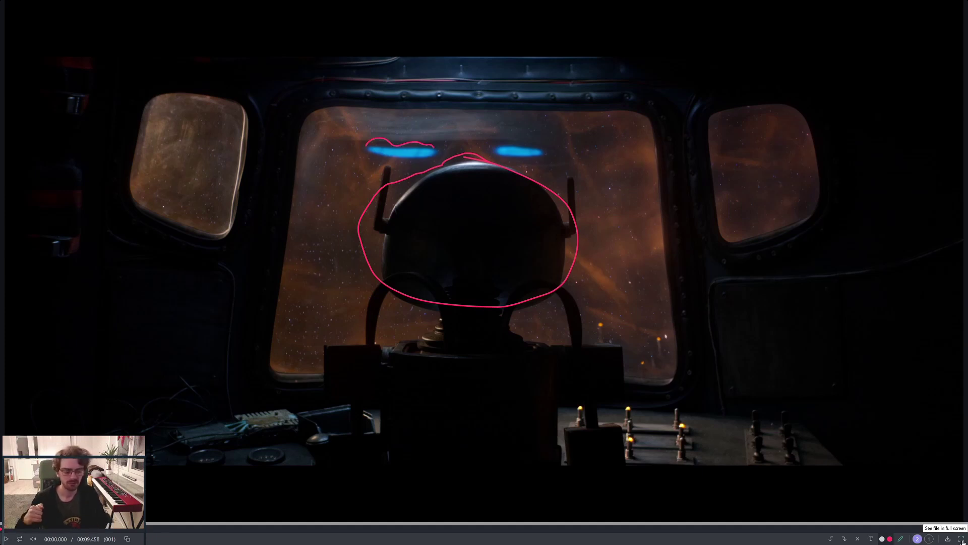
Exit full screen, start a comment on the shot, then reveal the selective sync tip
left_click(961, 539)
left_click(888, 182)
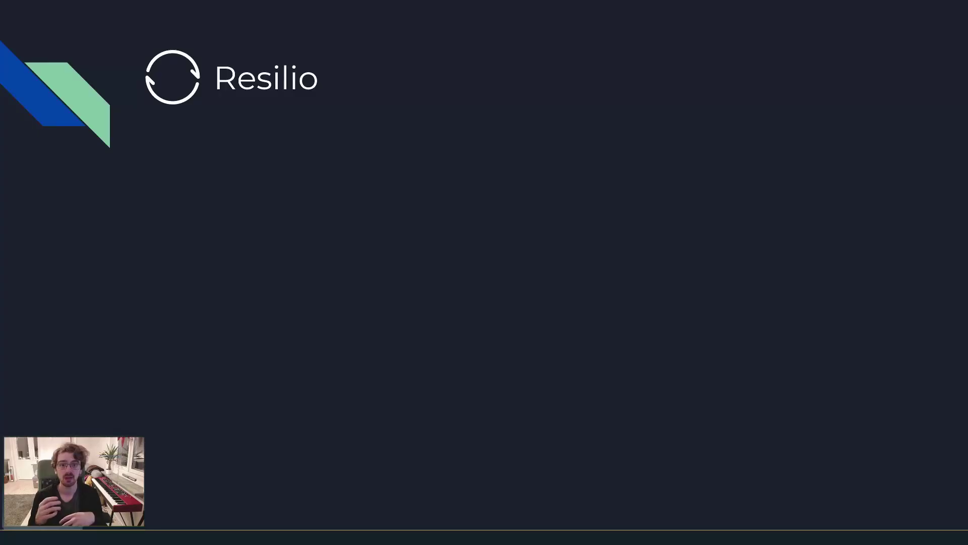
key("Right")
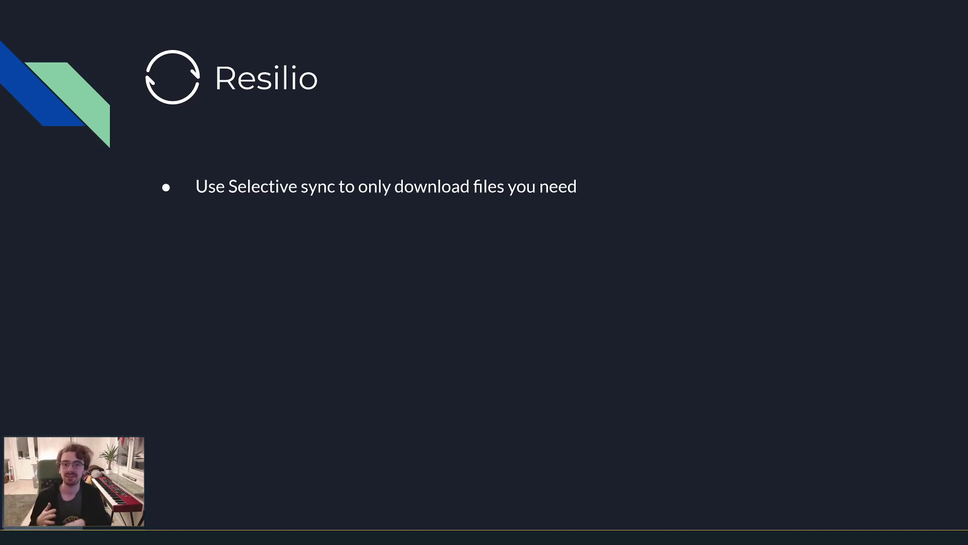
Reveal the tips on sync to this device/remove, whole folders, XML File Copy and uploading to the NAS
key("Right")
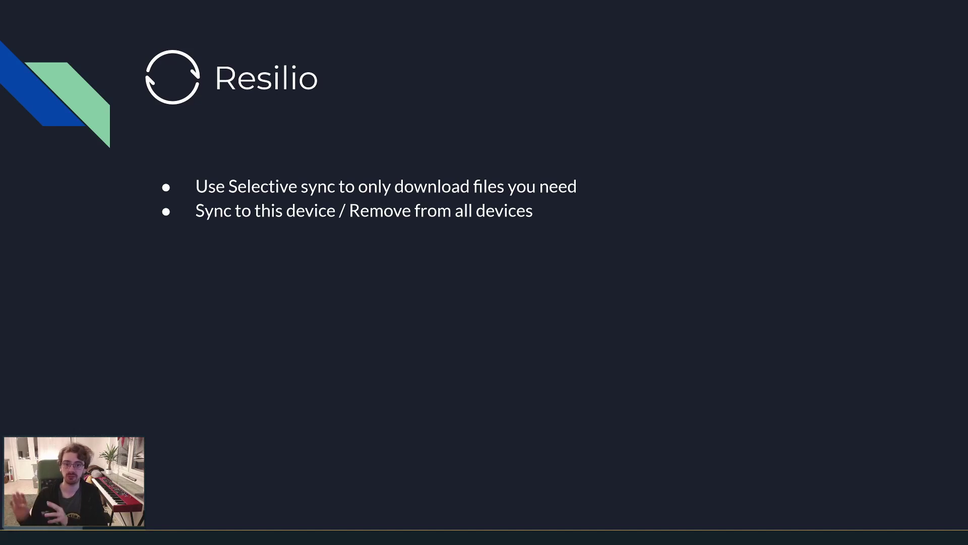
key("Right")
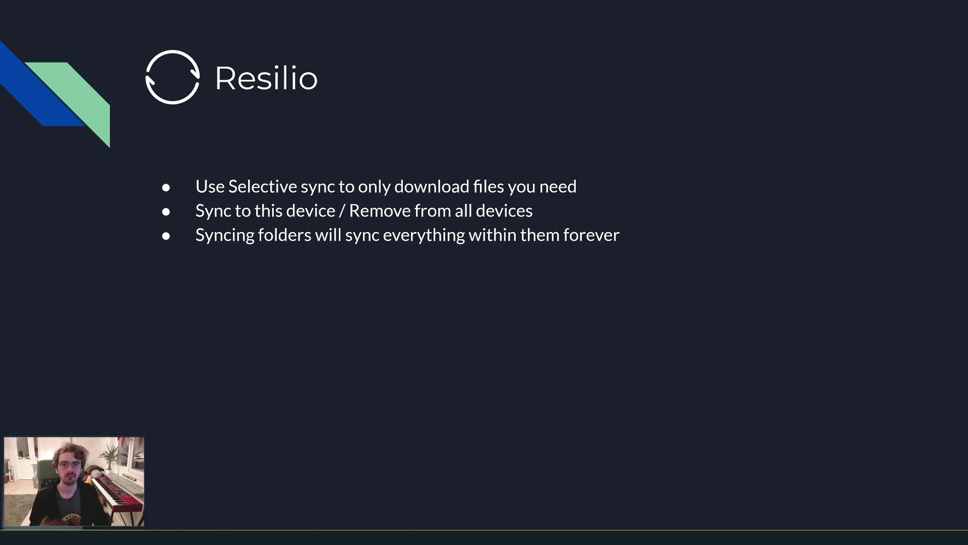
key("Right")
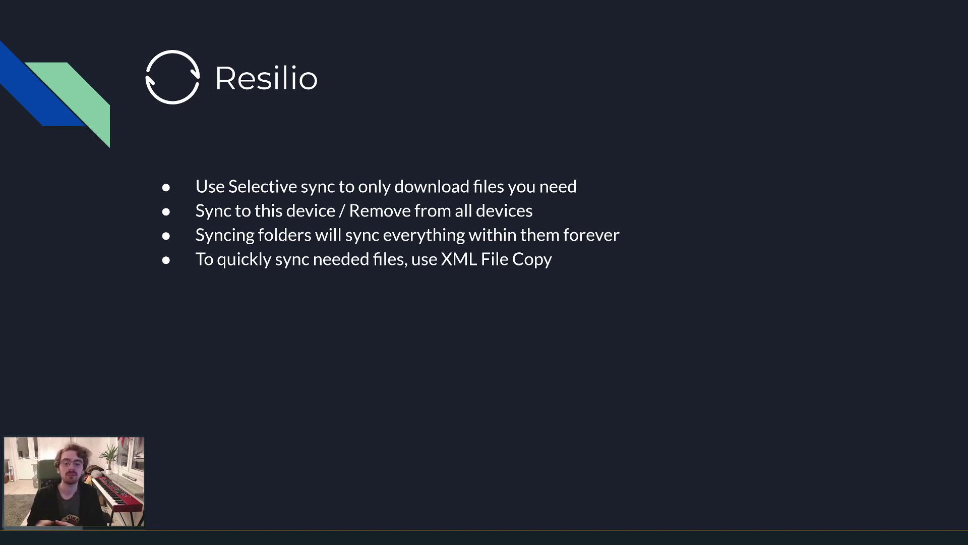
key("Right")
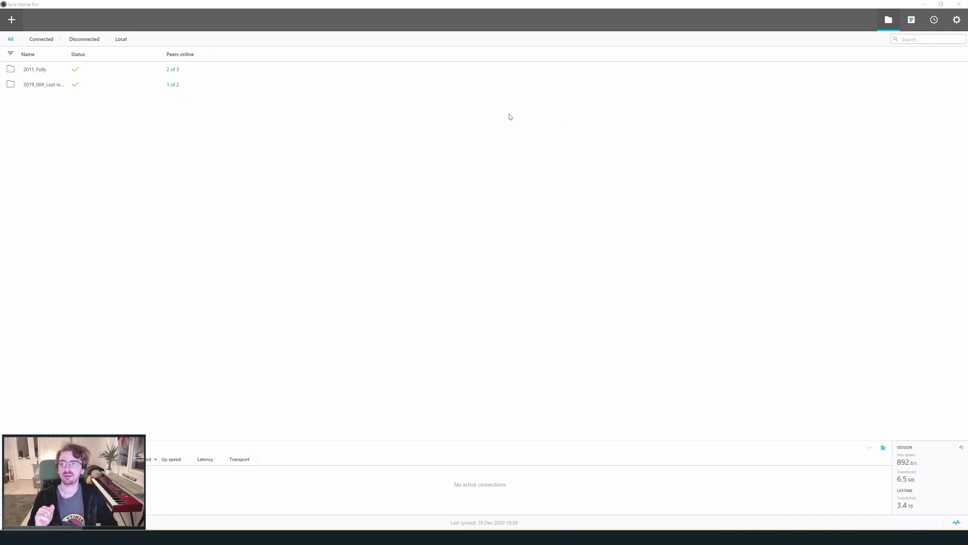
Join a shared folder with its pasted key, Selective Sync on, and browse into Projekt (G:)
left_click(14, 20)
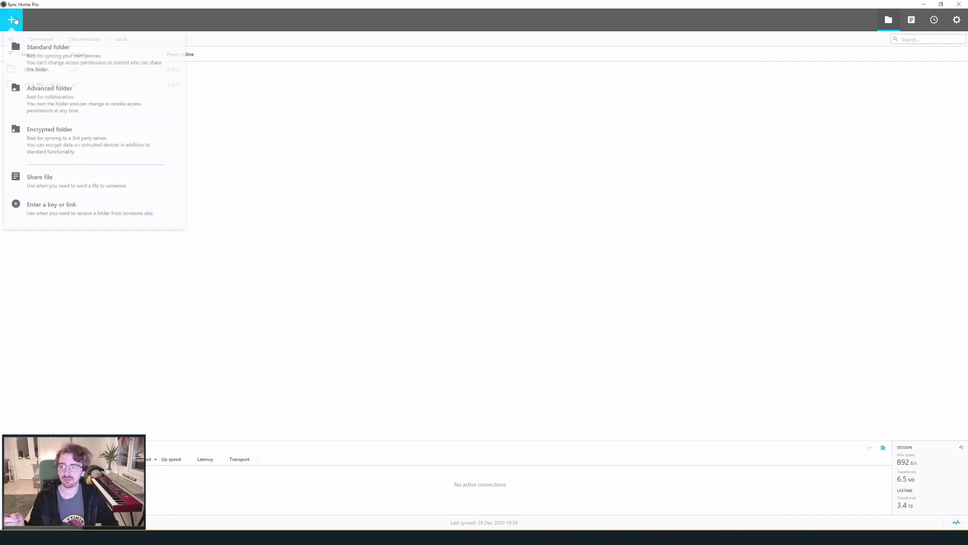
left_click(53, 209)
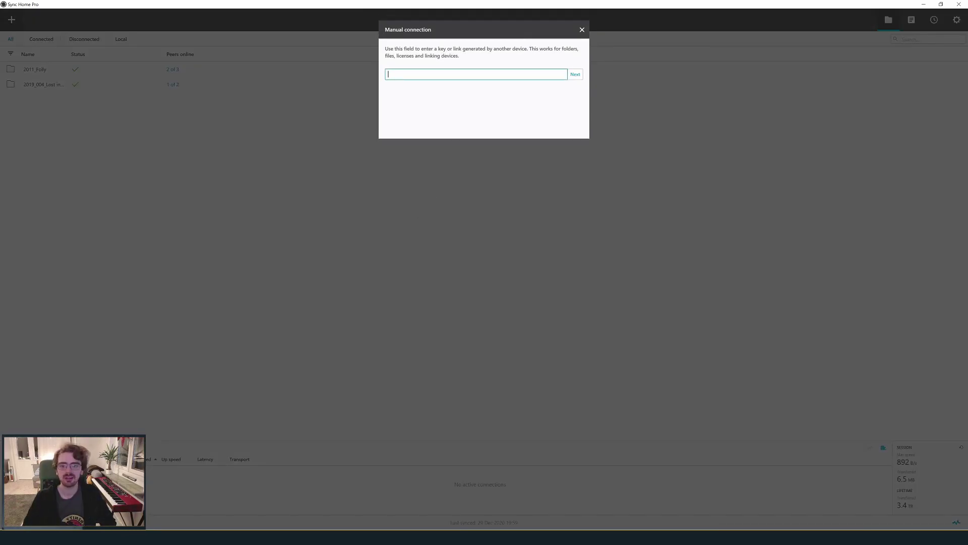
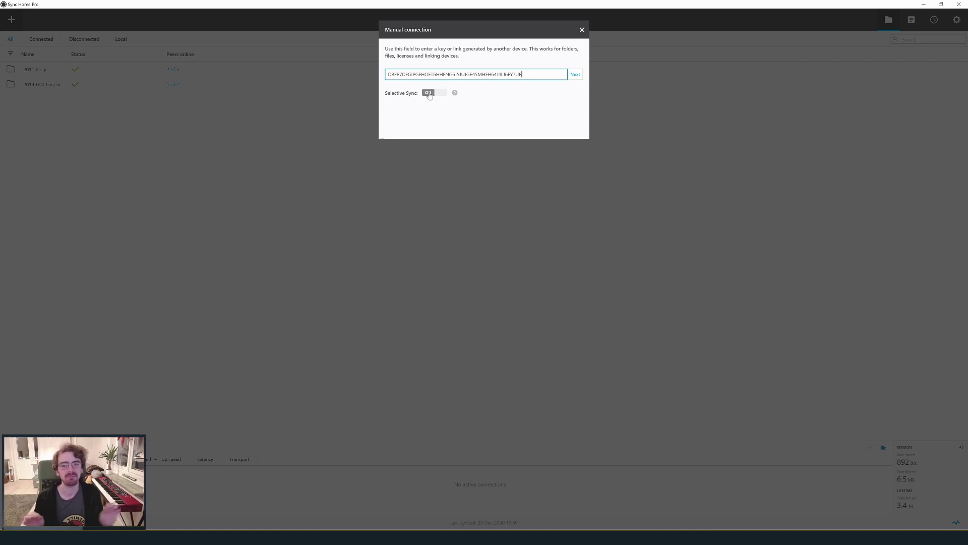
left_click(429, 94)
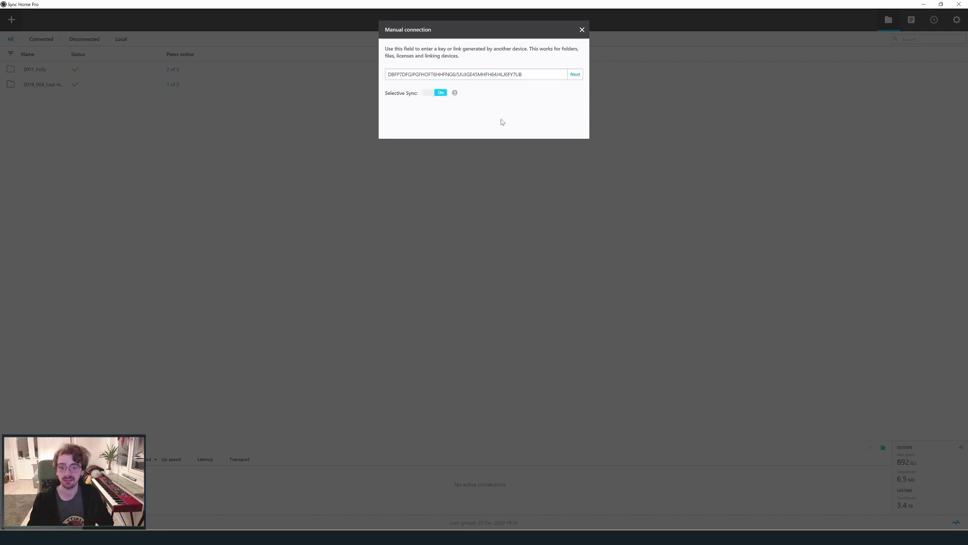
left_click(575, 76)
double_click(333, 190)
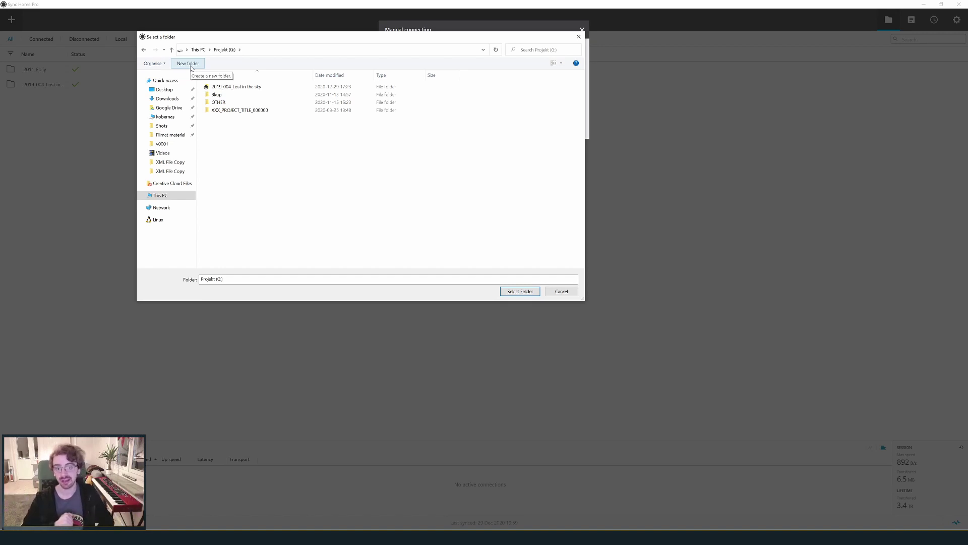
Create a new folder named 'Lost in the sky 2' and add it as the sync location
left_click(188, 64)
type("nE")
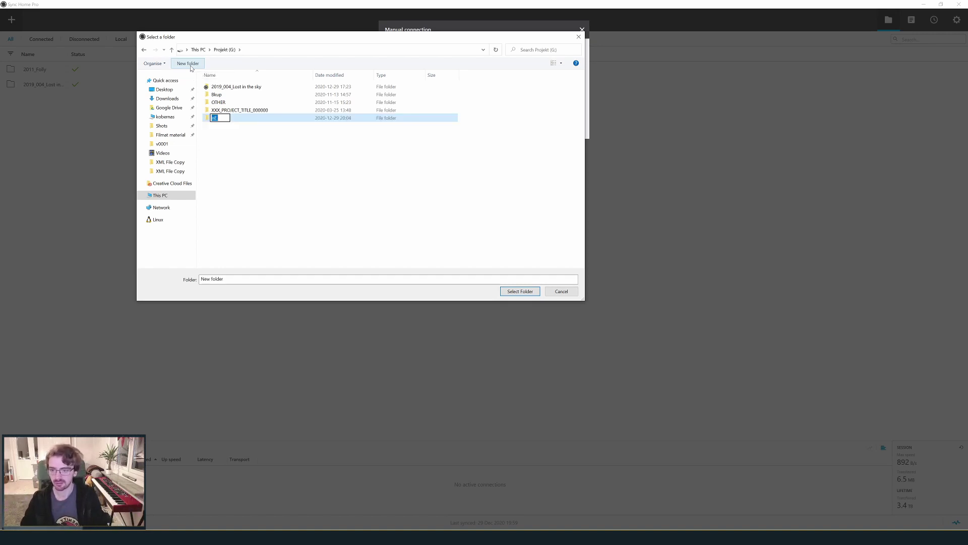
key("Caps_Lock")
type("Lost in")
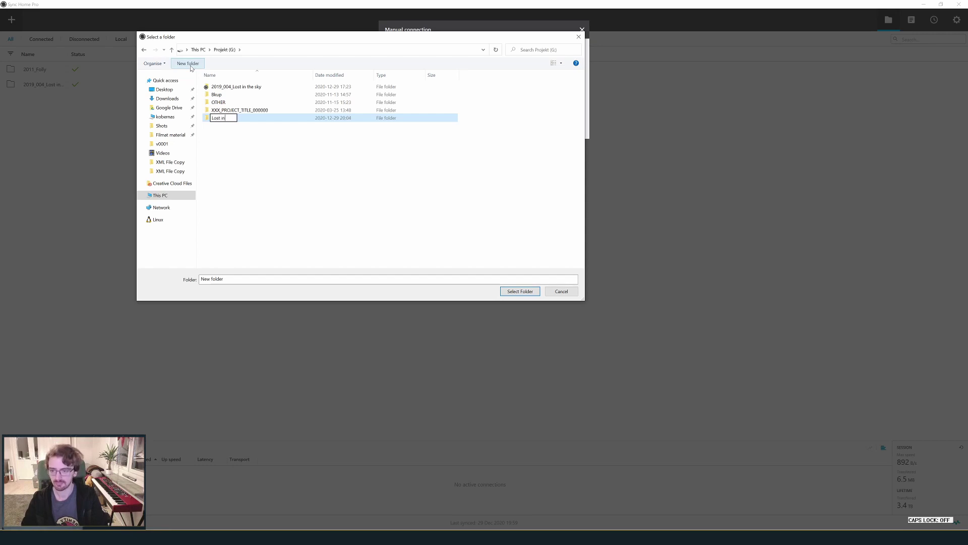
type(" the sky 2")
key("Return")
key("Return")
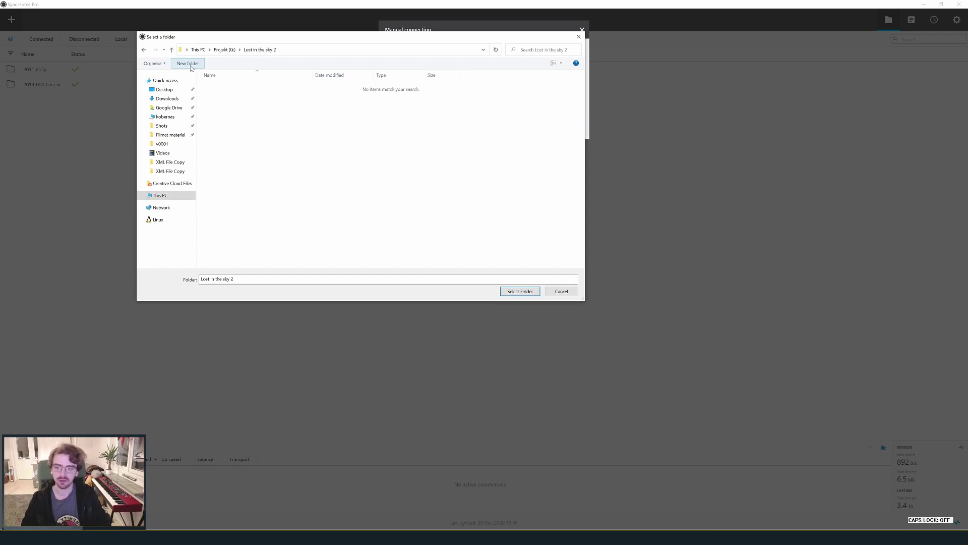
left_click(521, 292)
left_click(74, 103)
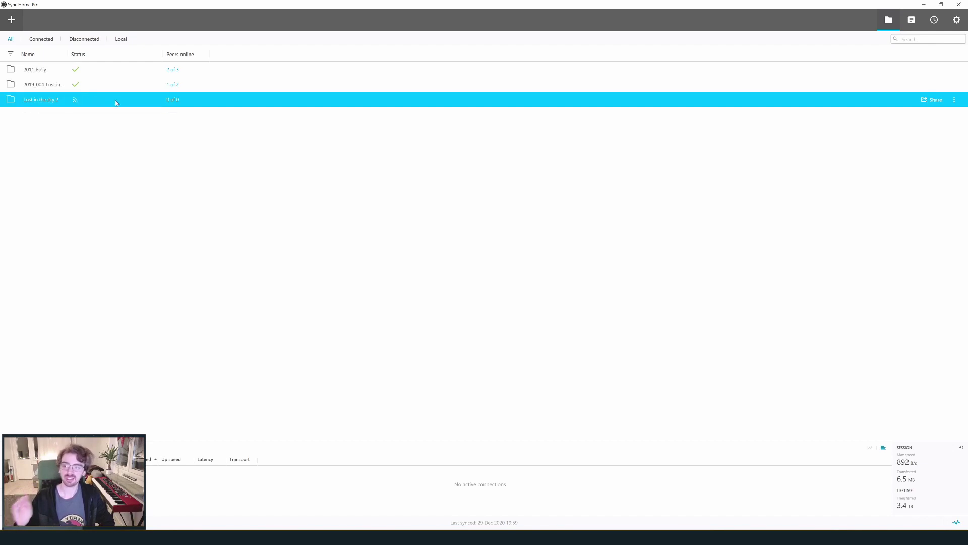
Disconnect the Lost in the sky 2 folder and remove it from the sync list
left_click(954, 100)
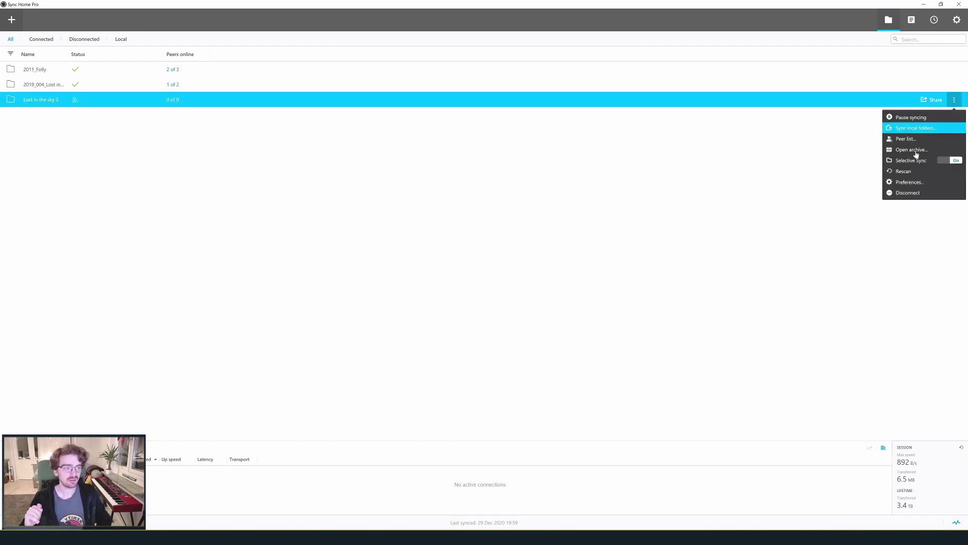
left_click(910, 193)
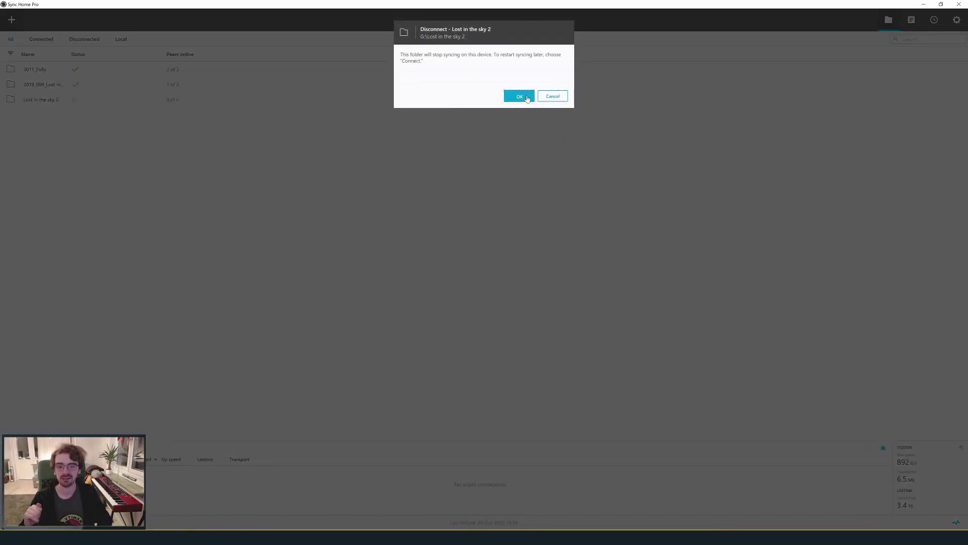
left_click(519, 96)
left_click(955, 100)
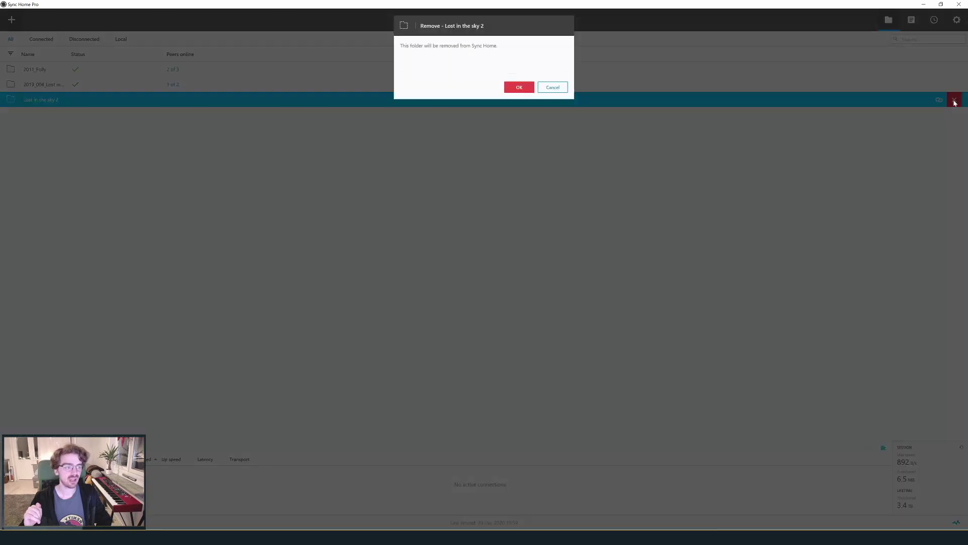
left_click(520, 93)
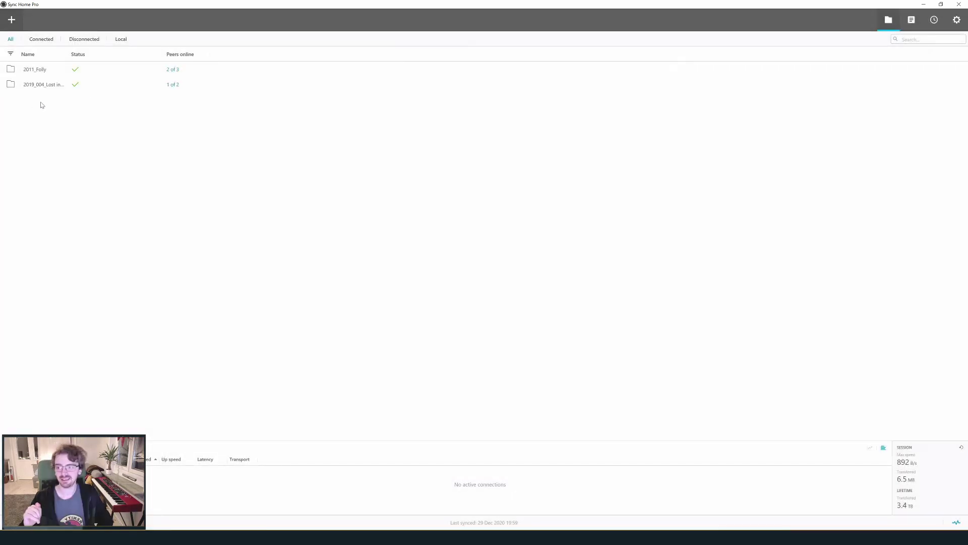
Open 2019_004 > EDIT > XML > AKT03DEL01 in File Explorer and select the A03D01_S010 file
double_click(47, 85)
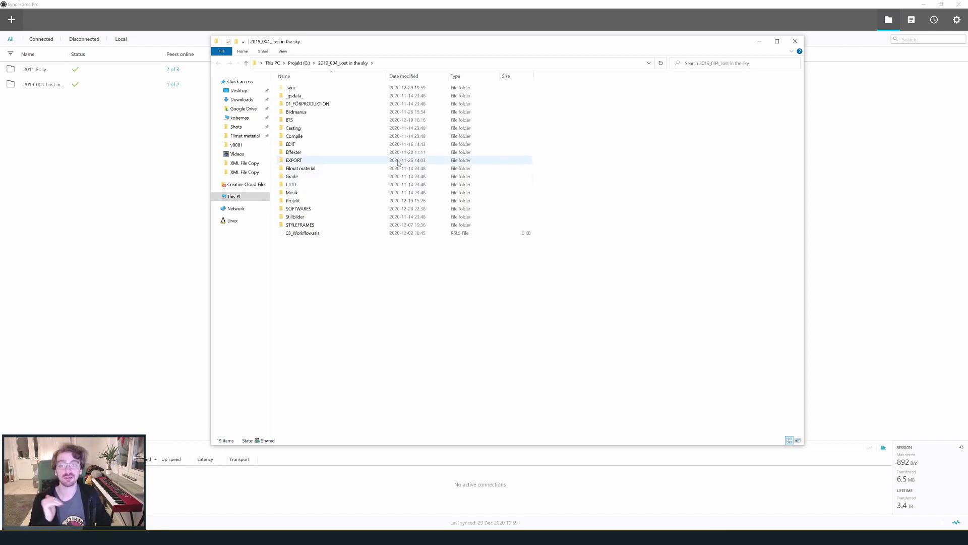
left_click(362, 146)
double_click(362, 145)
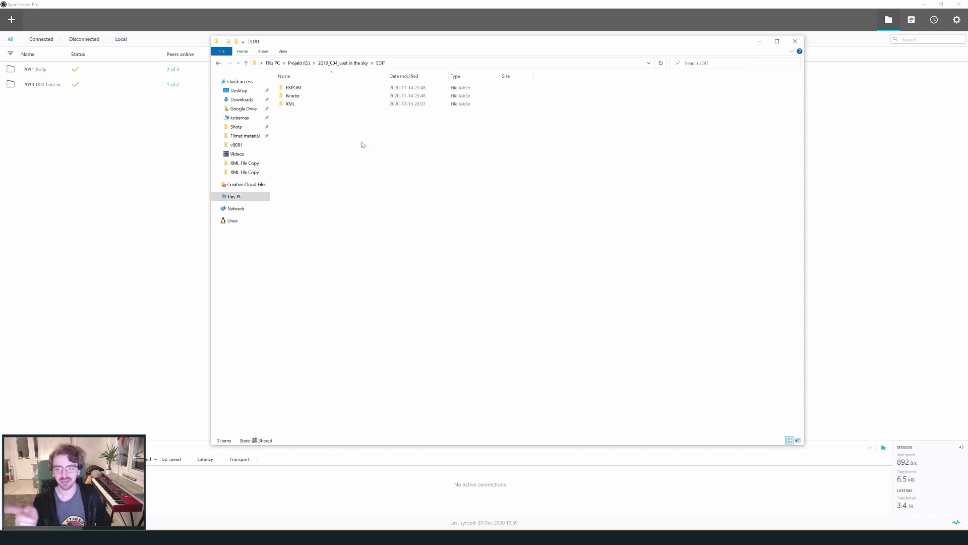
double_click(305, 103)
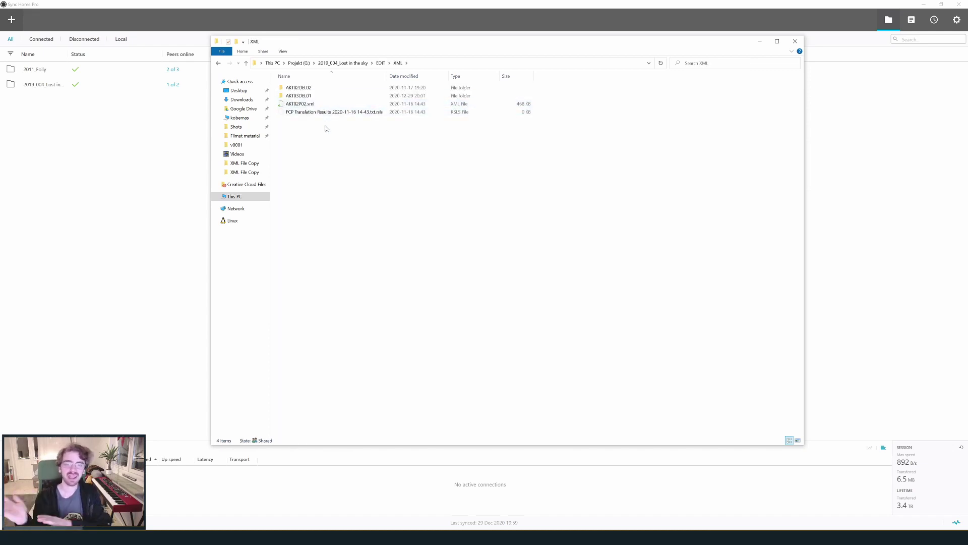
left_click(309, 99)
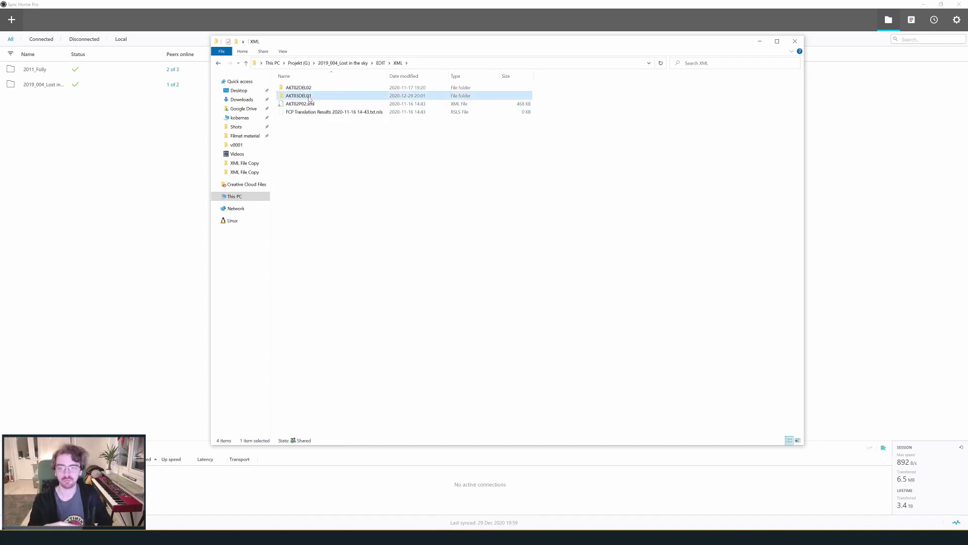
double_click(309, 98)
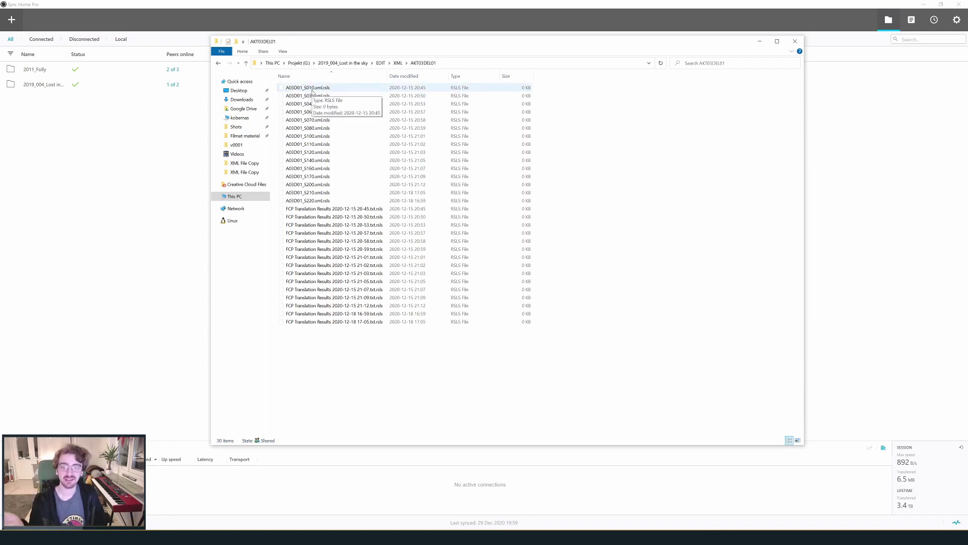
left_click(314, 90)
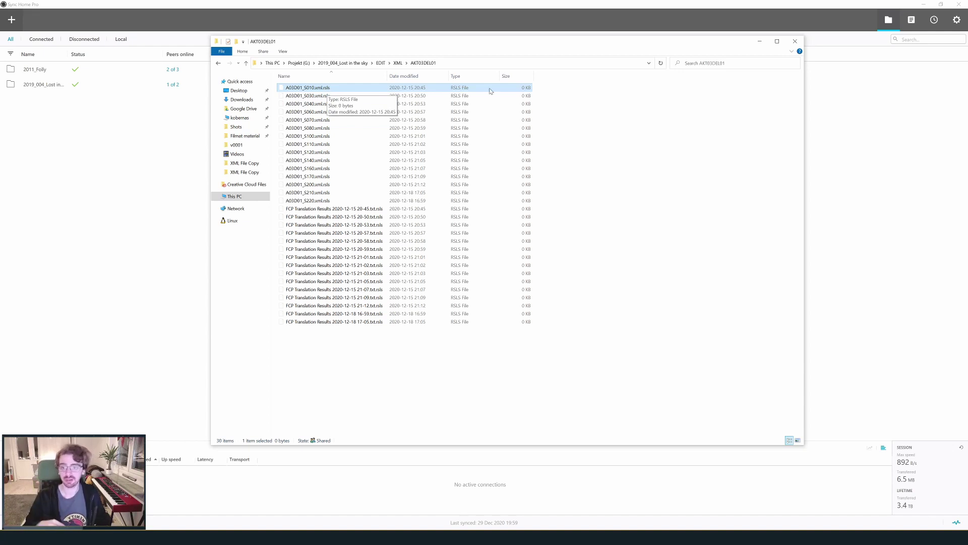
Select all 30 placeholder files in AKT03DEL01 and sync them to this device
left_click_drag(555, 89, 348, 201)
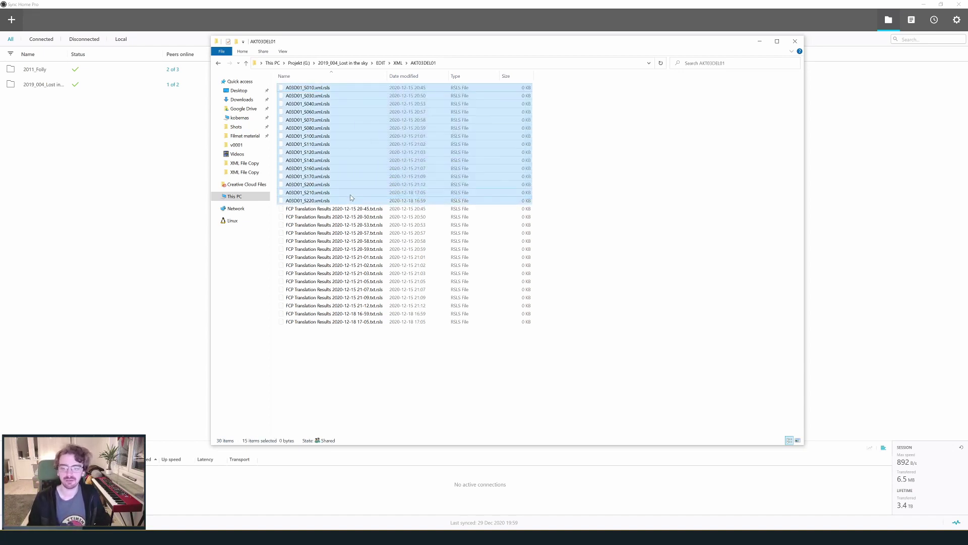
key("ctrl+a")
right_click(319, 144)
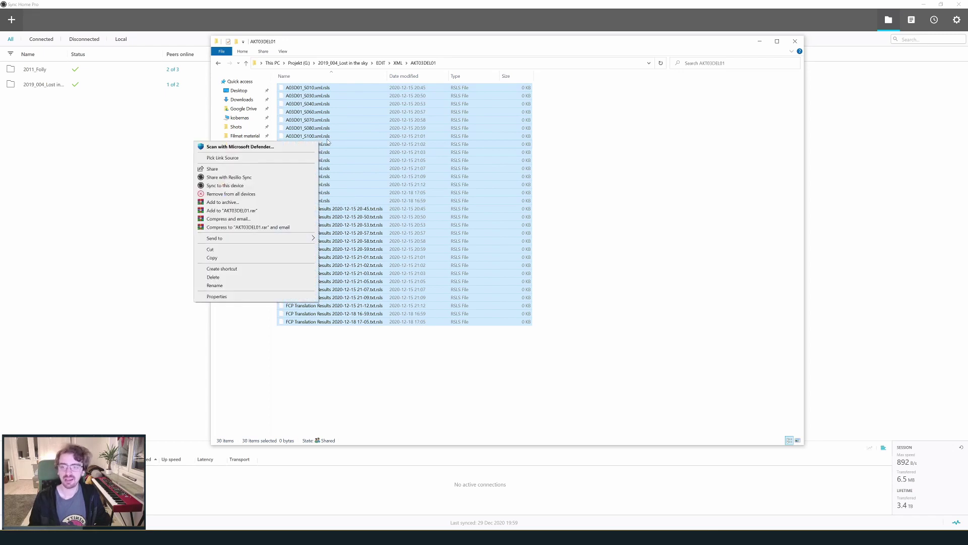
left_click(225, 186)
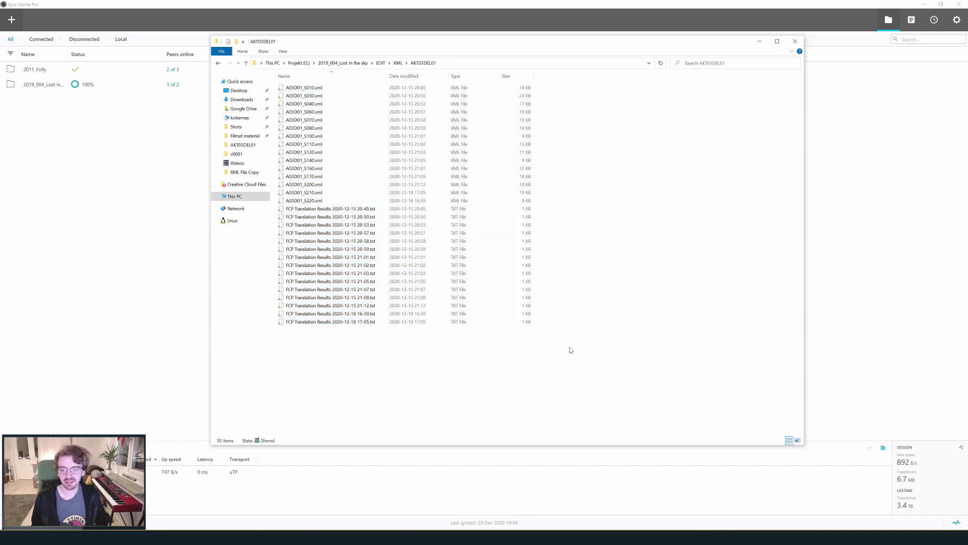
Reselect the downloaded files, then marquee-select the 15 FCP Translation Results text files
left_click_drag(574, 373, 454, 85)
left_click(595, 178)
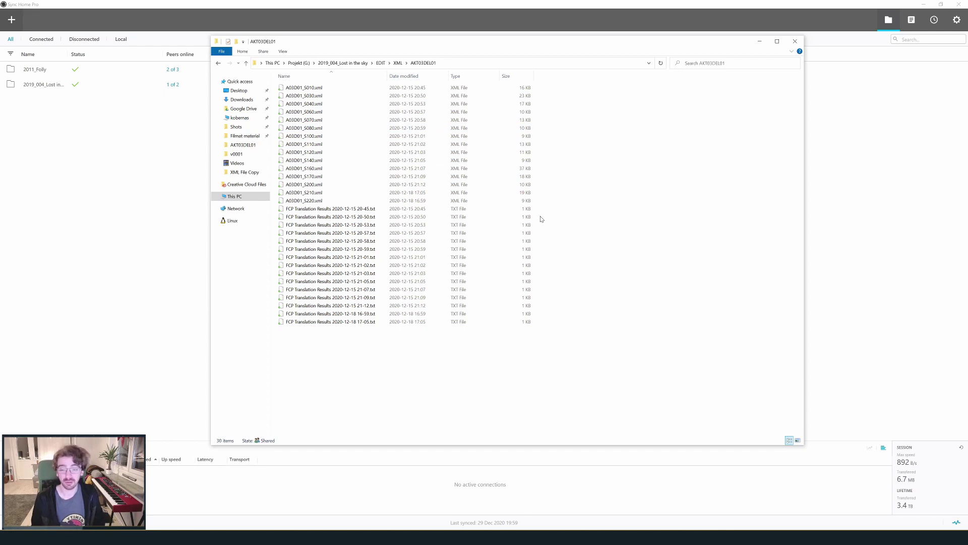
left_click_drag(583, 349, 479, 214)
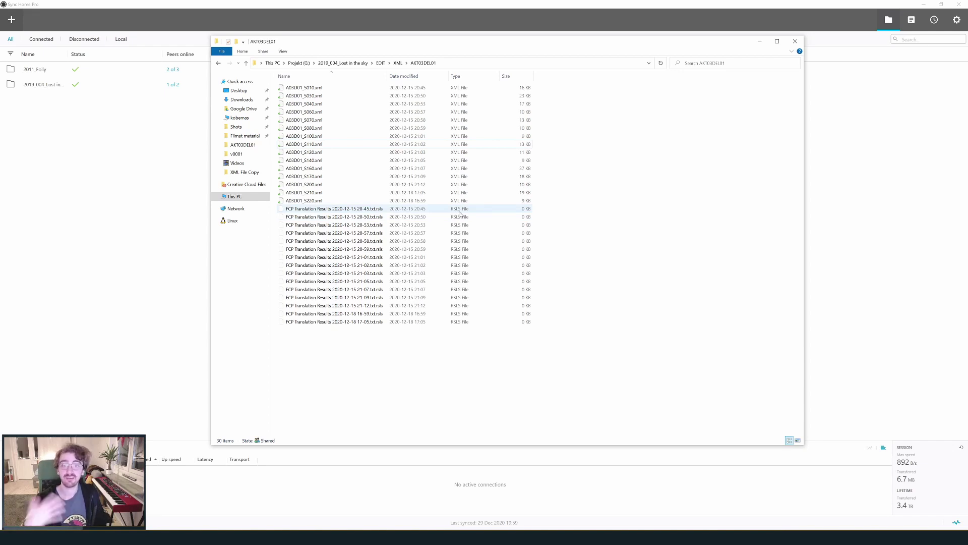
left_click_drag(547, 207, 536, 319)
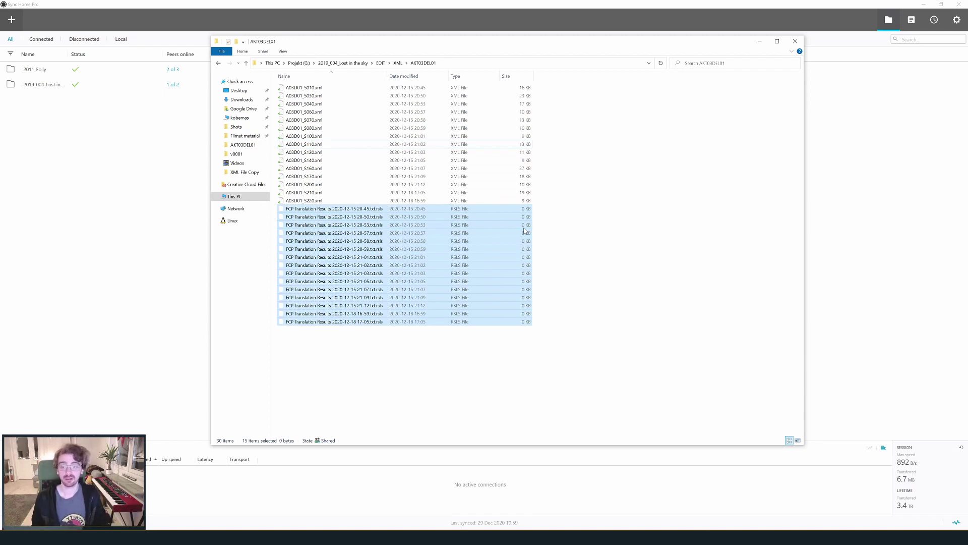
left_click(564, 281)
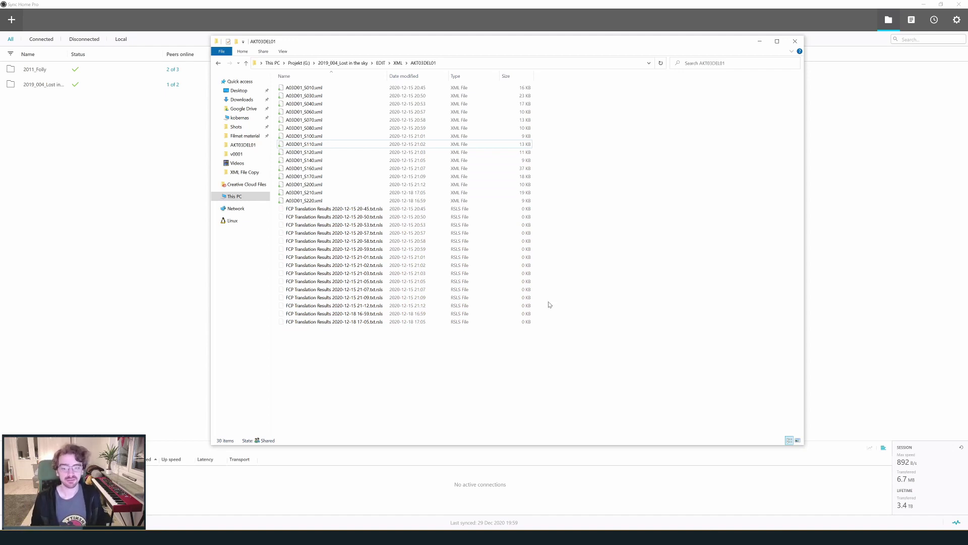
right_click(353, 322)
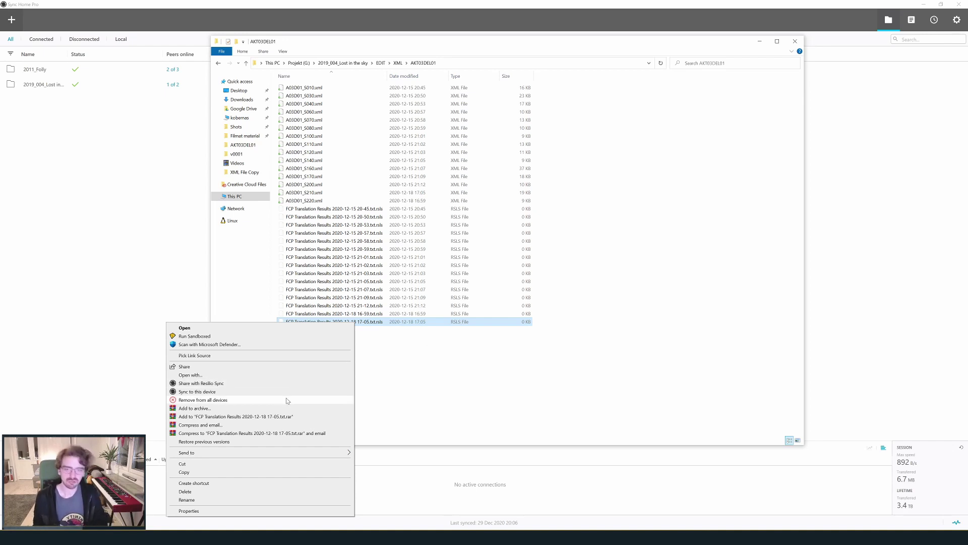
left_click(411, 388)
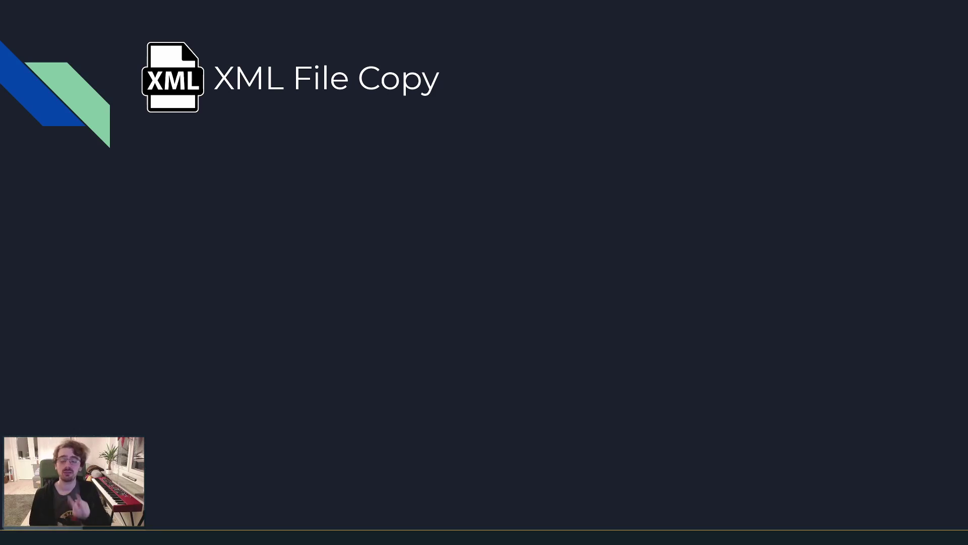
Reveal both XML File Copy bullets: copying XML-referenced files and syncing them through Resilio
key("Right")
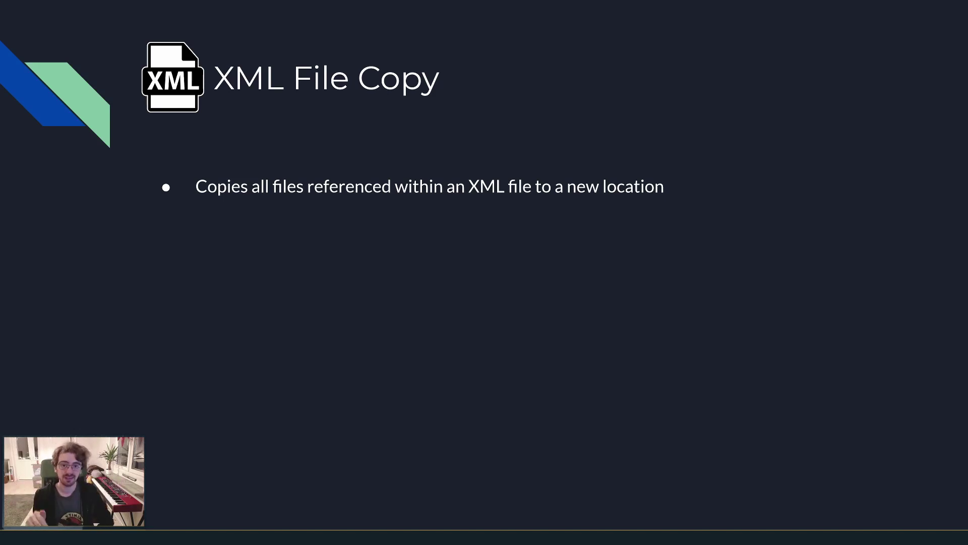
key("Right")
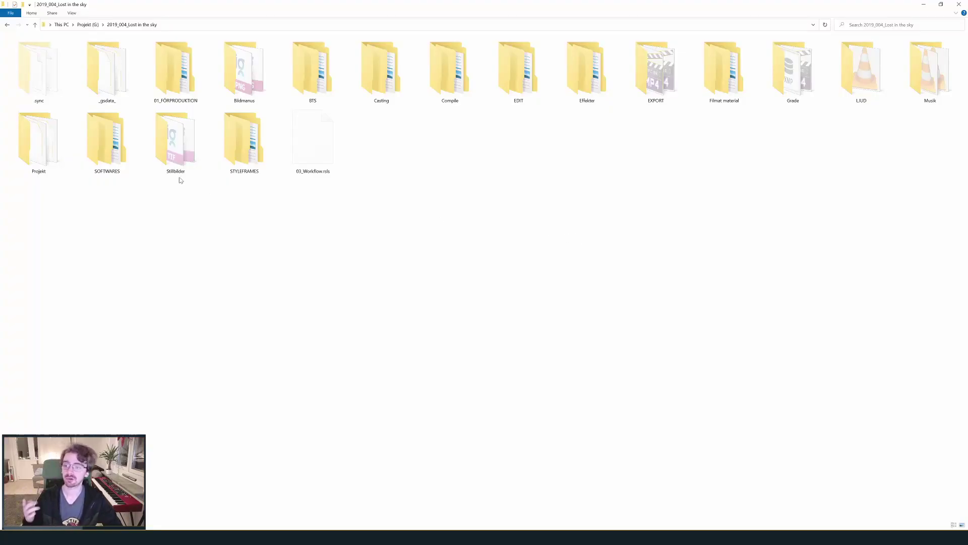
Open the project's SOFTWARES > XML File Copy folder
right_click(108, 144)
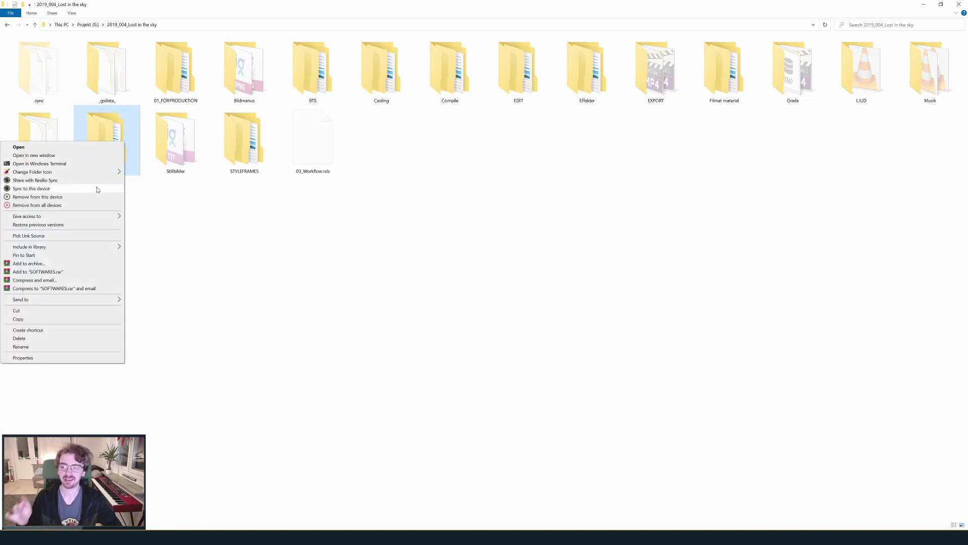
left_click(156, 214)
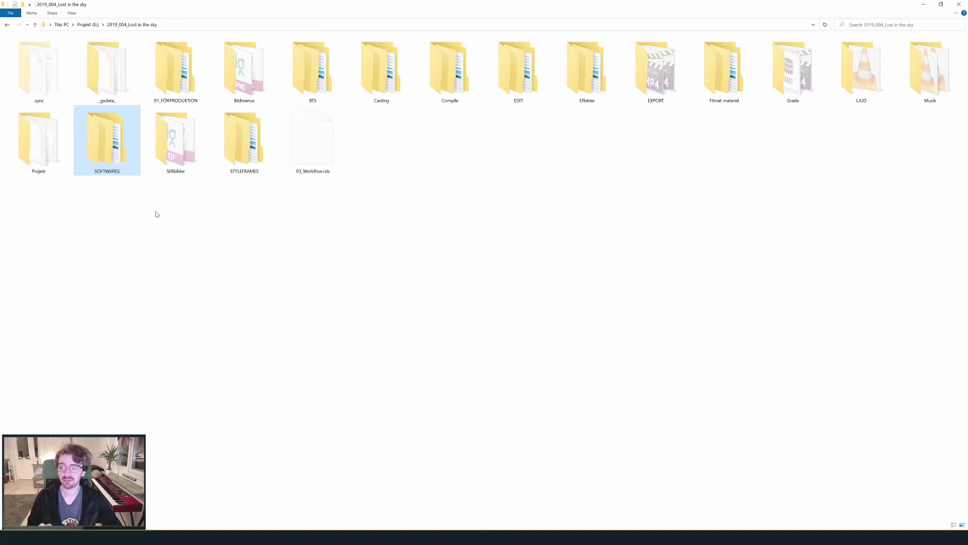
left_click(156, 213)
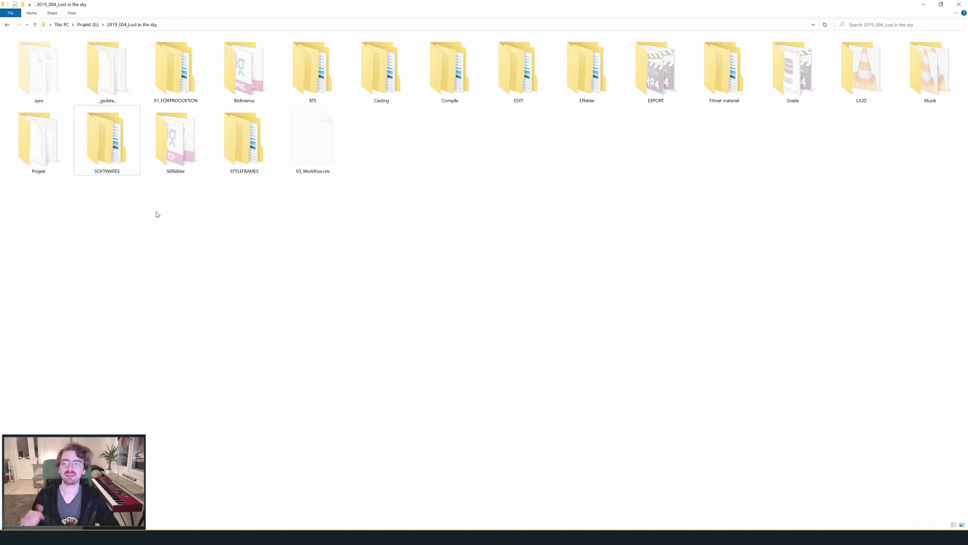
double_click(118, 150)
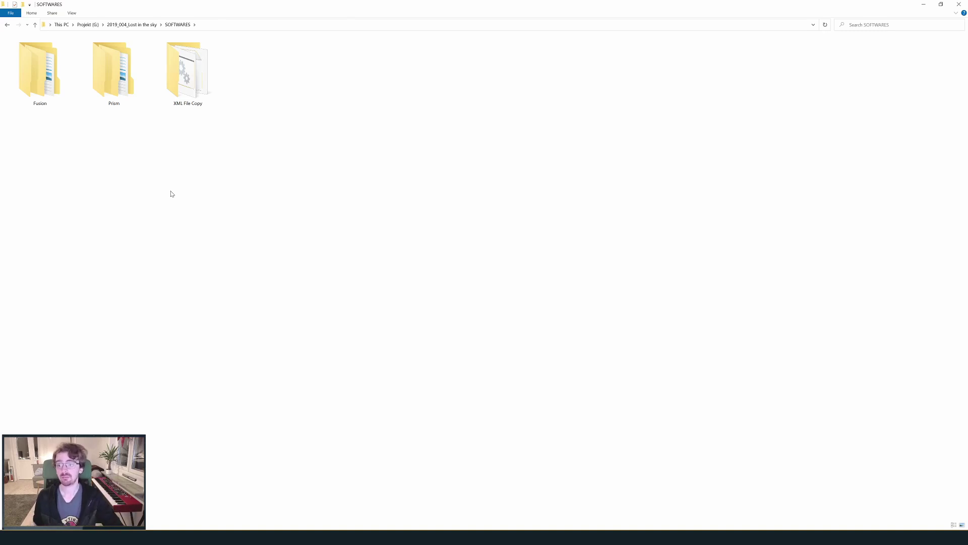
double_click(186, 89)
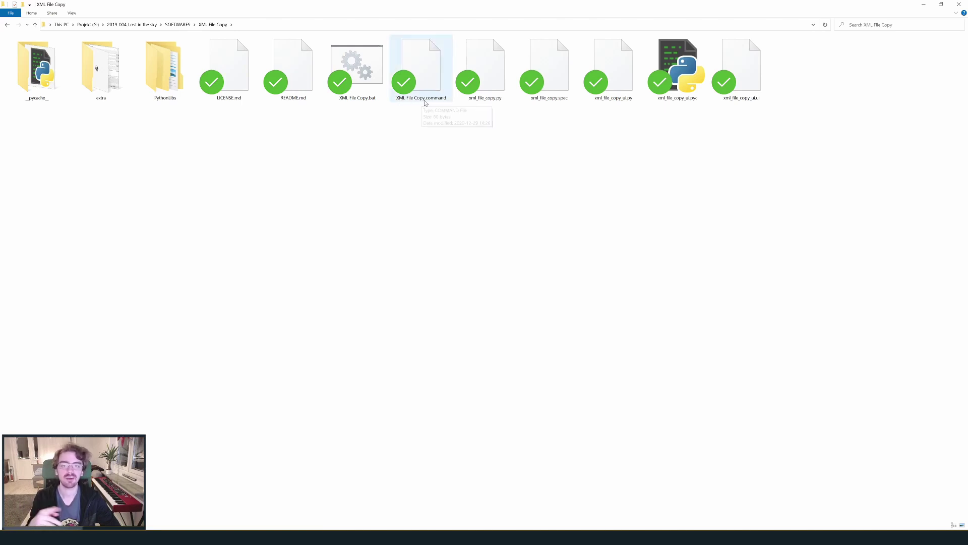
Inspect the pythonw command in XML File Copy.bat in Notepad, then run the launcher
right_click(370, 65)
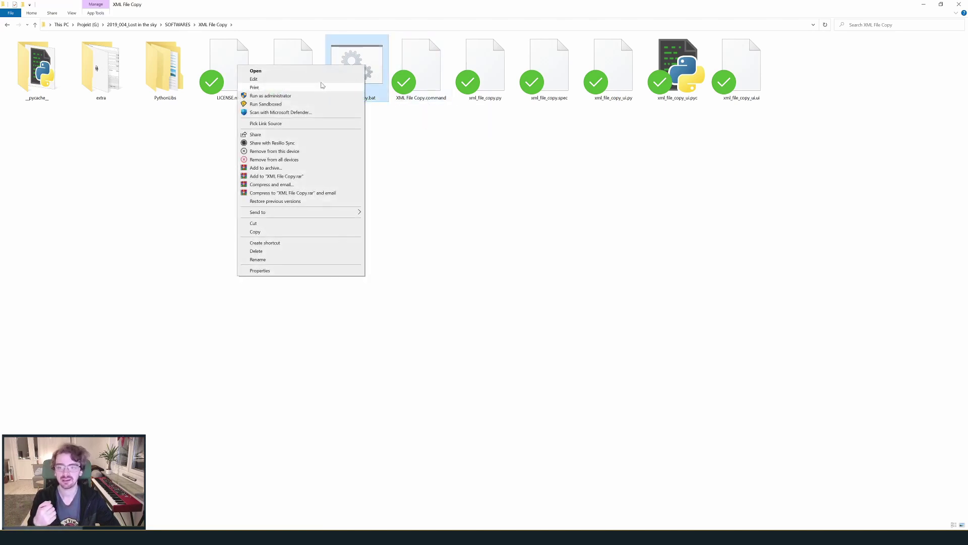
left_click(257, 79)
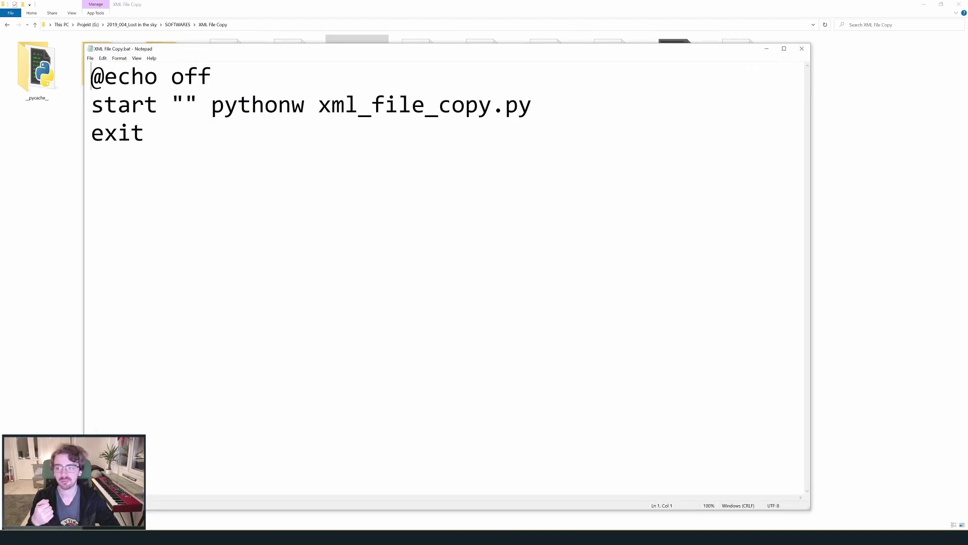
left_click_drag(210, 104, 505, 105)
left_click(506, 105)
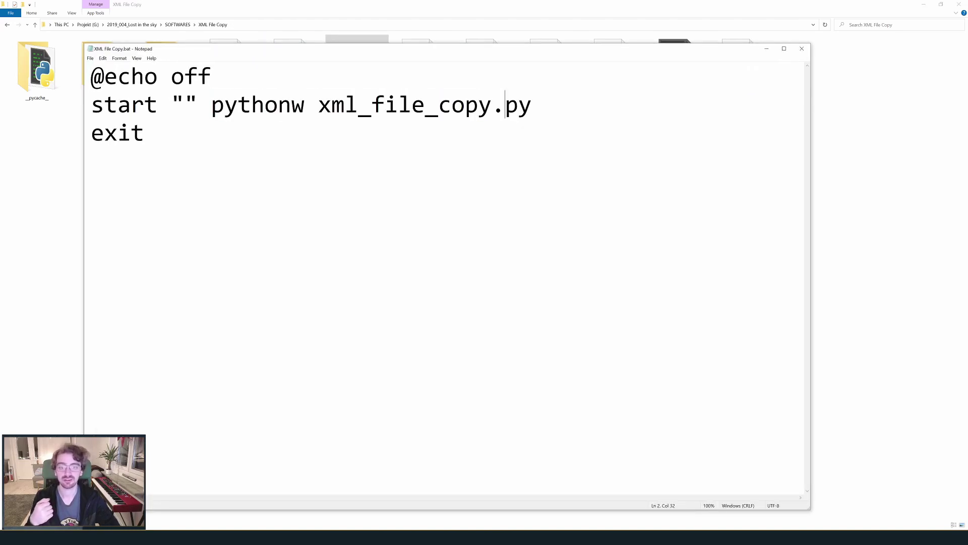
left_click(801, 48)
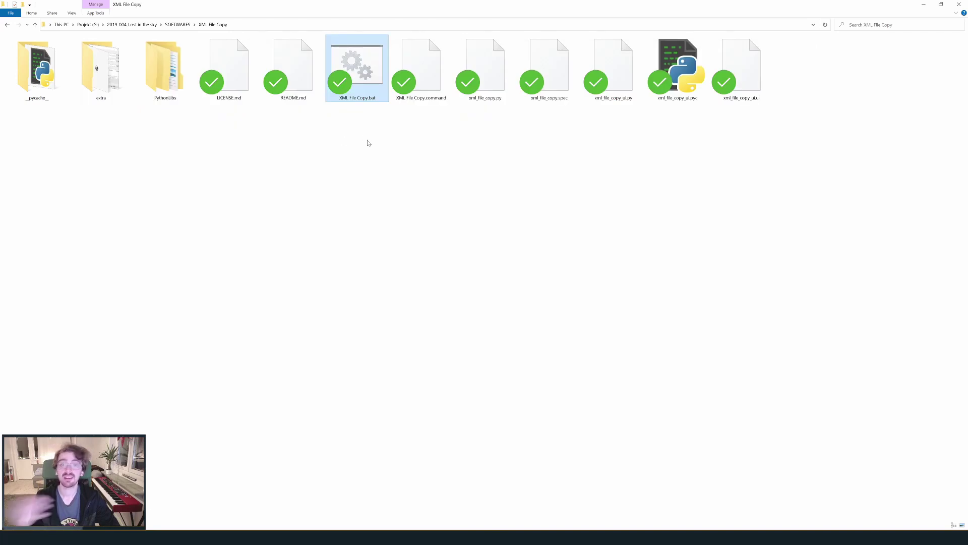
double_click(358, 96)
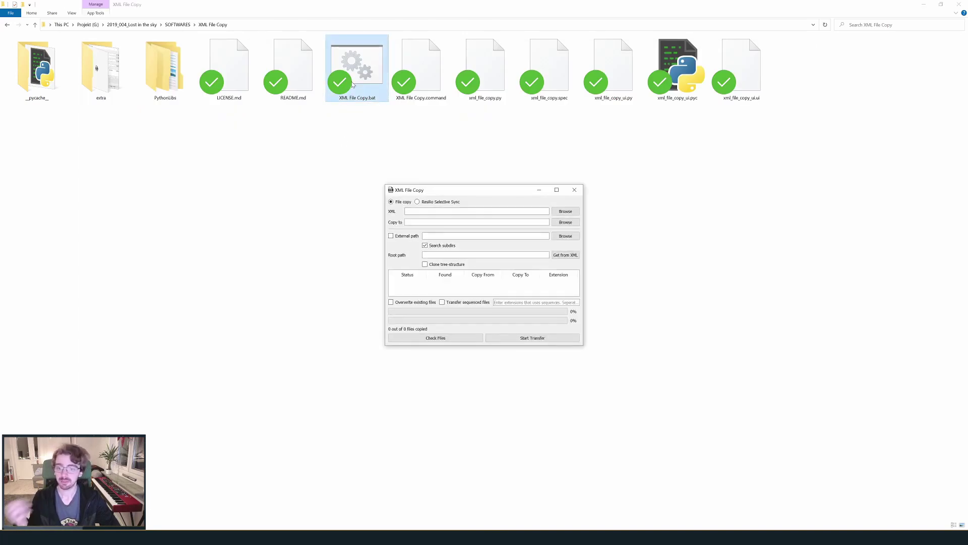
Switch to Resilio Selective Sync mode and browse to the EDIT > XML > AKT03DEL01 folder
left_click(446, 203)
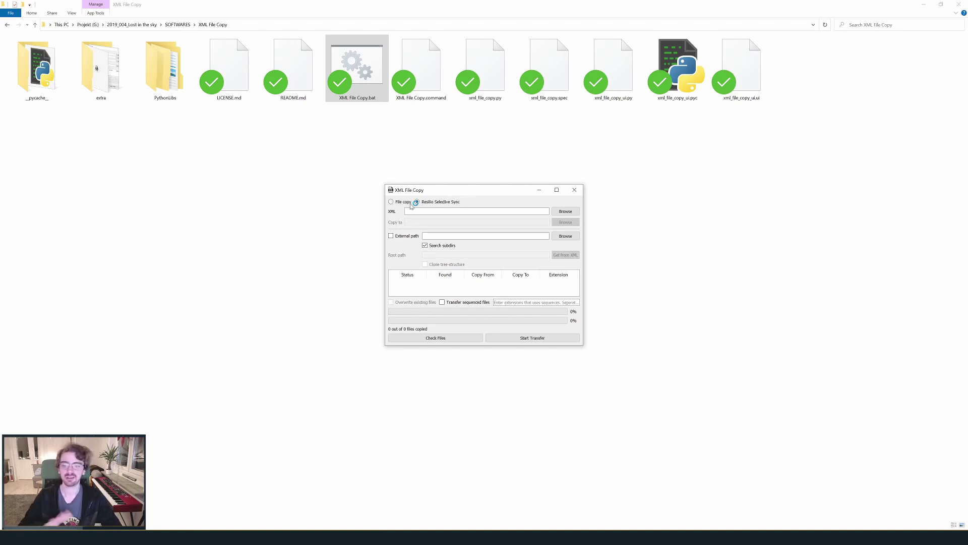
left_click(569, 215)
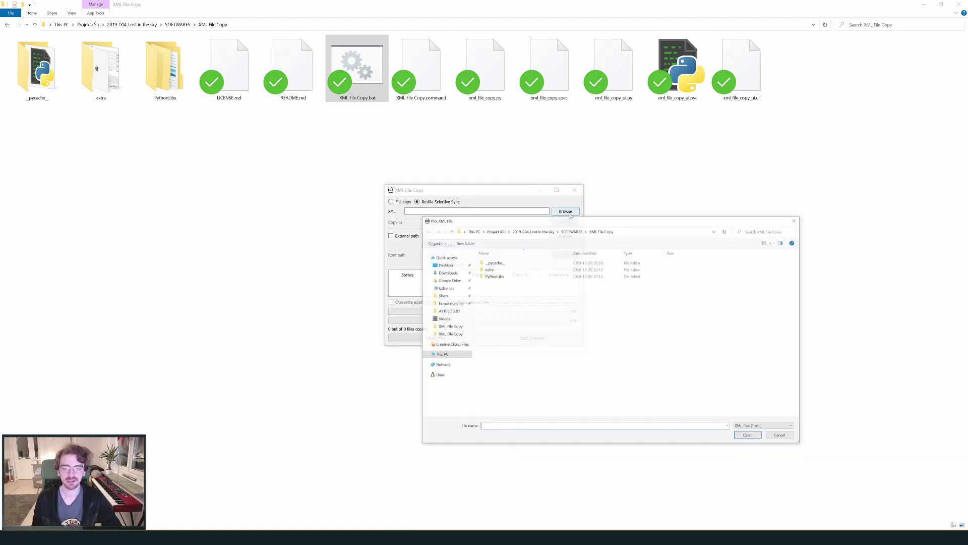
left_click(414, 290)
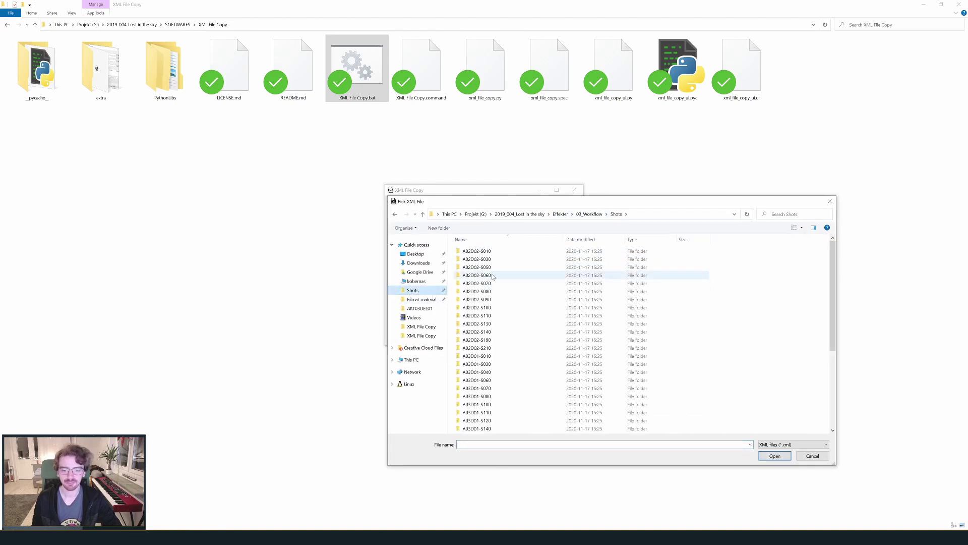
key("alt+Up")
double_click(477, 309)
double_click(477, 267)
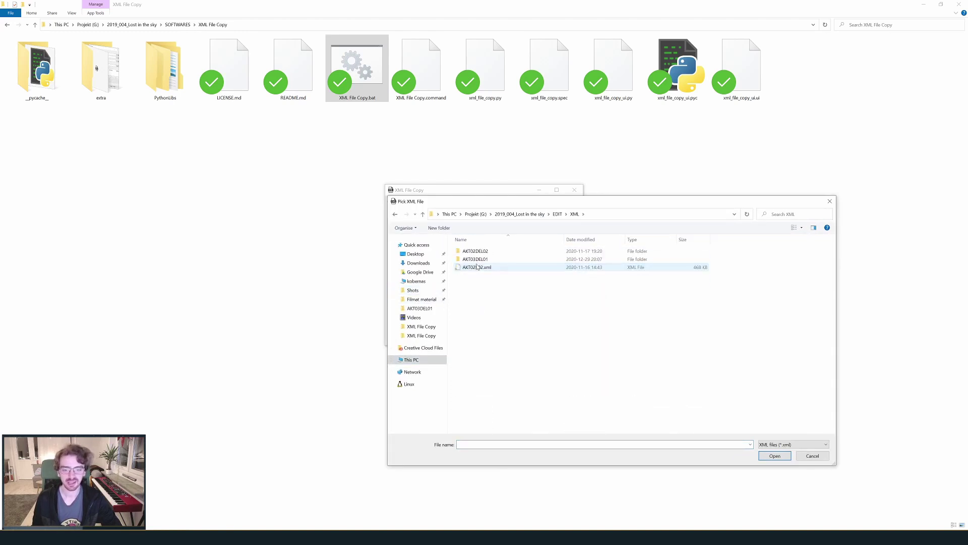
double_click(476, 259)
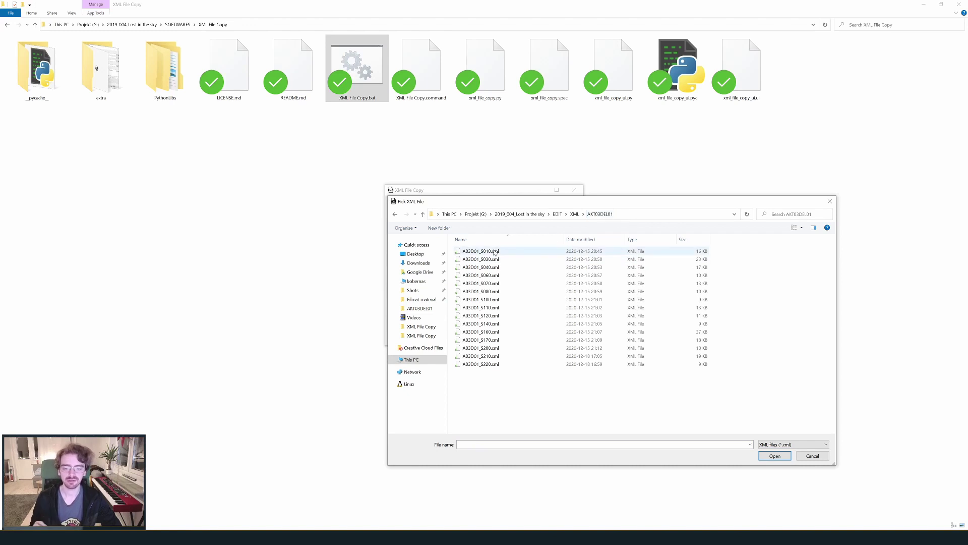
Load A03D01_S010.xml as the XML and start browsing drives for the external path
left_click(498, 251)
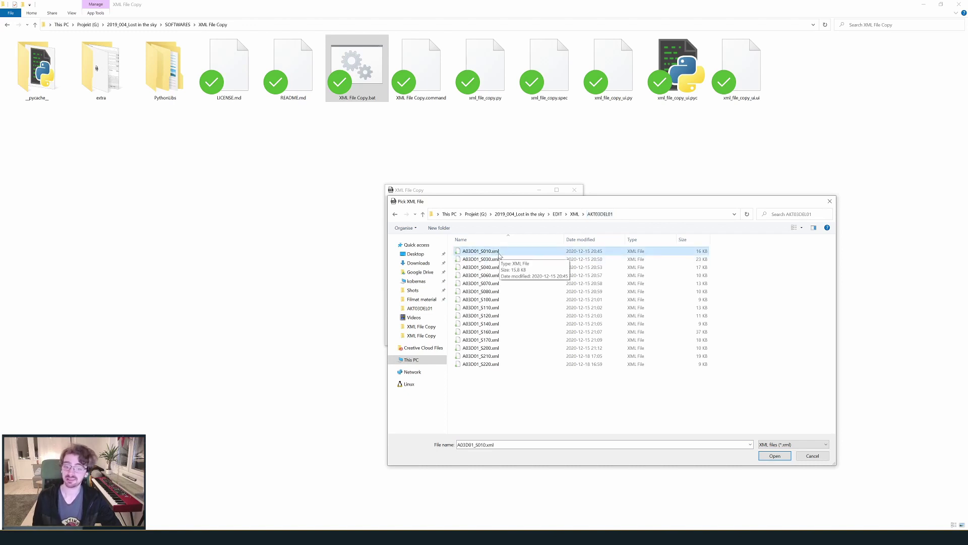
double_click(486, 253)
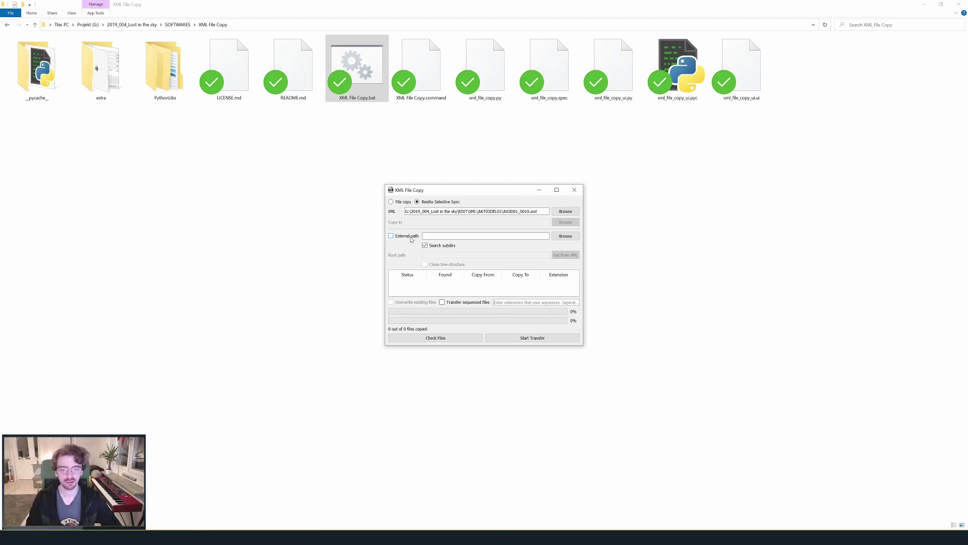
left_click(565, 237)
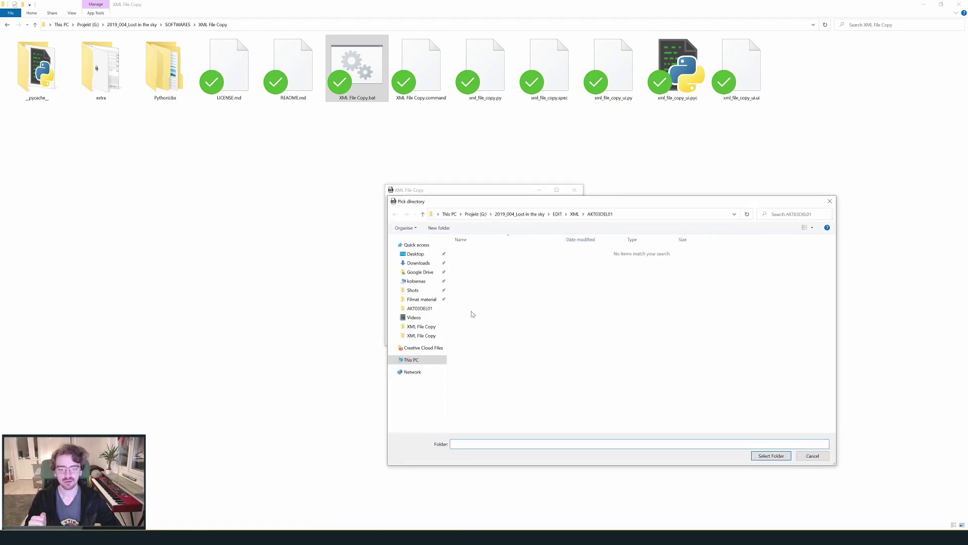
left_click(425, 361)
Set the external path to Projekt (G:) > 2019_004_Lost in the sky > Filmat material and tick Transfer sequenced files
double_click(565, 366)
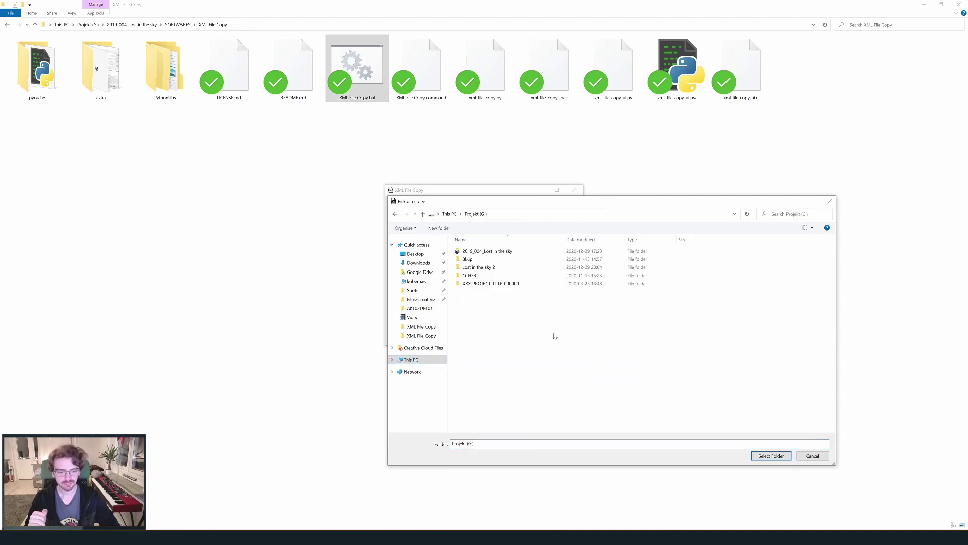
double_click(483, 251)
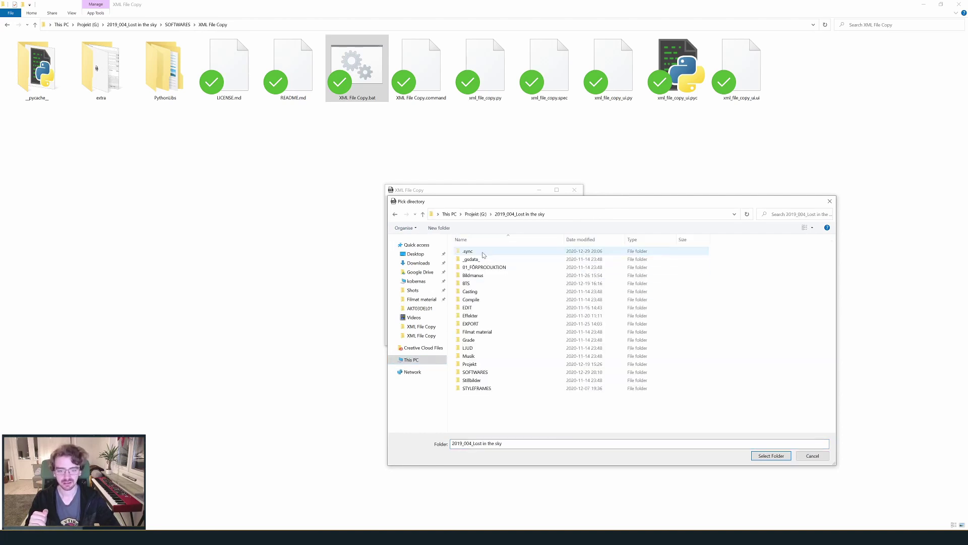
left_click(481, 333)
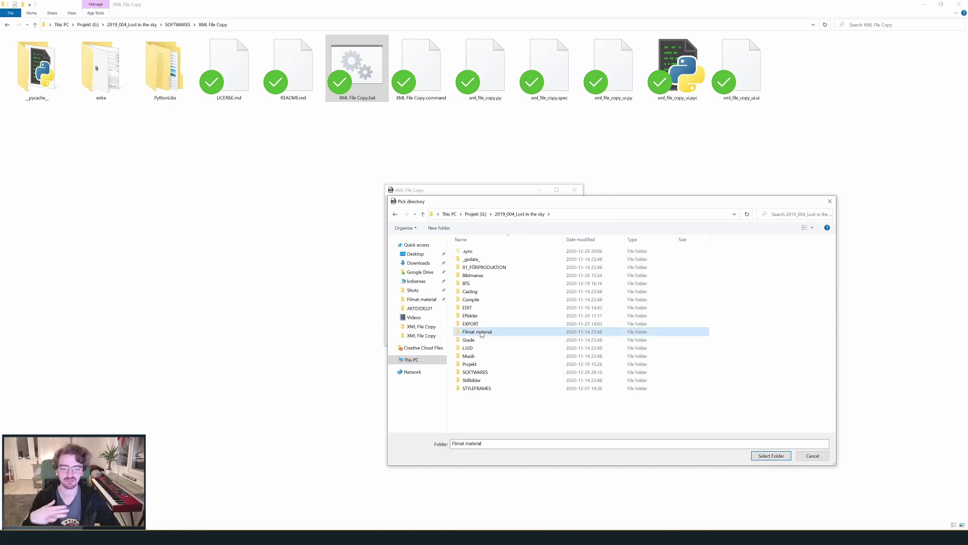
double_click(481, 333)
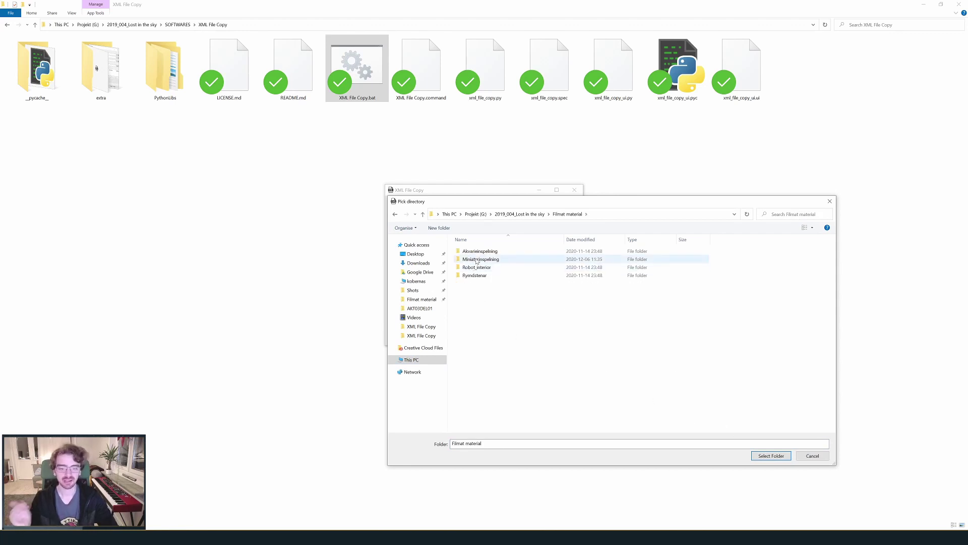
left_click(771, 455)
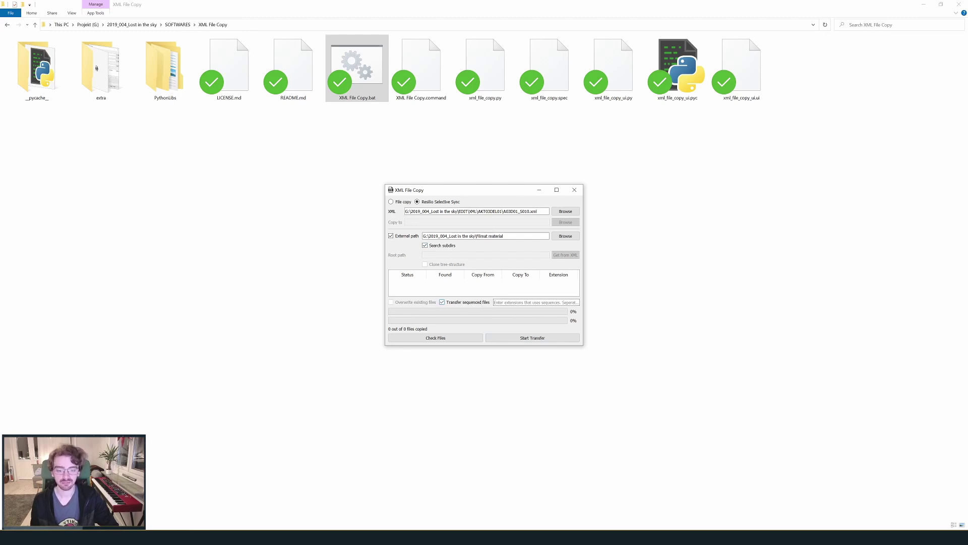
left_click(504, 302)
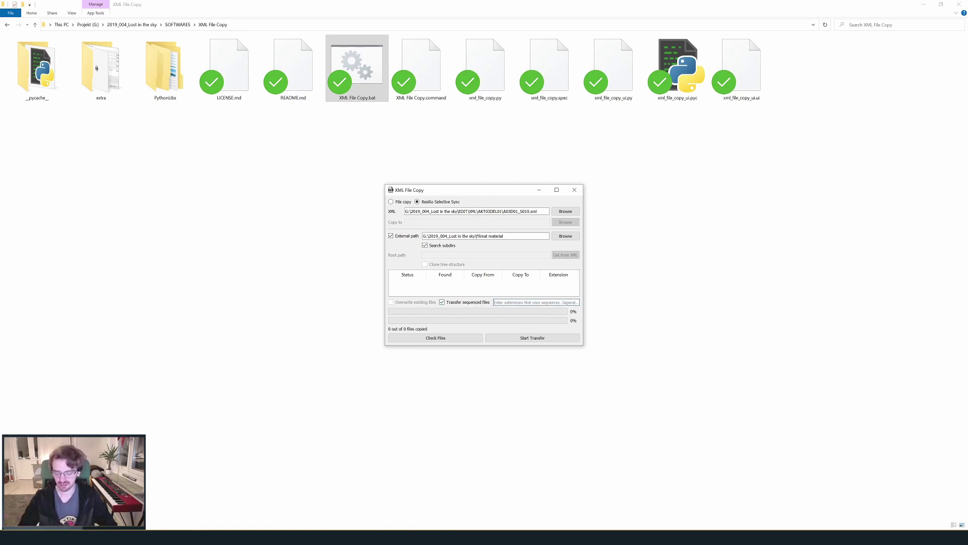
Enter the r3d sequence extension, check files, and copy all three found clips (3 of 3)
type("r3d")
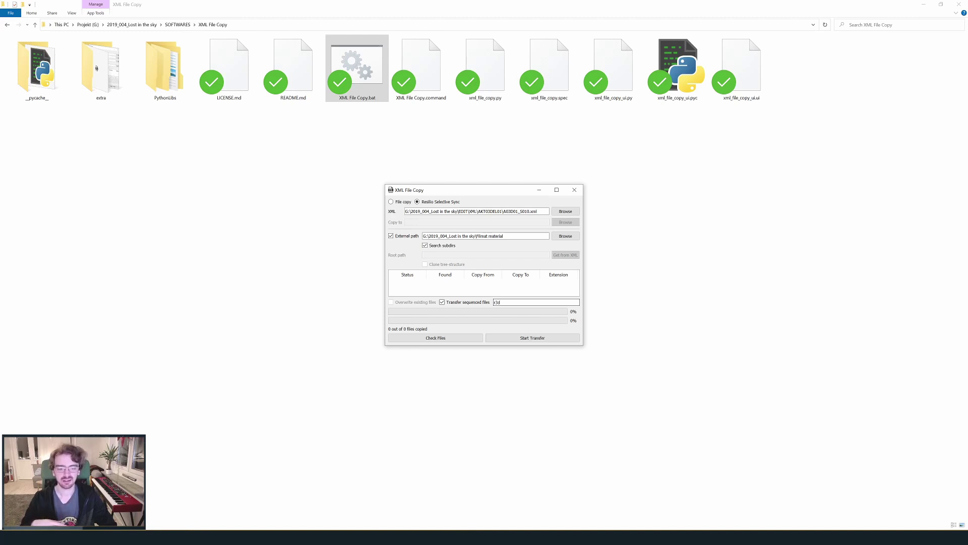
left_click(454, 337)
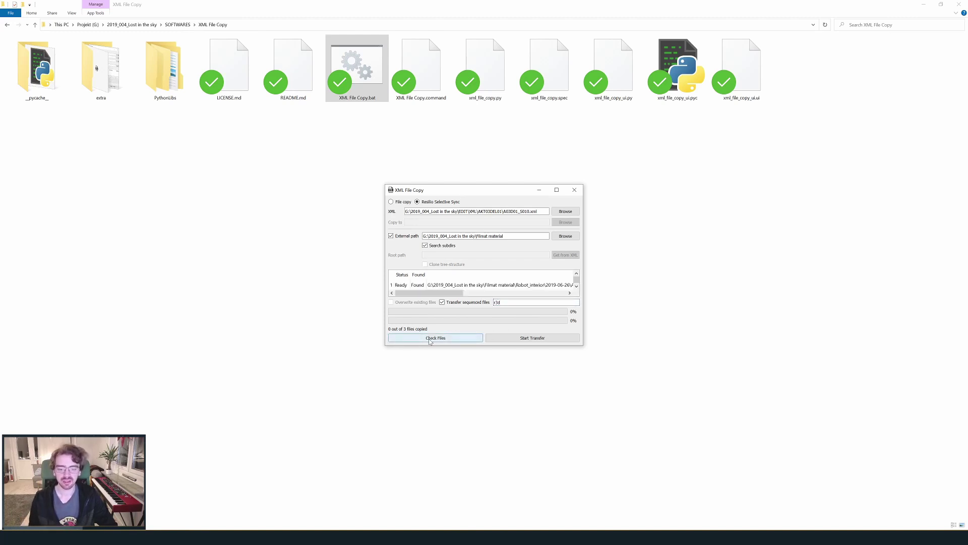
left_click_drag(582, 345, 825, 418)
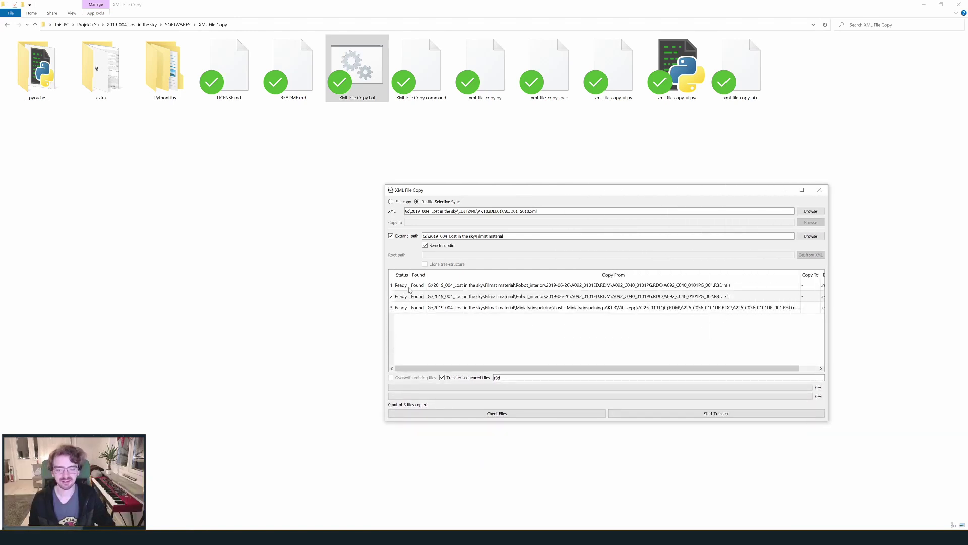
left_click(729, 415)
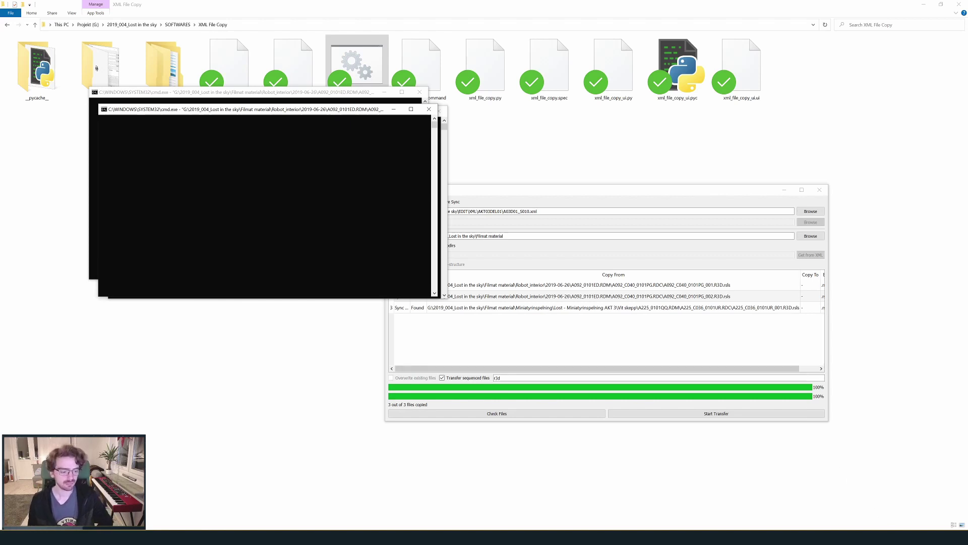
Check the 2019_004 project folder's receiving progress in Sync Home Pro
left_click(868, 536)
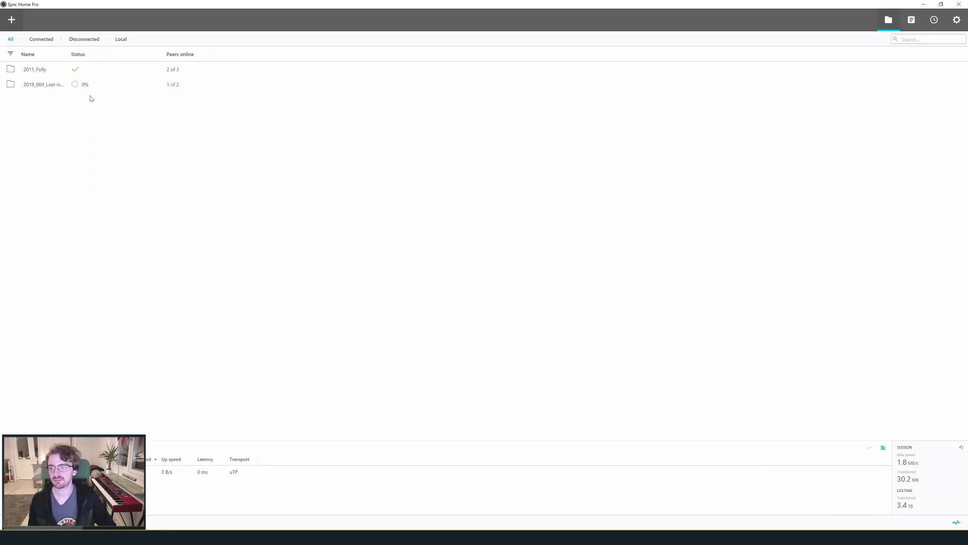
left_click(78, 86)
mouse_move(78, 87)
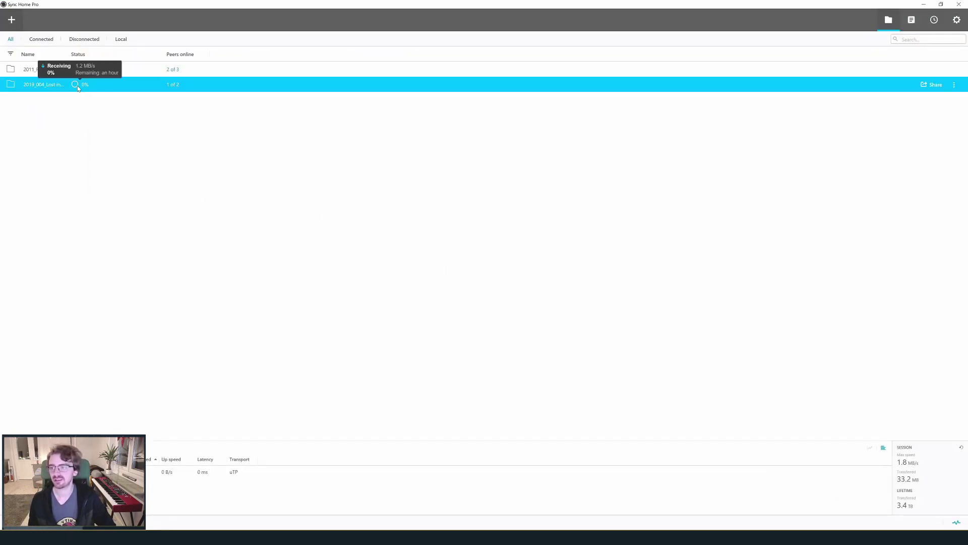
left_click(117, 119)
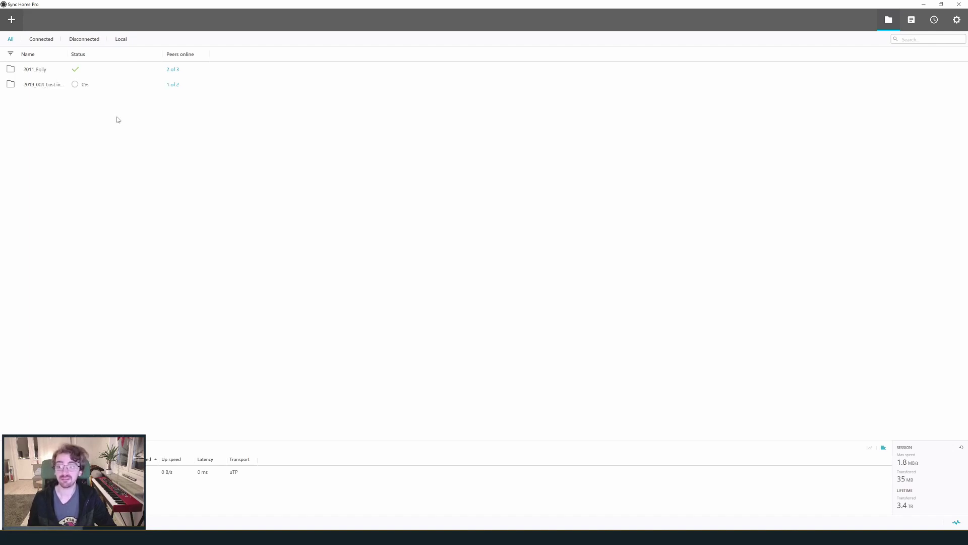
Restore the Sync window, close both cmd.exe windows, and move Sync aside
key("super+Down")
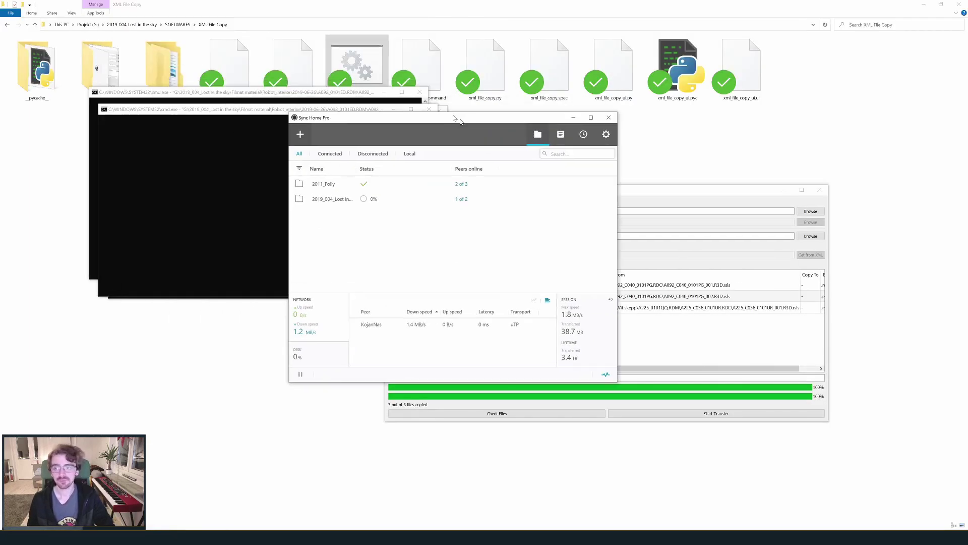
left_click(418, 92)
left_click(439, 111)
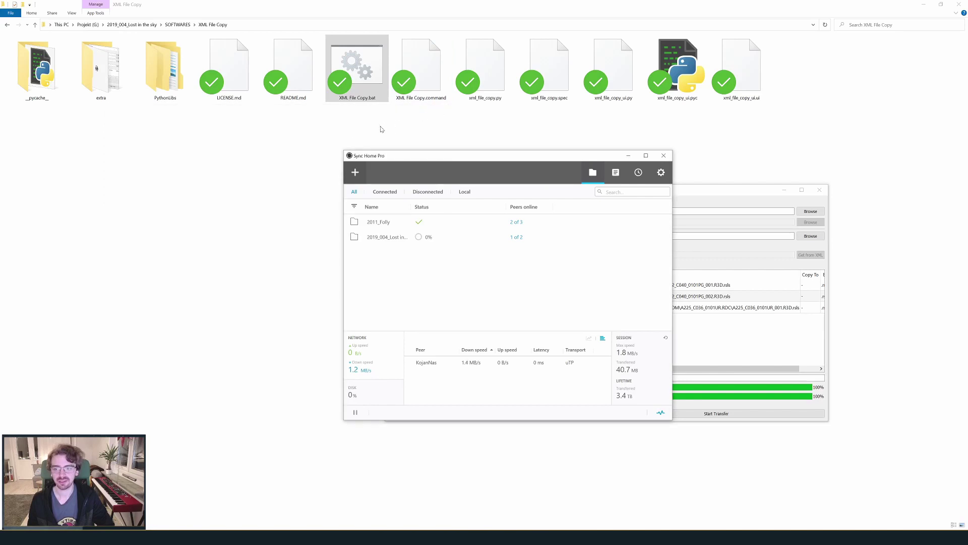
left_click_drag(481, 158, 325, 138)
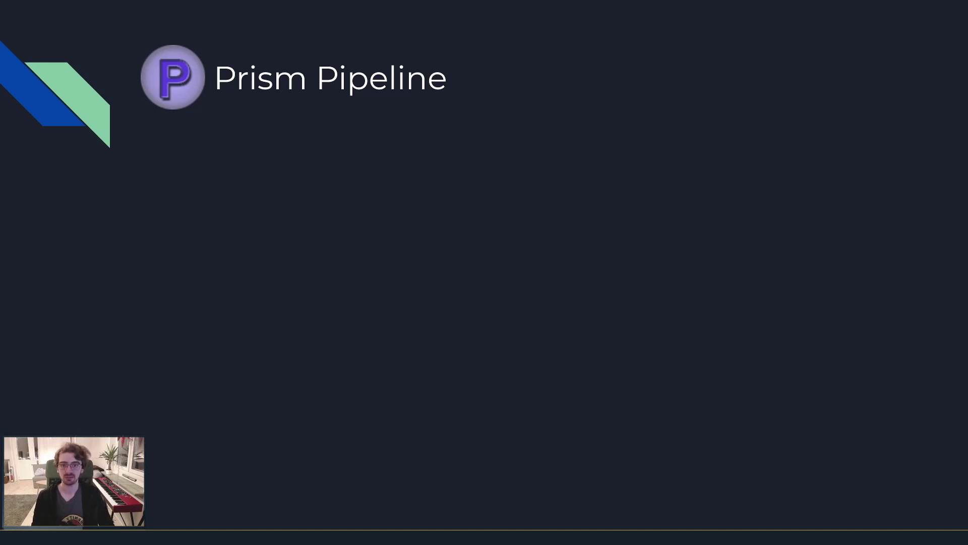
Reveal the four Kitsu-integration bullets on the Prism Pipeline slide, then go to the Prism website
key("Right")
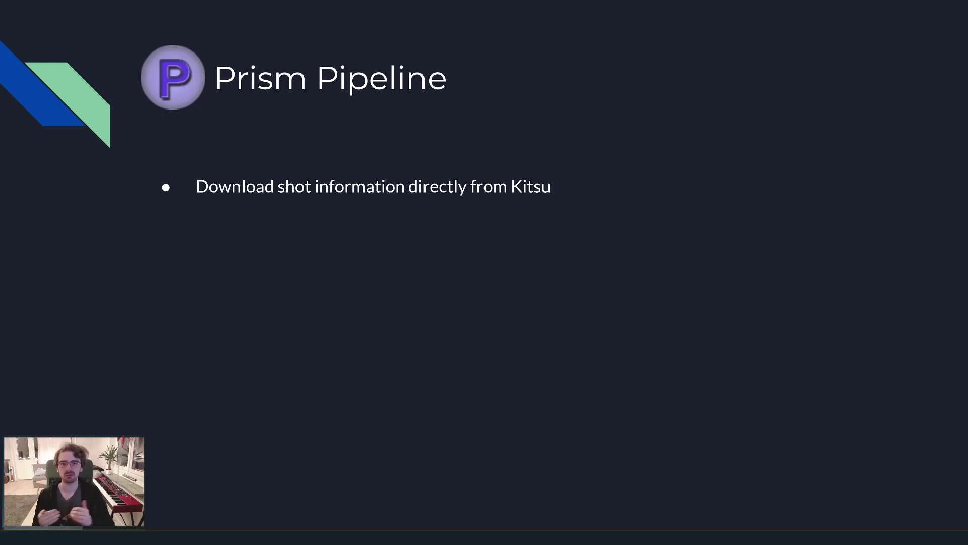
key("Right")
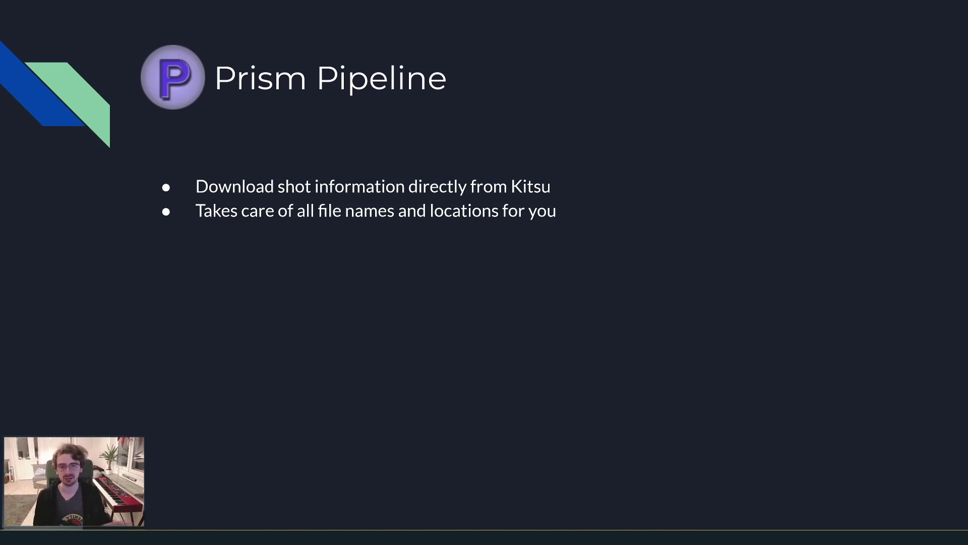
key("Right")
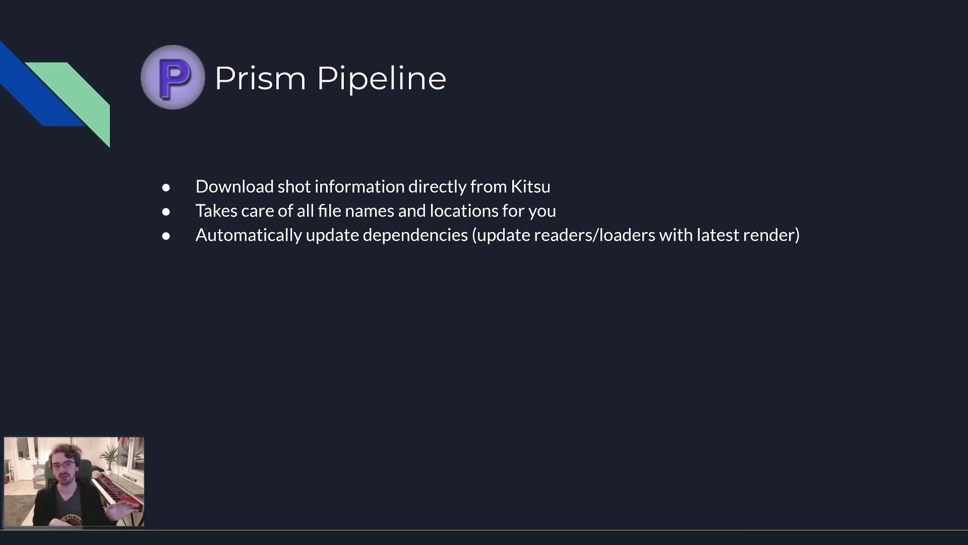
key("Right")
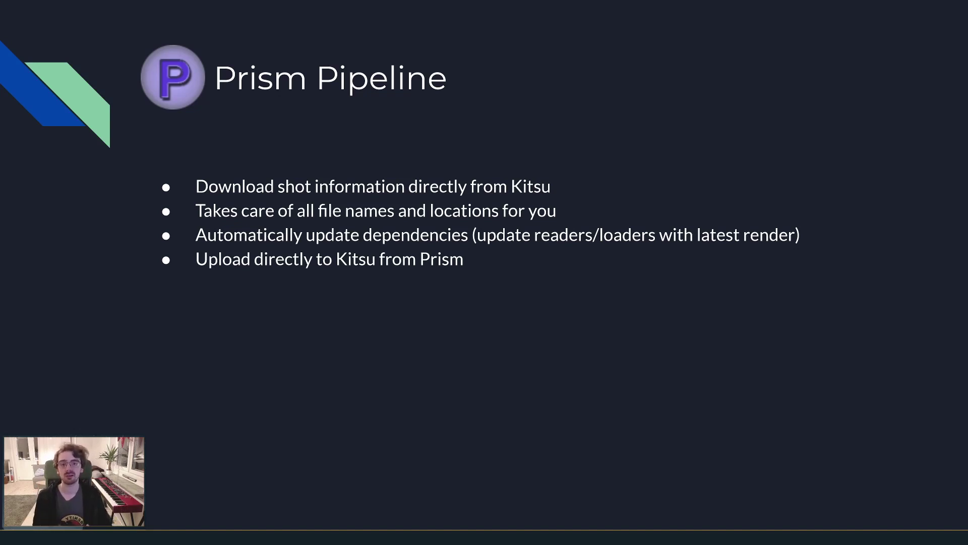
key("alt+Tab")
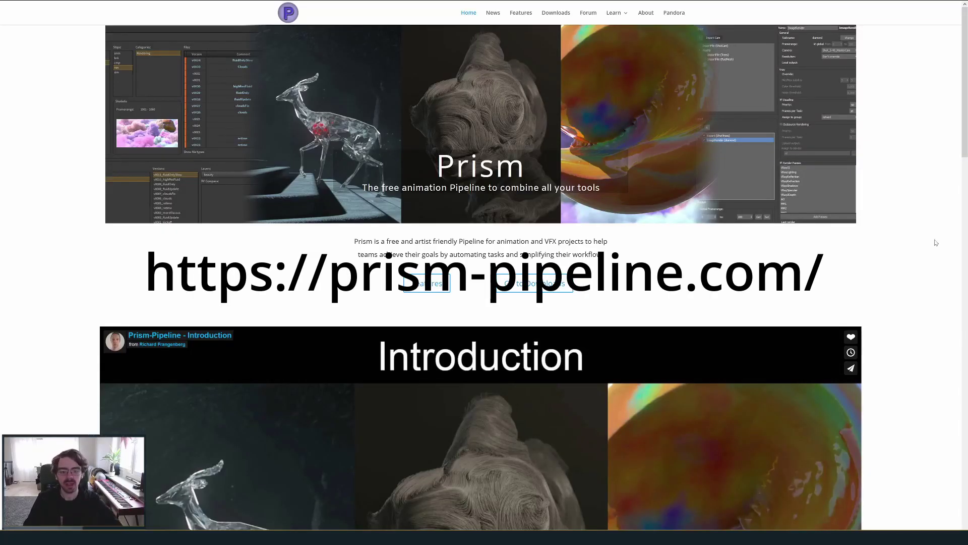
Download the Prism v1.3.0.51 Windows installer and install it with the default location
left_click(544, 284)
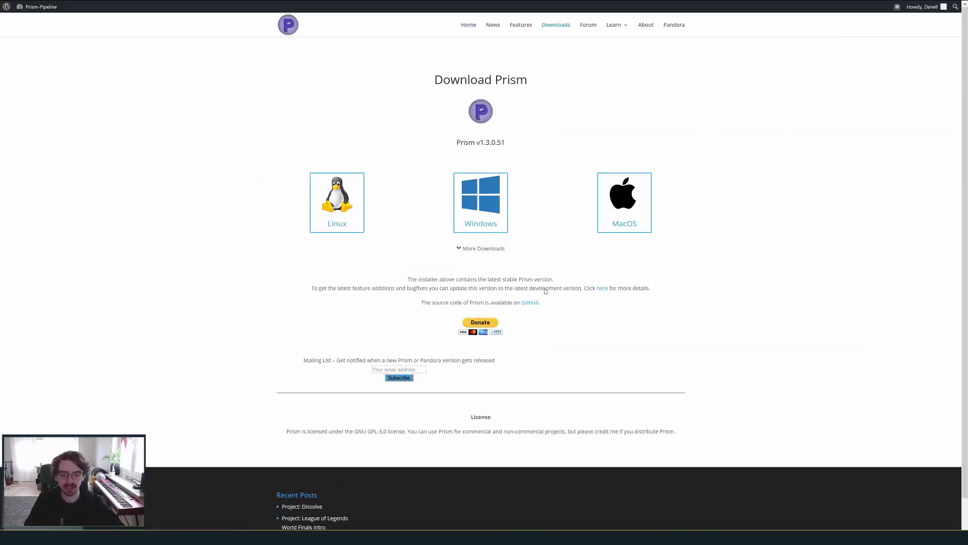
left_click(475, 202)
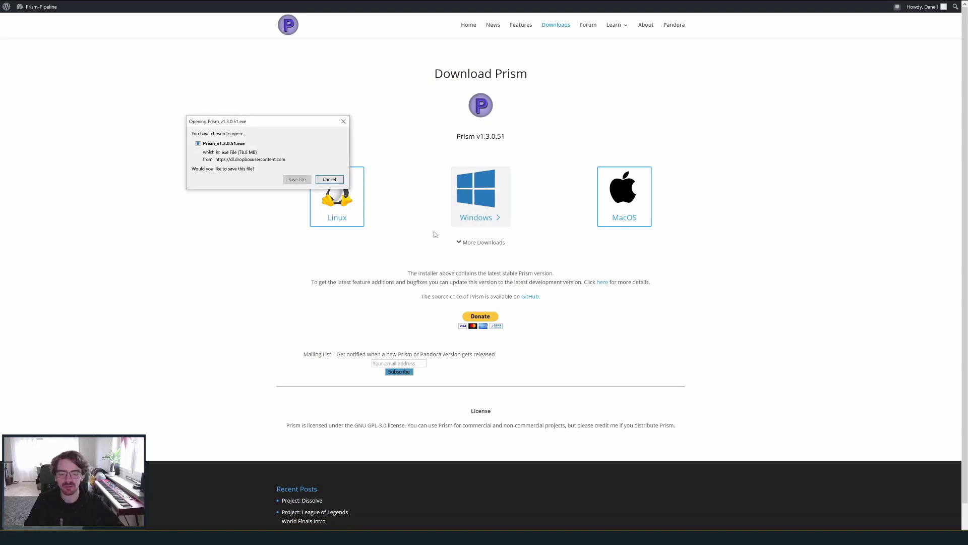
left_click(297, 179)
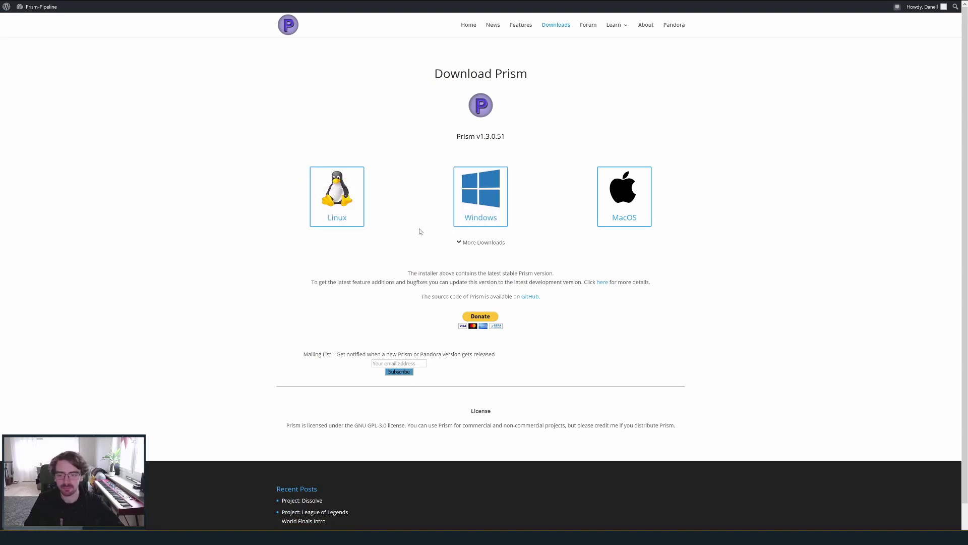
left_click(520, 329)
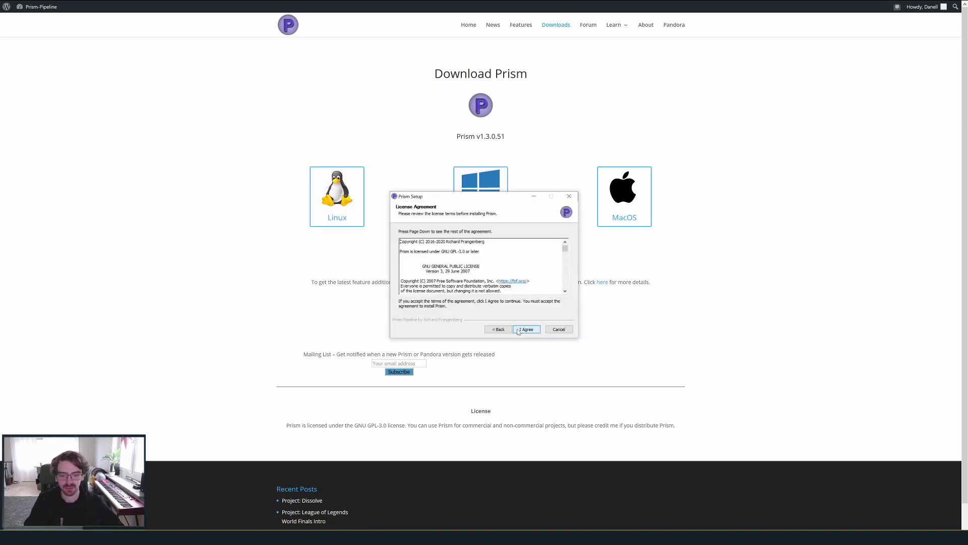
left_click(526, 329)
left_click(526, 329)
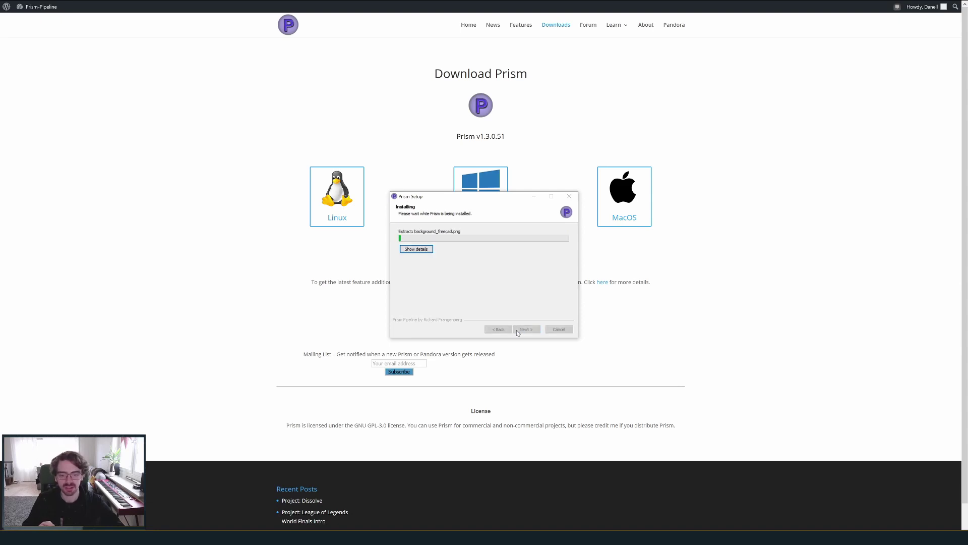
left_click(416, 249)
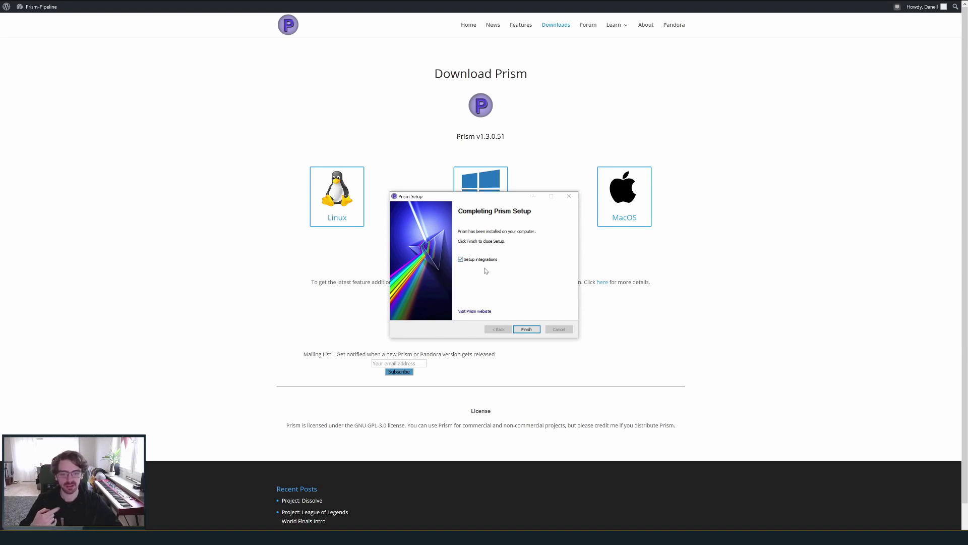
left_click(526, 327)
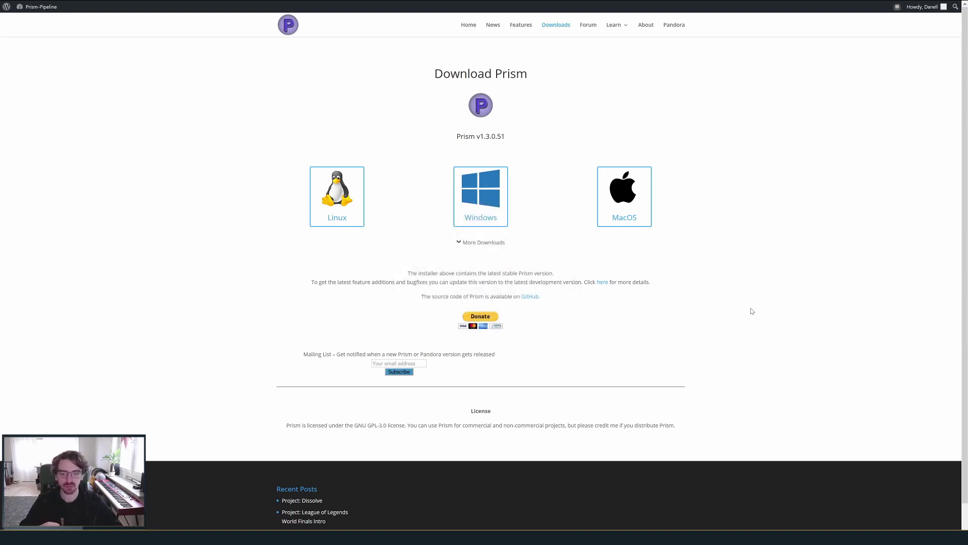
Run Win_Setup_Integrations.bat from C:\Prism with Fusion, Natron and Nuke unticked, and install
left_click_drag(966, 88, 323, 72)
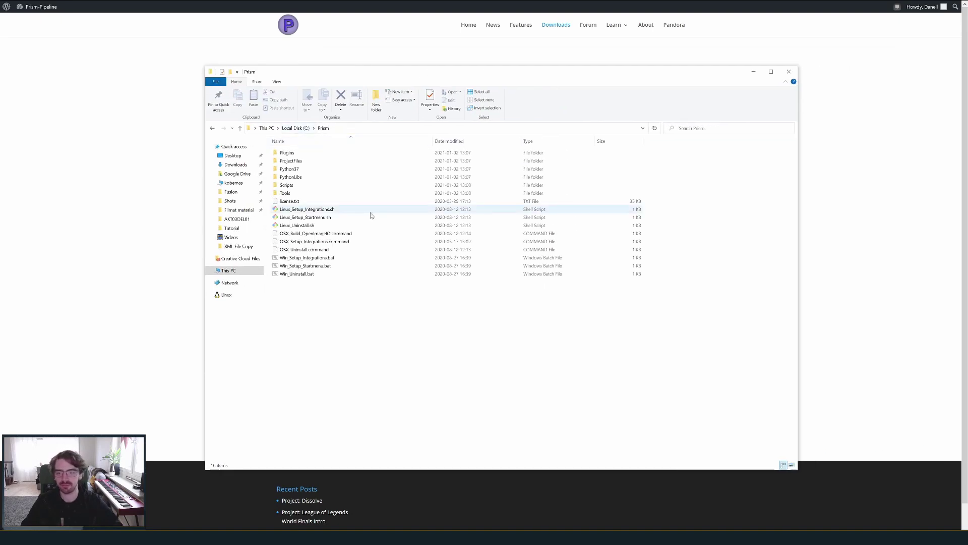
left_click(309, 258)
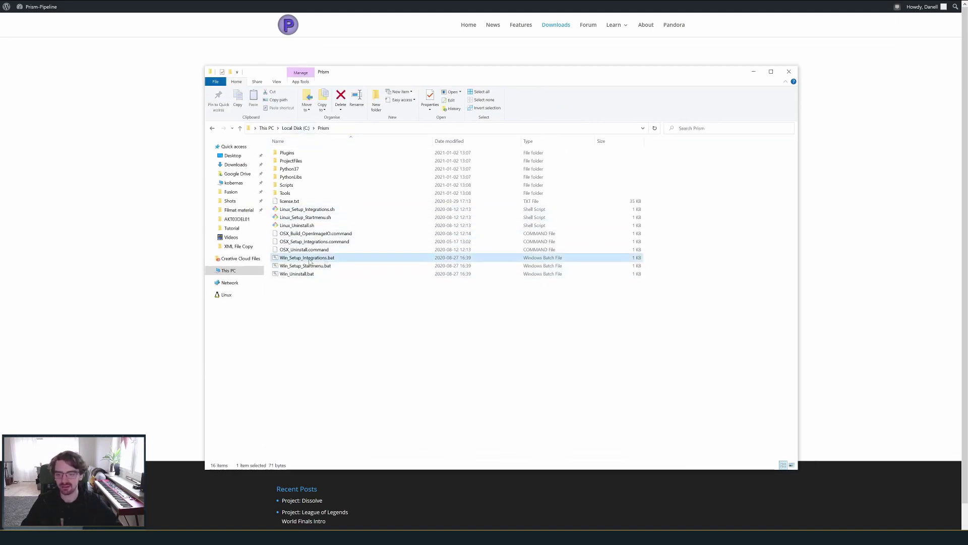
double_click(310, 259)
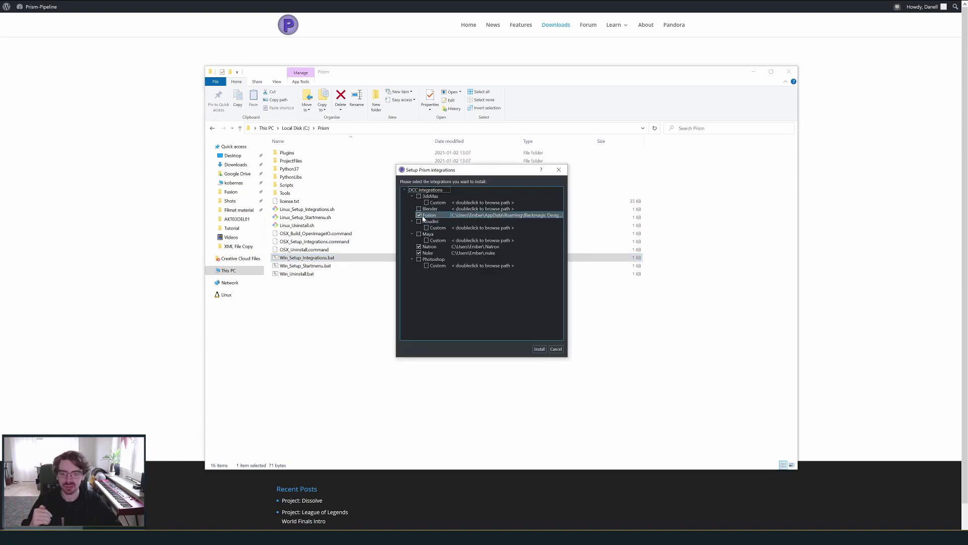
left_click(419, 215)
left_click(419, 246)
left_click(419, 252)
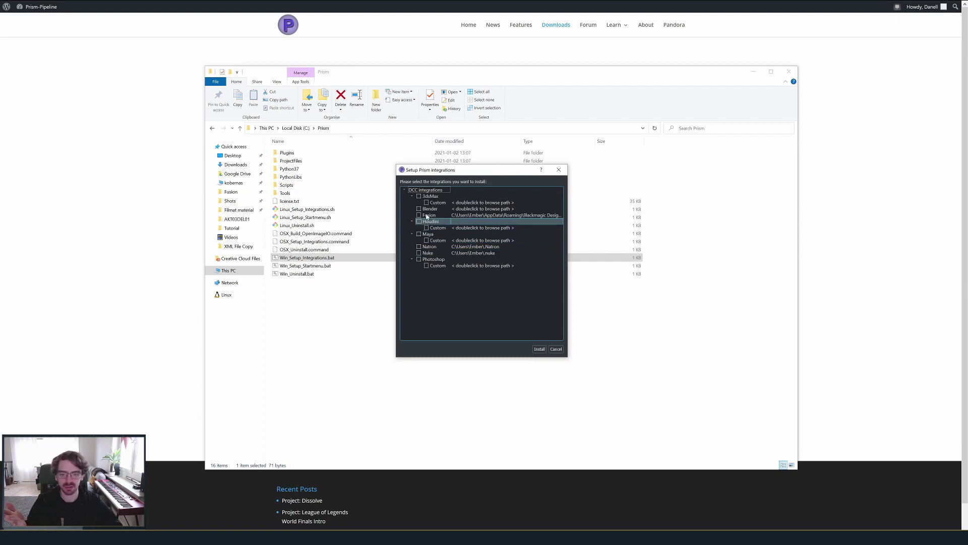
left_click(539, 349)
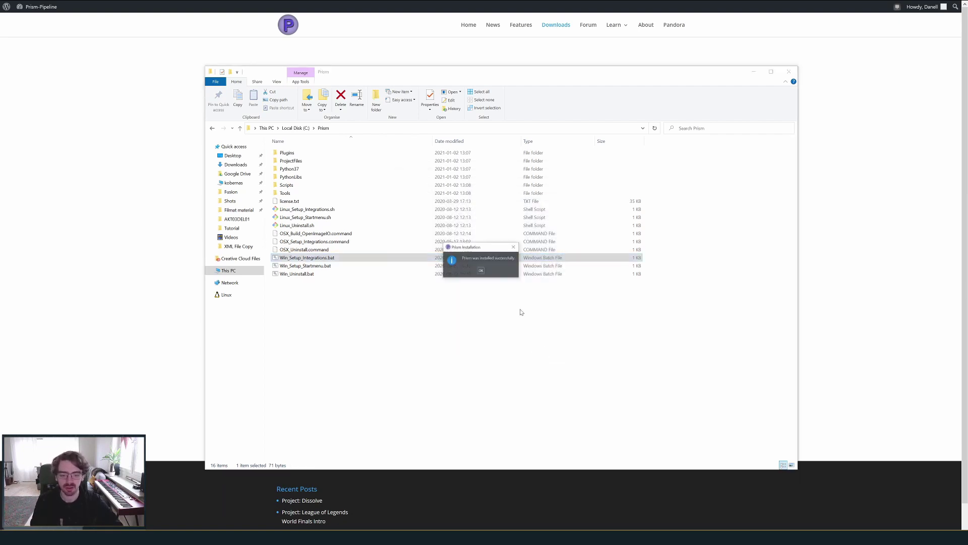
left_click(482, 274)
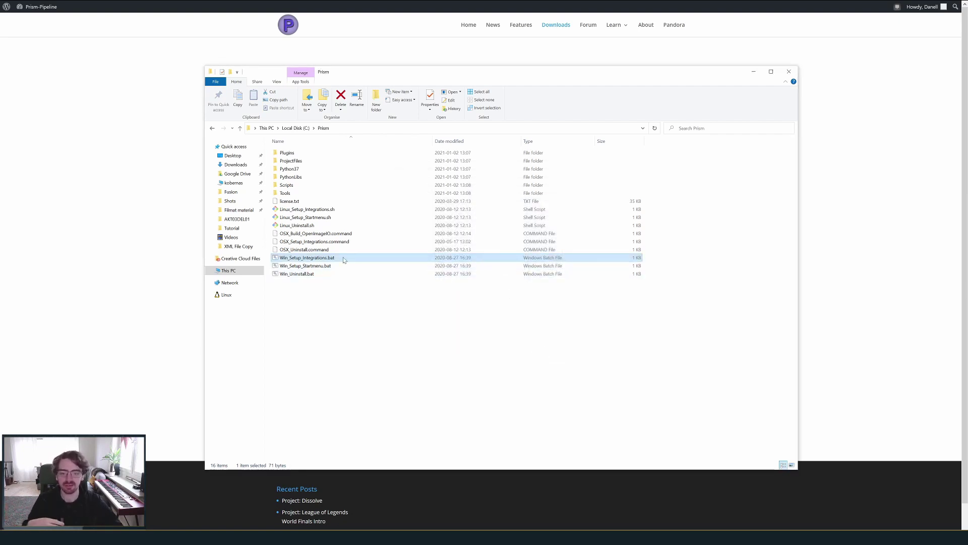
Launch Prism Settings, update to the newer Prism version, and confirm overwriting the existing files
key("super")
type("prism")
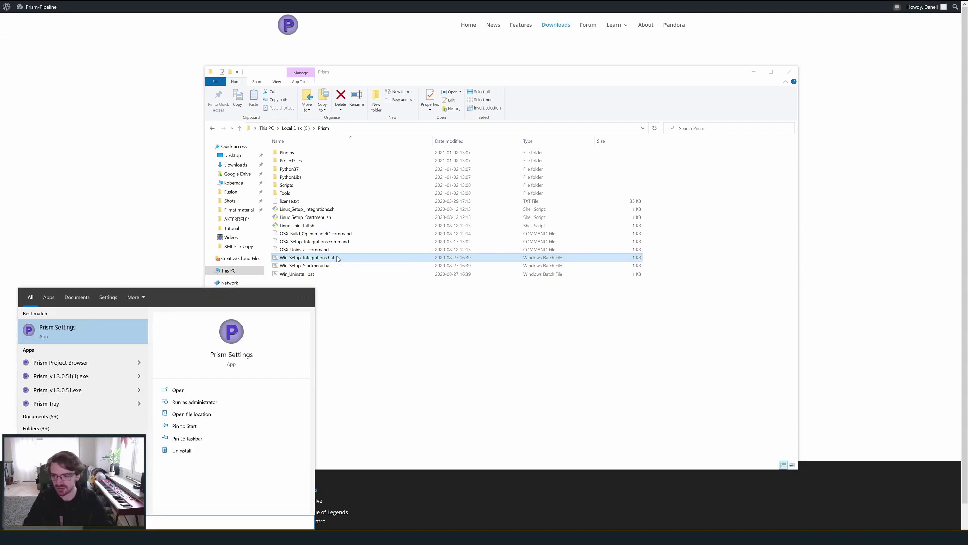
key("Return")
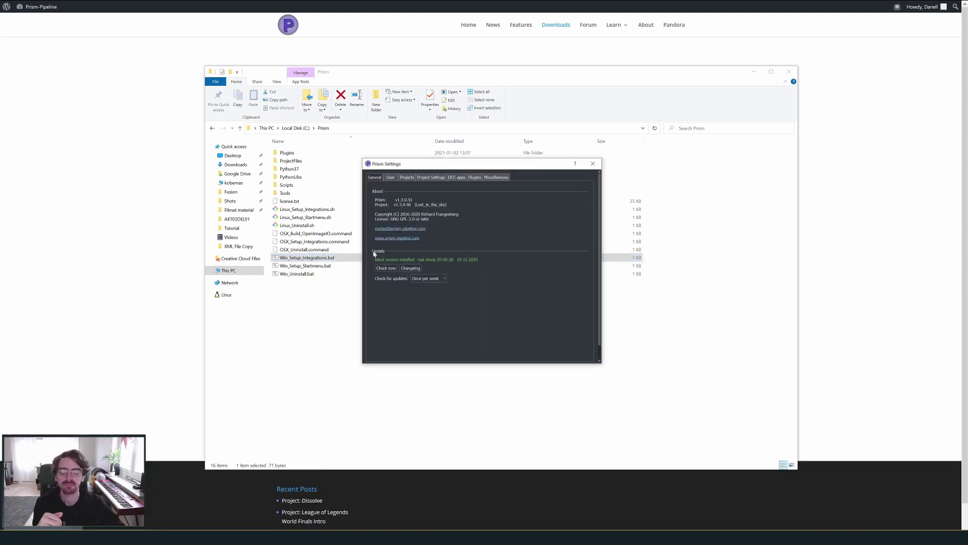
left_click(384, 269)
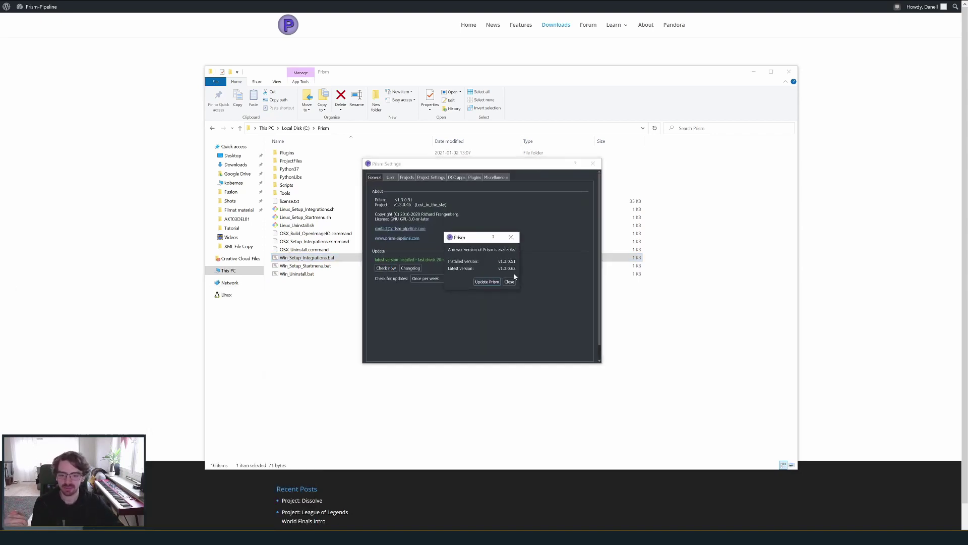
left_click(487, 282)
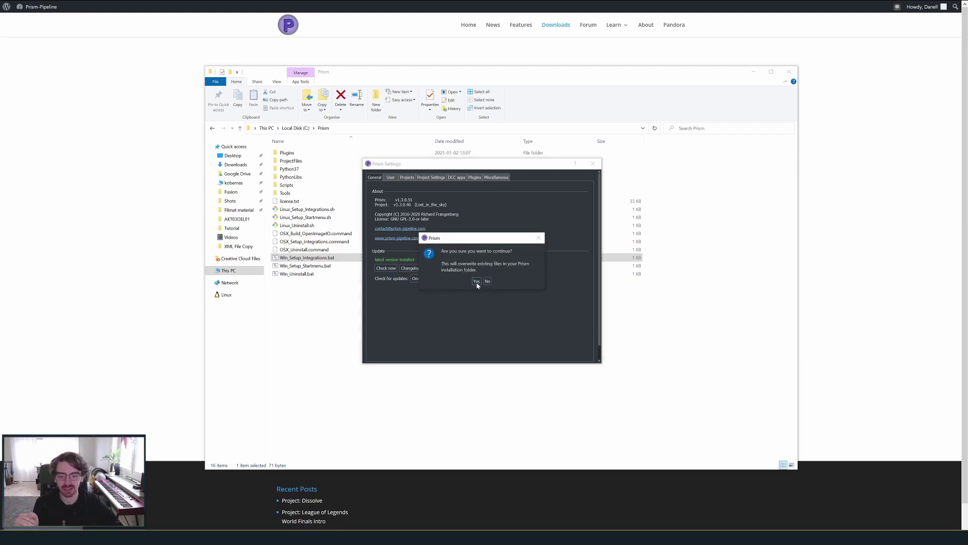
left_click(476, 281)
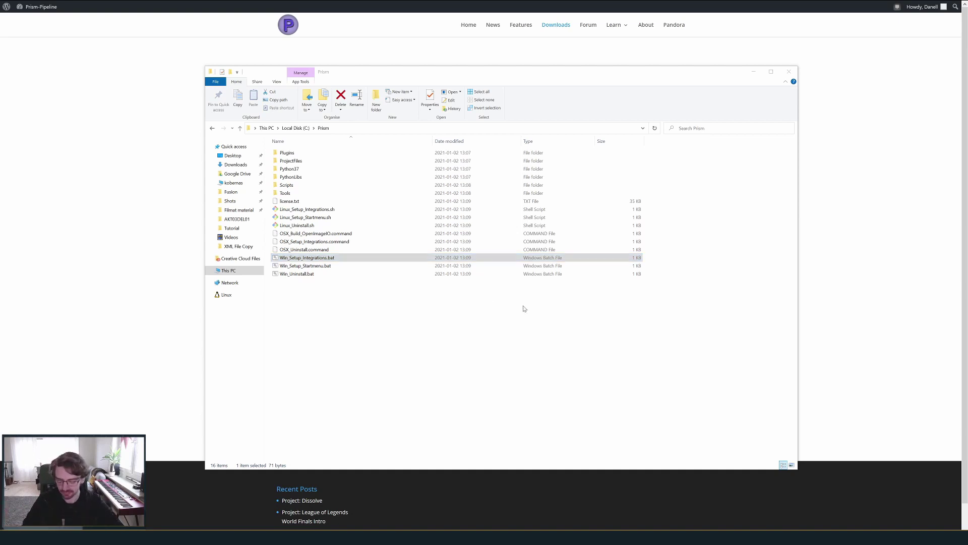
Open the shared G: 2019_004_Lost in the sky > SOFTWARES > Prism > Plugins > Apps folder
key("super+e")
double_click(309, 252)
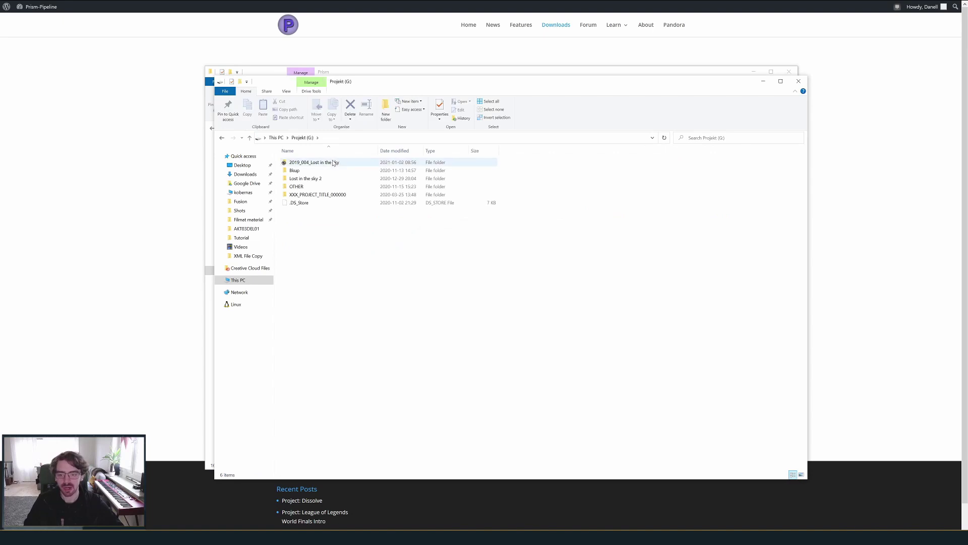
double_click(332, 163)
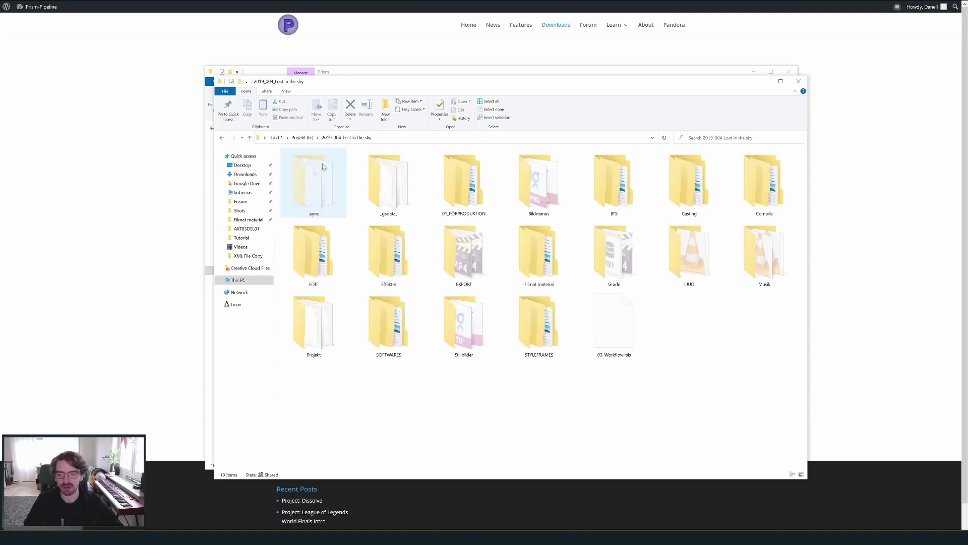
double_click(389, 325)
double_click(385, 199)
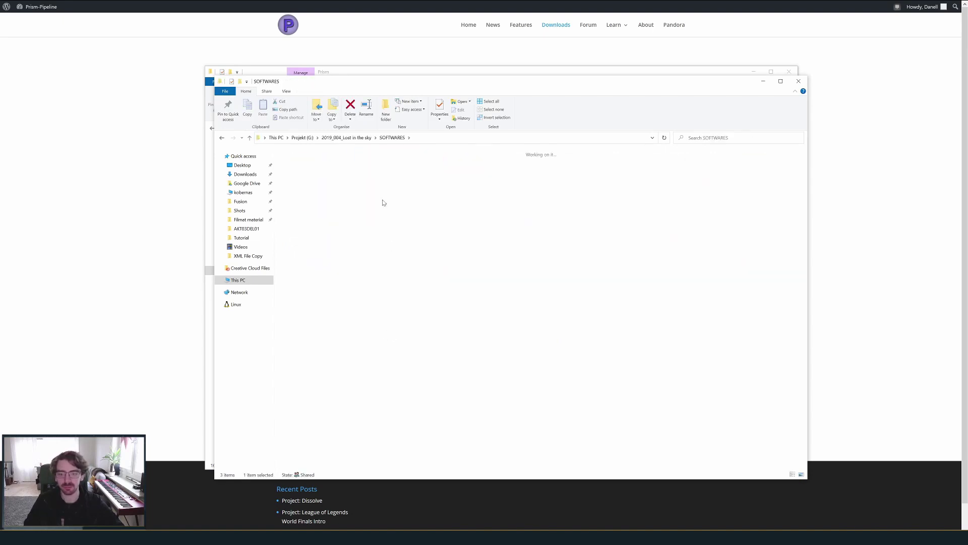
left_click(312, 203)
double_click(311, 203)
left_click_drag(395, 80, 556, 127)
double_click(489, 247)
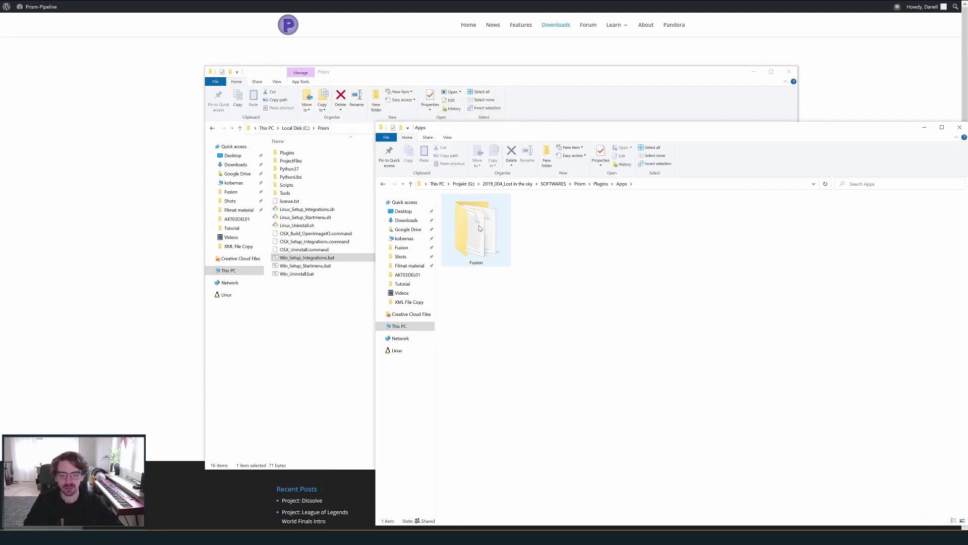
Delete the local Fusion plugin folder from C:\Prism\Plugins\Apps
left_click(290, 154)
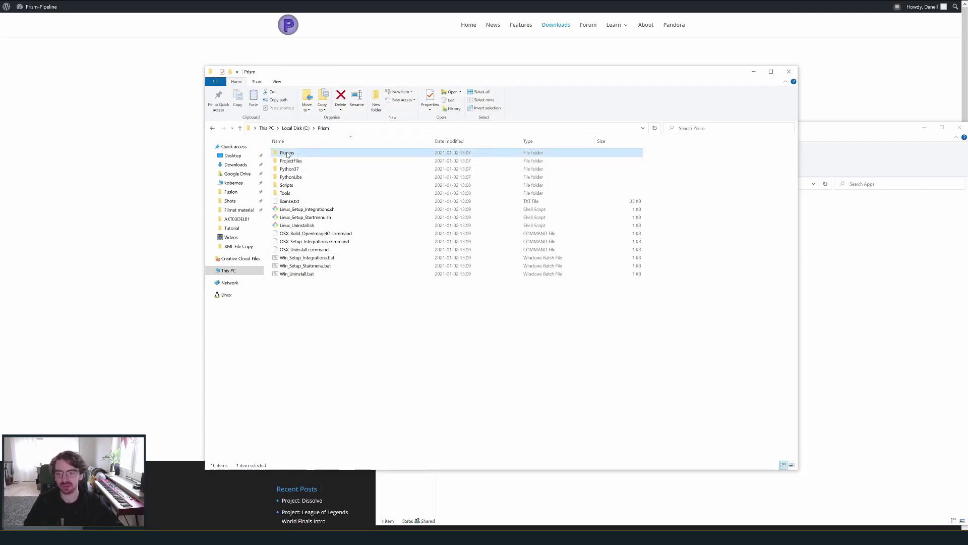
double_click(287, 154)
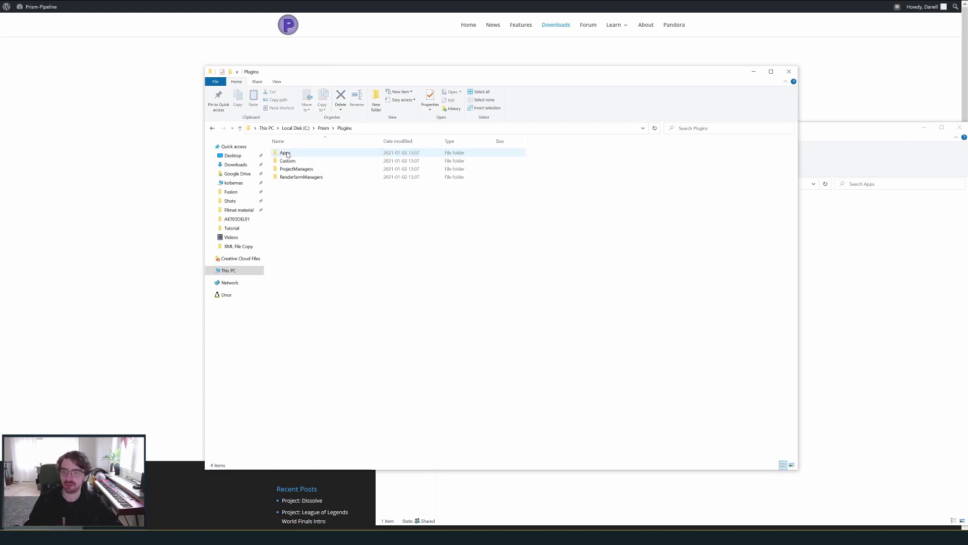
double_click(290, 154)
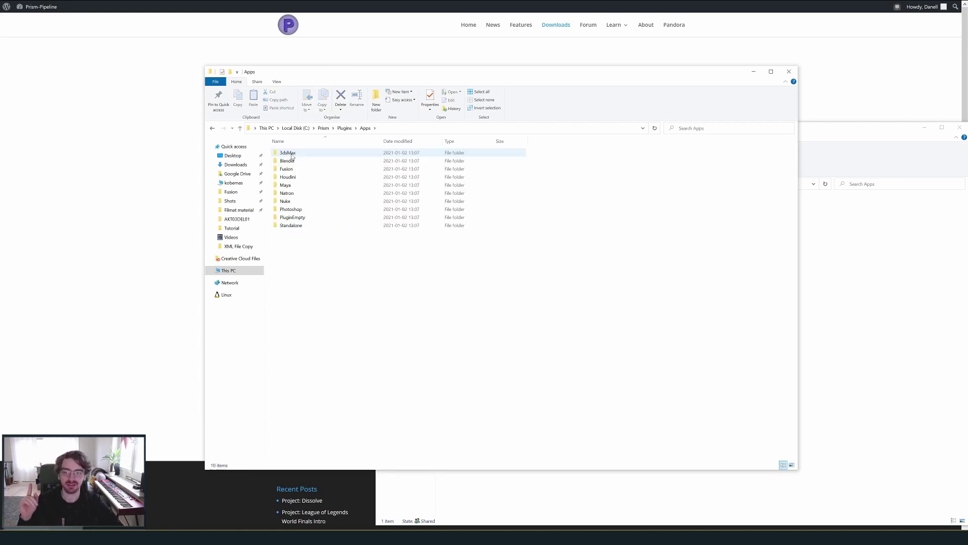
left_click(296, 170)
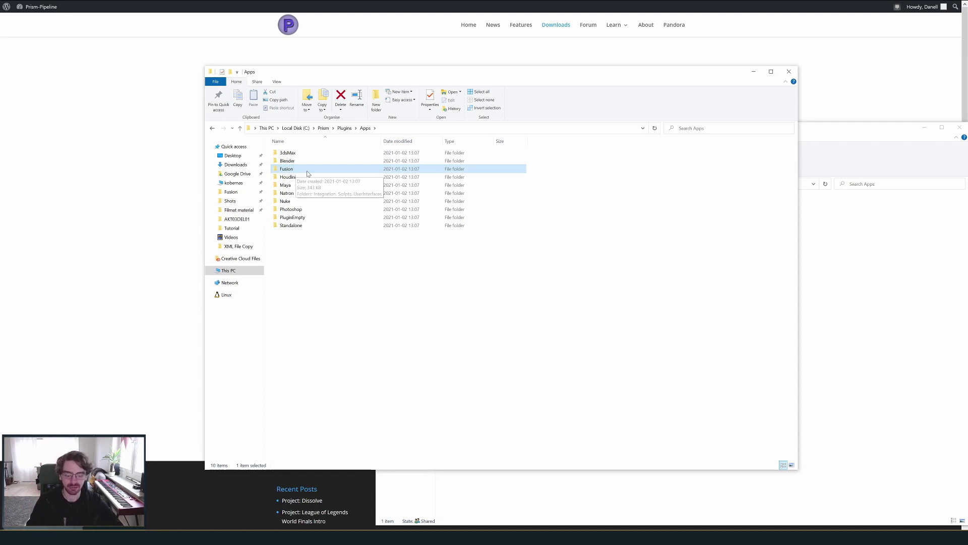
key("Delete")
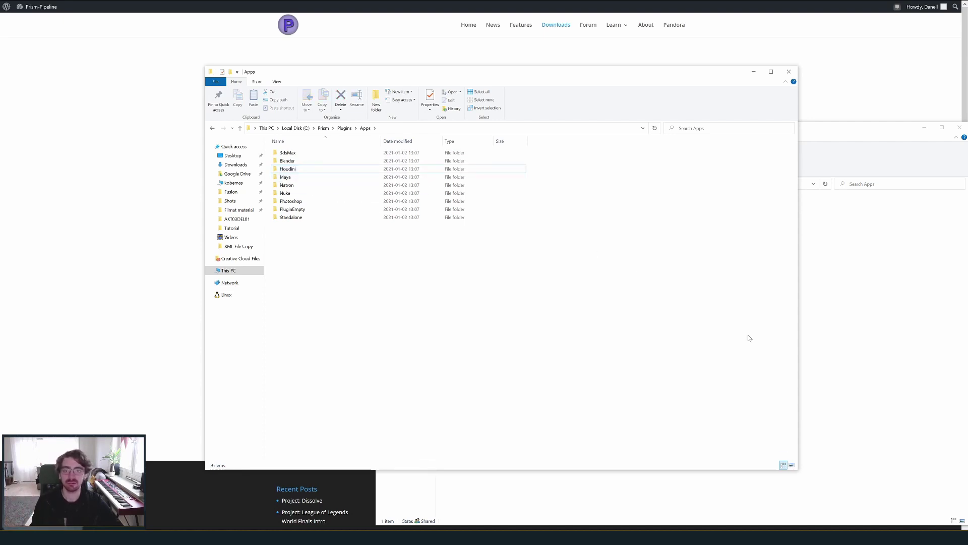
Copy the shared Fusion plugin folder into the local Apps folder
left_click(817, 330)
left_click(494, 231)
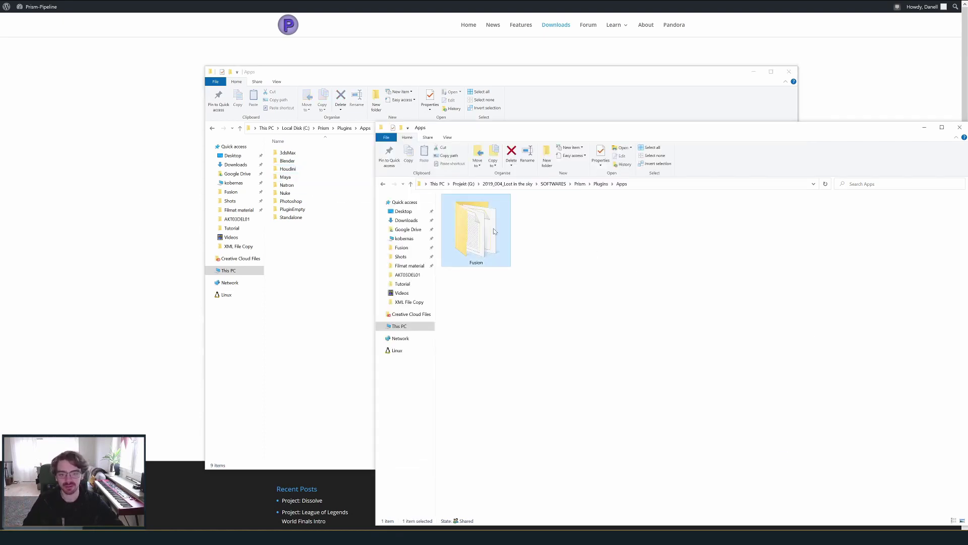
key("ctrl+c")
left_click(314, 262)
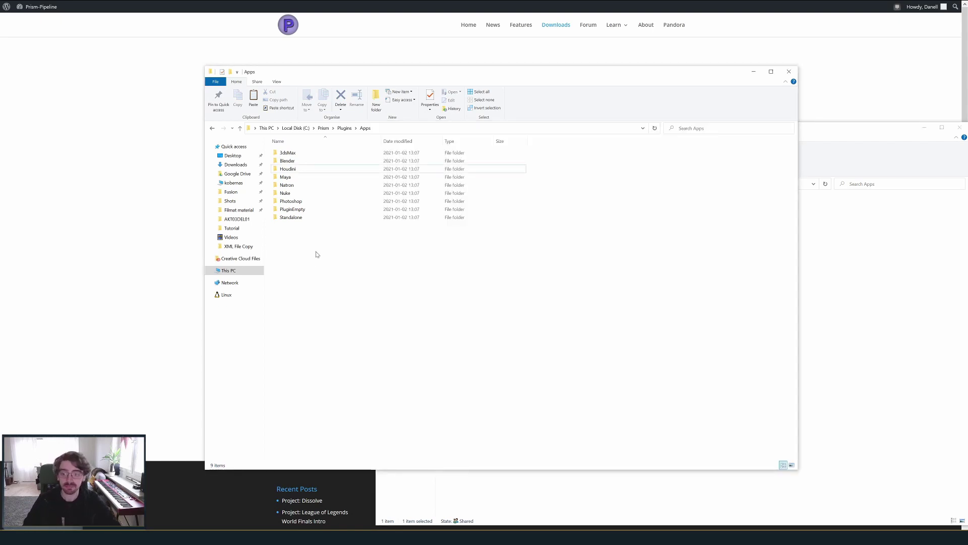
key("ctrl+v")
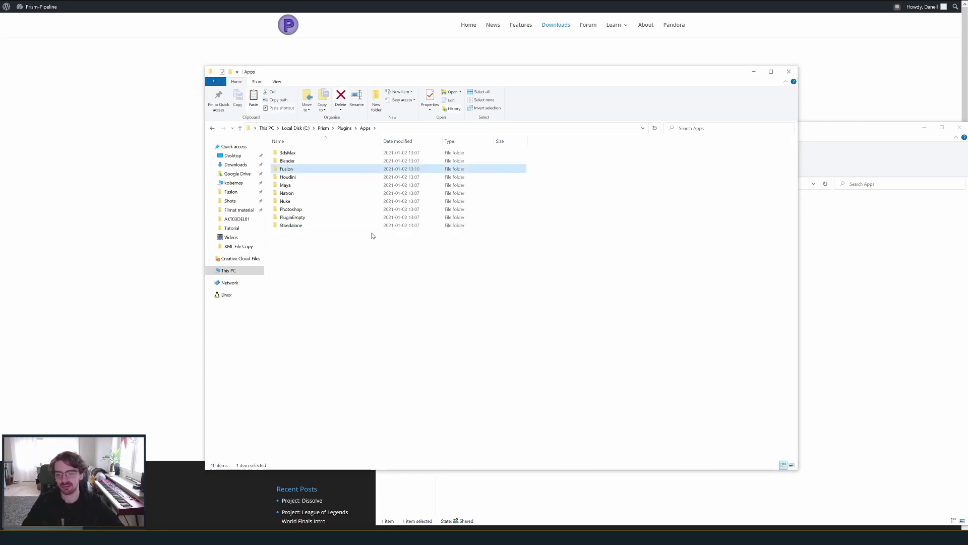
Copy the shared Kitsu plugin into the local ProjectManagers folder, then return to C:\Prism
key("BackSpace")
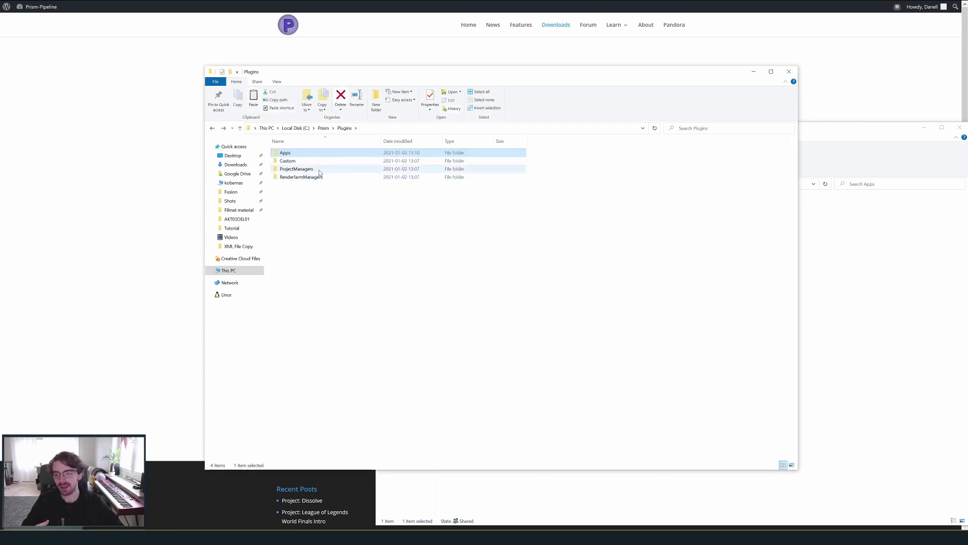
double_click(298, 169)
left_click(807, 273)
key("BackSpace")
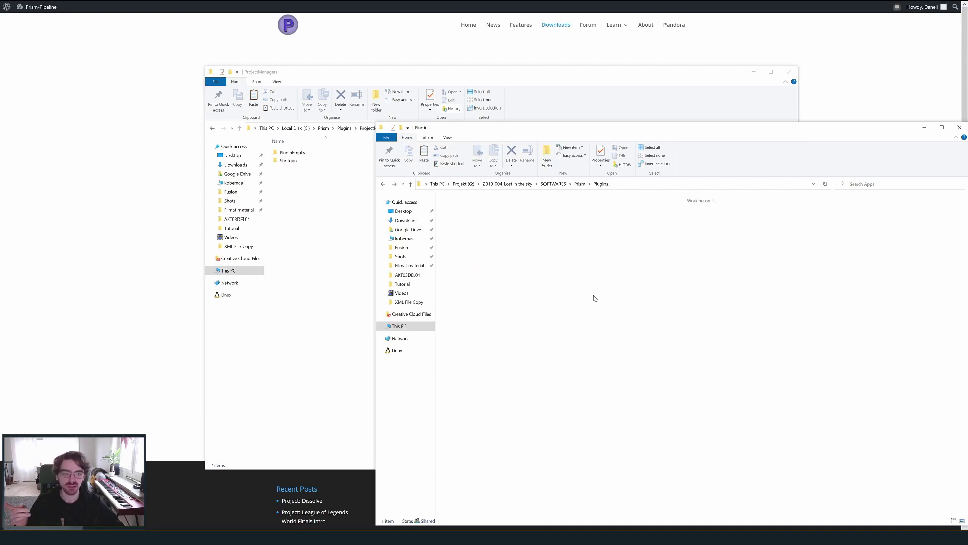
double_click(569, 226)
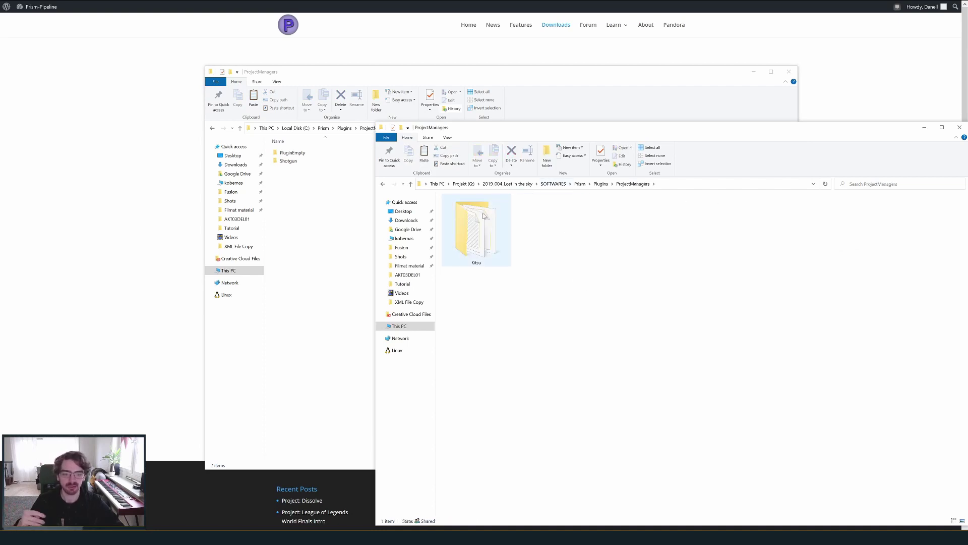
left_click(483, 215)
left_click(323, 209)
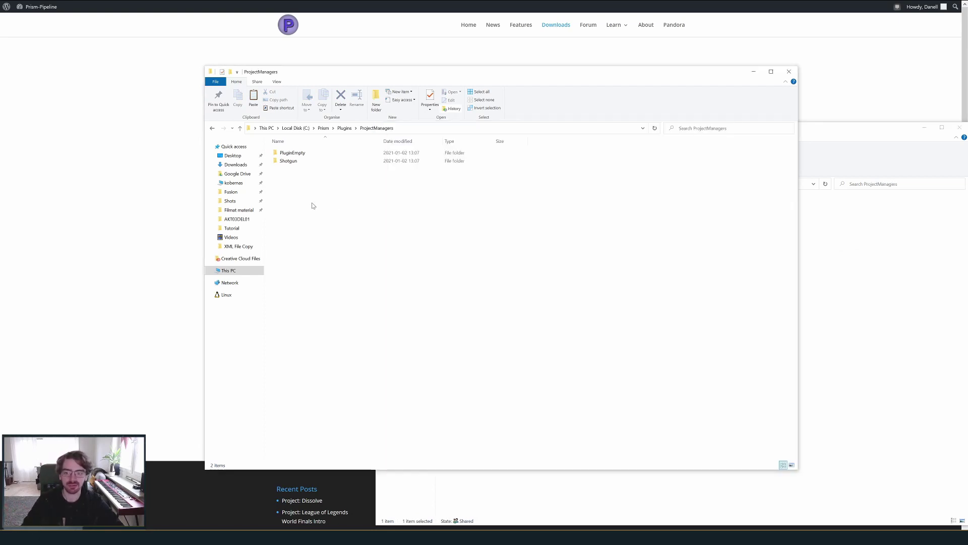
key("ctrl+v")
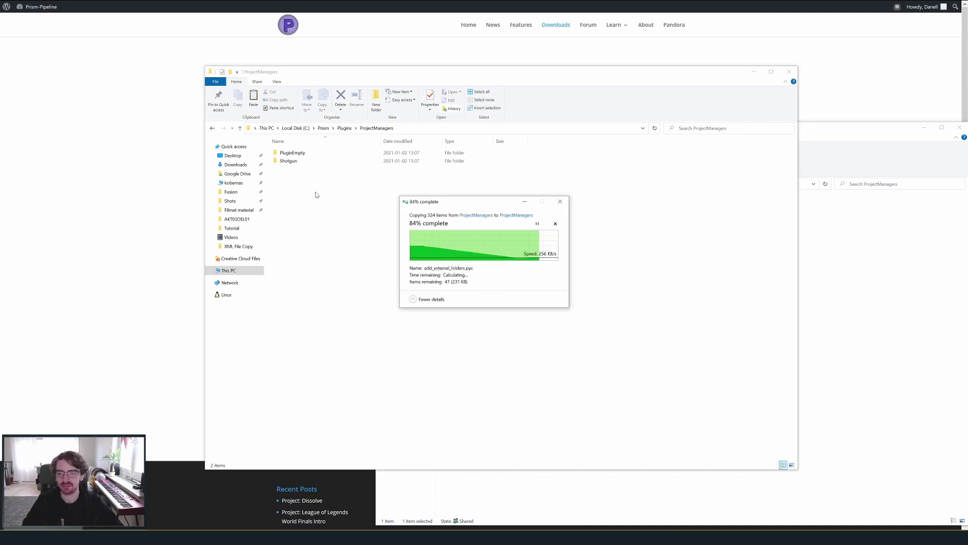
left_click(323, 127)
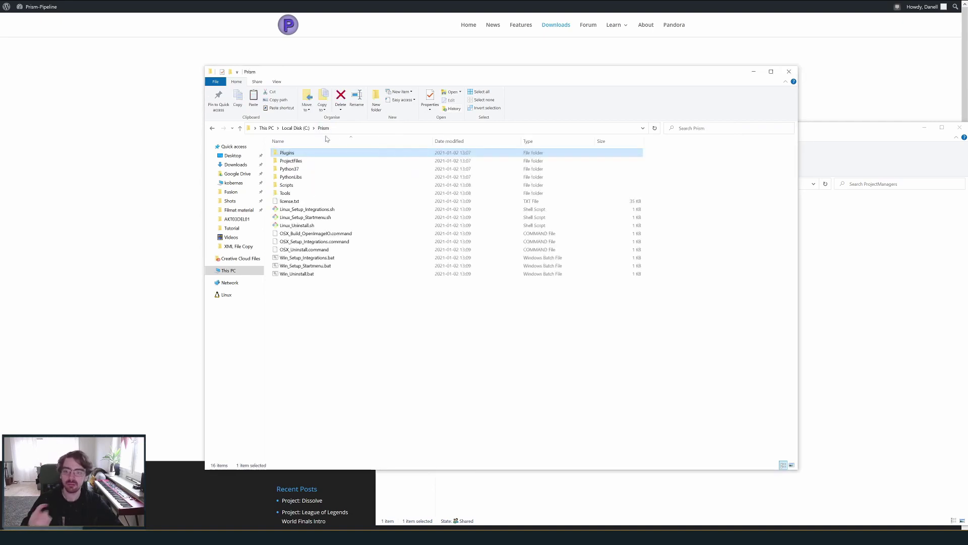
Run Win_Setup_Integrations.bat and browse the Fusion path to Google Drive\Program\Fusion\Settings
left_click(328, 258)
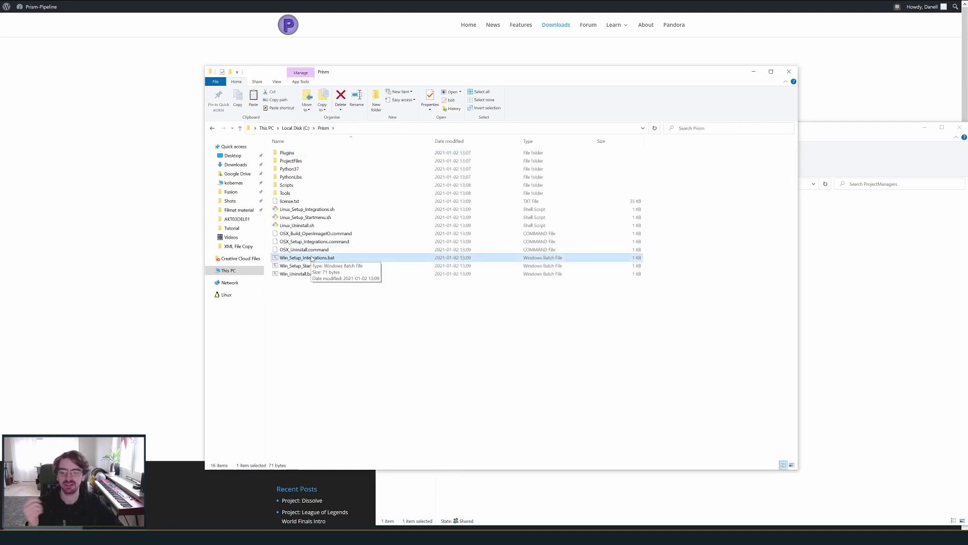
double_click(311, 259)
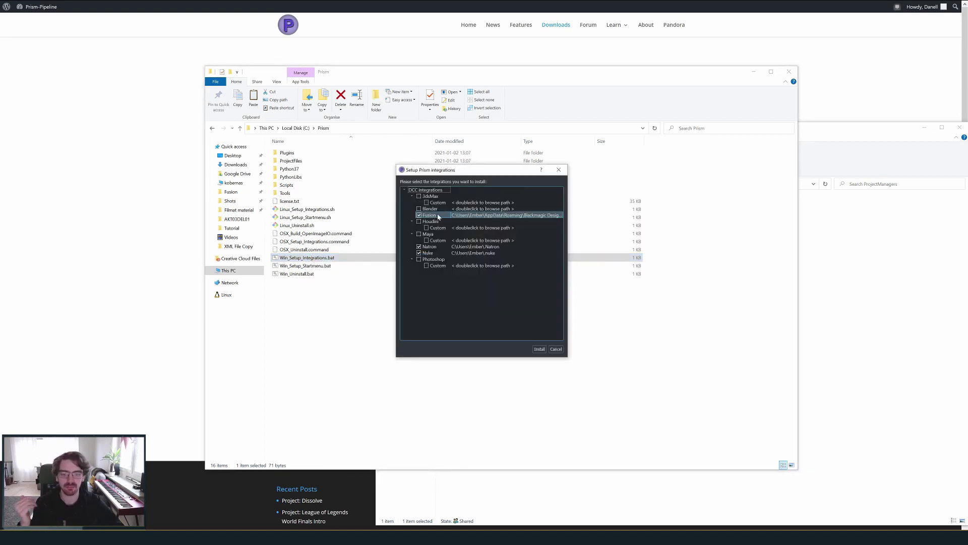
left_click(438, 216)
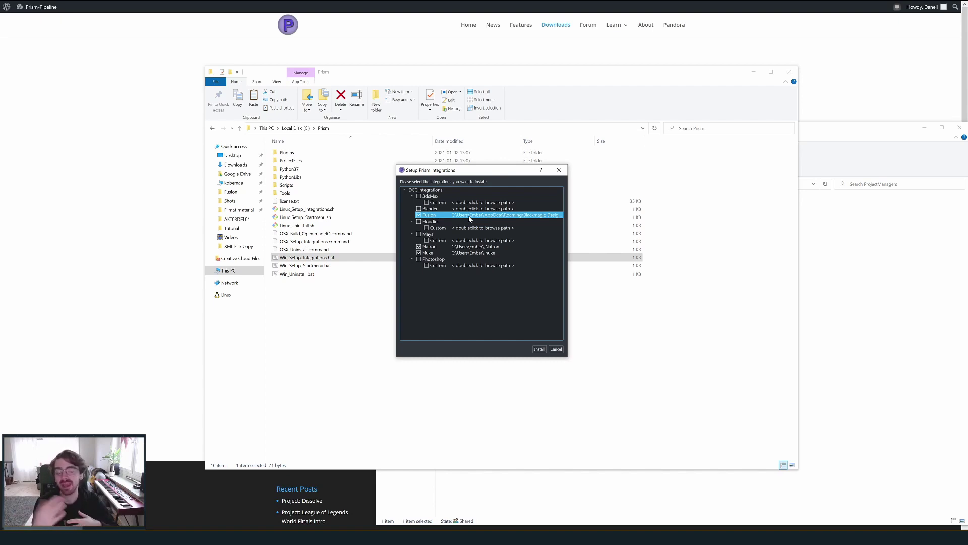
double_click(508, 216)
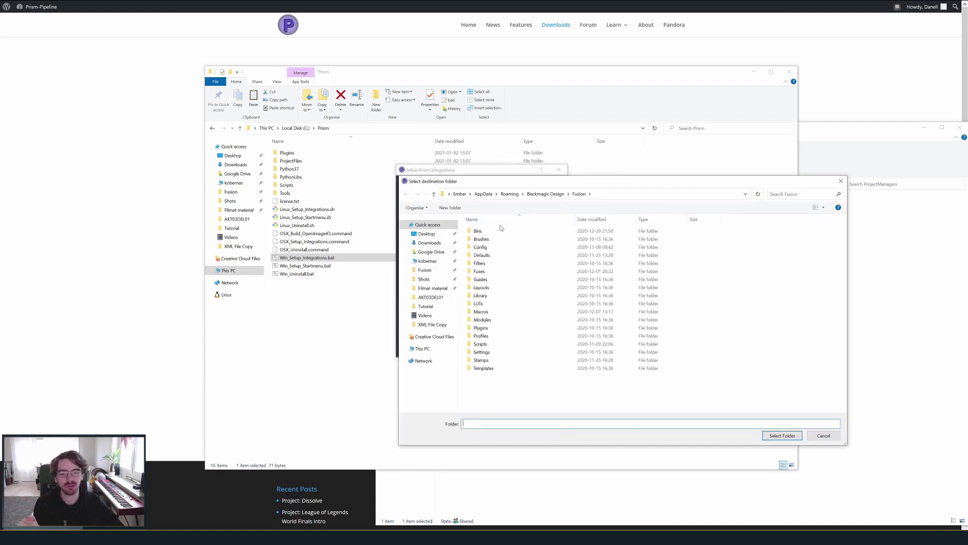
left_click(431, 251)
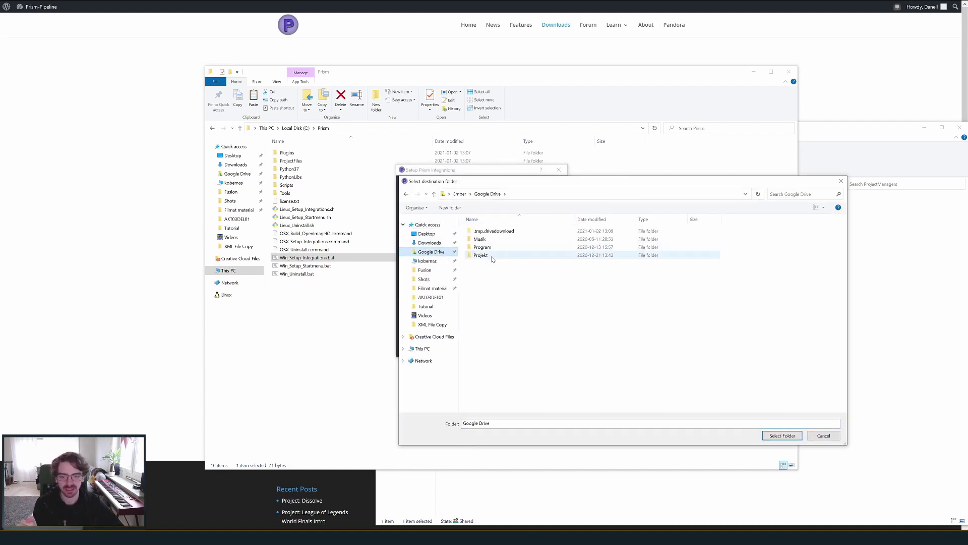
left_click(484, 255)
left_click(484, 247)
double_click(483, 247)
double_click(492, 247)
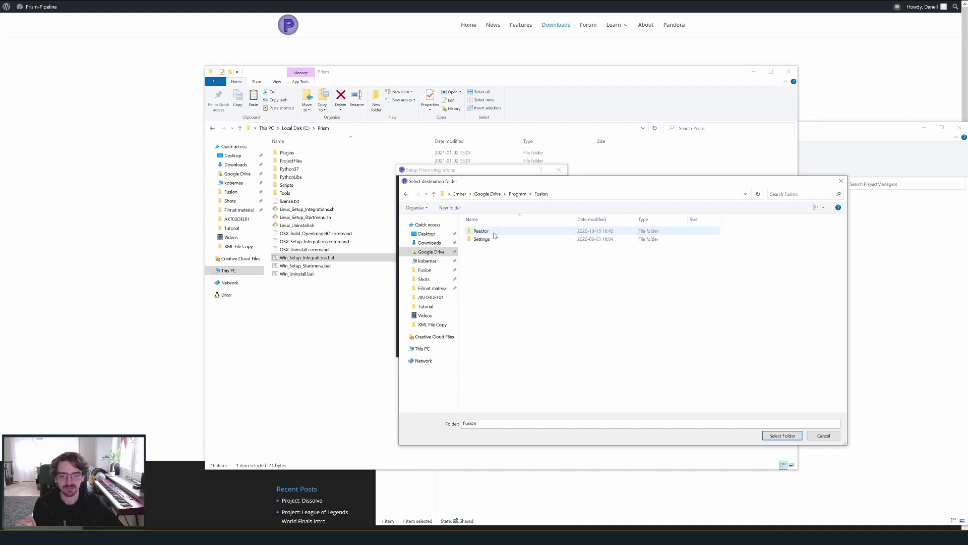
double_click(487, 238)
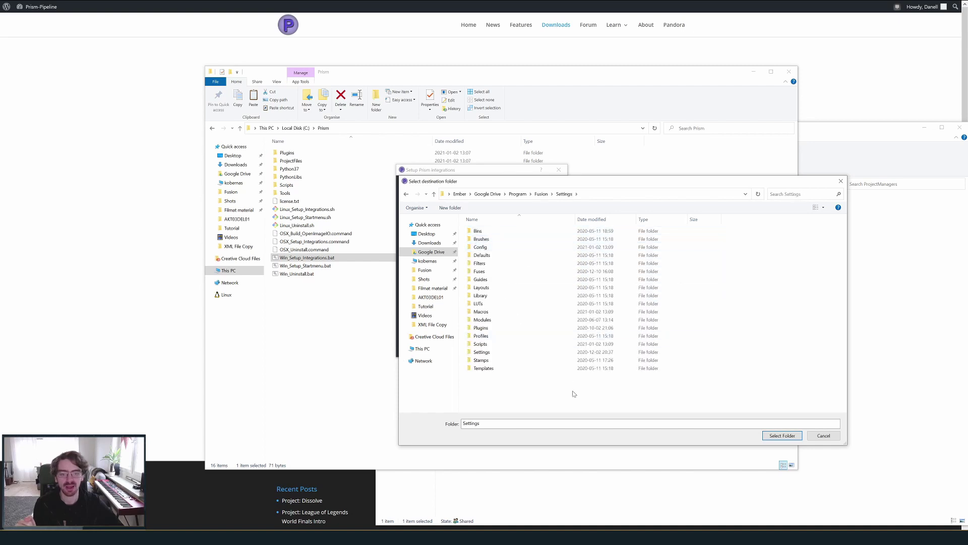
Set Settings as the Fusion integration folder and install the Prism integrations
left_click(781, 436)
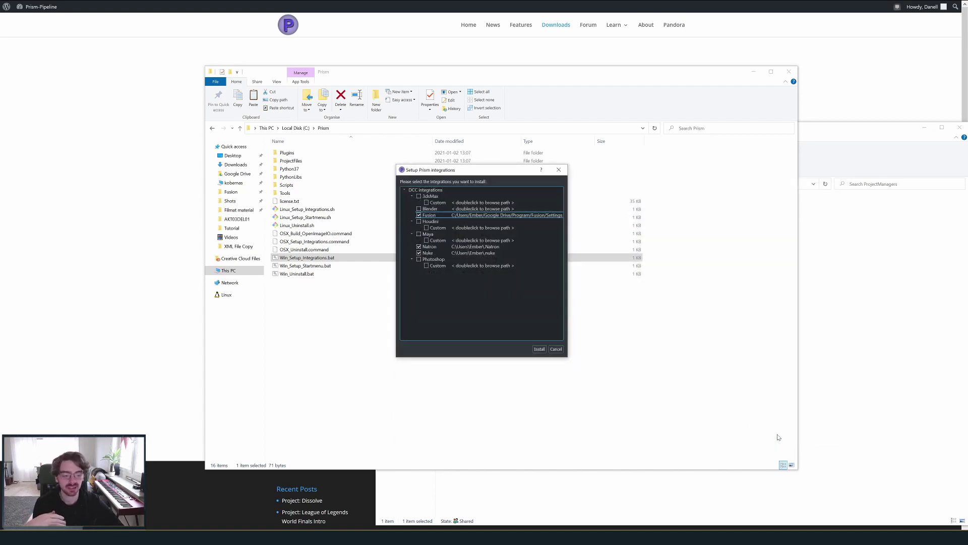
left_click(543, 350)
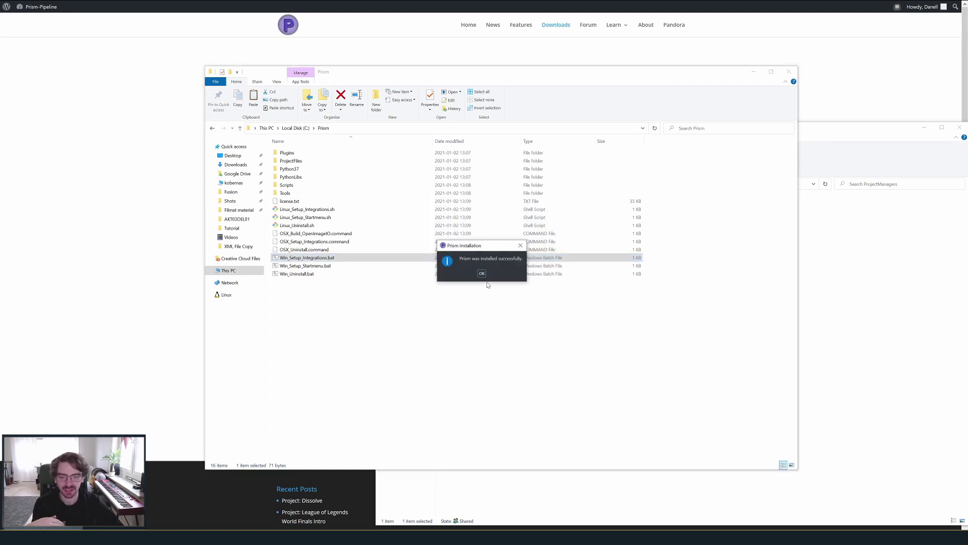
left_click(482, 274)
left_click(460, 313)
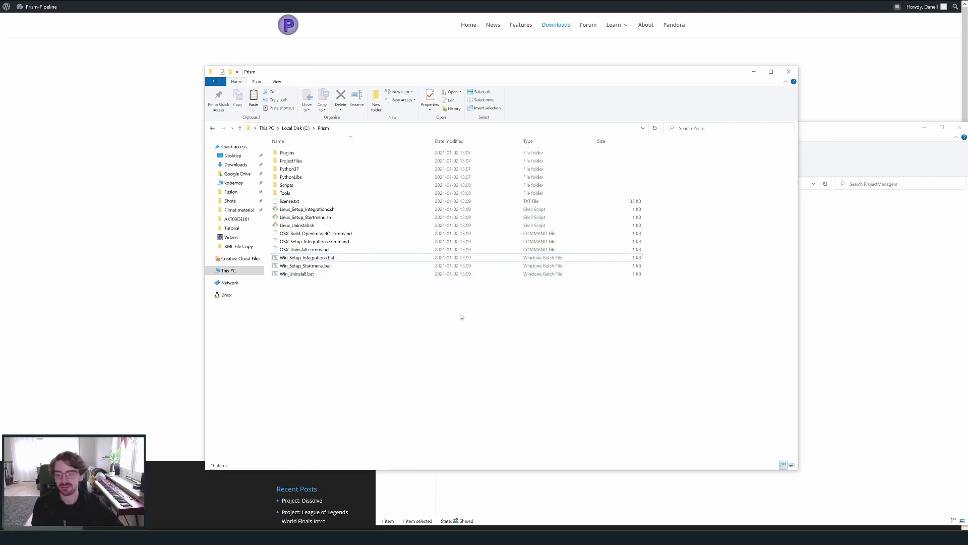
Launch Prism Project Browser from the Start search
key("super")
type("prism")
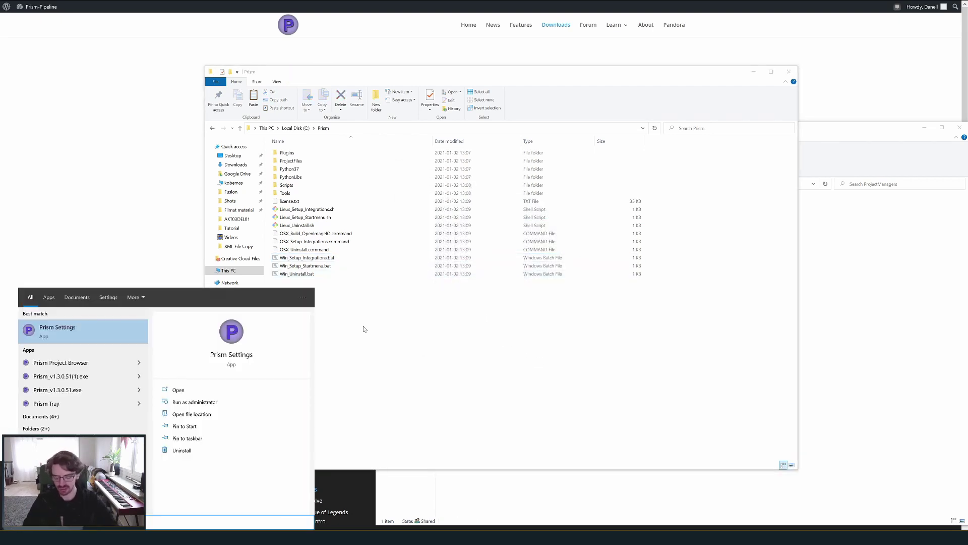
key("Down")
key("Return")
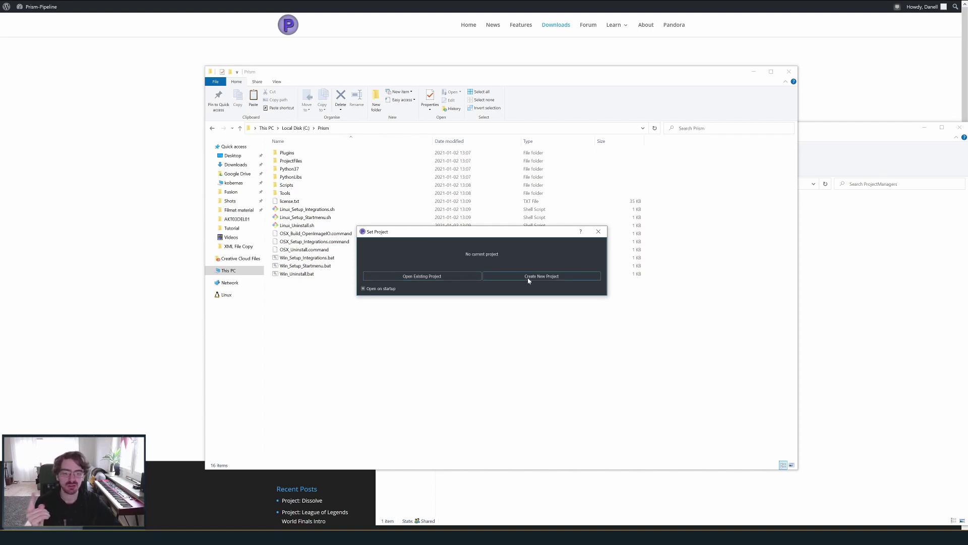
Open an existing project, browsing to G:\2019_004_Lost in the sky\Effekter
left_click(457, 277)
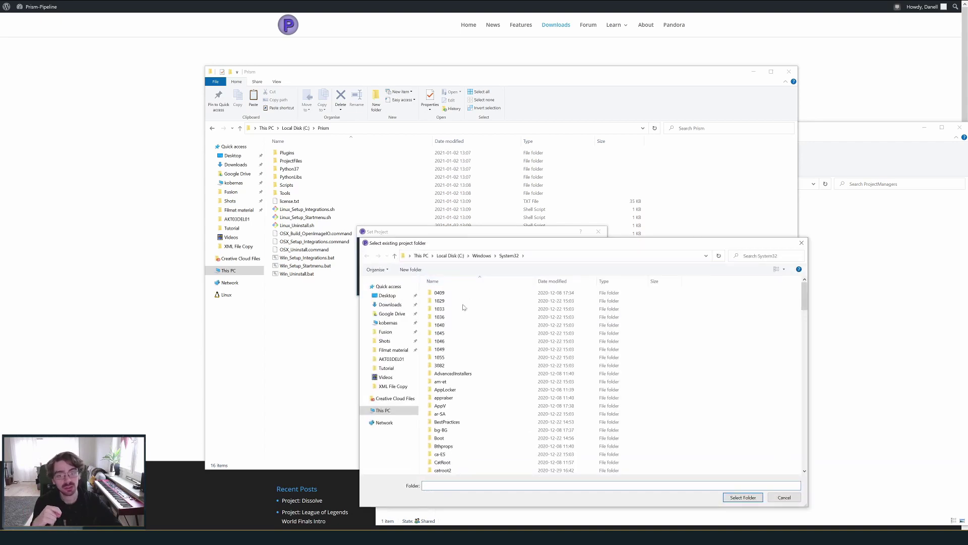
left_click(386, 410)
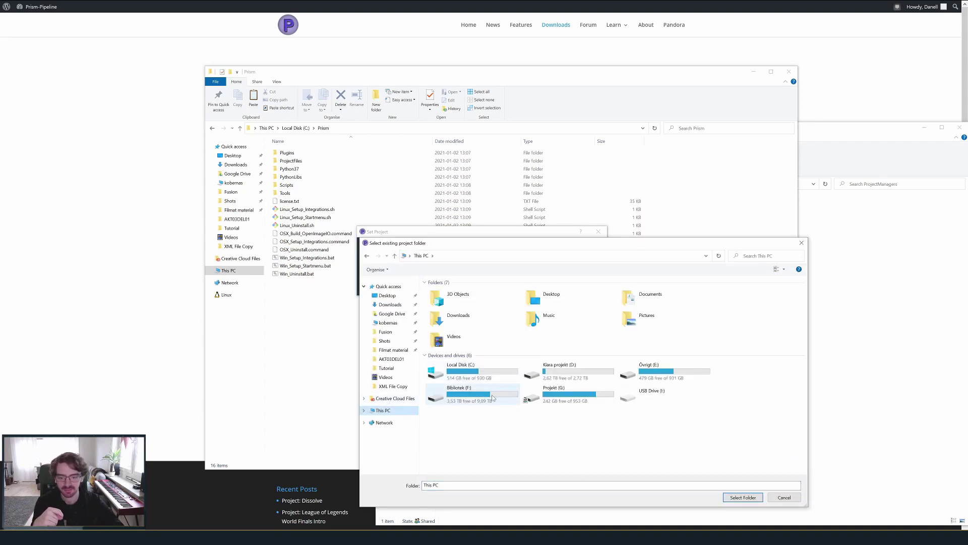
double_click(563, 396)
double_click(461, 293)
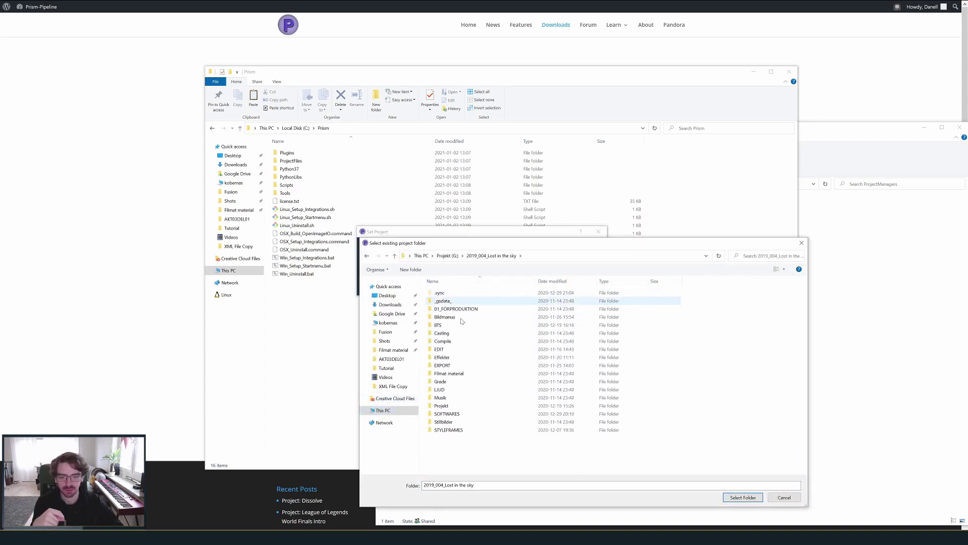
left_click(444, 358)
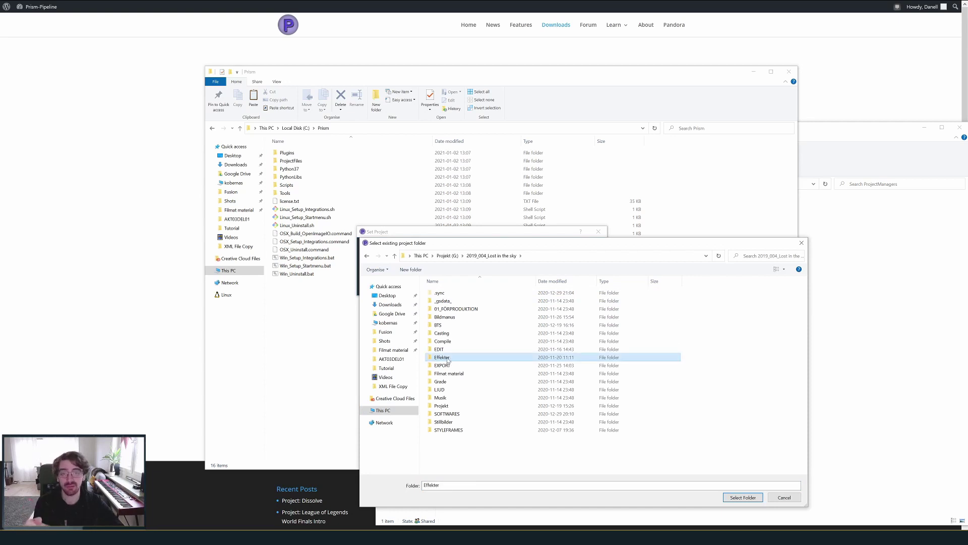
double_click(447, 358)
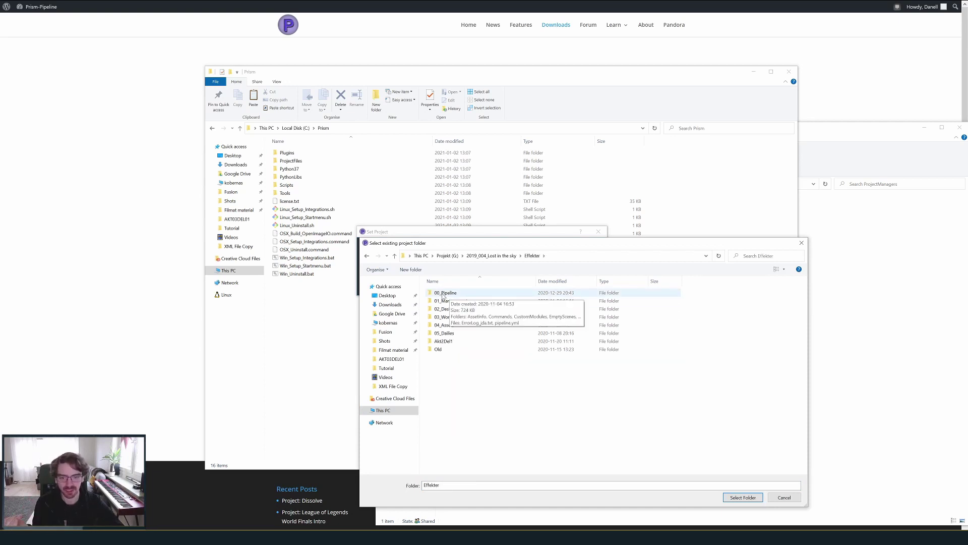
Clear the folder name, re-enter Effekter and select it as the project folder
right_click(444, 296)
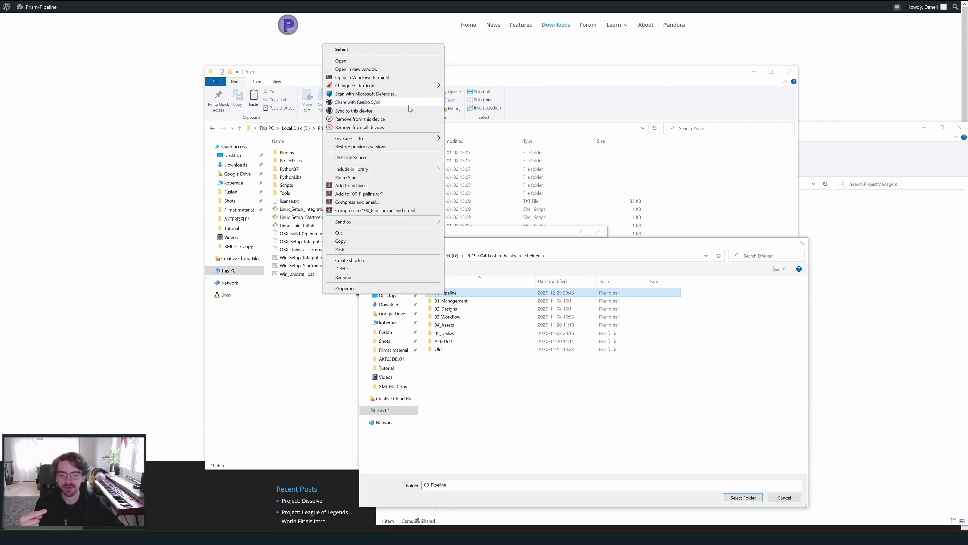
left_click(389, 113)
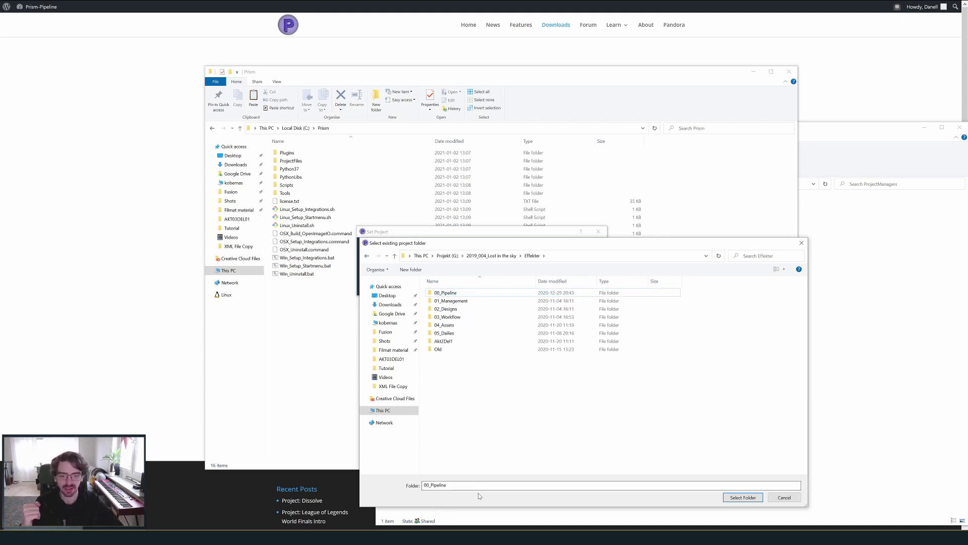
left_click(434, 485)
key("BackSpace")
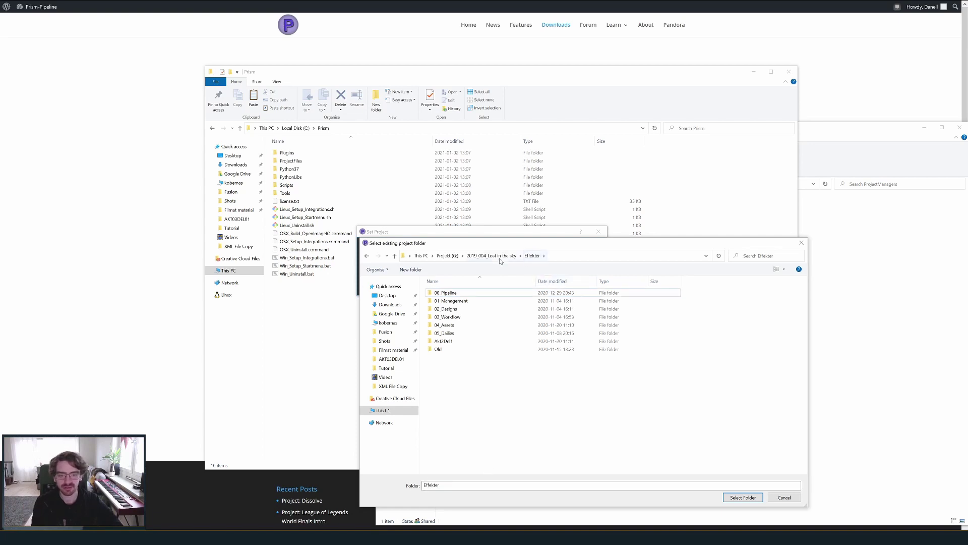
left_click(499, 257)
left_click(447, 358)
double_click(447, 357)
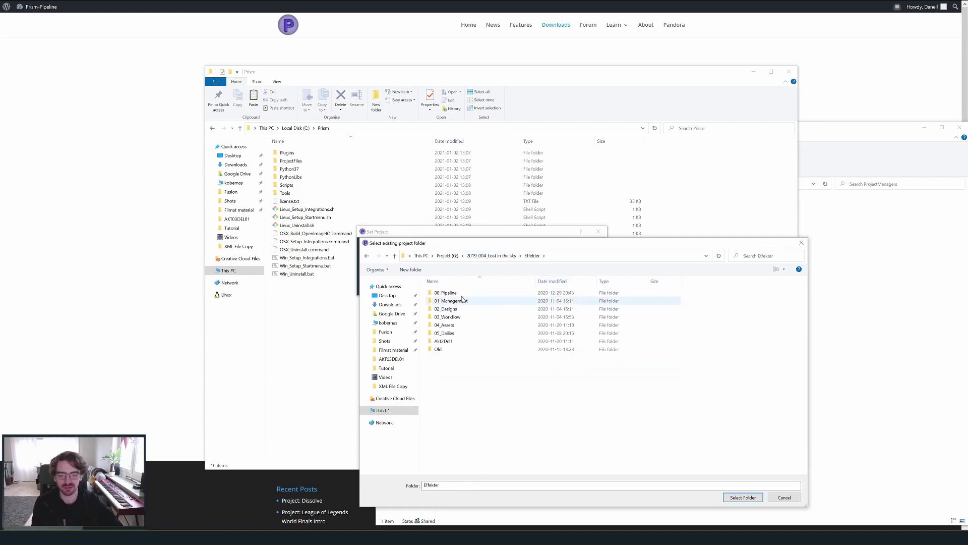
left_click(743, 497)
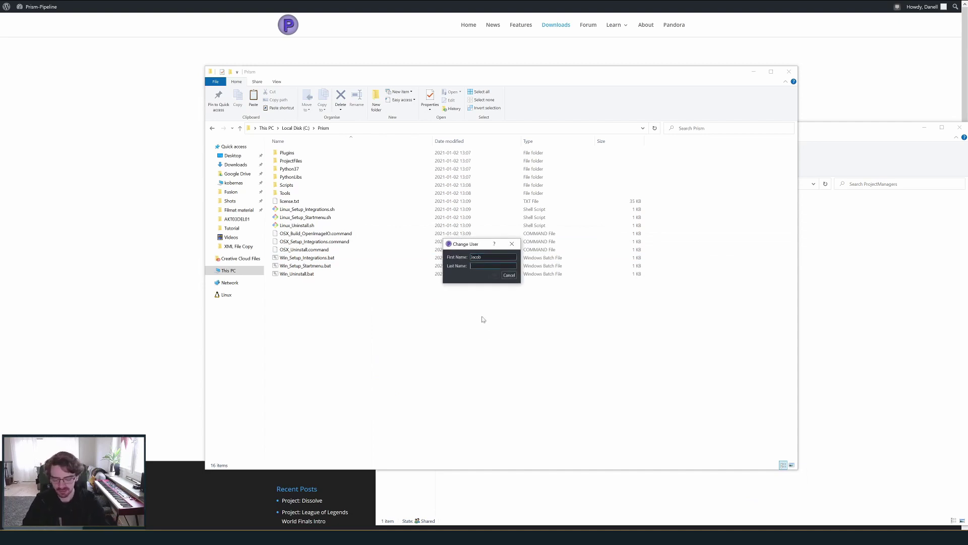
Finish the user's last name, view the Lost_in_the_sky shots, and open Prism Settings
type("Danell")
key("Return")
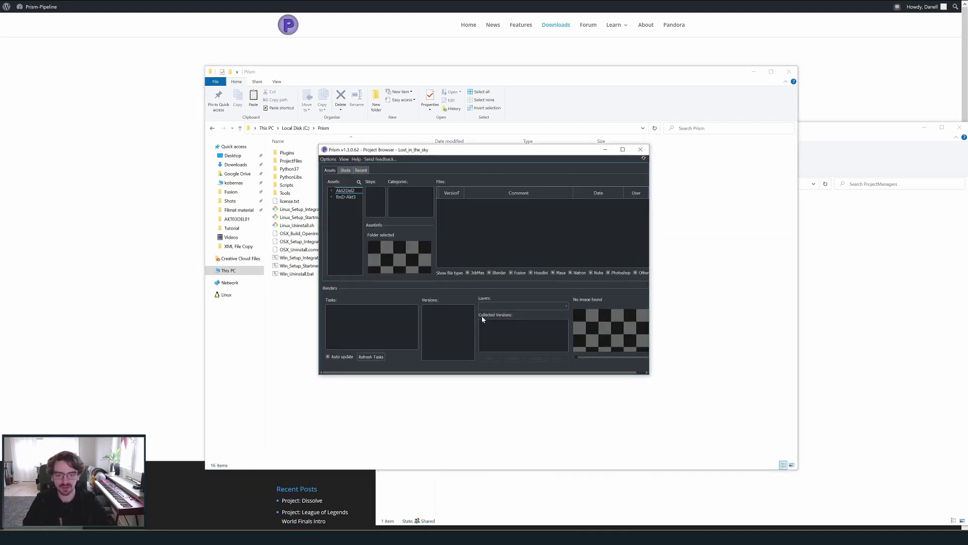
left_click(346, 170)
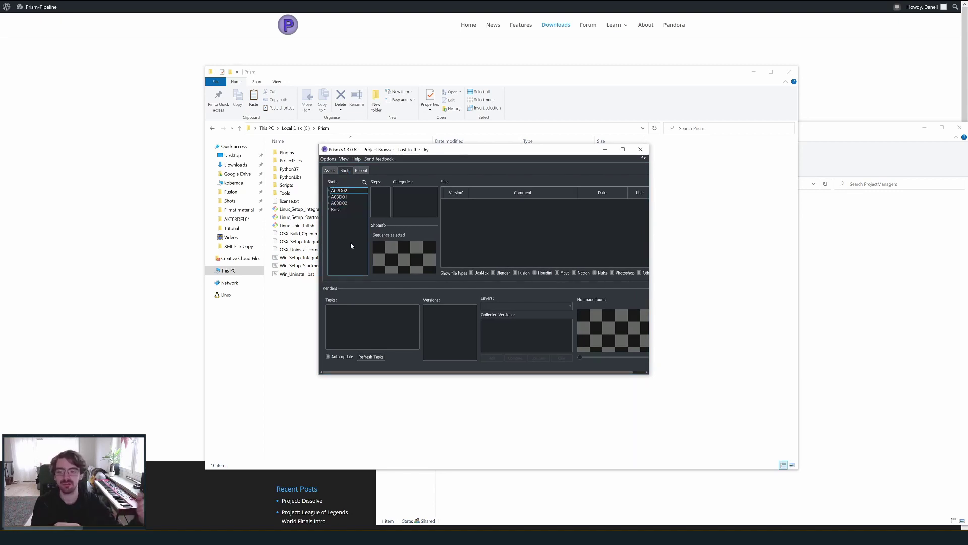
left_click(328, 159)
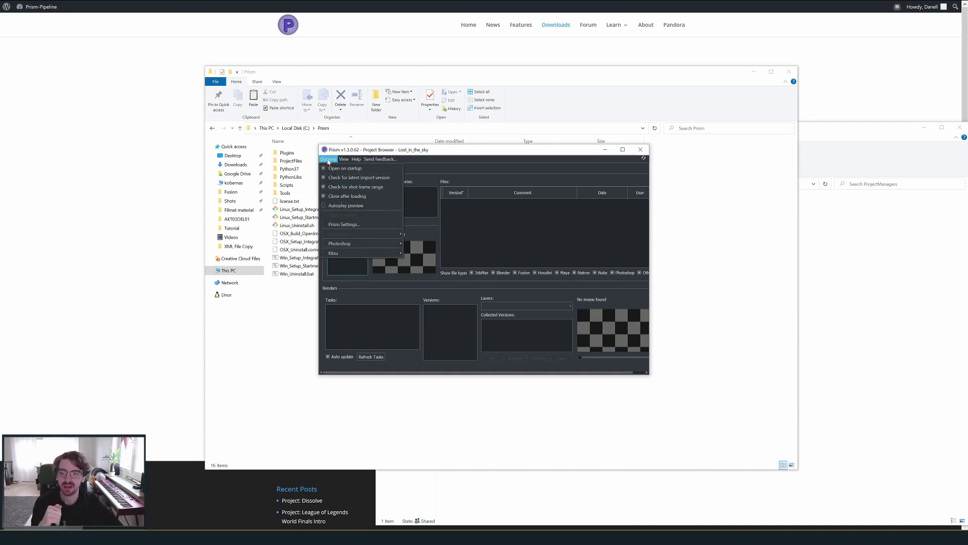
left_click(363, 227)
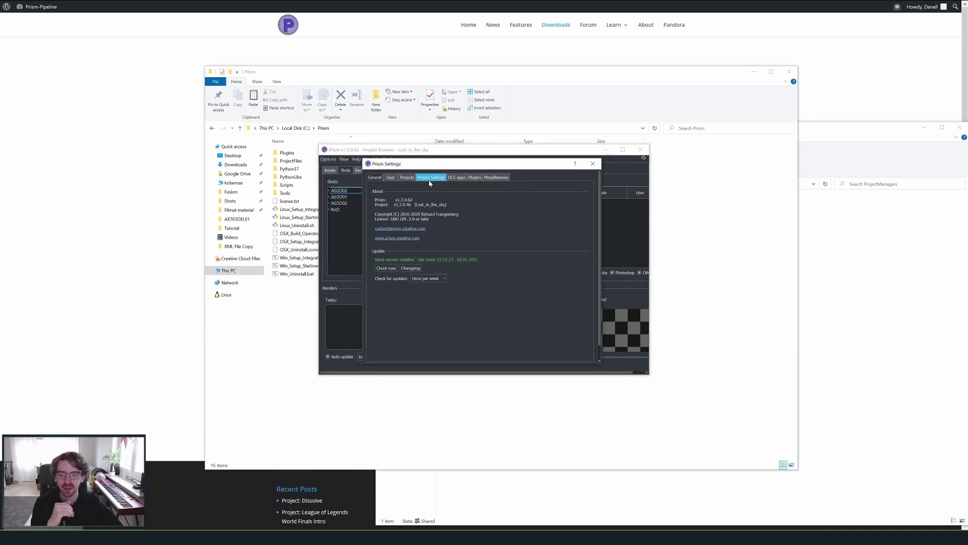
Enter the Kitsu account username and password in the User settings
left_click(430, 179)
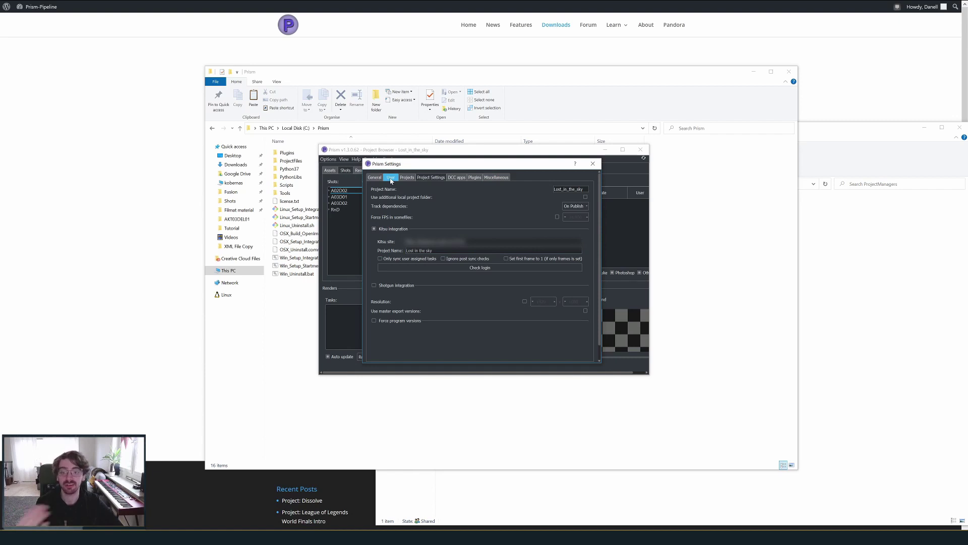
left_click(391, 177)
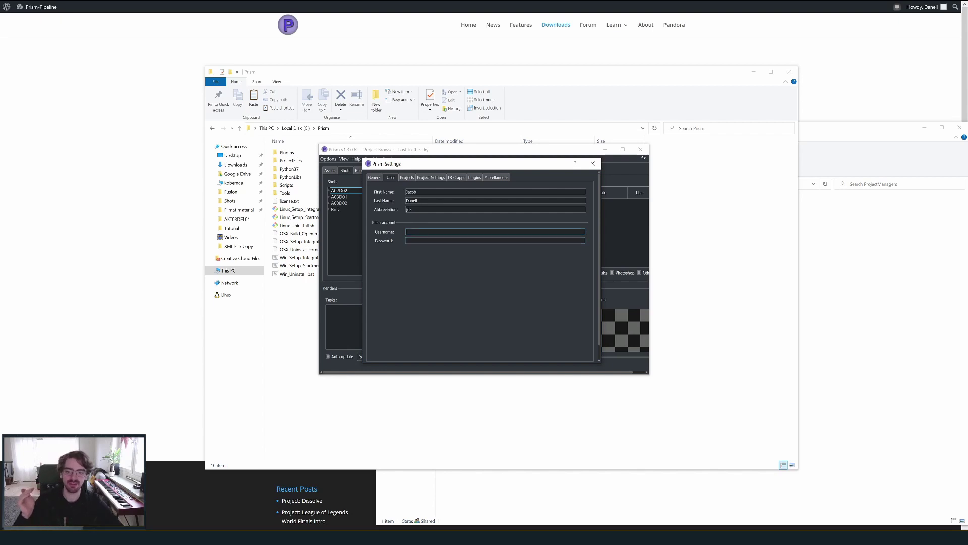
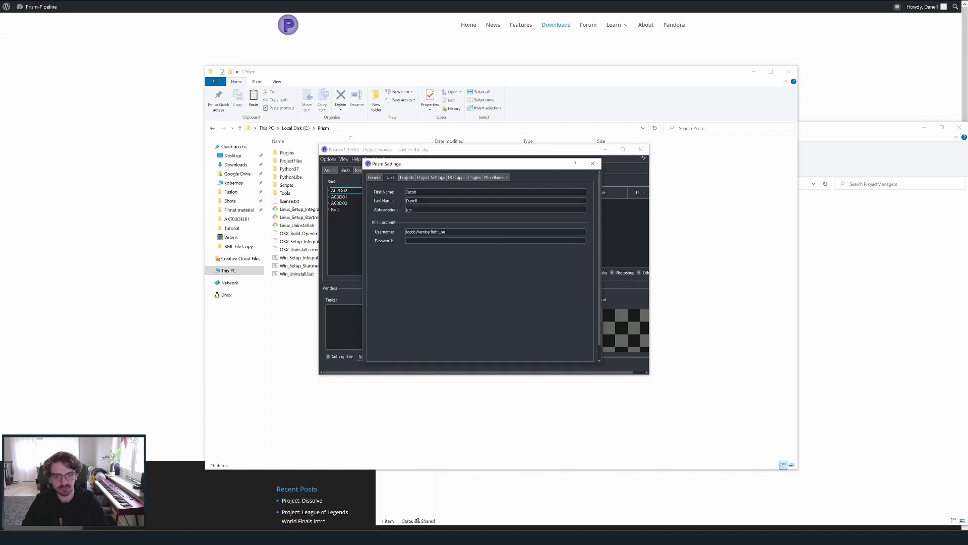
type("e****")
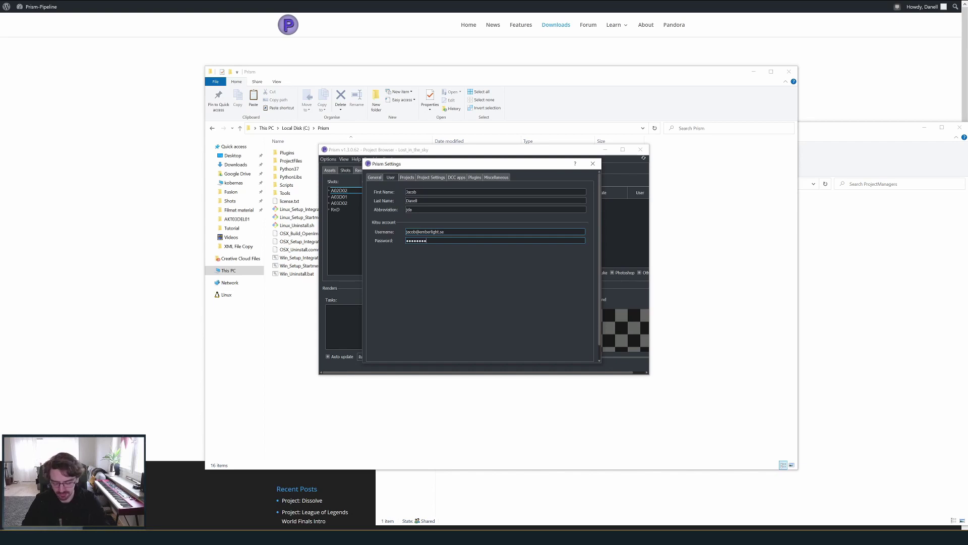
left_click_drag(604, 362, 628, 385)
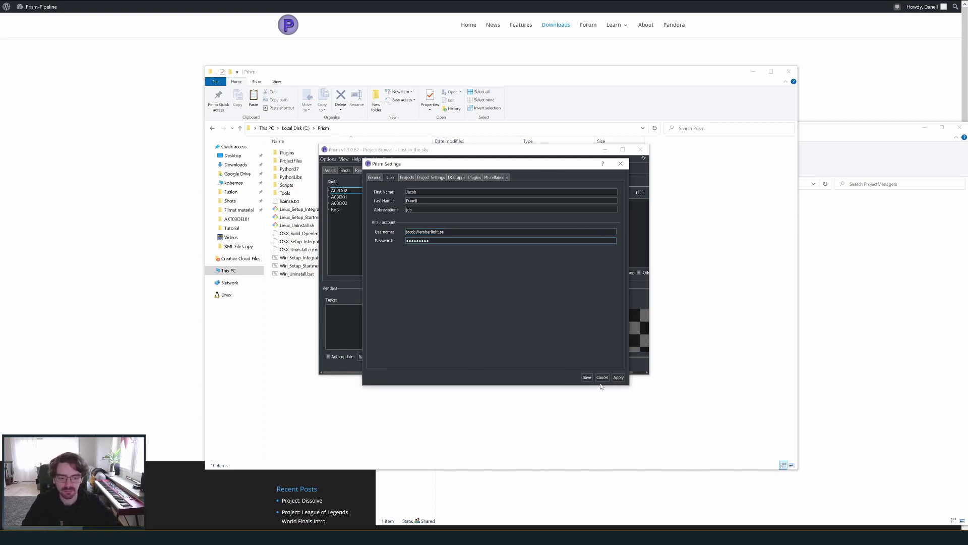
Verify the Kitsu login in Project Settings and save the settings
left_click(433, 179)
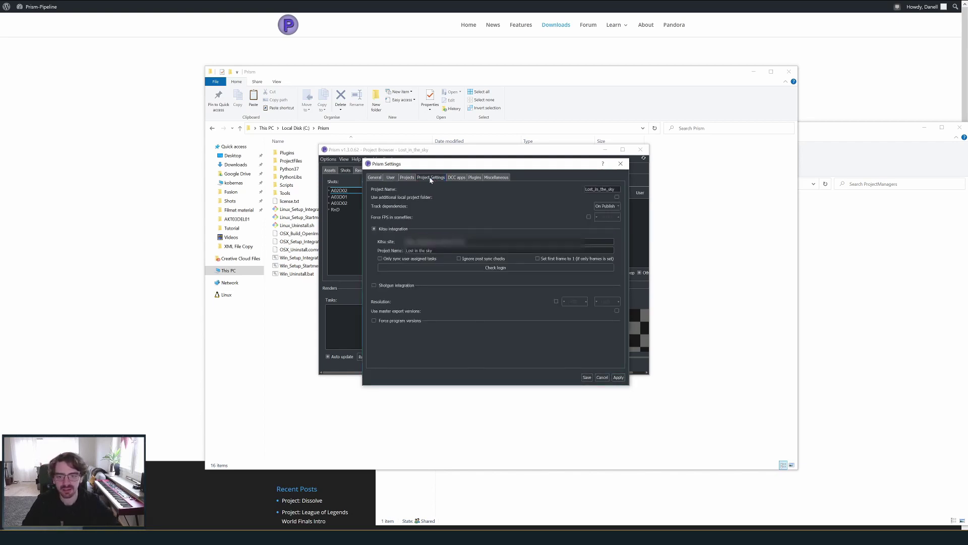
left_click(509, 271)
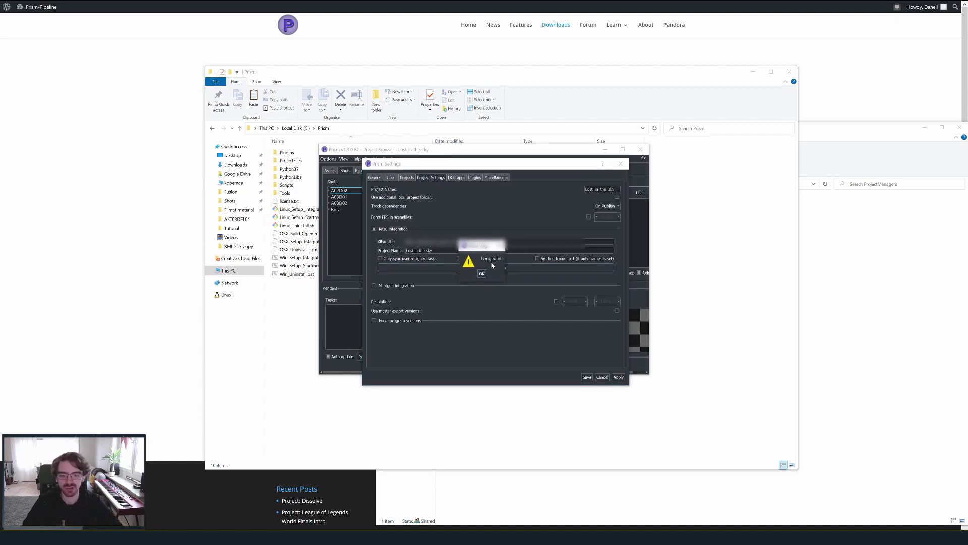
left_click(482, 274)
left_click(392, 178)
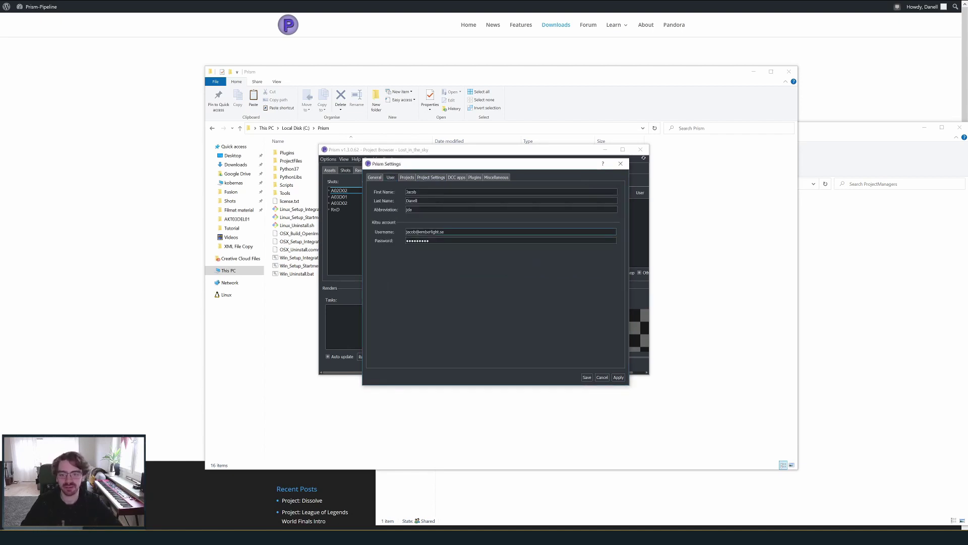
left_click(430, 177)
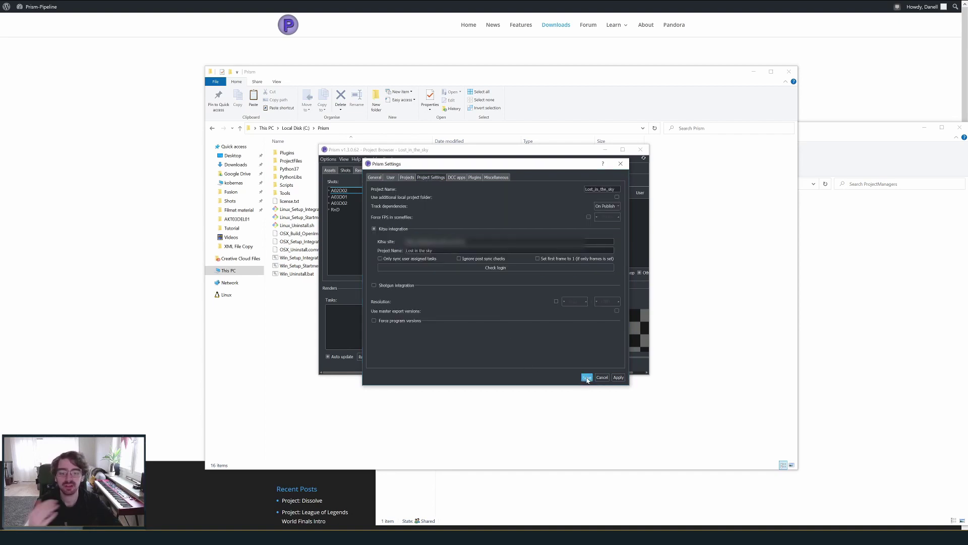
left_click(587, 377)
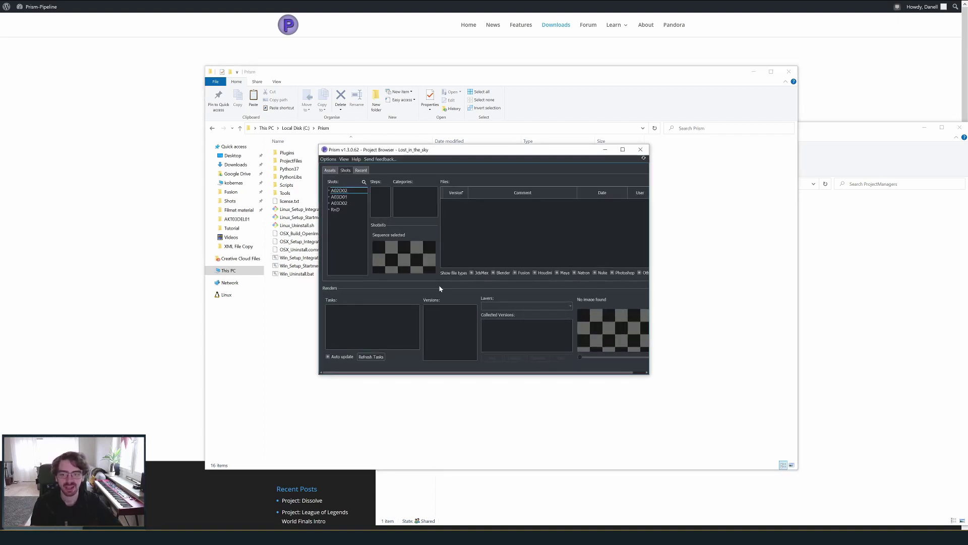
Show the Kitsu submenu under the Project Browser's Options menu
left_click(328, 159)
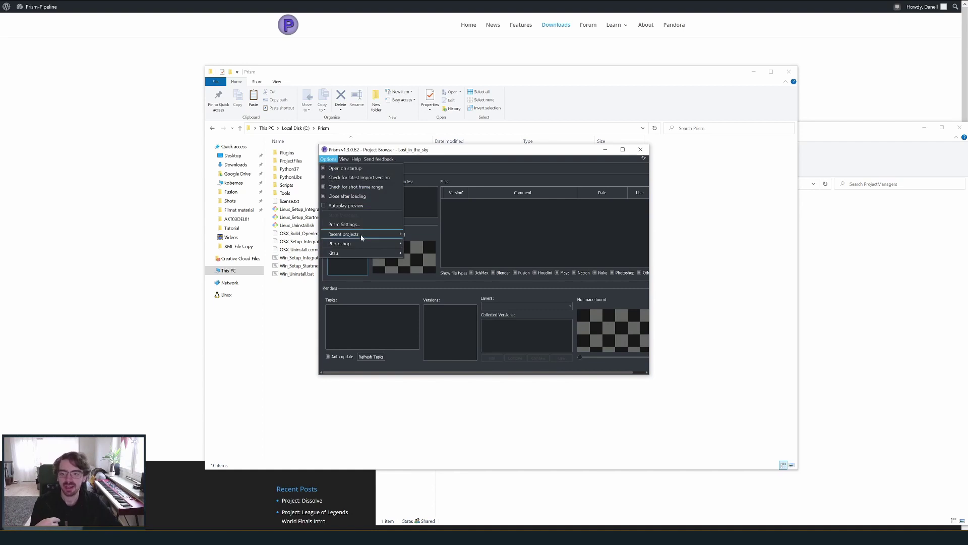
mouse_move(331, 254)
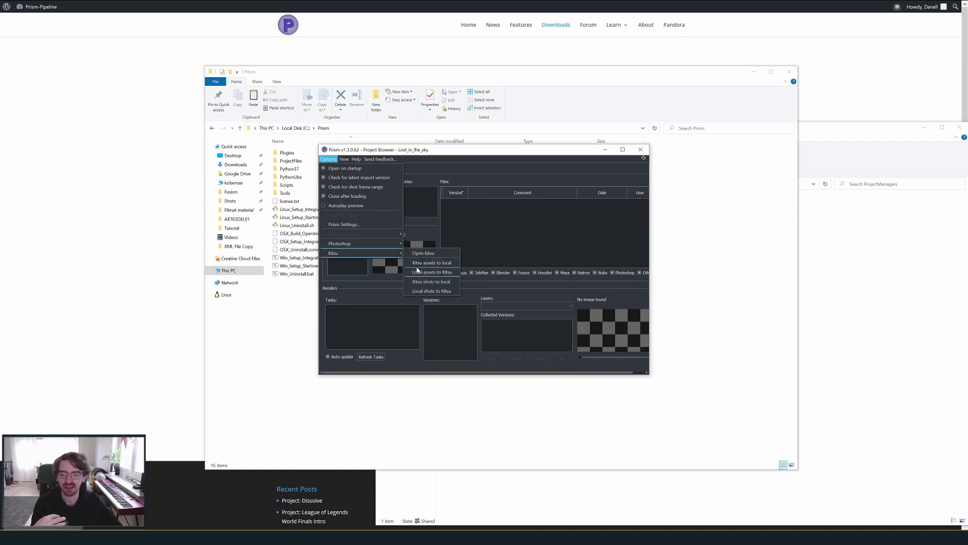
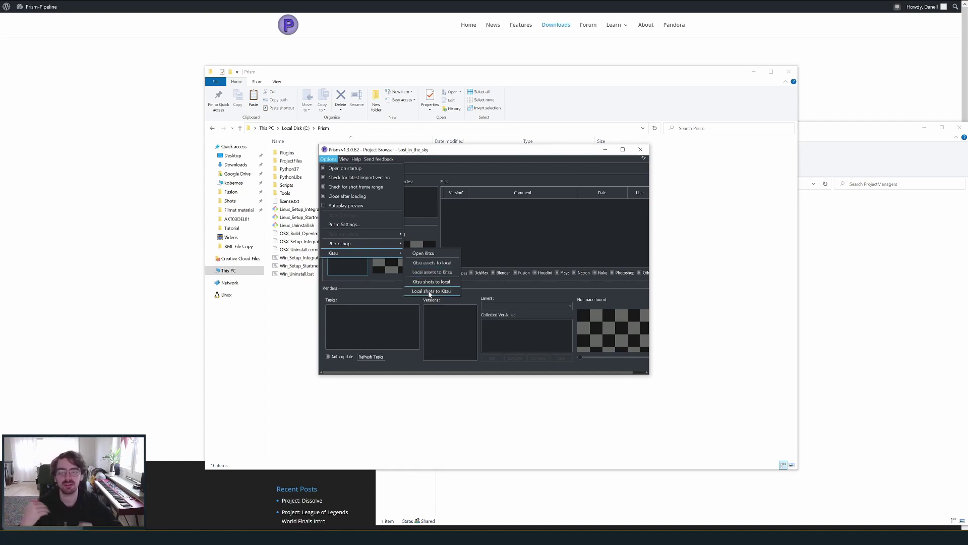
Sync the Kitsu shots into the local project, leaving the local-only RnD-Test shot untouched
left_click(354, 270)
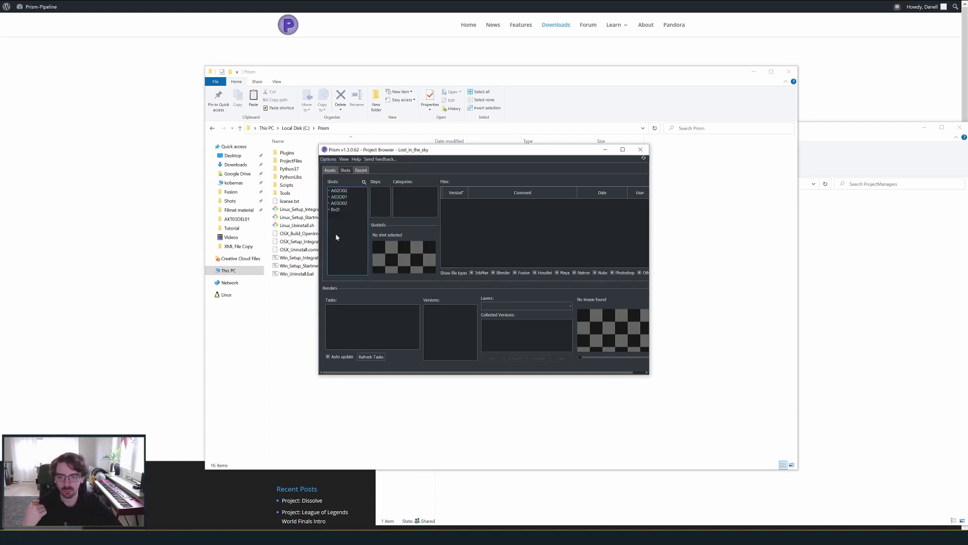
left_click(327, 159)
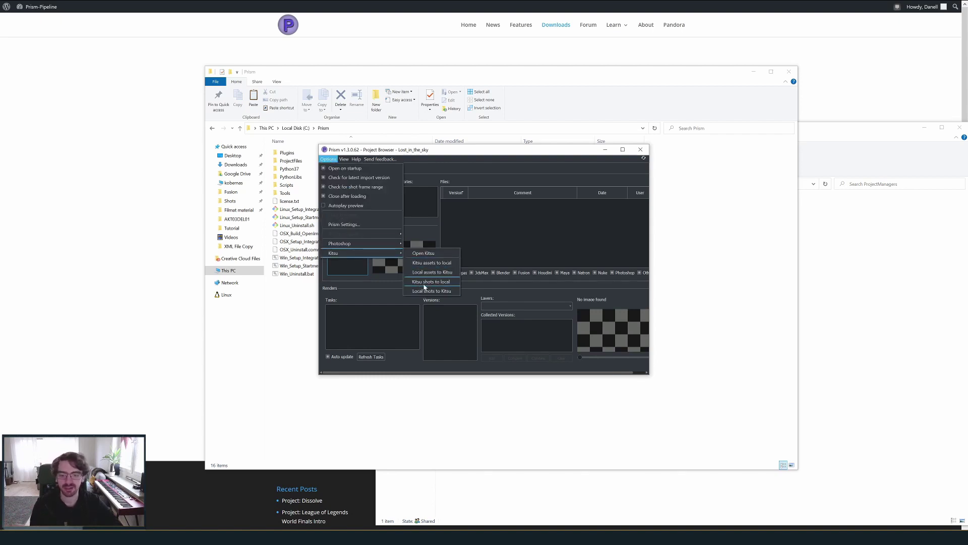
left_click(426, 284)
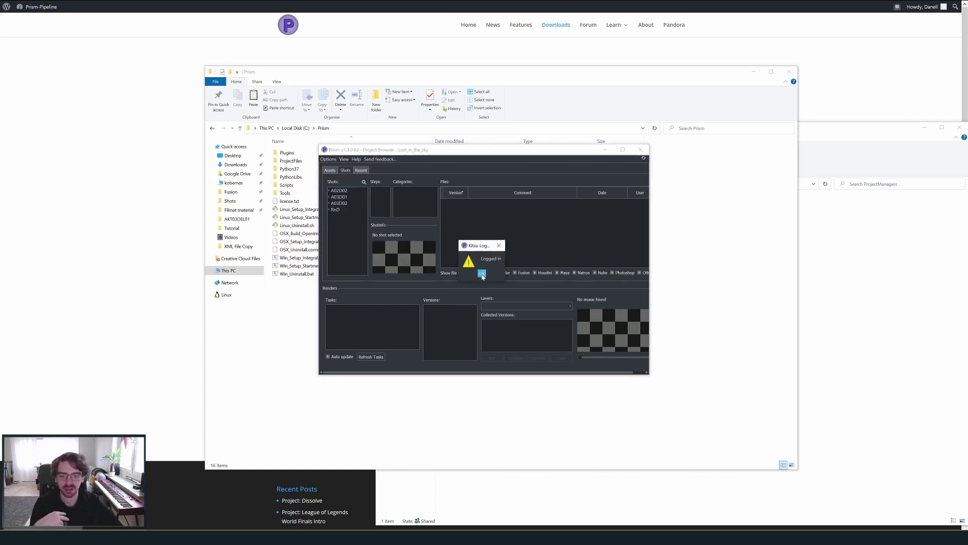
left_click(481, 276)
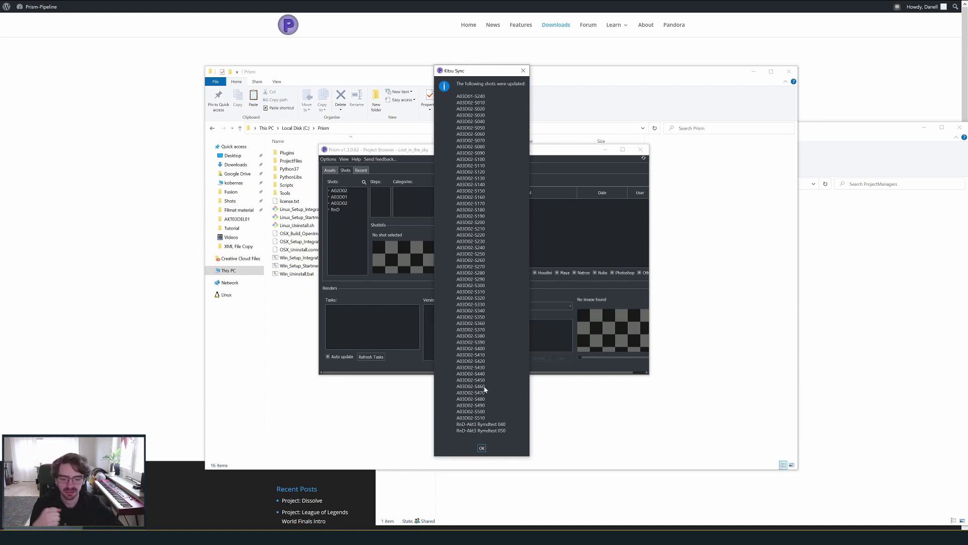
left_click(483, 449)
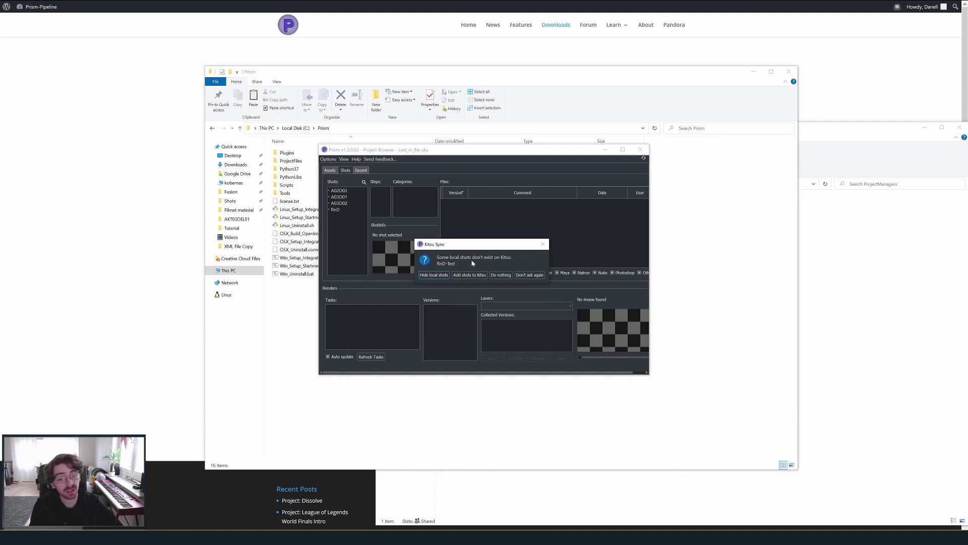
left_click(501, 275)
left_click(329, 209)
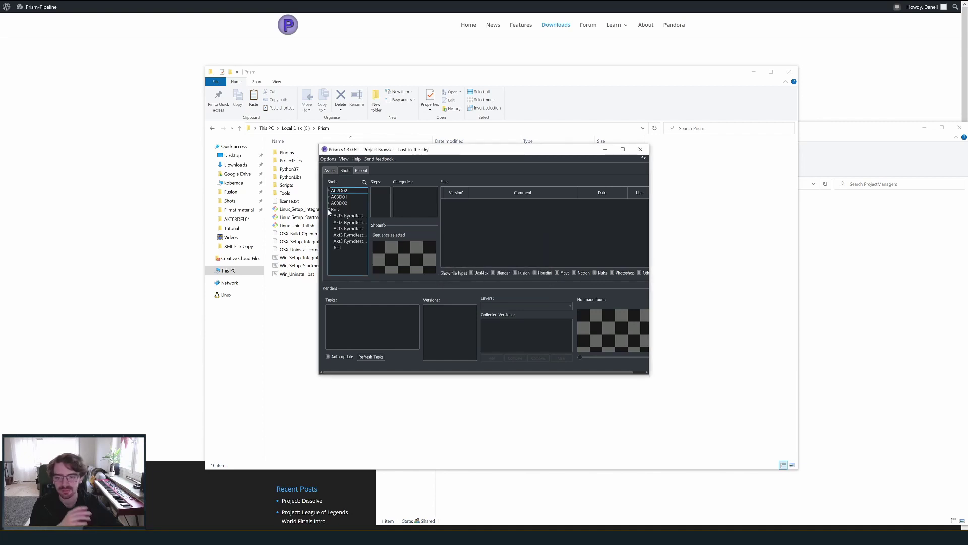
Open the Test shot's folder in Explorer, delete RnD-Test.rsls, and close the window
right_click(340, 249)
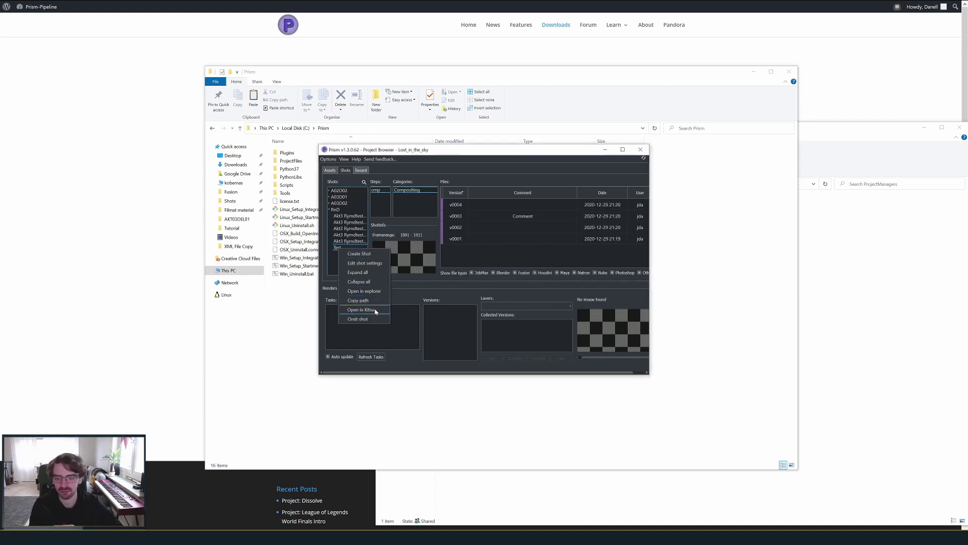
left_click(374, 290)
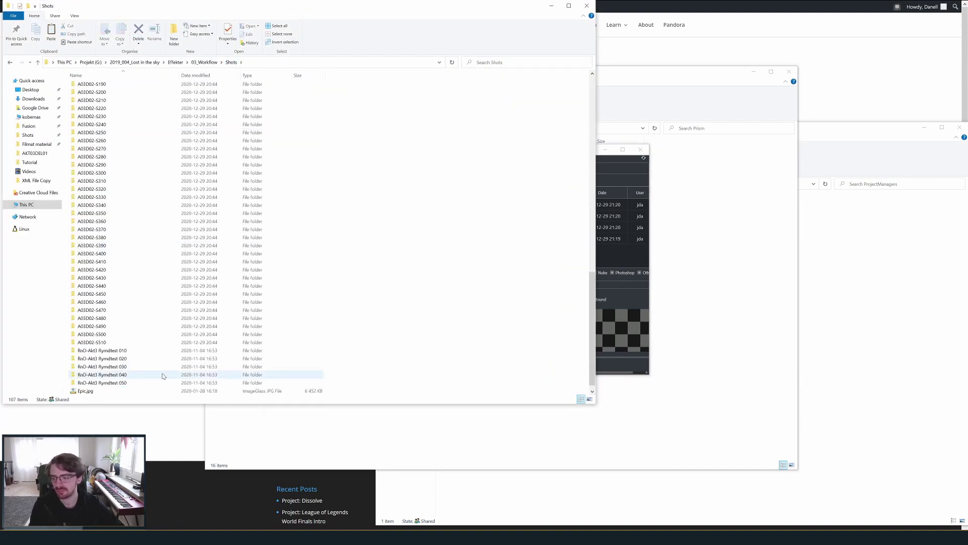
right_click(108, 390)
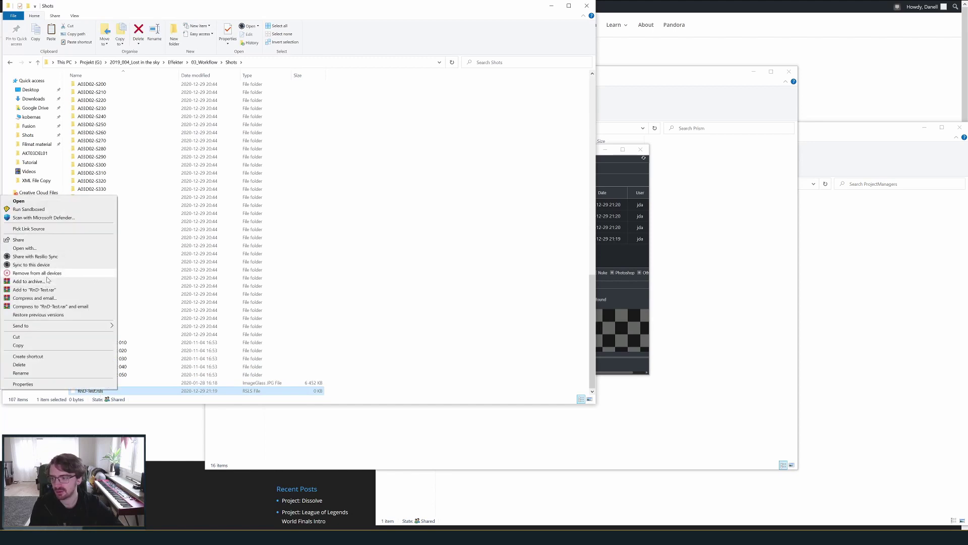
key("Escape")
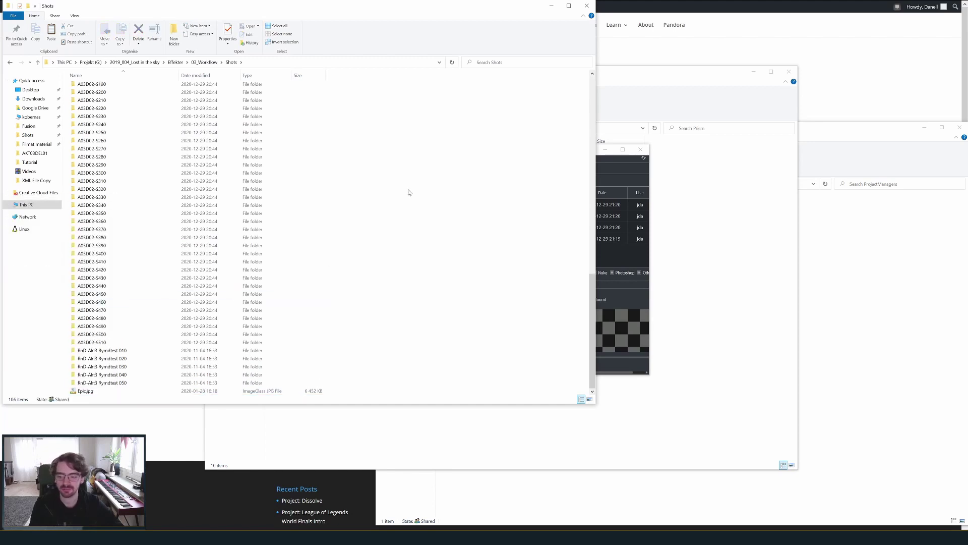
left_click(587, 6)
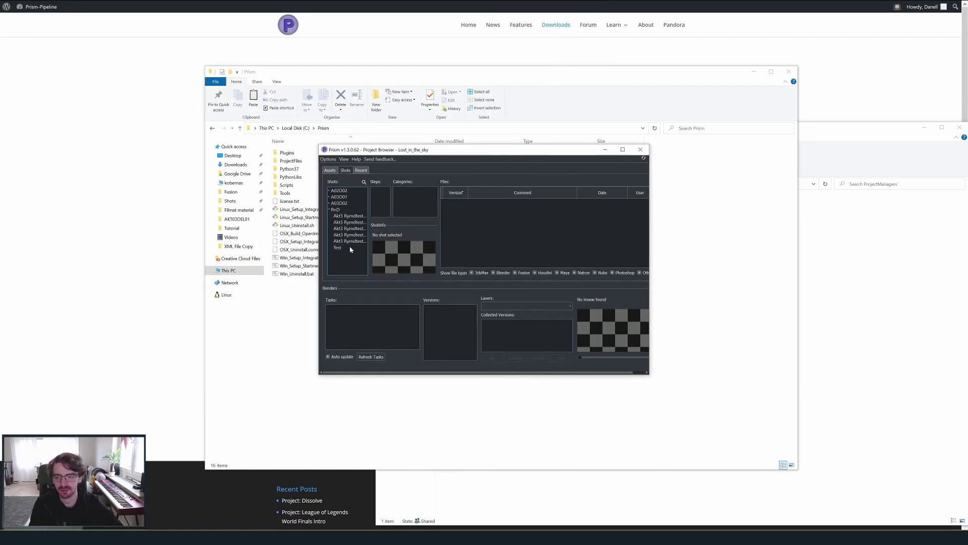
Refresh the shots and add the cmp Compositing step to shot S020 of A03D01
left_click(643, 158)
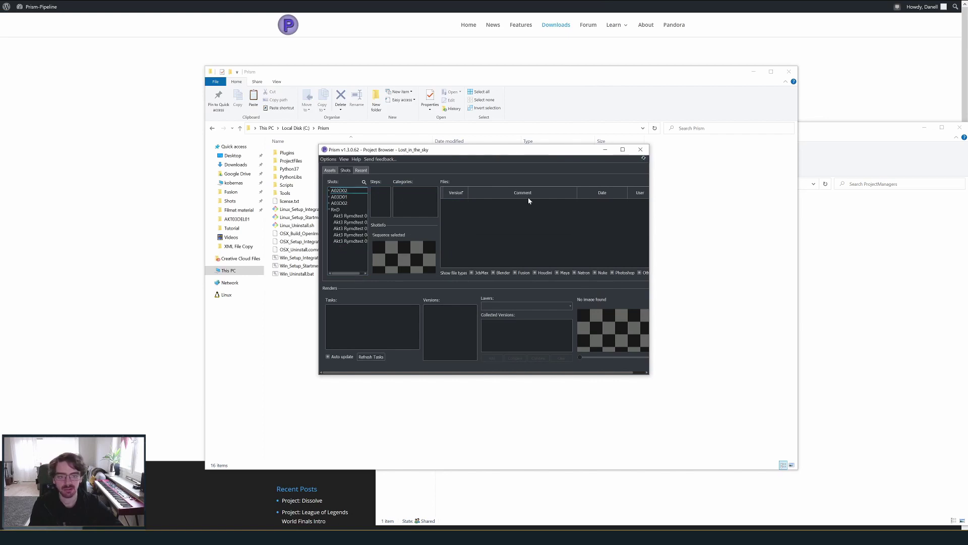
left_click(359, 246)
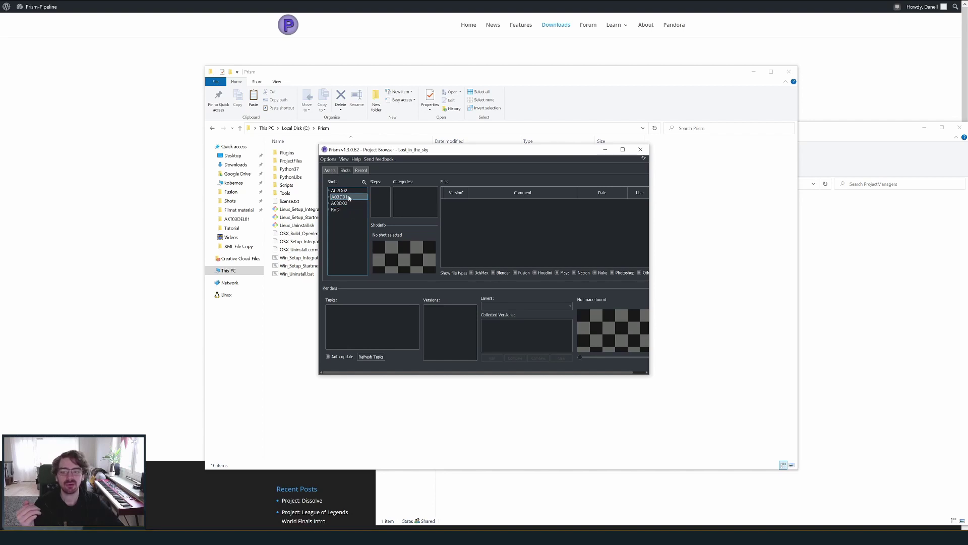
double_click(340, 197)
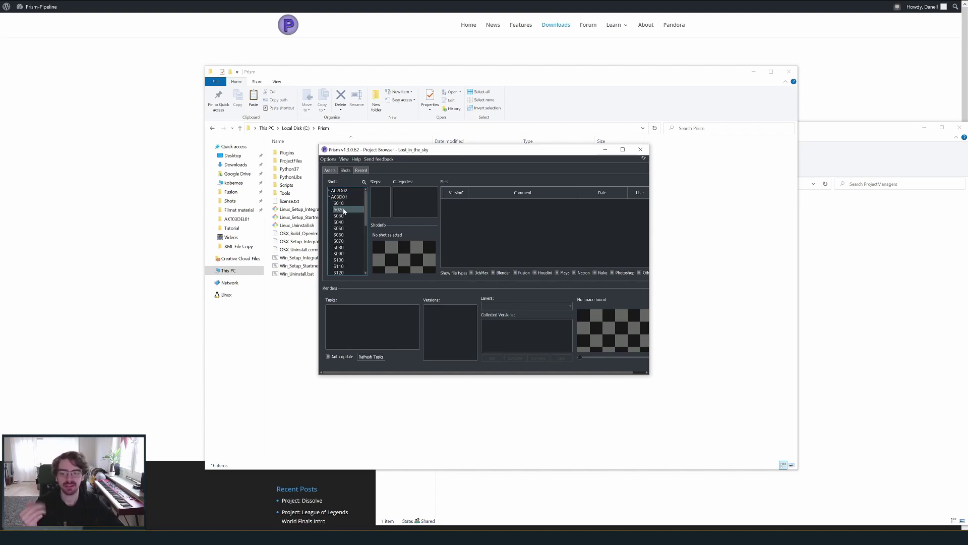
left_click(343, 210)
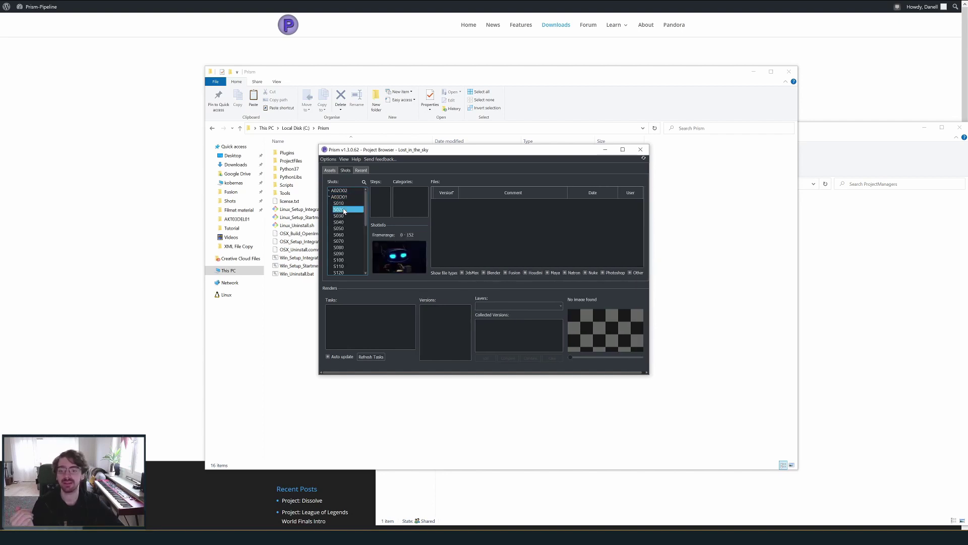
double_click(384, 196)
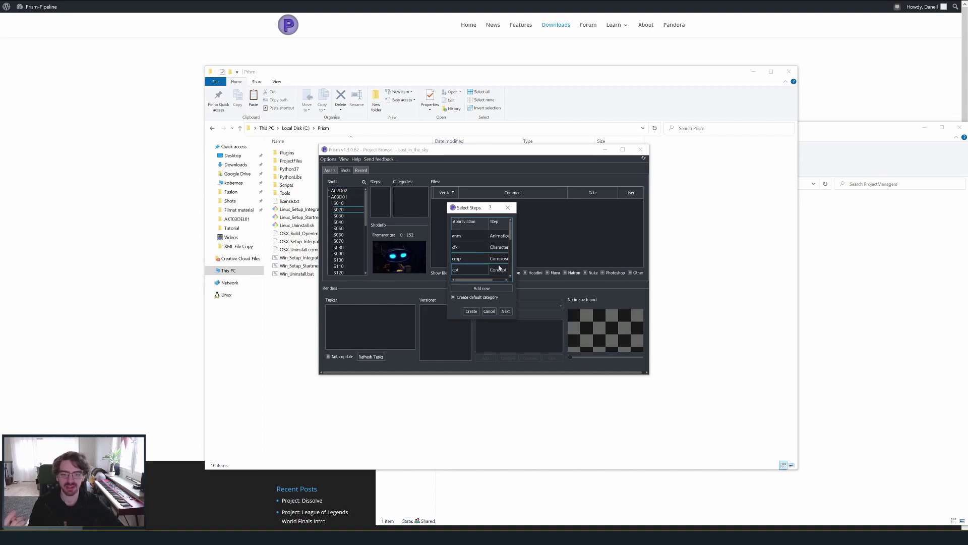
double_click(476, 259)
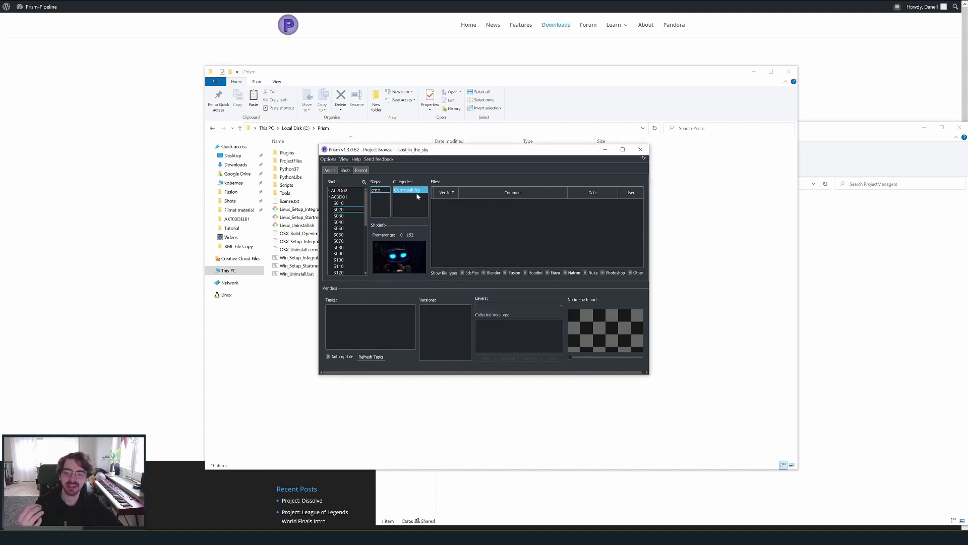
Create scene version v0001 from the EmptyScene Fusion 16 preset
right_click(468, 216)
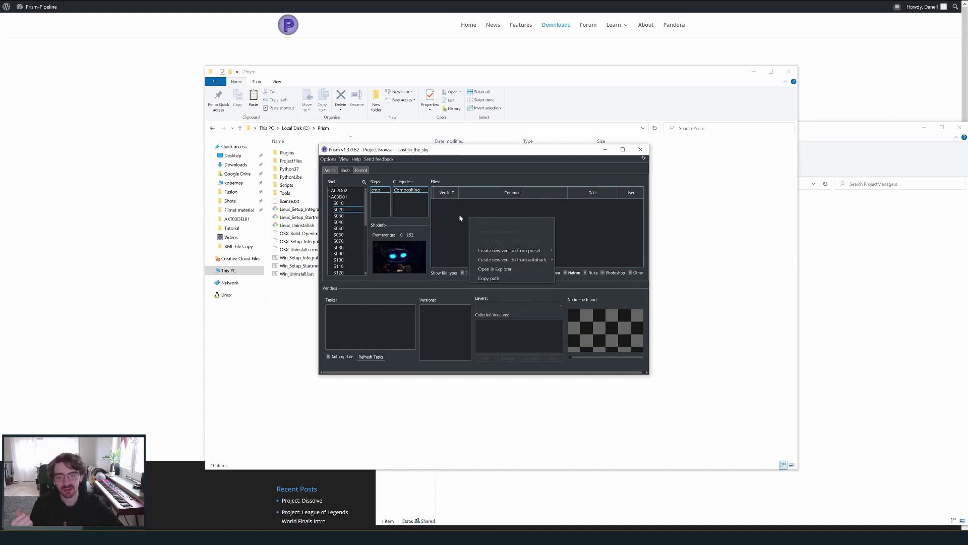
mouse_move(499, 250)
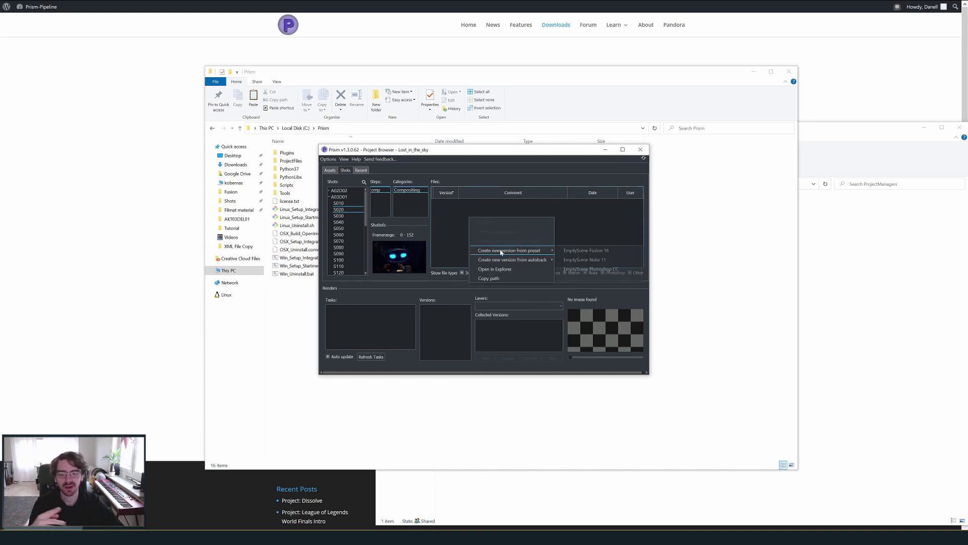
left_click(595, 251)
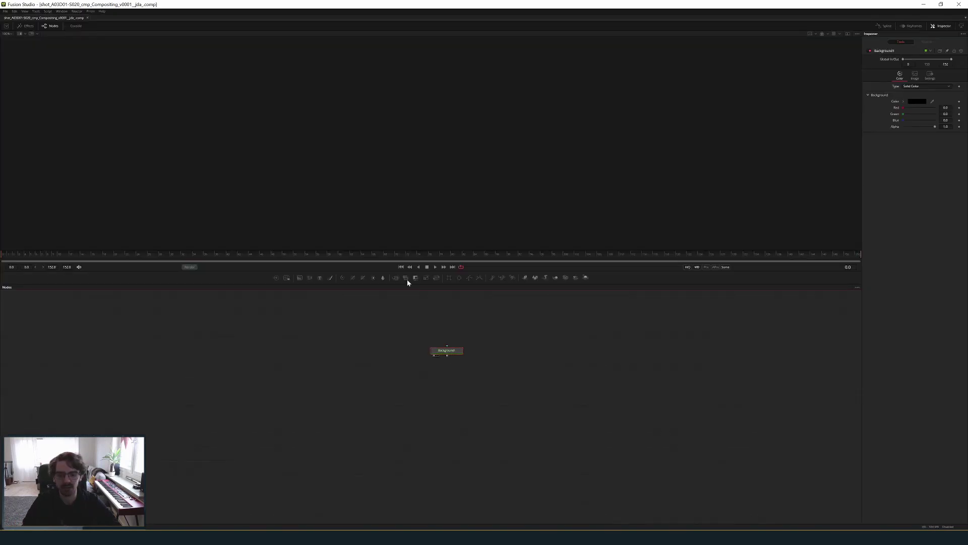
Delete the Background1 node and set the comp's end frame to 10
key("1")
key("ctrl+f")
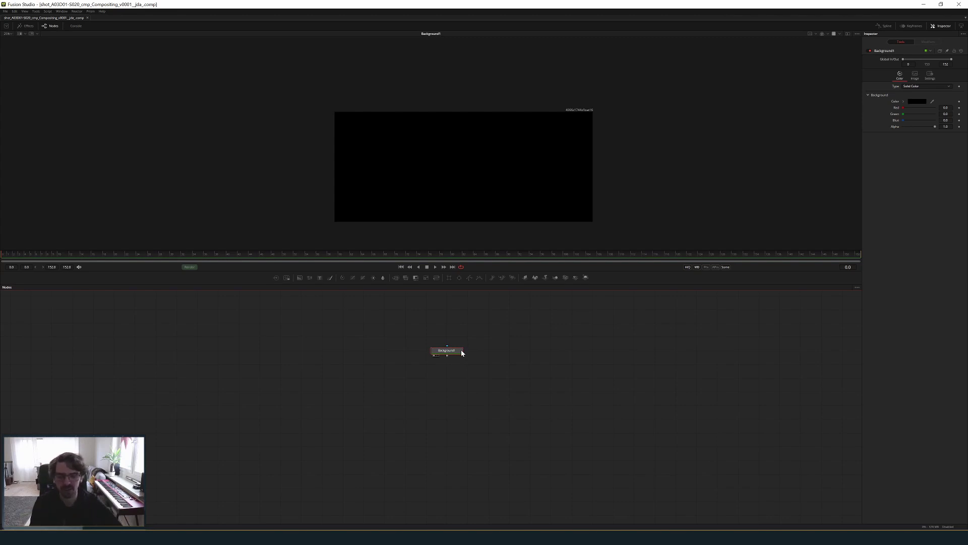
key("Delete")
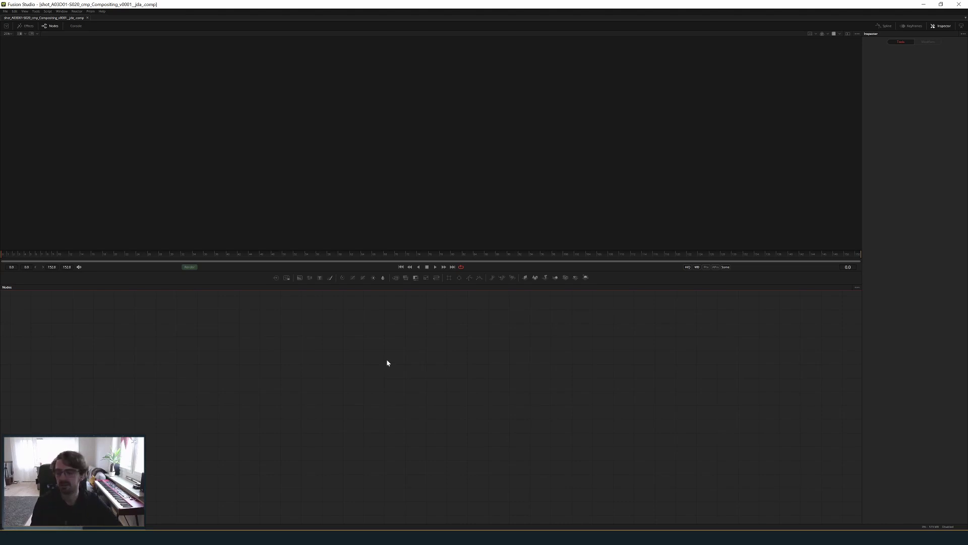
left_click(67, 266)
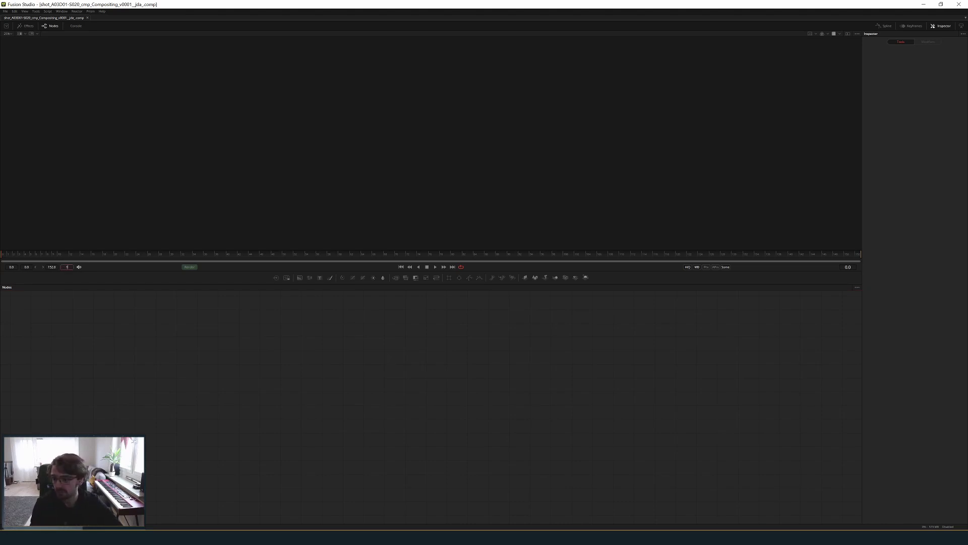
type("10")
key("Return")
Add a Fast Noise node with Scale 13.54 and Seethe Rate 0.48, and preview it
key("ctrl+space")
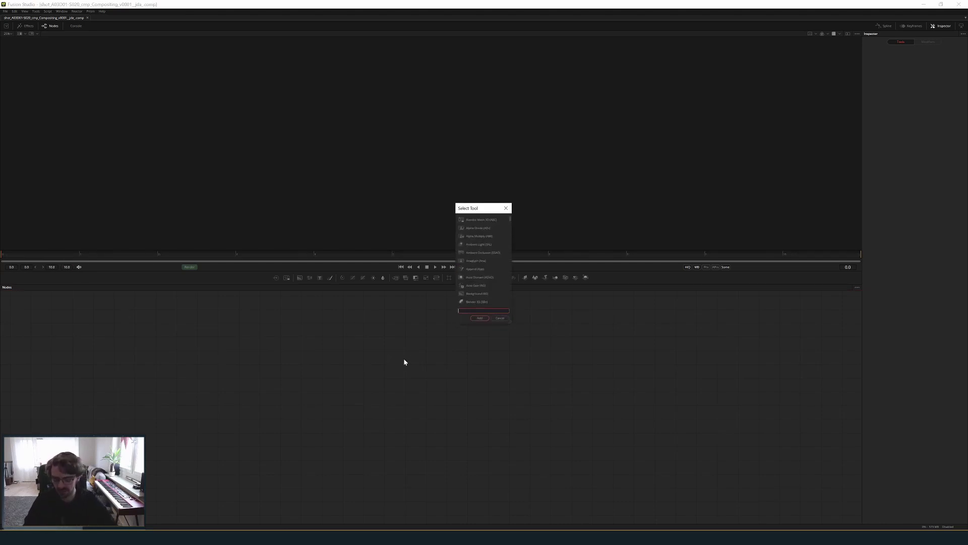
type("fastn")
key("Return")
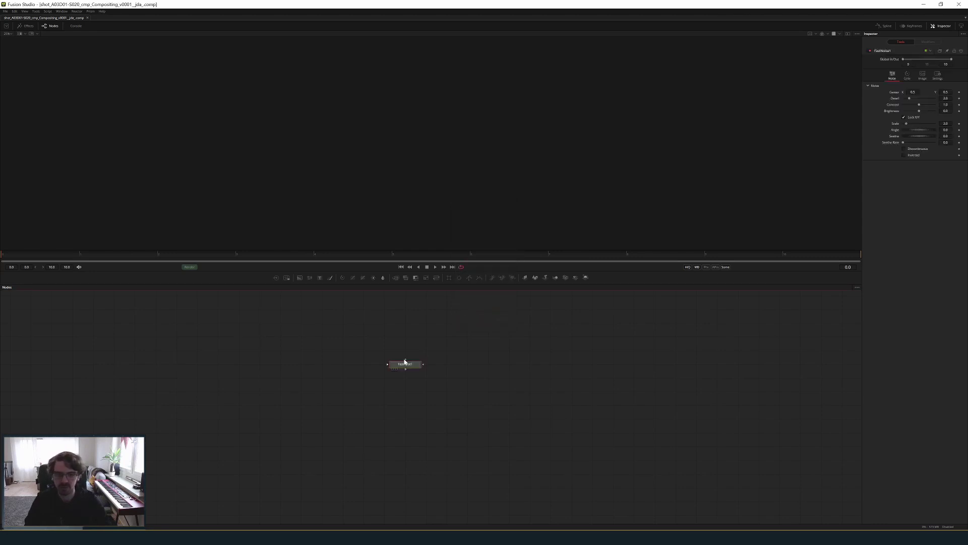
left_click_drag(405, 363, 449, 209)
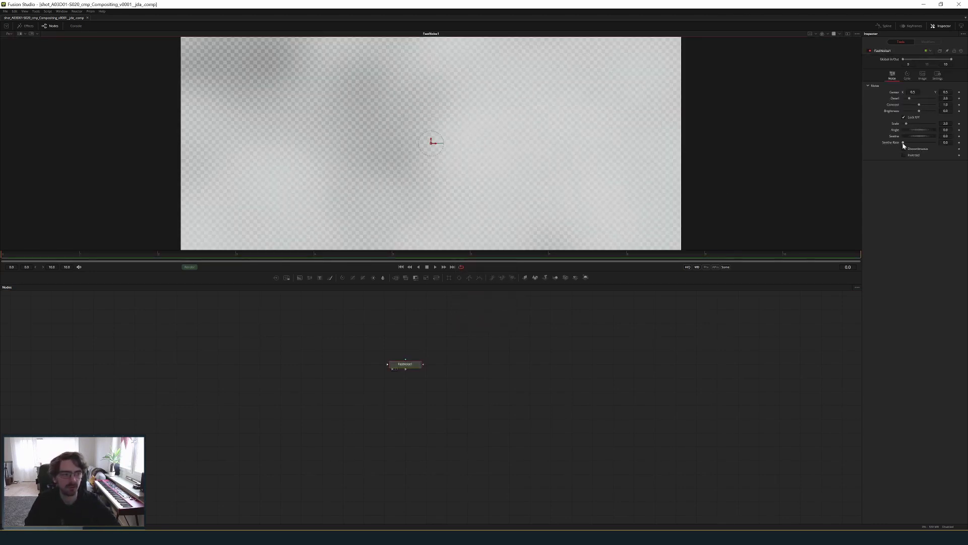
left_click_drag(903, 143, 925, 123)
key("space")
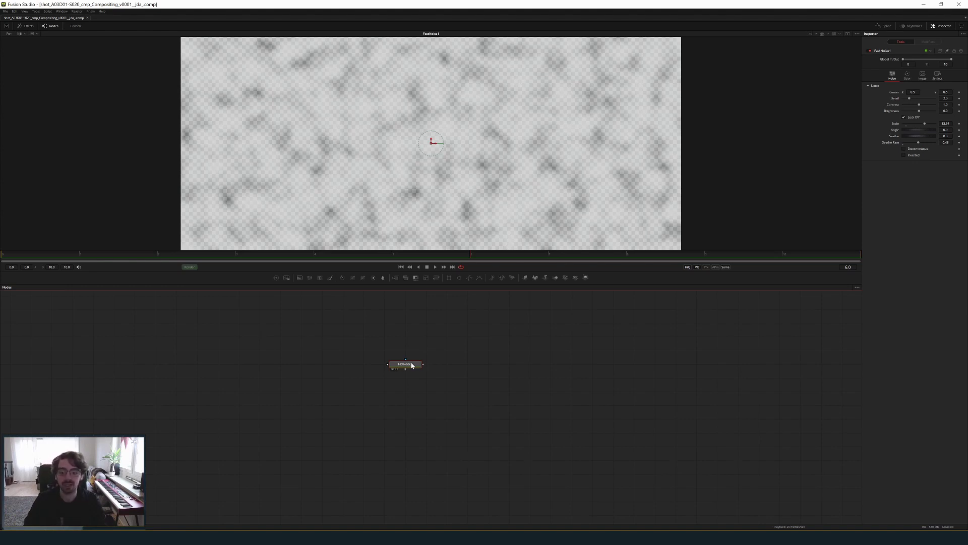
Add a WritePrism writer under FastNoise1 outputting QuickTime Movies with Apple ProRes 422 compression
key("shift+space")
type("wri")
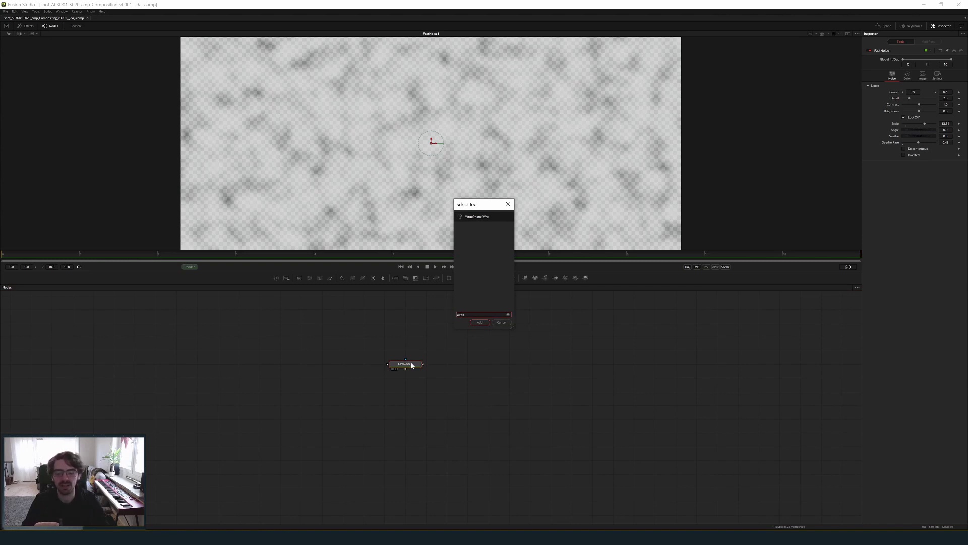
type("te")
key("Return")
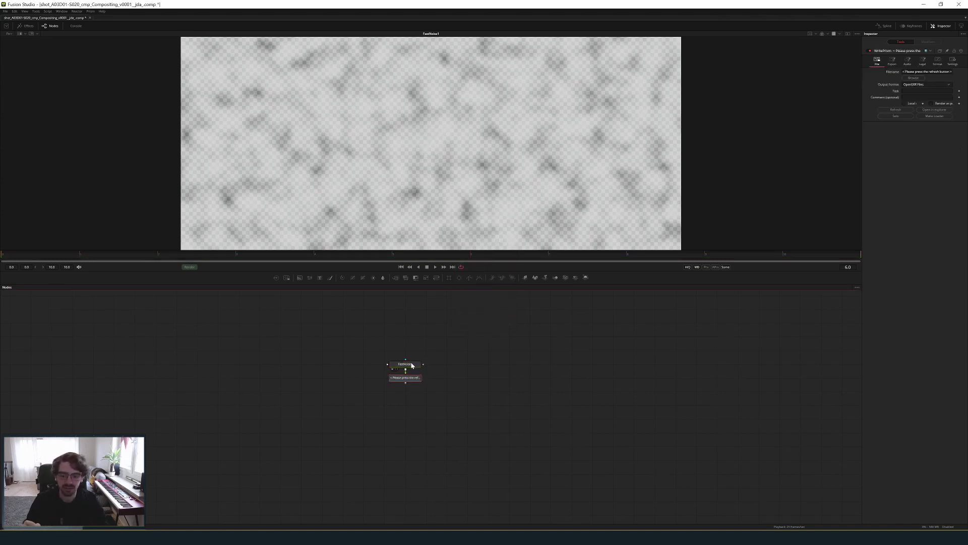
key("1")
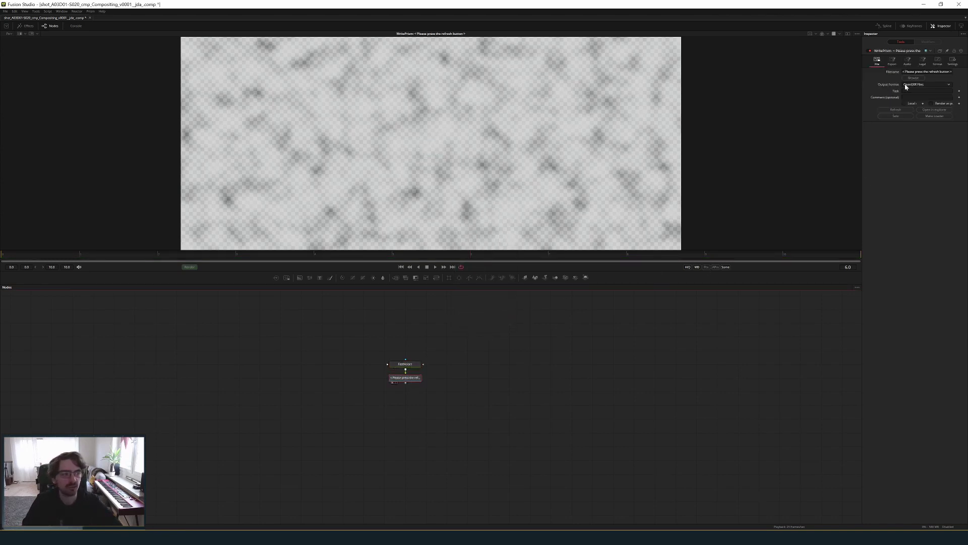
left_click(927, 86)
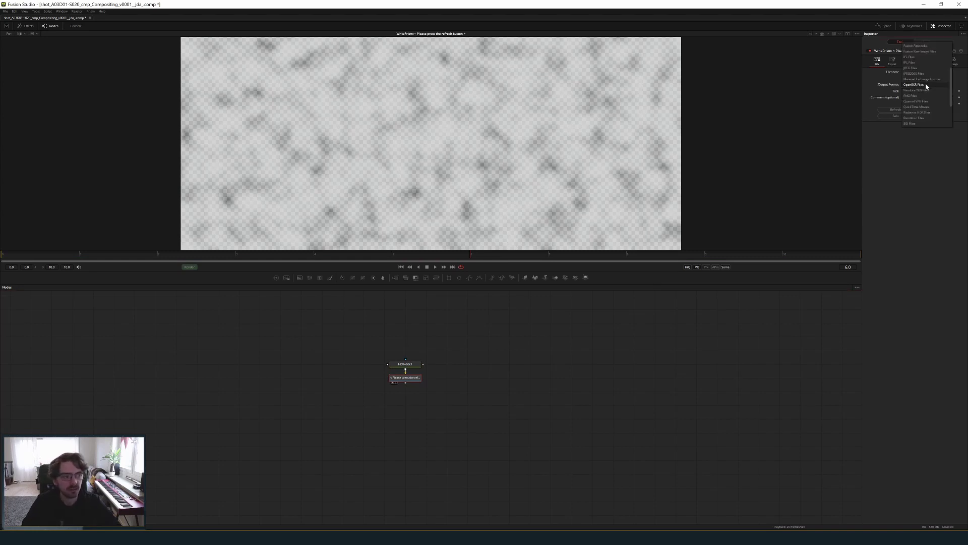
scroll(927, 88, "down", 3)
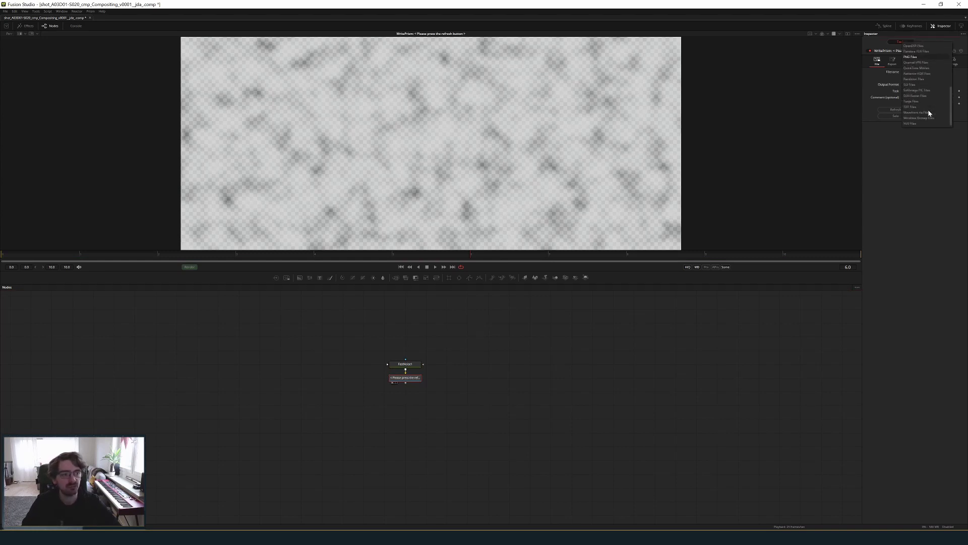
left_click(917, 68)
left_click(938, 60)
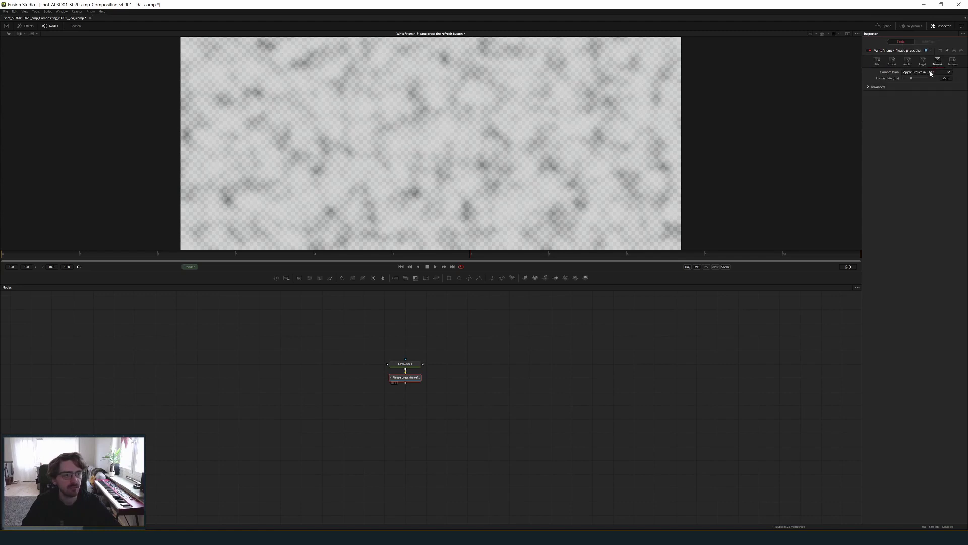
left_click(923, 73)
left_click(938, 88)
left_click(874, 61)
Set the writer's task to Final and refresh its output filename
left_click(927, 91)
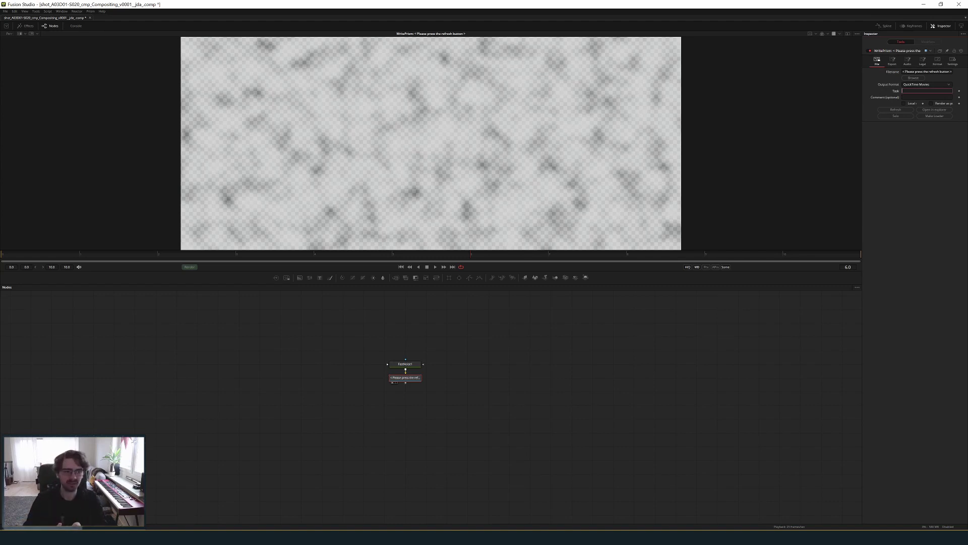
key("ctrl+a")
type("Fx")
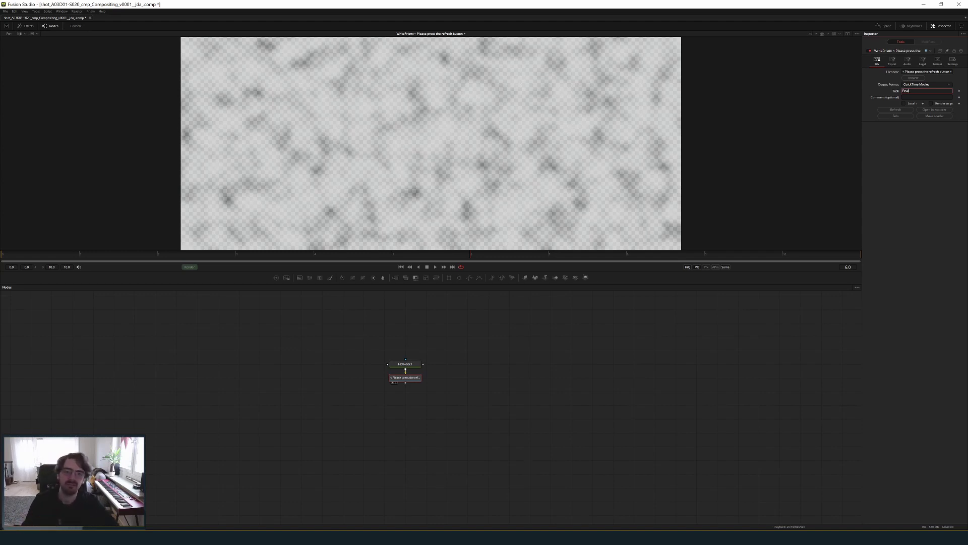
left_click(927, 97)
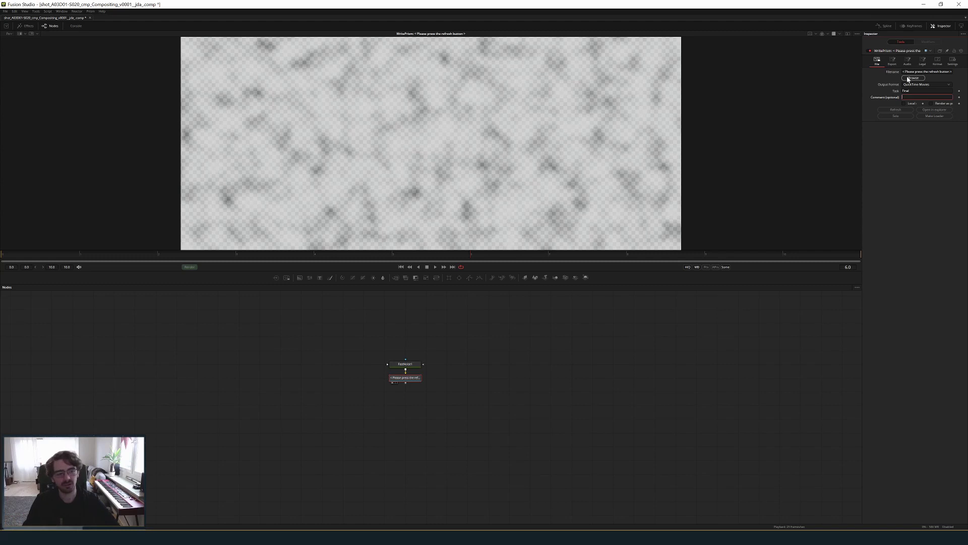
left_click(902, 112)
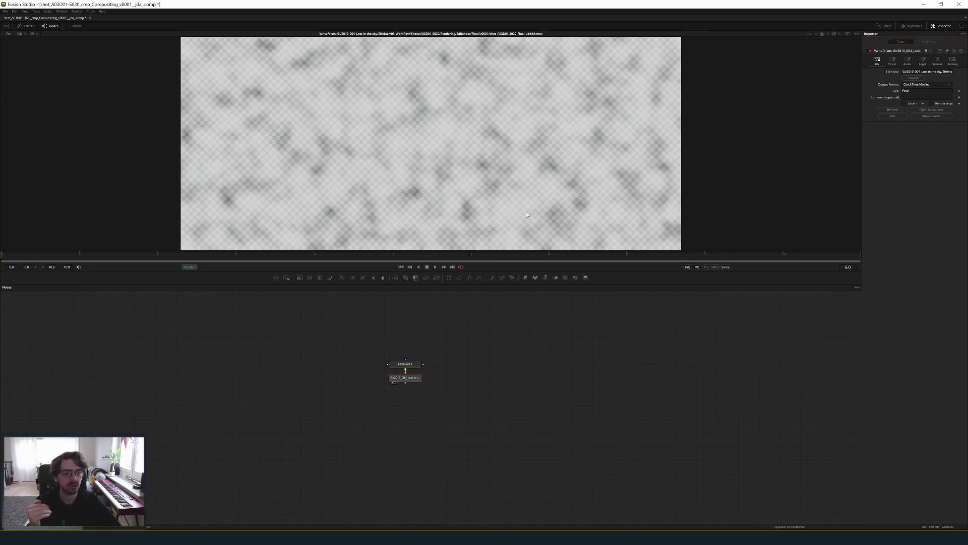
Render the comp to the Final QuickTime movie
left_click(189, 267)
left_click(420, 339)
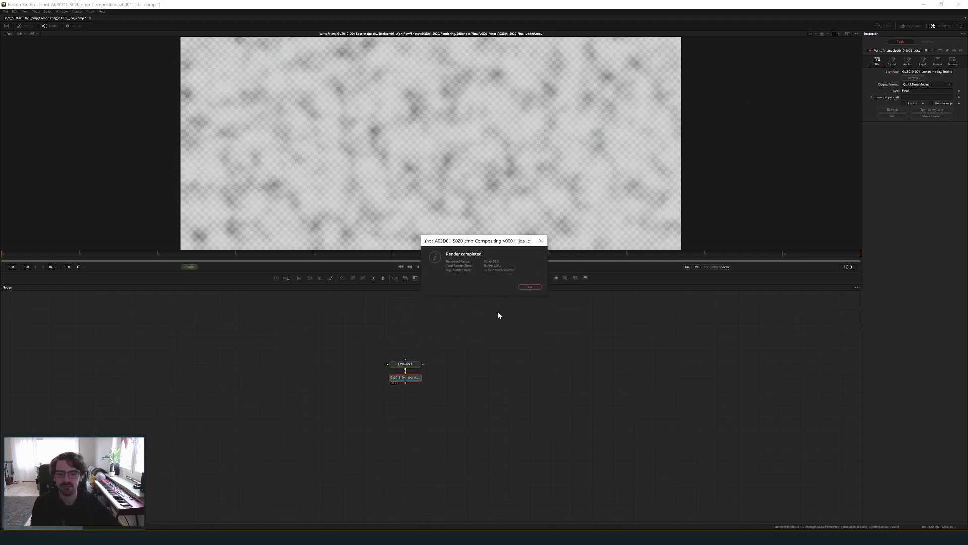
left_click(530, 287)
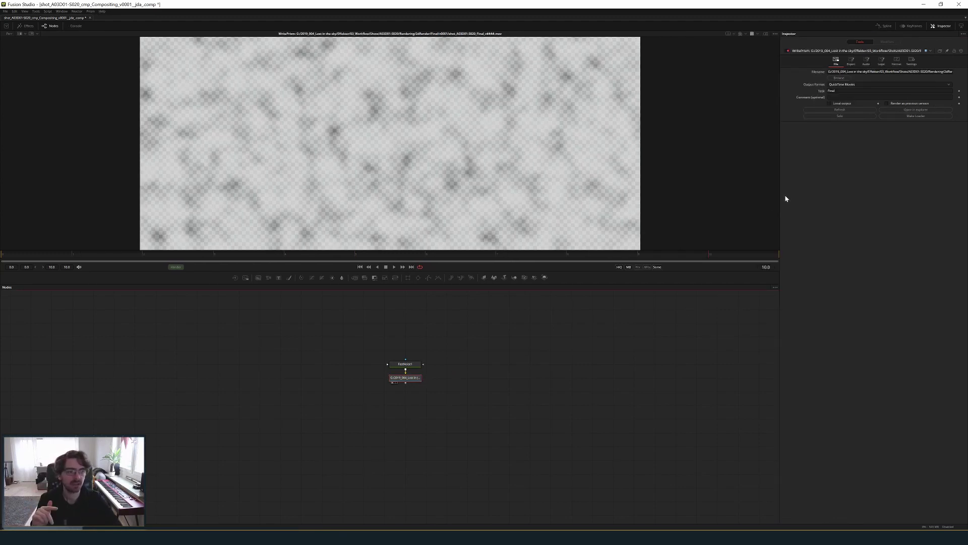
Refresh the WritePrism output so its filename advances to v0002
left_click_drag(783, 201, 630, 209)
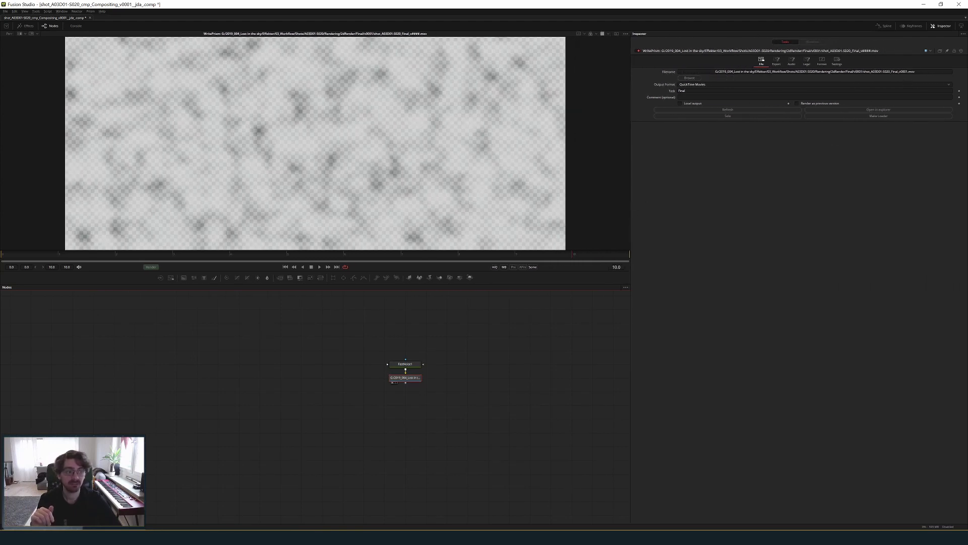
left_click(740, 110)
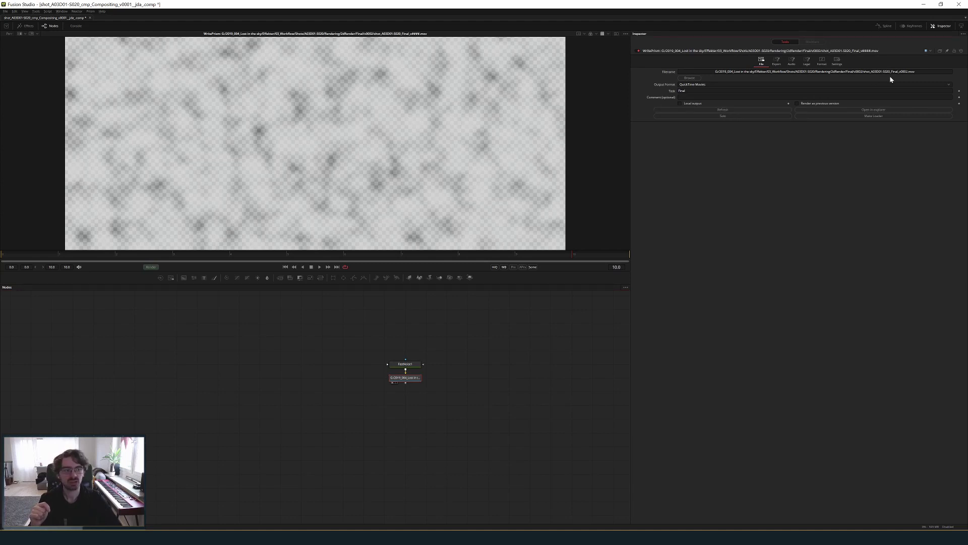
left_click(906, 71)
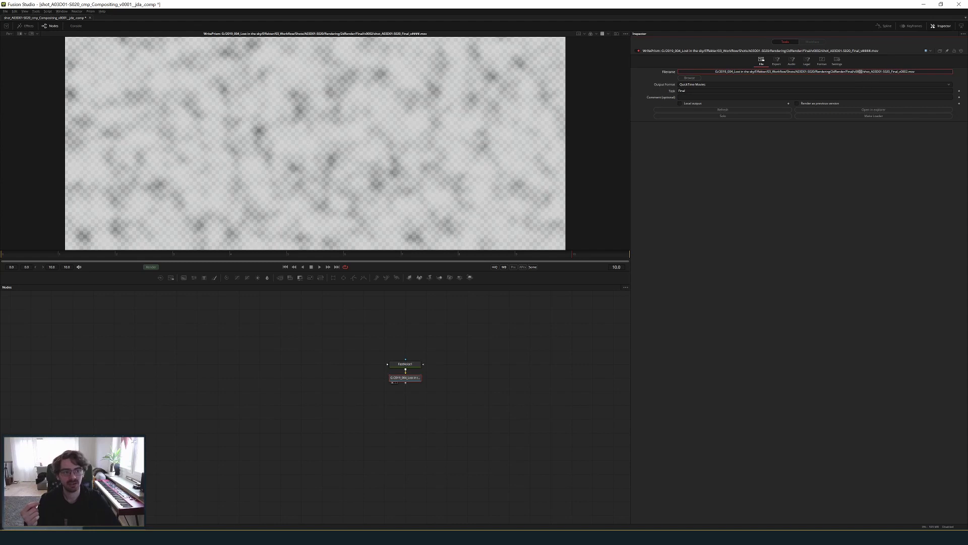
Open the Project Browser and select S020's Final (2d) render v0001 to preview its frames
left_click(556, 288)
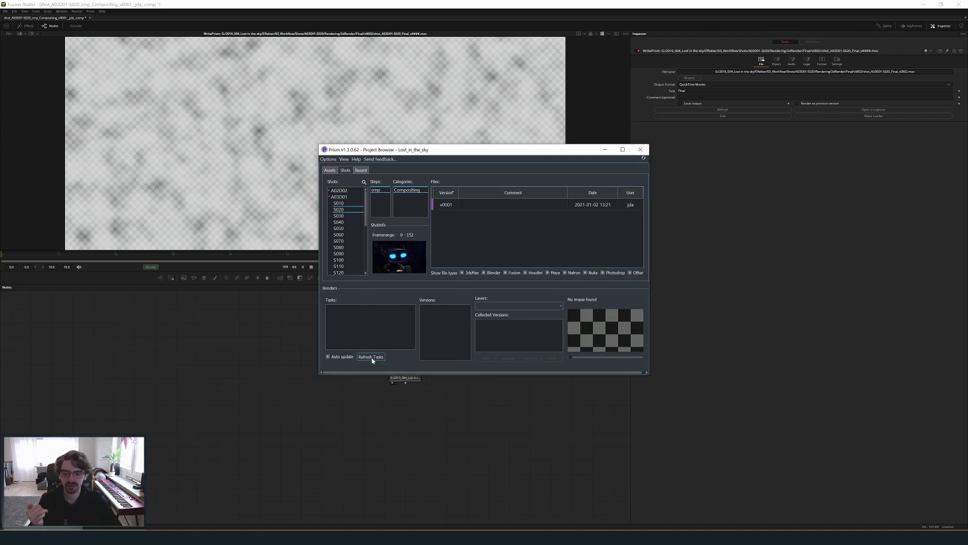
left_click(371, 357)
left_click(333, 309)
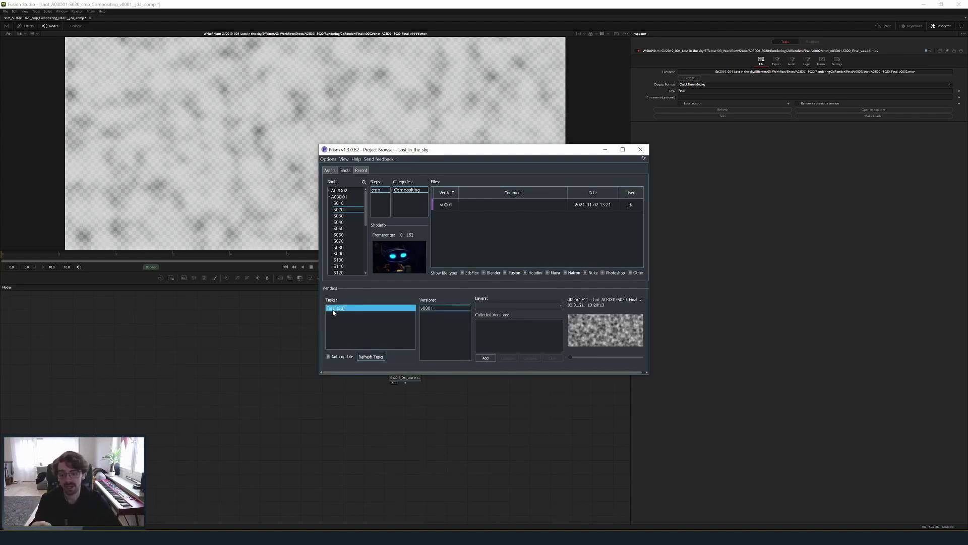
left_click(429, 308)
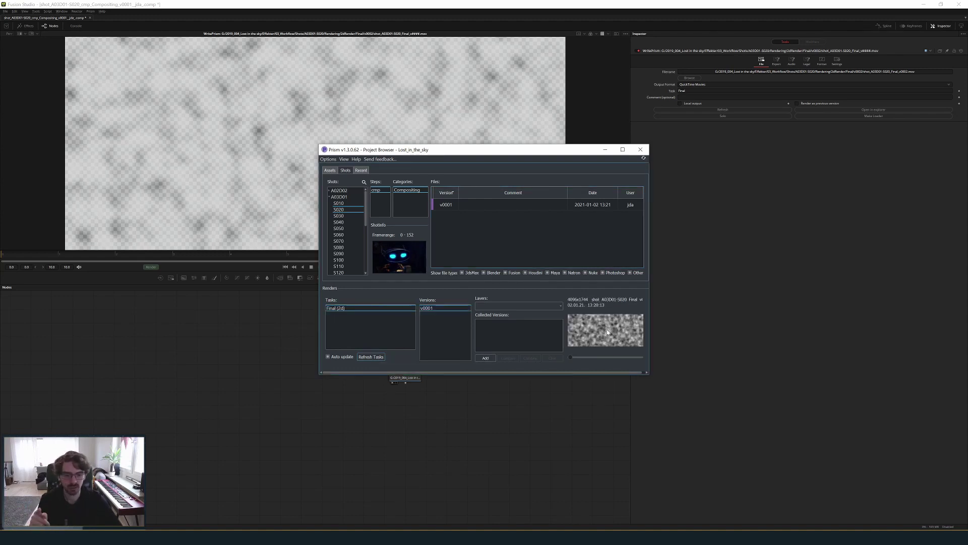
mouse_move(584, 358)
left_mouse_down()
mouse_move(629, 361)
mouse_move(566, 360)
left_mouse_up()
left_click_drag(653, 378, 709, 405)
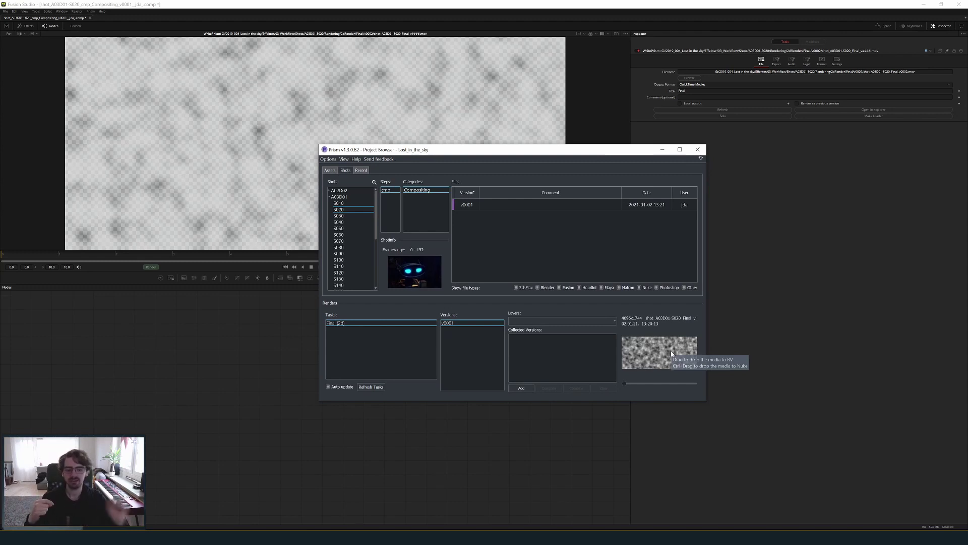
Publish the Final v0001 preview to Kitsu's Compositing task with Work In Progress status
right_click(641, 350)
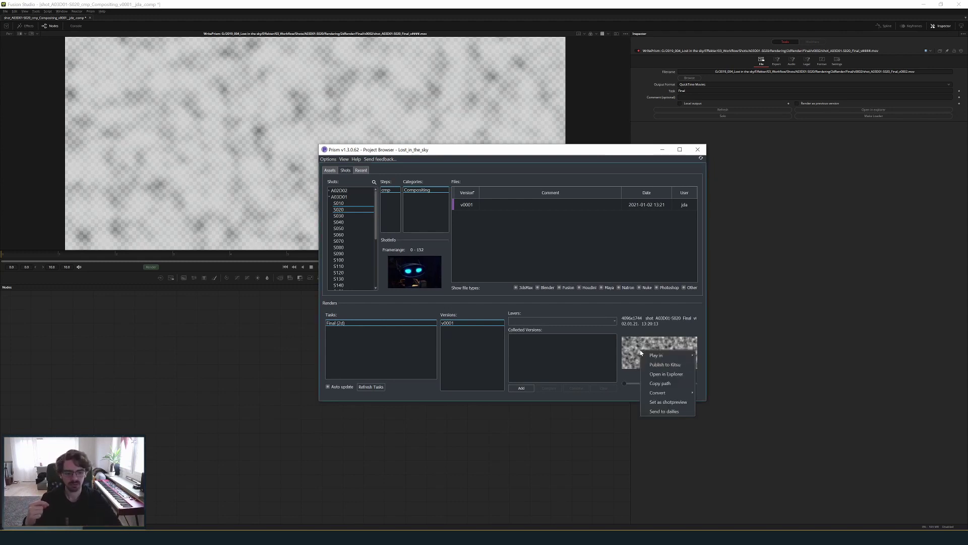
left_click(675, 366)
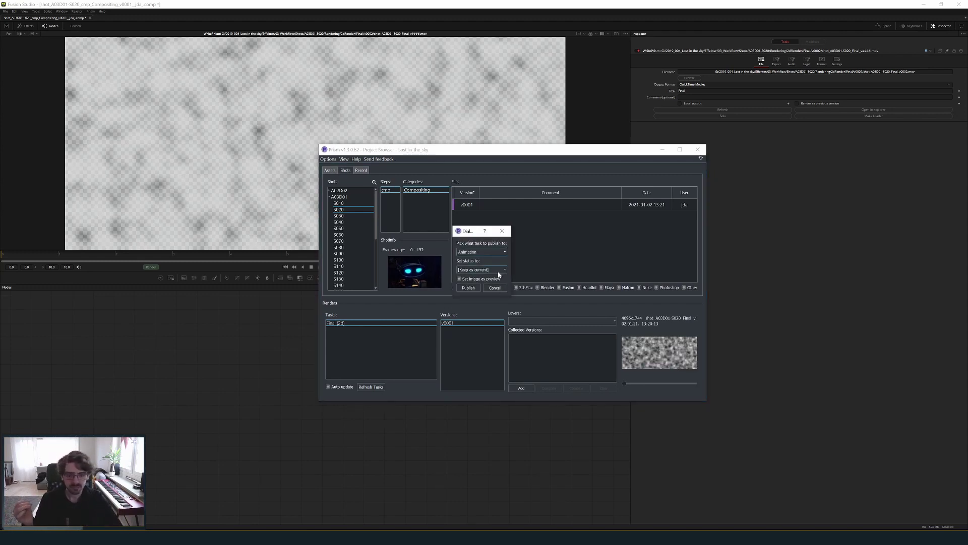
left_click(477, 252)
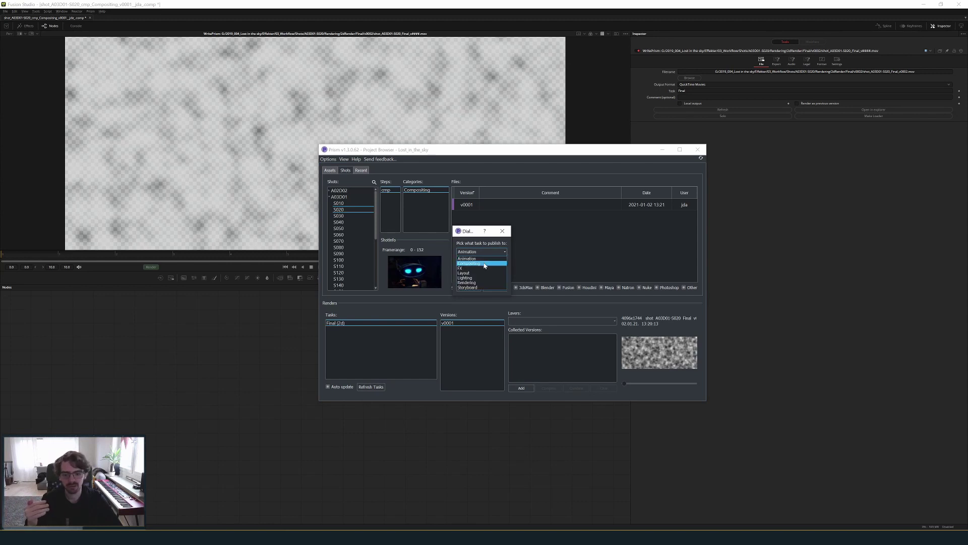
left_click(480, 263)
left_click(478, 270)
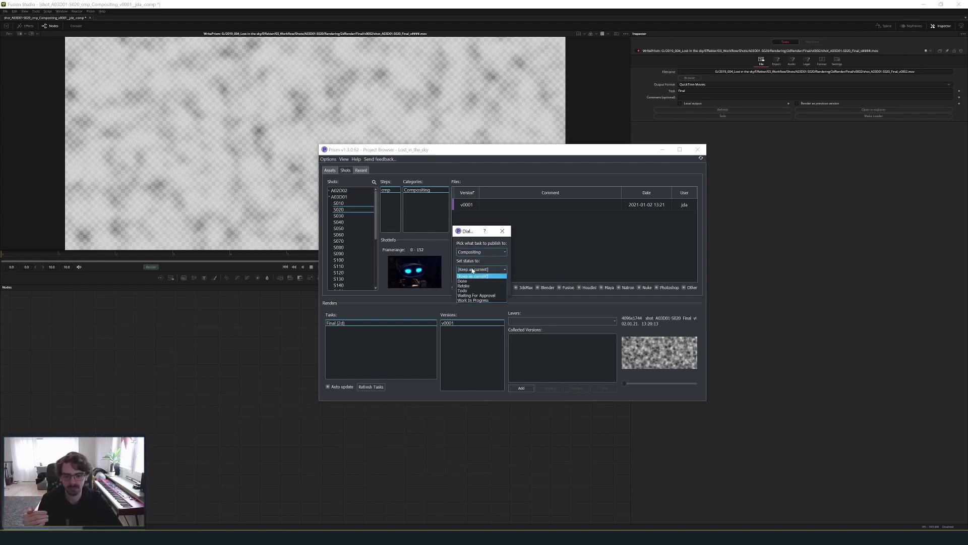
left_click(498, 300)
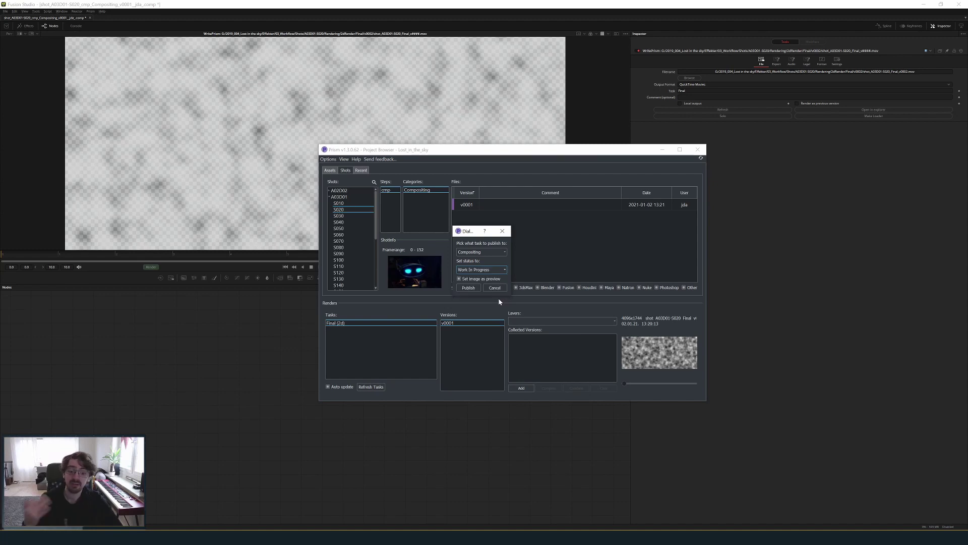
left_click(468, 288)
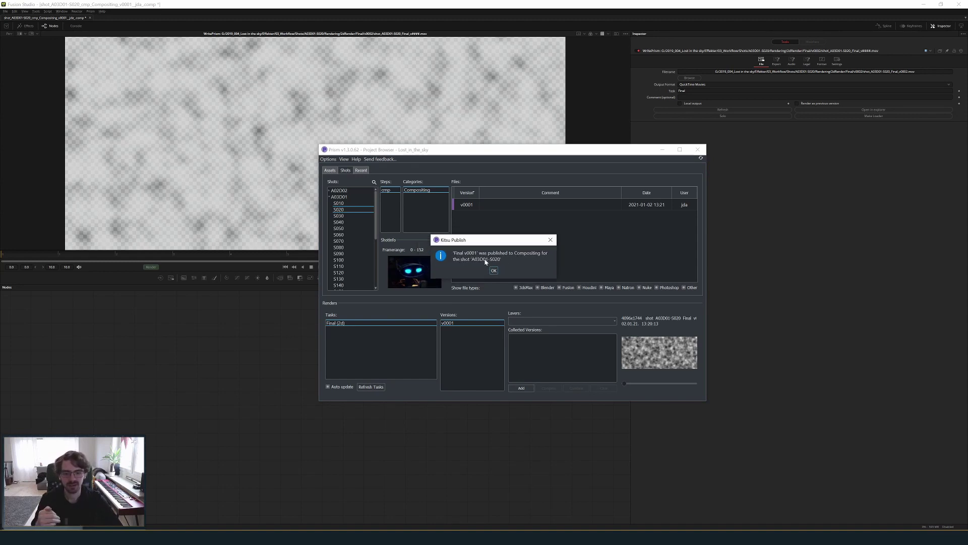
left_click(494, 271)
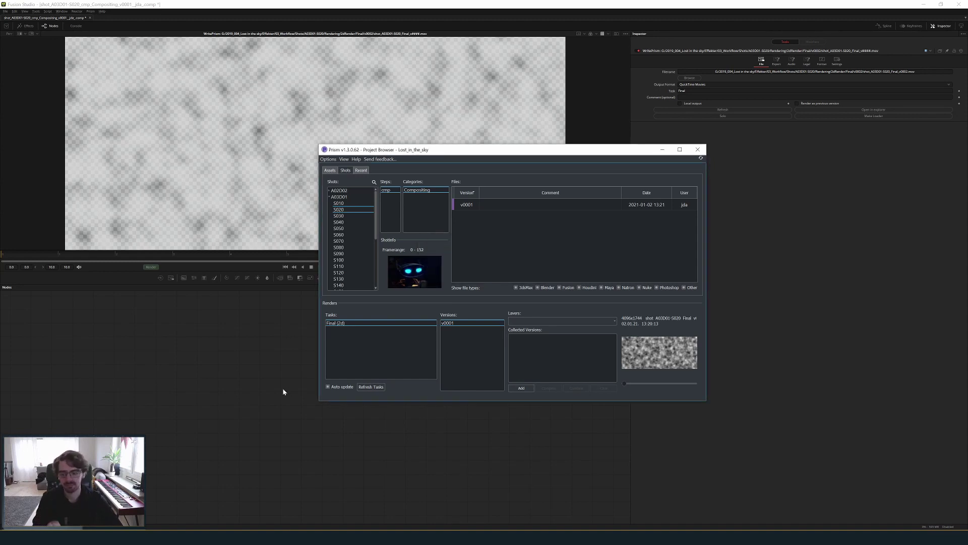
Open the project in Kitsu and check shot S020's Compositing task under A03D01
left_click(328, 159)
mouse_move(359, 252)
left_click(413, 258)
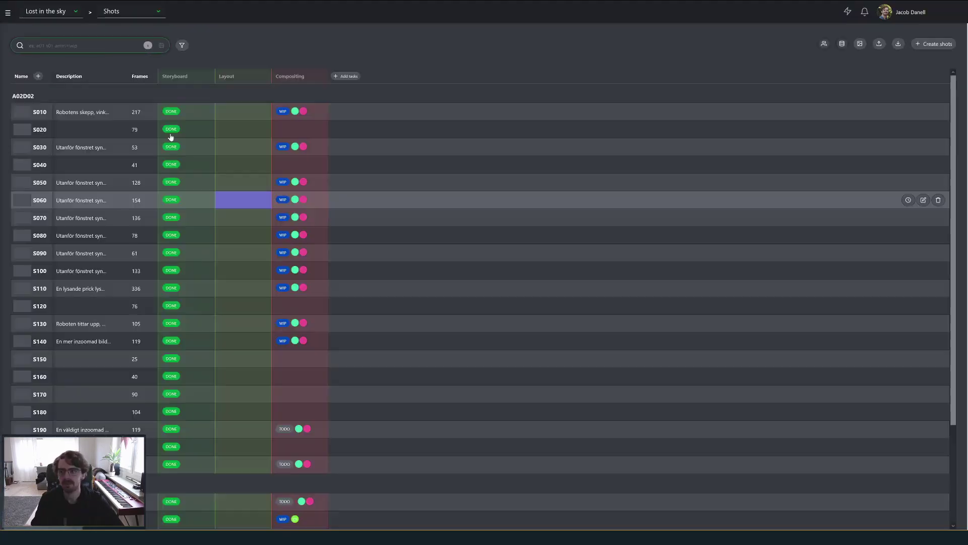
scroll(148, 202, "down", 7)
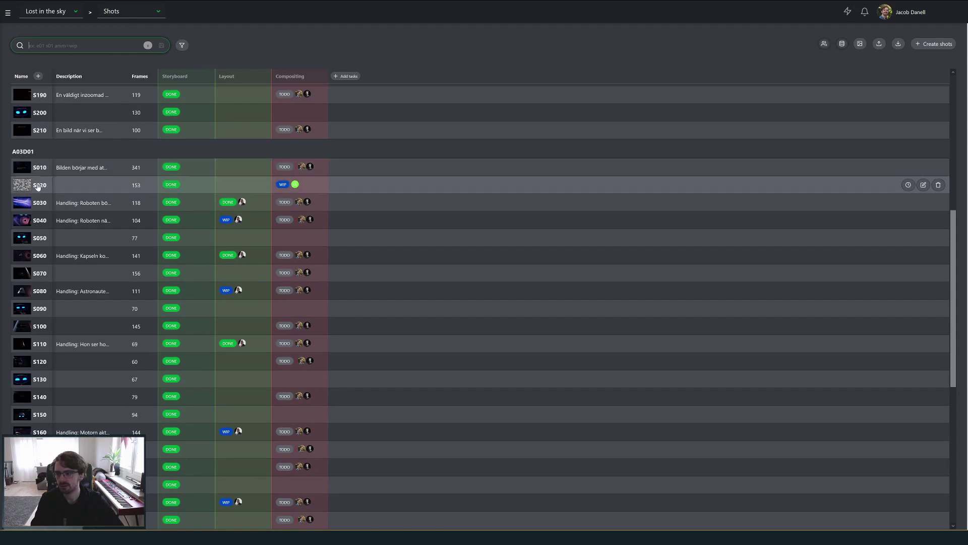
left_click(305, 187)
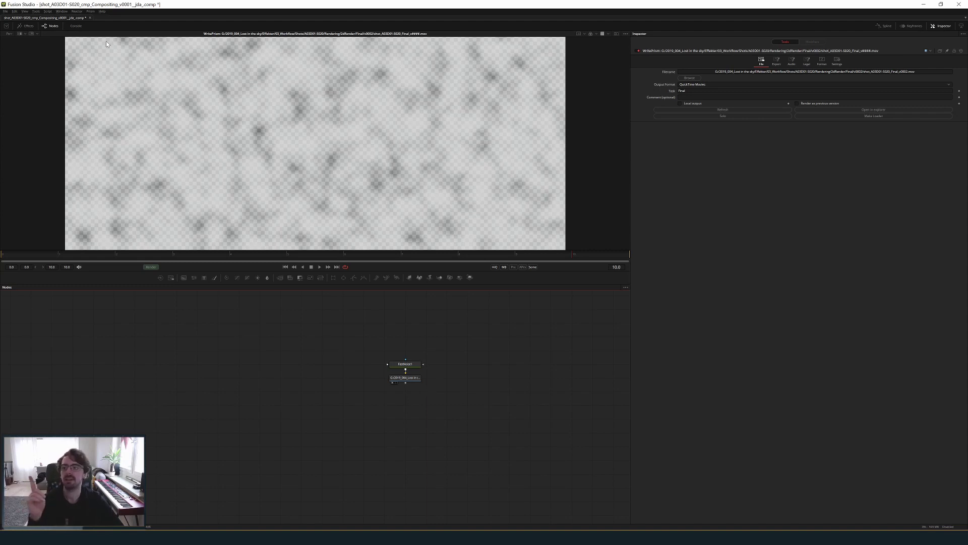
Save the comp as version v0002 through Prism, then open the Save with Comment dialog
left_click(91, 12)
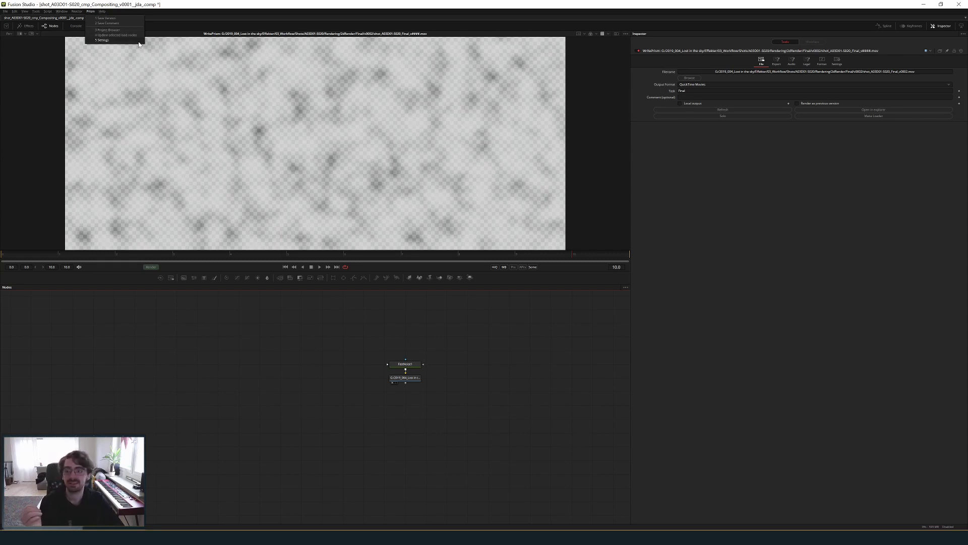
left_click(6, 11)
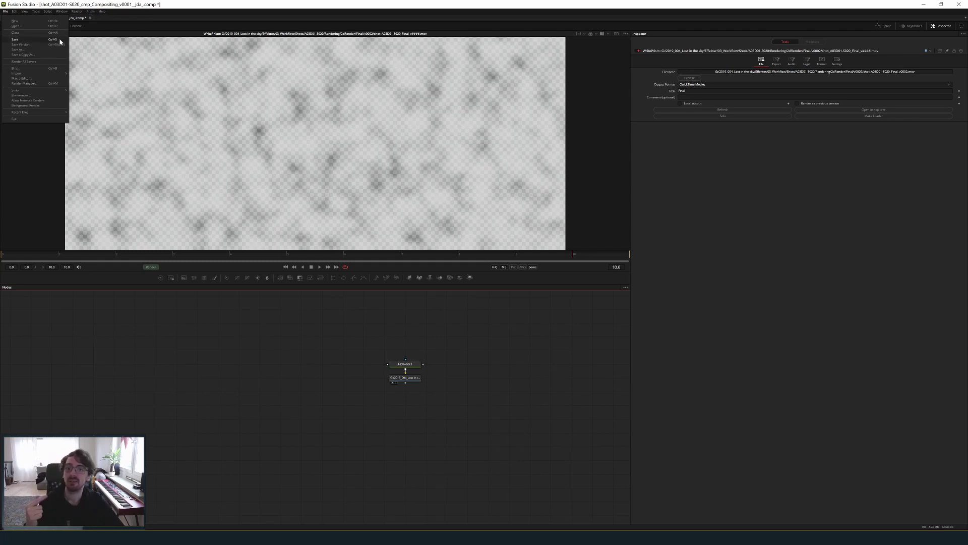
left_click(88, 12)
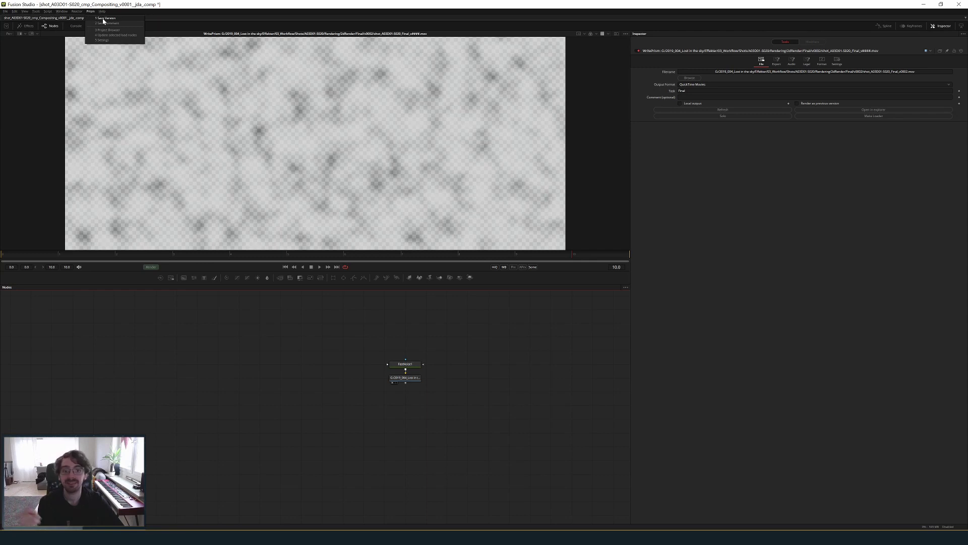
left_click(104, 19)
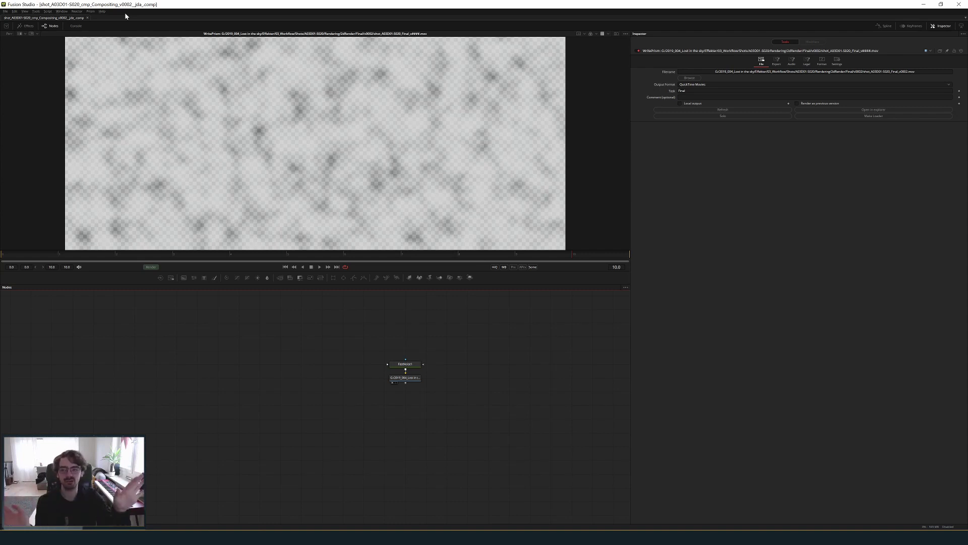
left_click(91, 11)
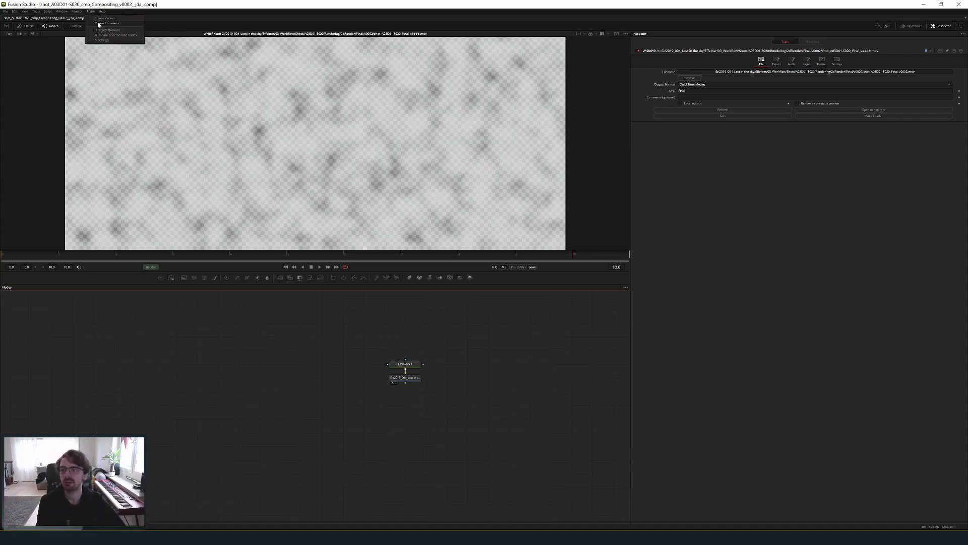
left_click(107, 23)
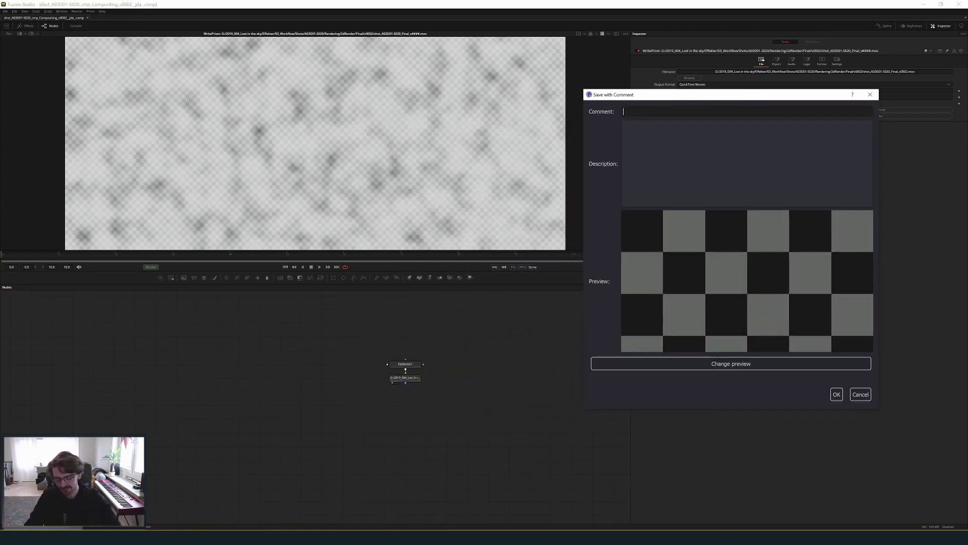
Save the comp as v0003 with comment 'This-is-a-comment', description 'And a bunch of descriptions', and a new viewer preview
type("This-is-a-comment")
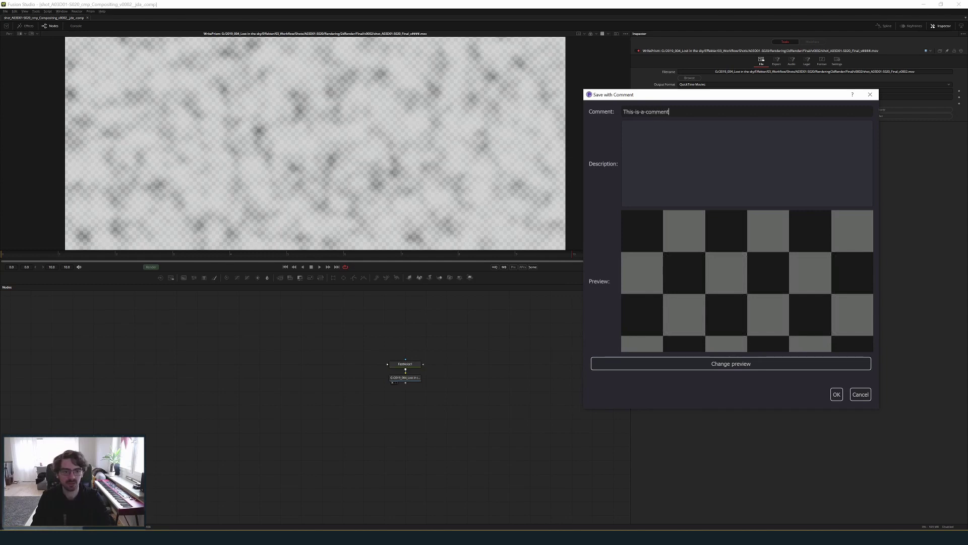
key("Tab")
type("And a bunch o")
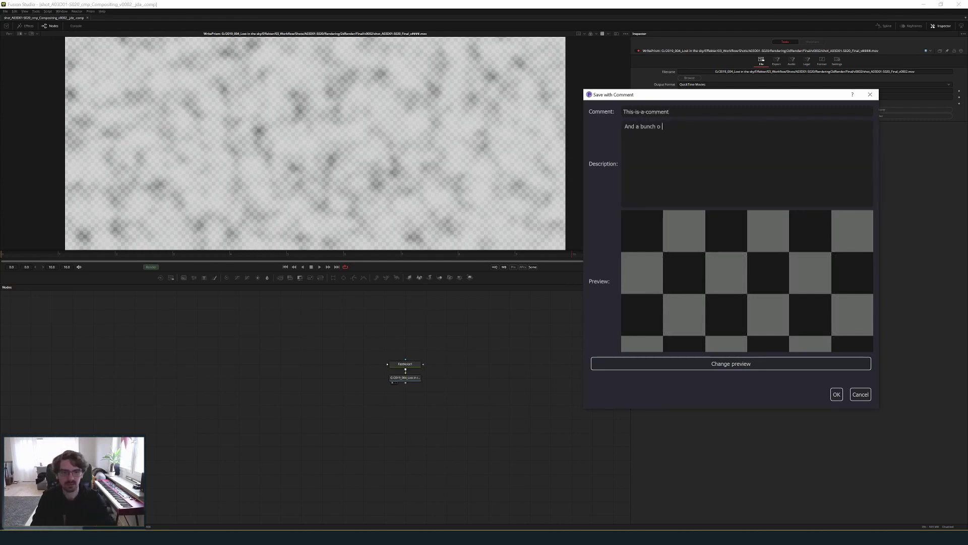
key("BackSpace")
type("f descriptions")
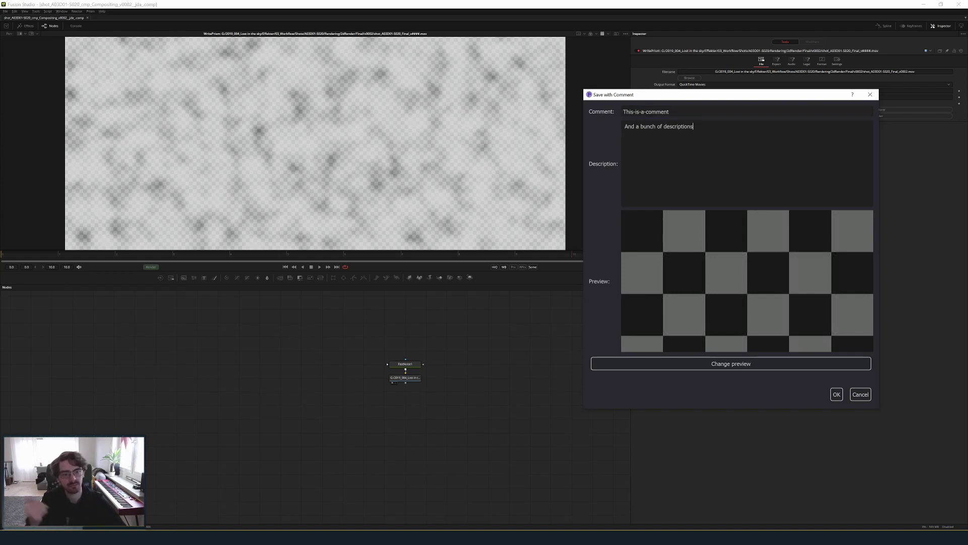
left_click(837, 394)
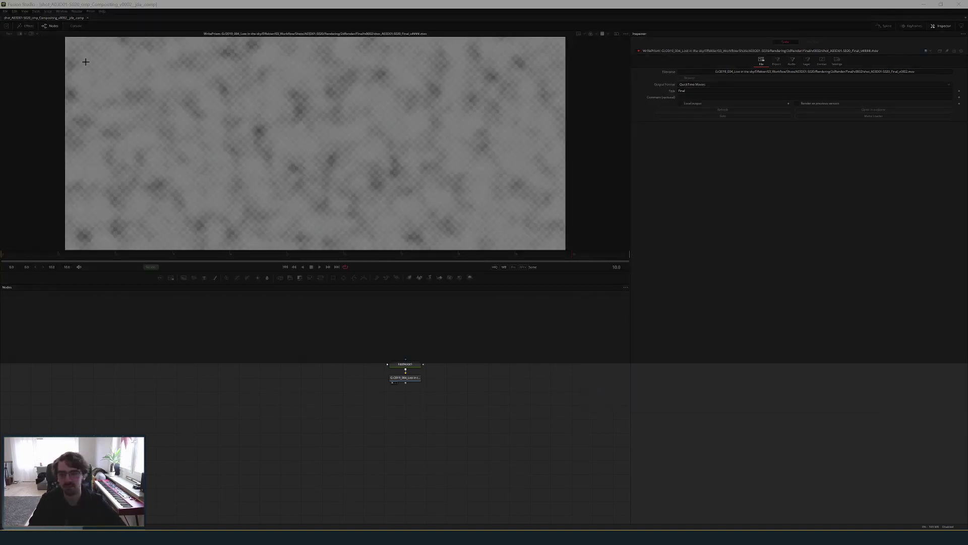
left_click_drag(75, 49, 564, 371)
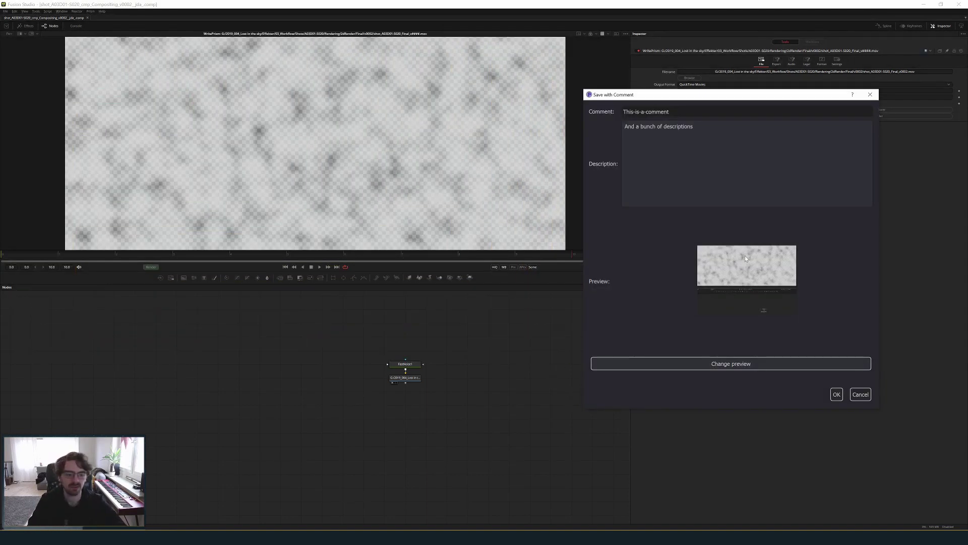
left_click(836, 395)
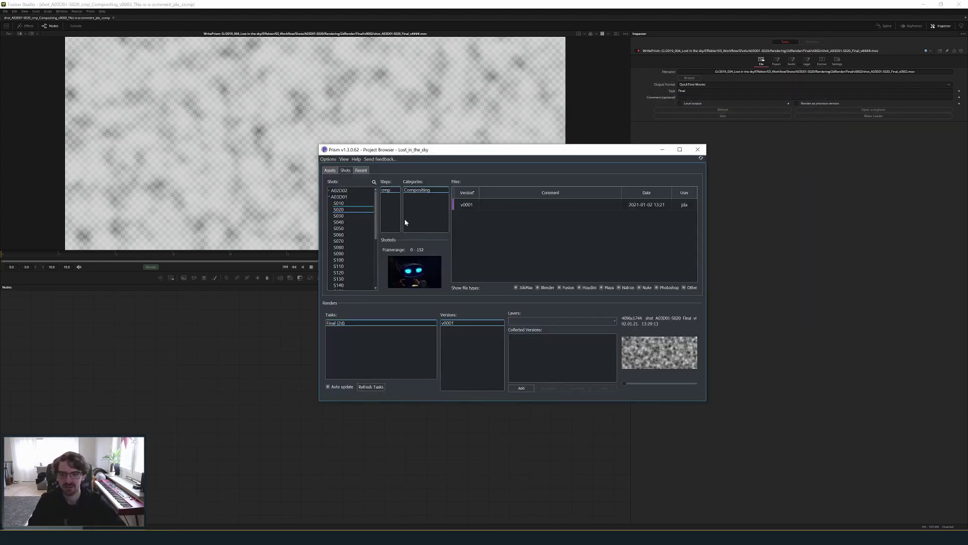
Refresh the Project Browser and check that v0003 is listed with its comment
left_click(701, 159)
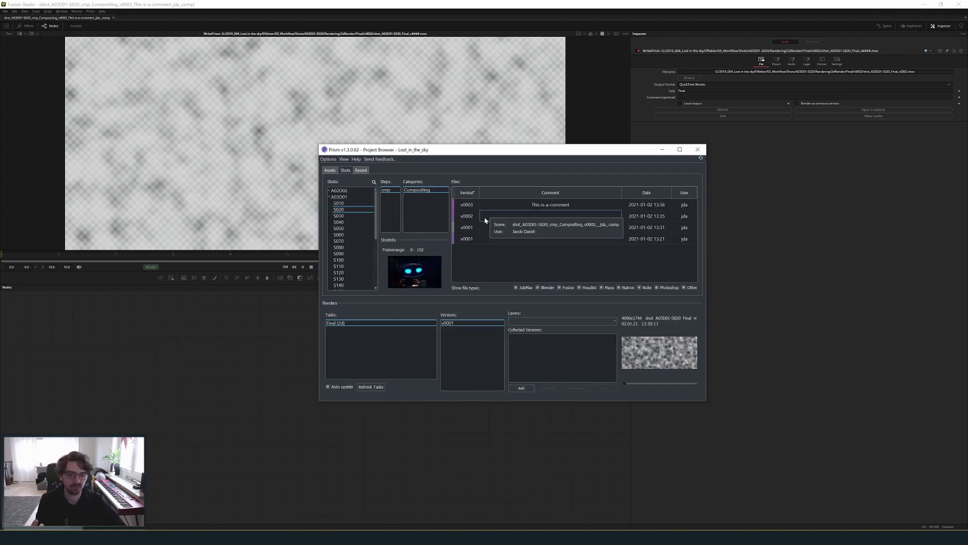
mouse_move(490, 211)
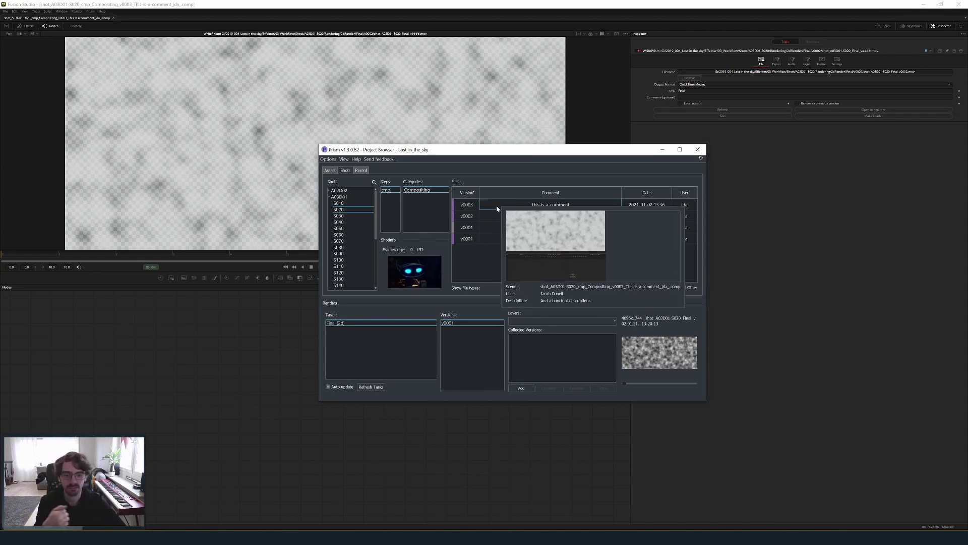
left_click(508, 231)
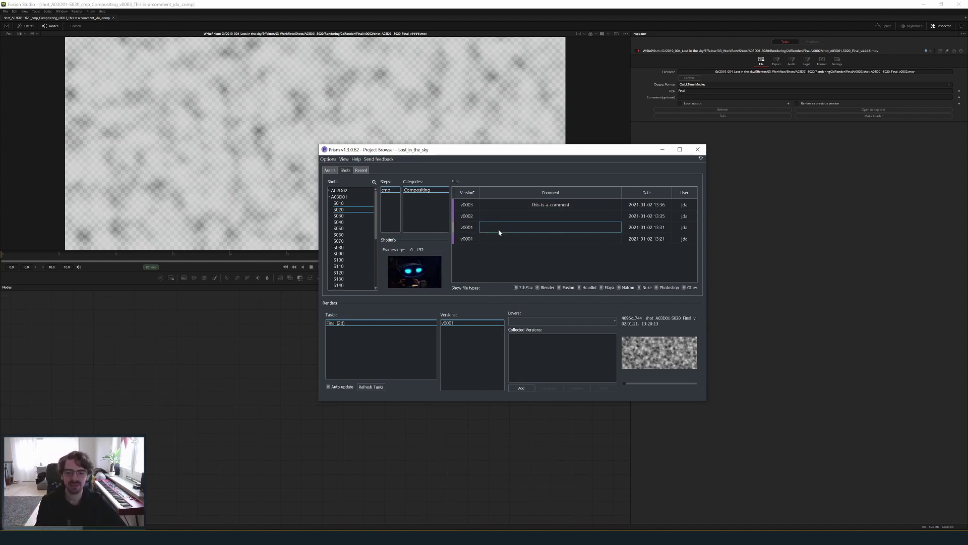
left_click(469, 228)
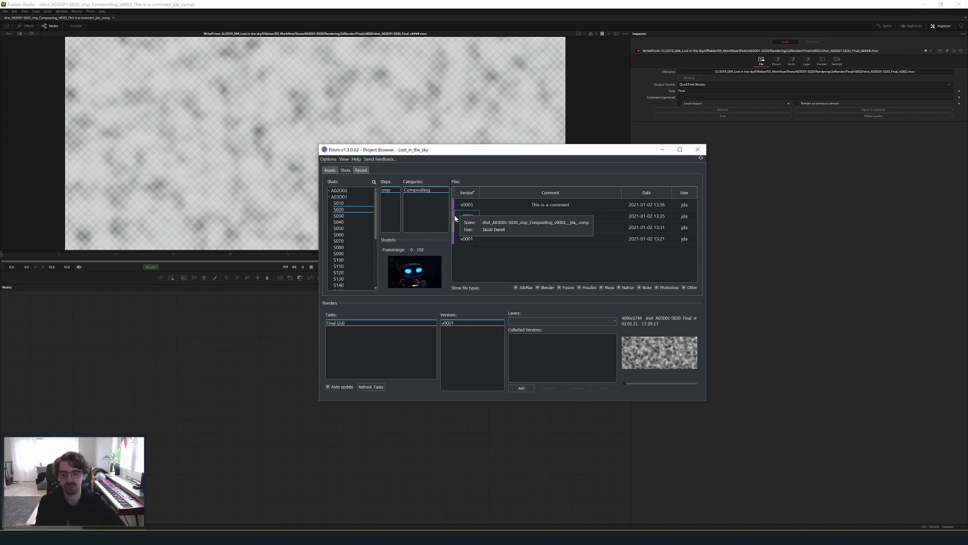
Drag the Final render from the Project Browser into the Fusion comp as a Loader and play it back
left_click(246, 282)
left_click(91, 11)
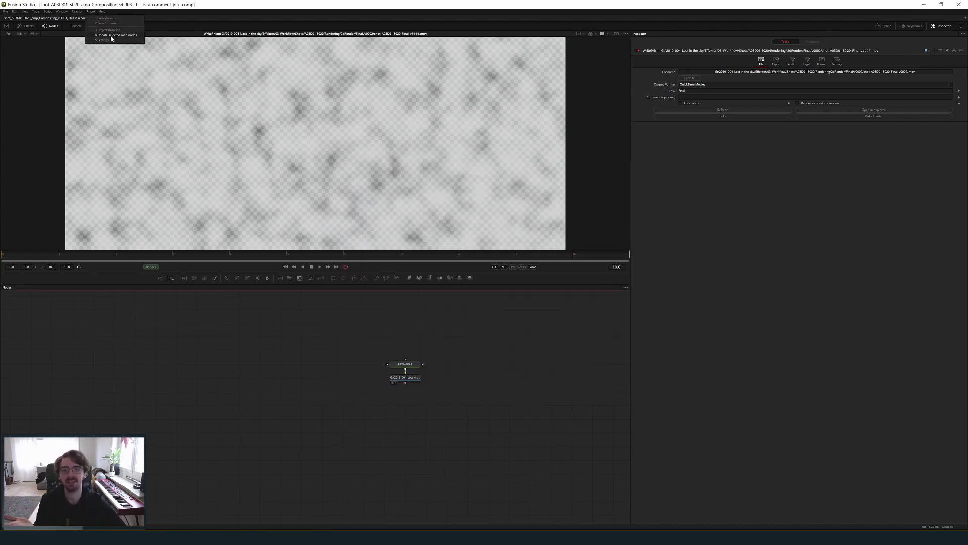
key("3")
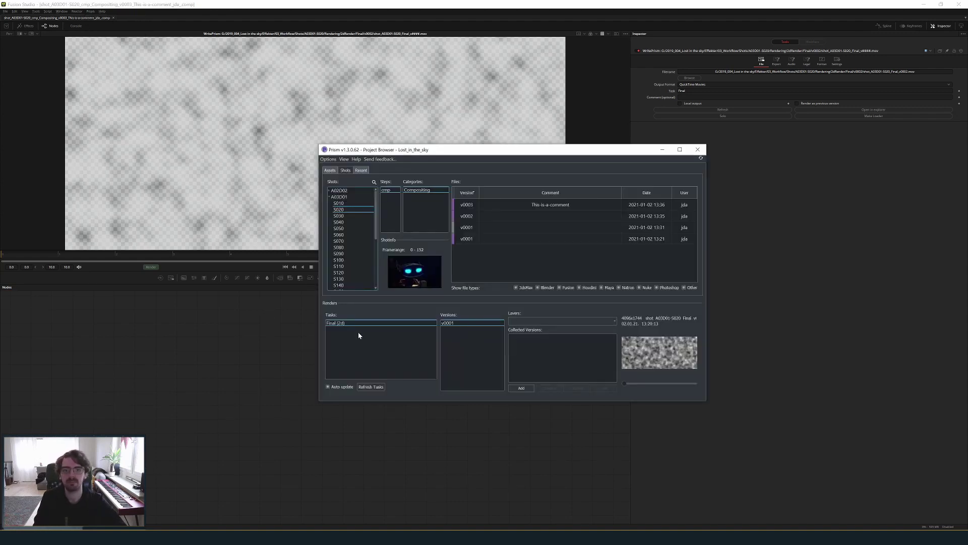
left_click_drag(661, 354, 281, 378)
key("1")
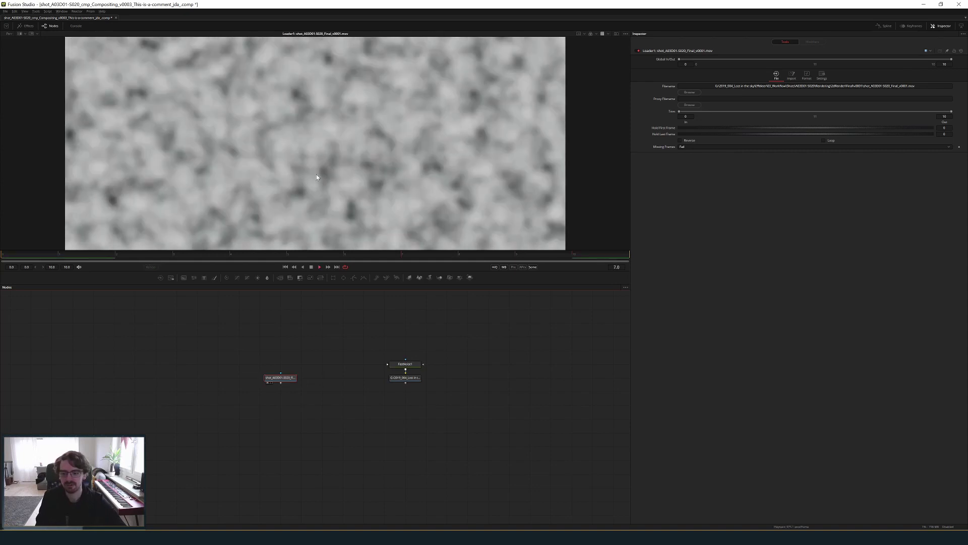
key("space")
left_click(406, 378)
key("1")
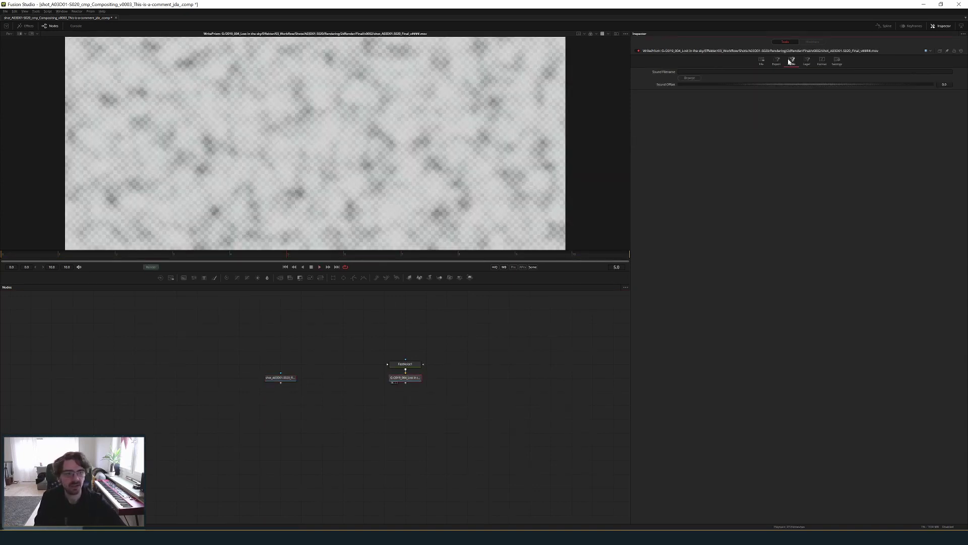
Make the FastNoise1 noise opaque magenta: raise Color 1 red and alpha, lower Color 2 green
left_click(406, 365)
left_click_drag(678, 108, 819, 109)
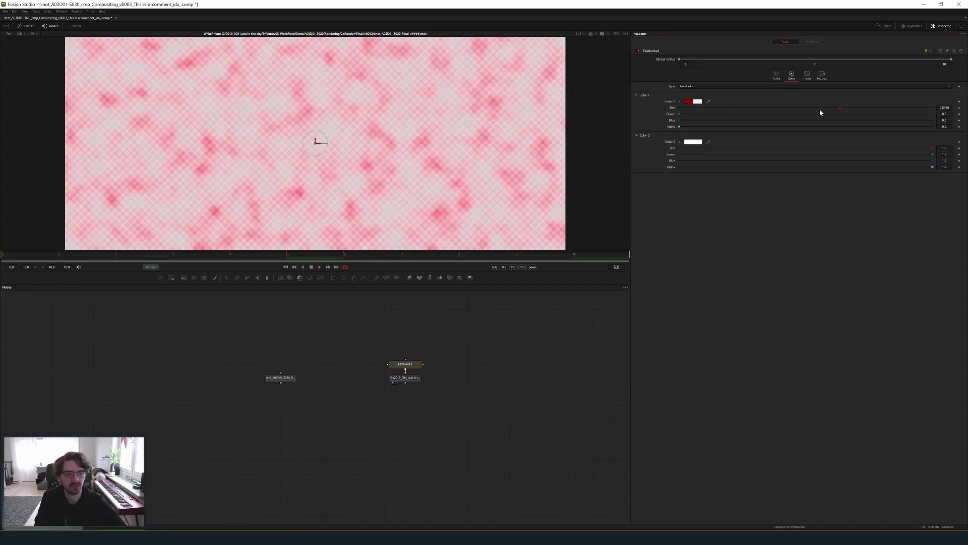
left_click_drag(933, 154, 789, 155)
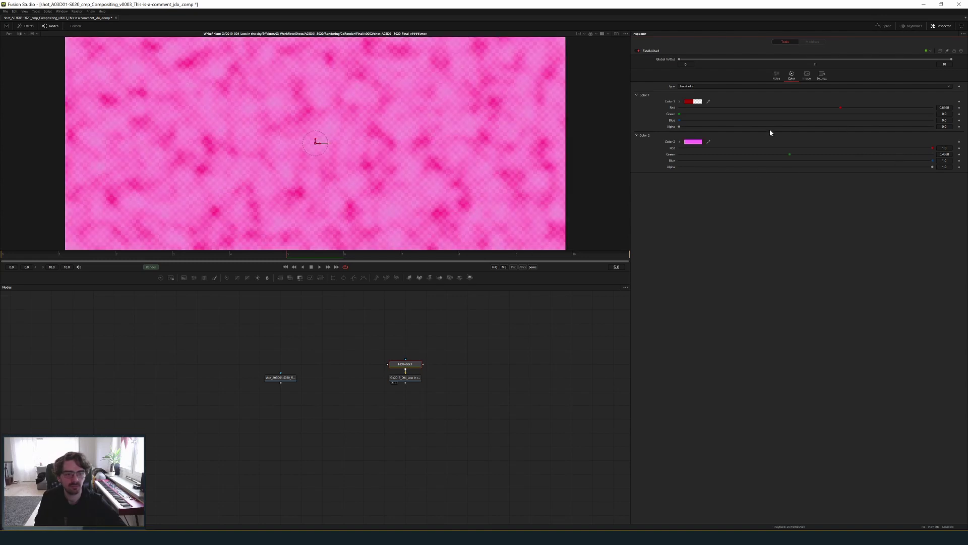
left_click_drag(680, 127, 937, 126)
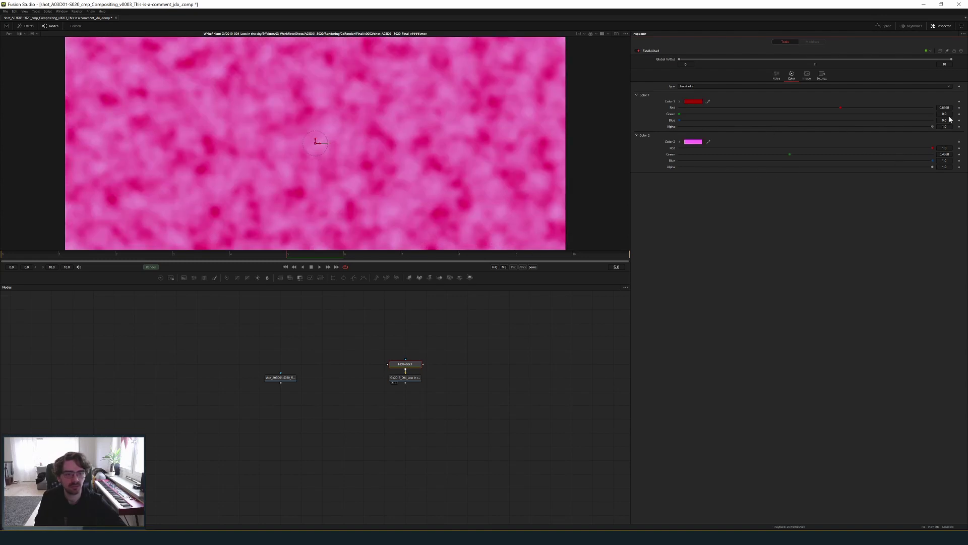
left_click(777, 75)
Render the WritePrism Final output again and show the loaded render in the viewer
left_click(405, 378)
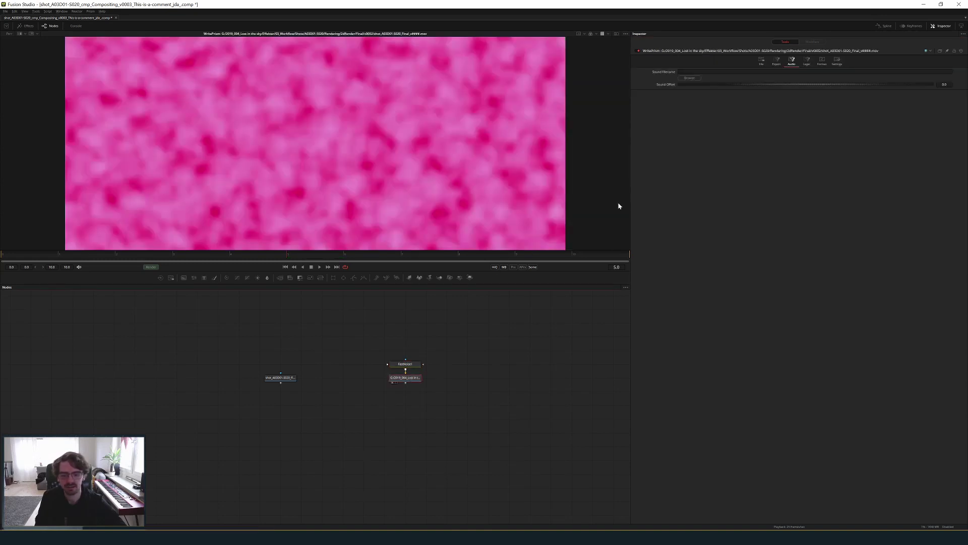
left_click(762, 61)
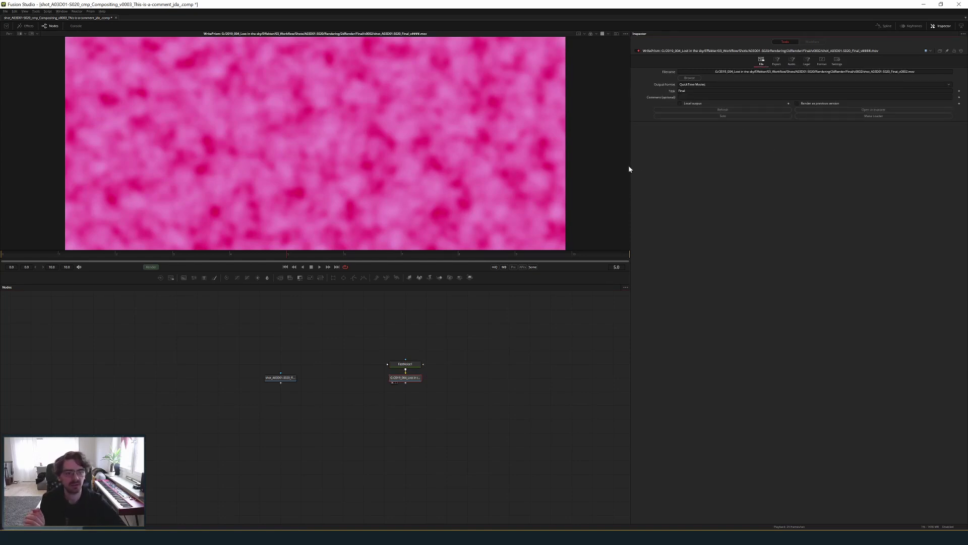
left_click_drag(629, 170, 773, 176)
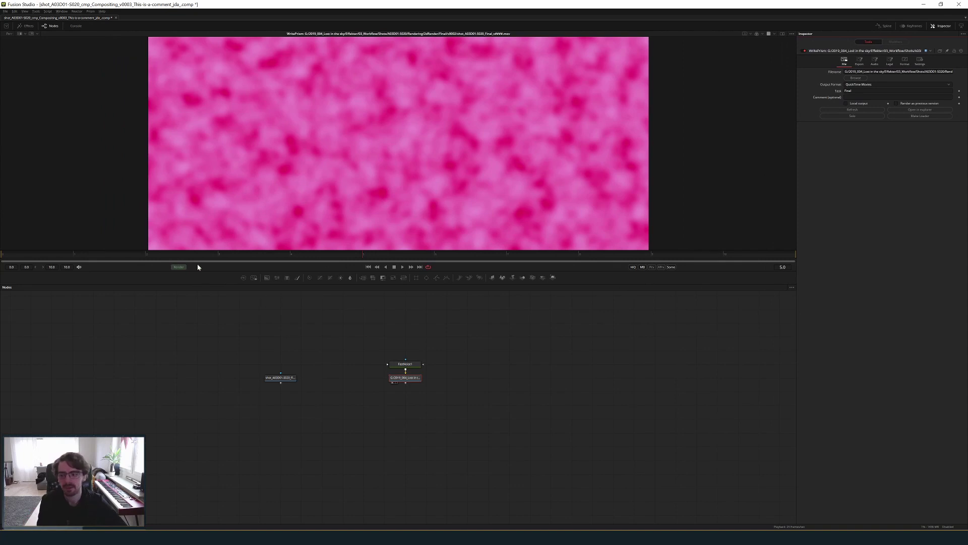
left_click(178, 267)
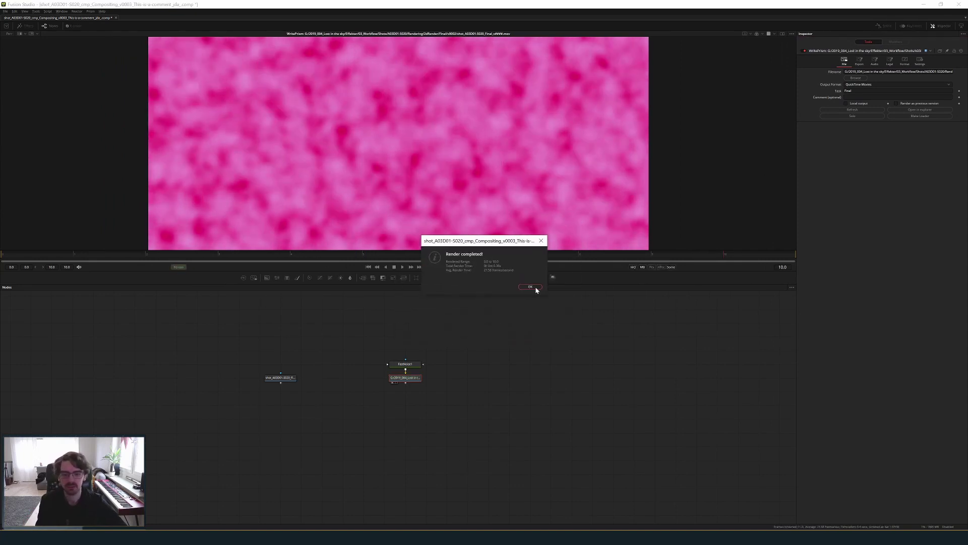
left_click(527, 284)
left_click_drag(289, 380, 396, 186)
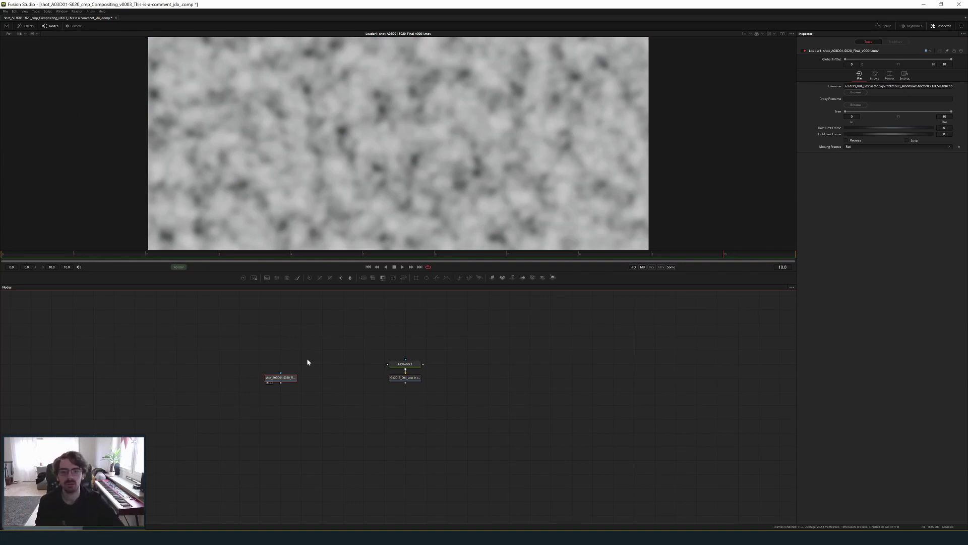
Update the Loader to the latest v0002 Final render through Prism, then save the comp
left_click_drag(289, 380, 310, 367)
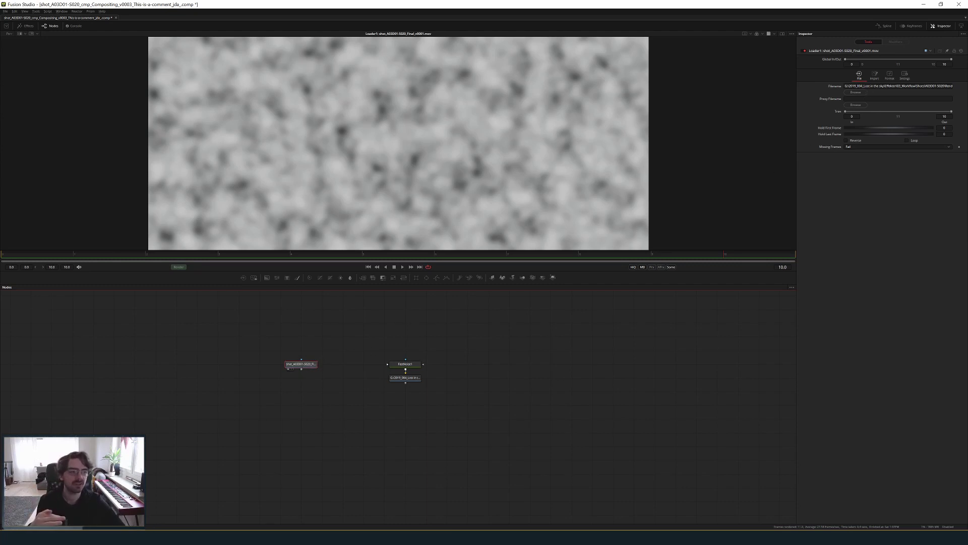
left_click(91, 11)
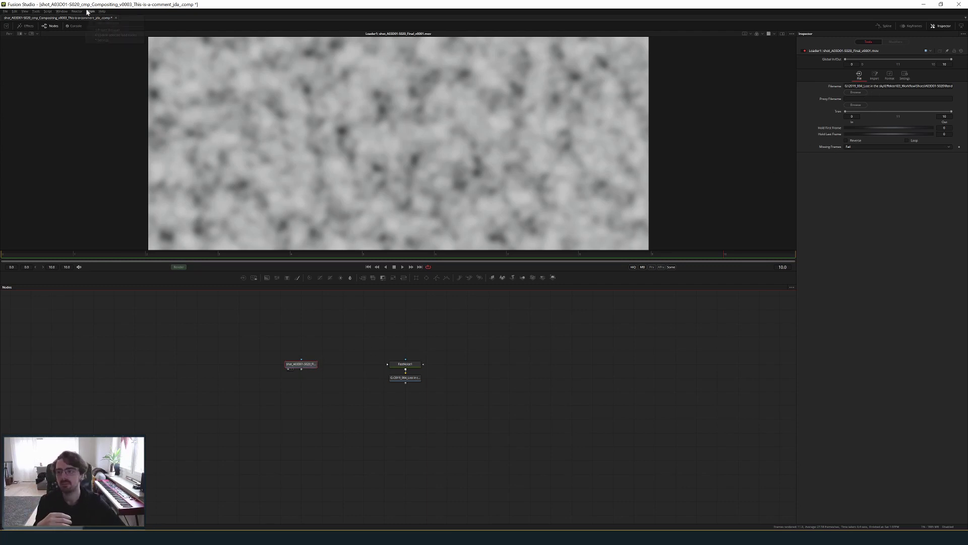
left_click(109, 36)
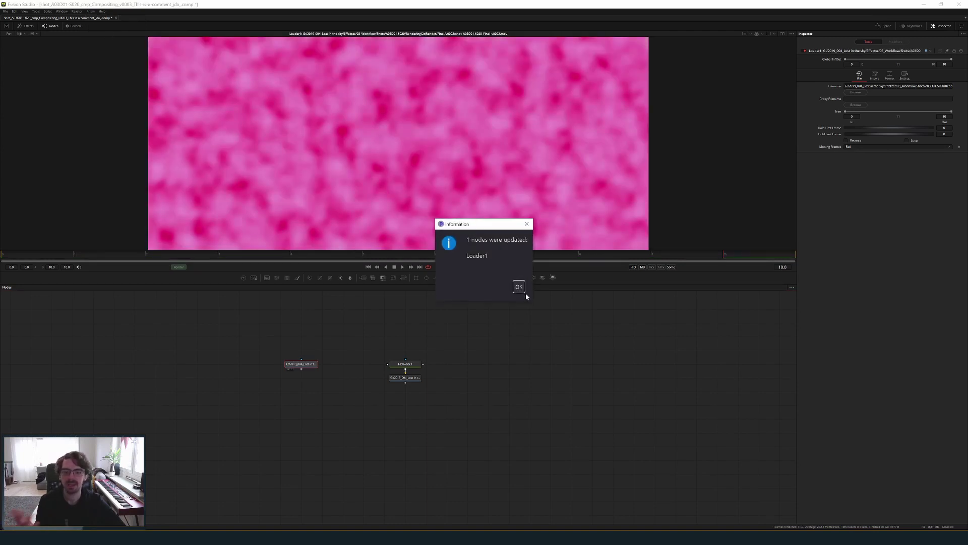
left_click(520, 287)
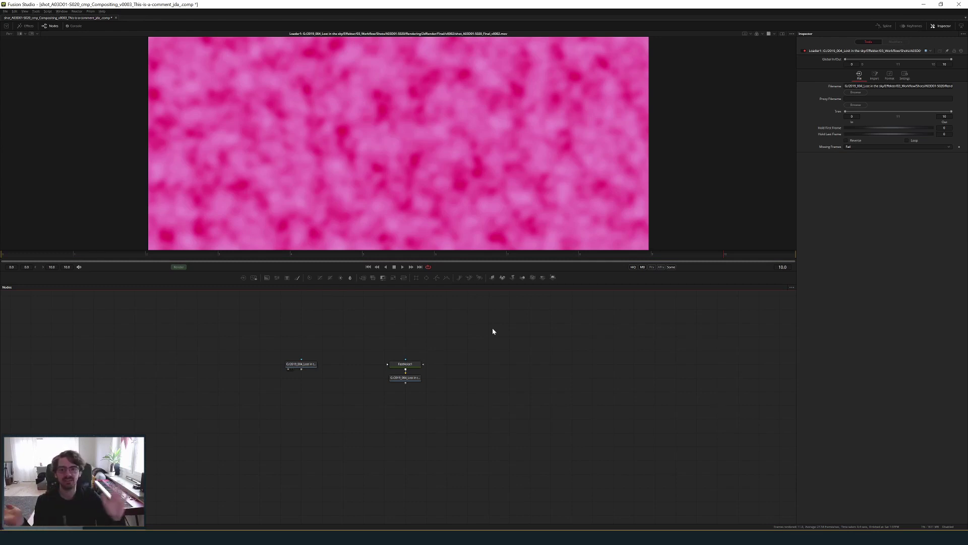
key("ctrl+s")
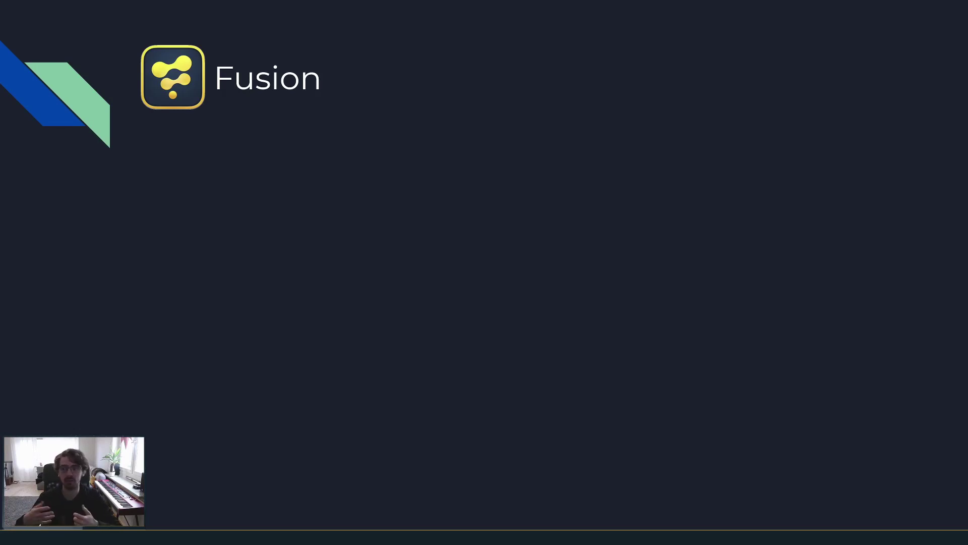
Step through the Fusion slide bullets: ACES workflow, 4096x1744, 25 FPS, EXR finals, sRGB ProRes dailies
key("Right")
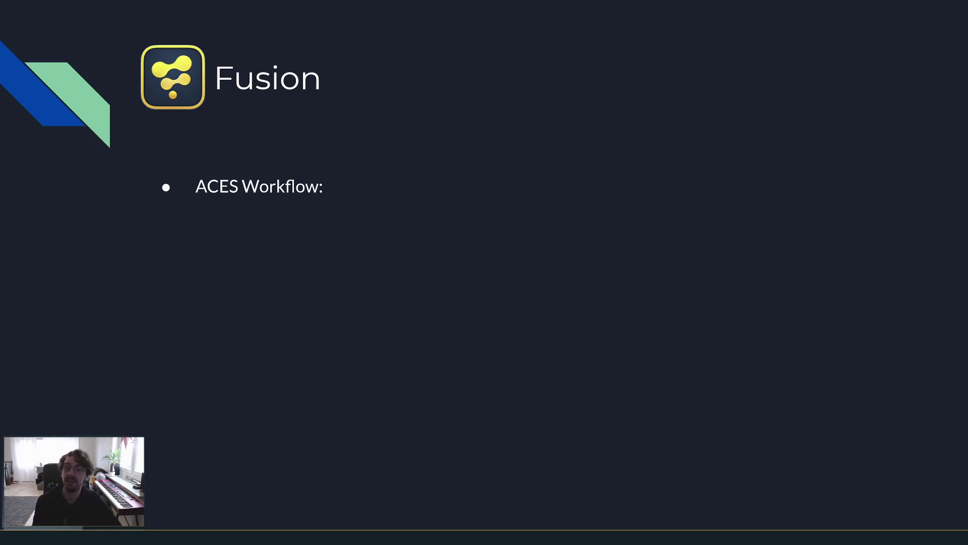
key("Right")
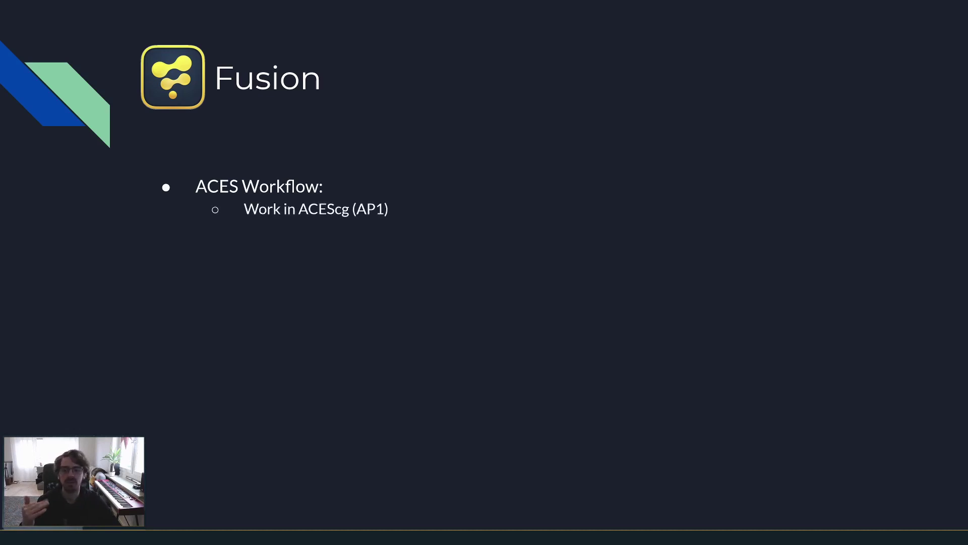
key("Right")
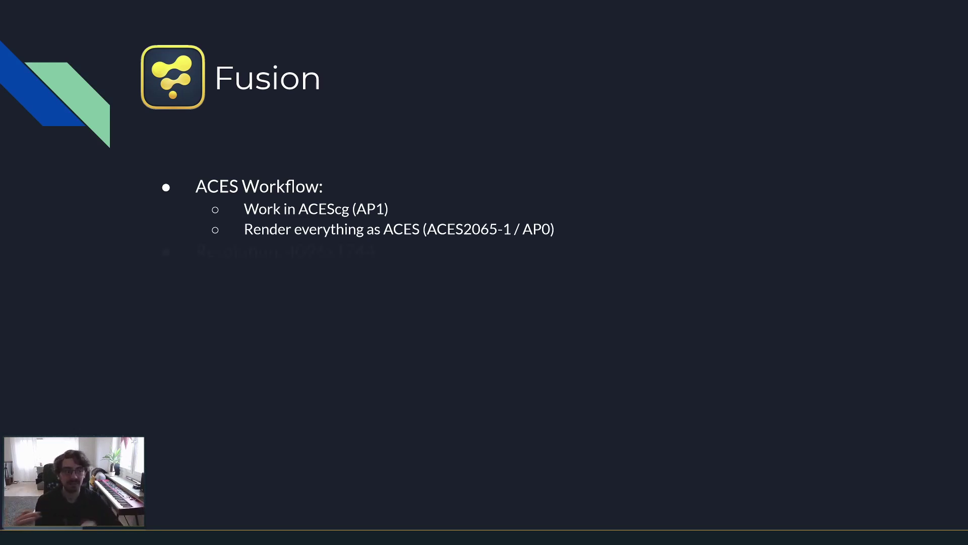
key("Right")
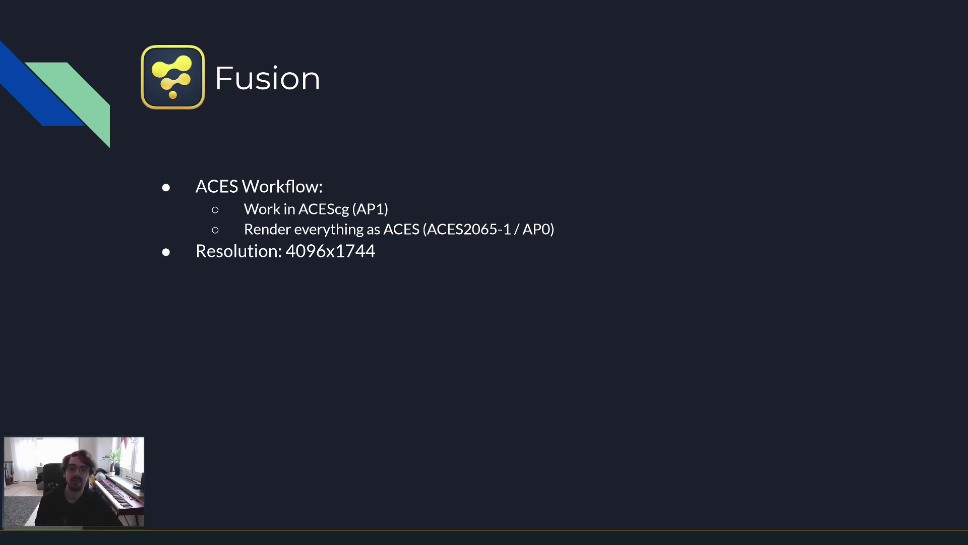
key("Right")
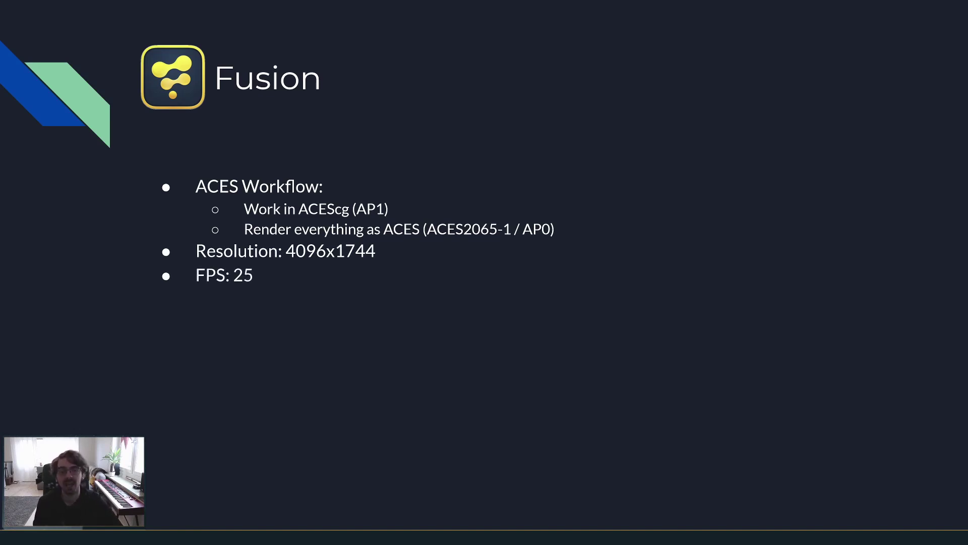
key("Right")
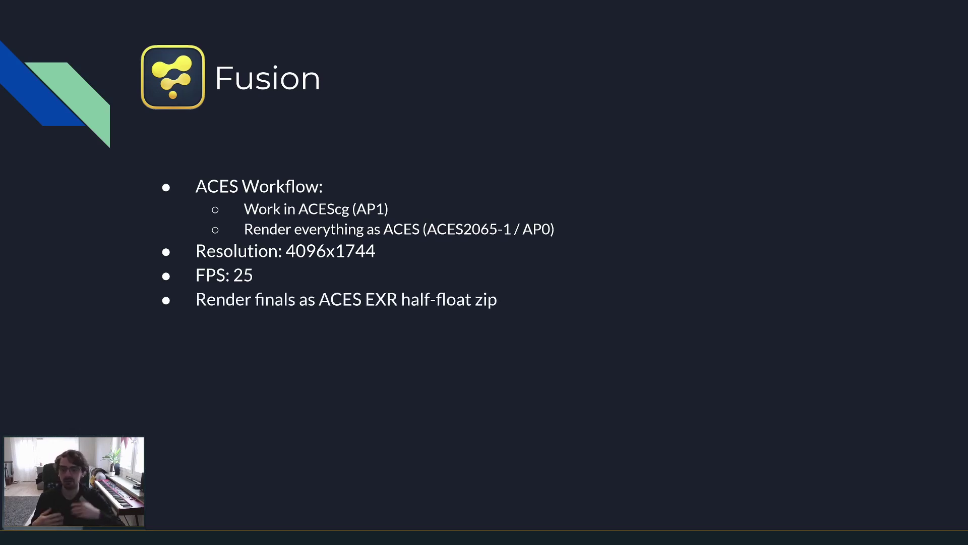
key("Right")
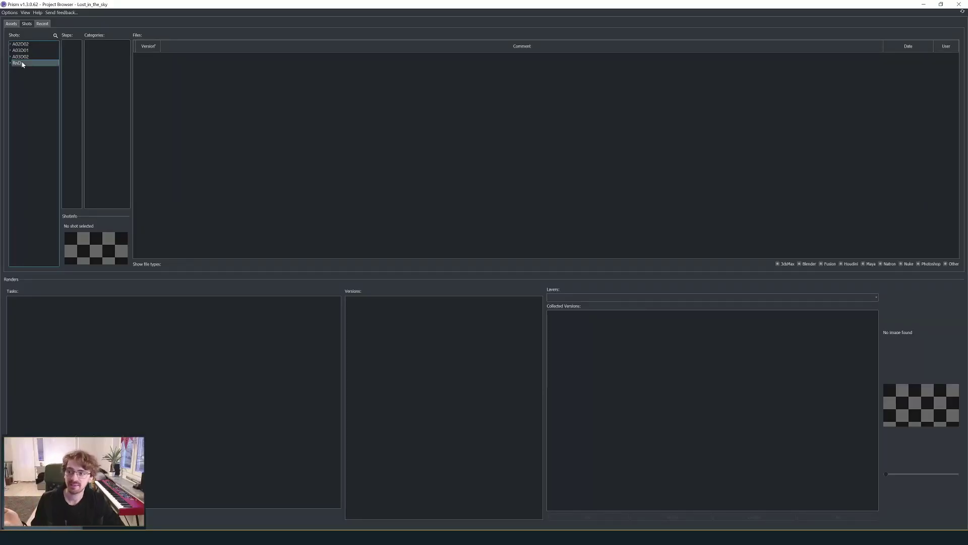
Create a category named 'test' under shot A03D01-S010
left_click(11, 51)
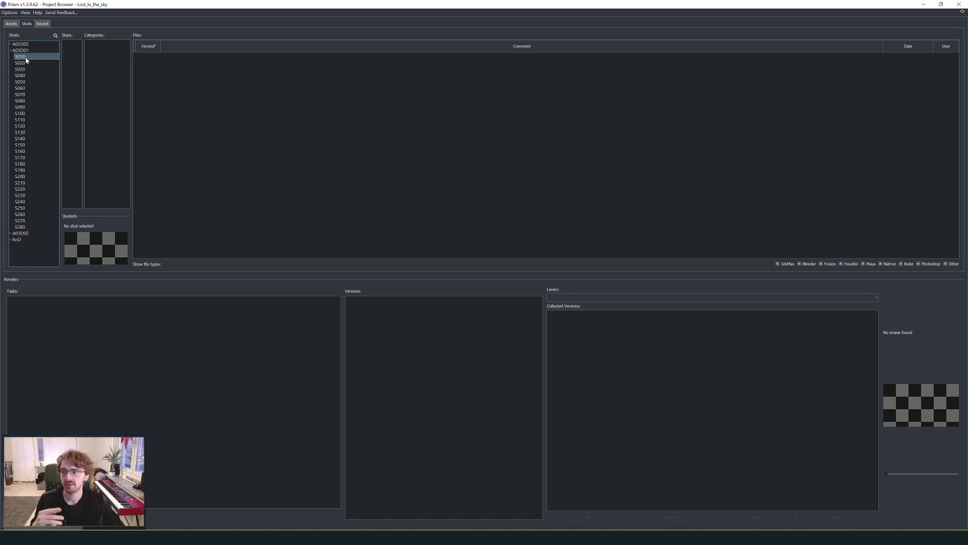
left_click(26, 59)
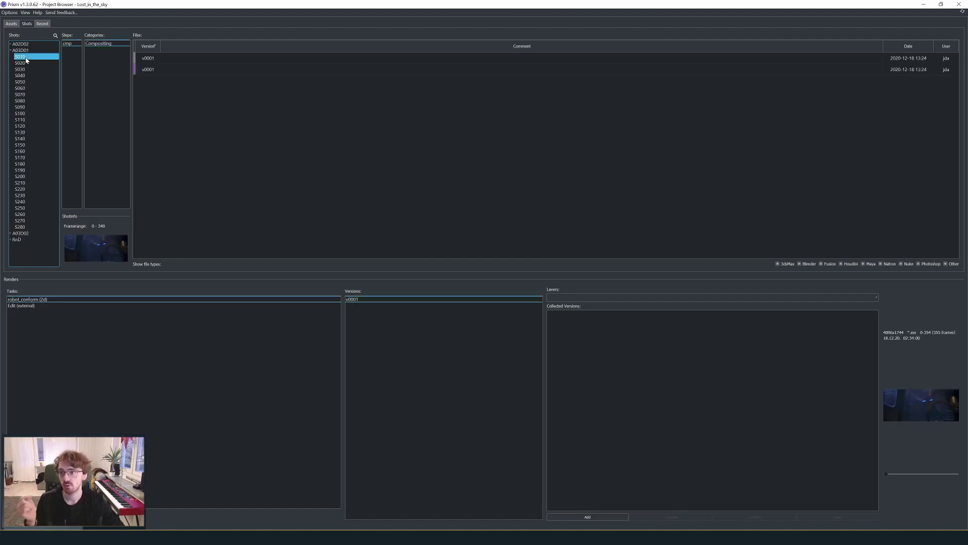
right_click(103, 59)
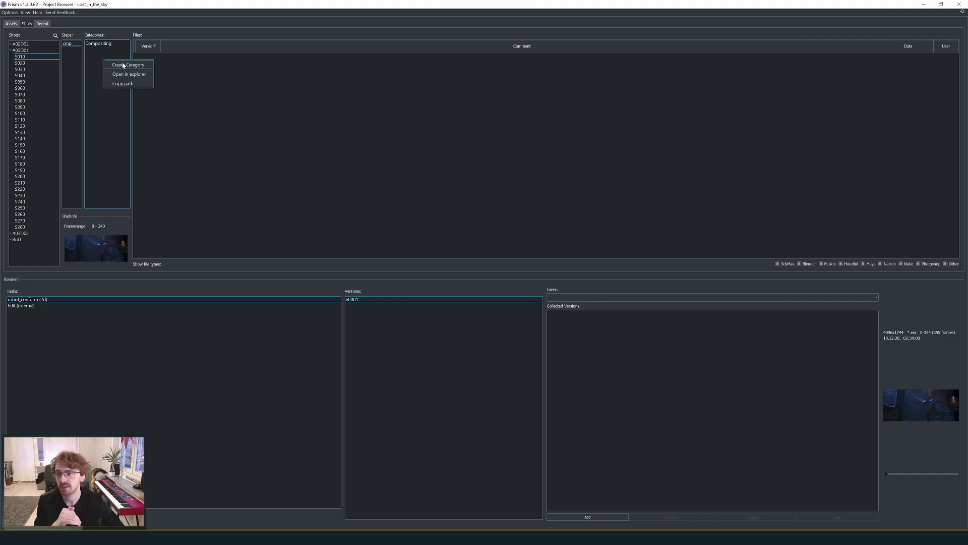
left_click(123, 65)
type("test")
key("Return")
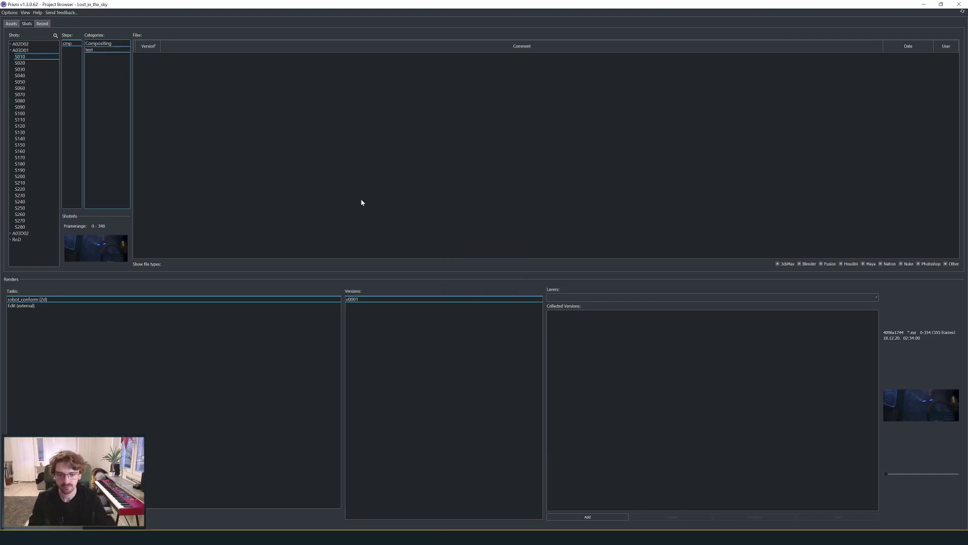
Create v0001 from the EmptyScene Fusion 16 preset and open it in Fusion
right_click(258, 113)
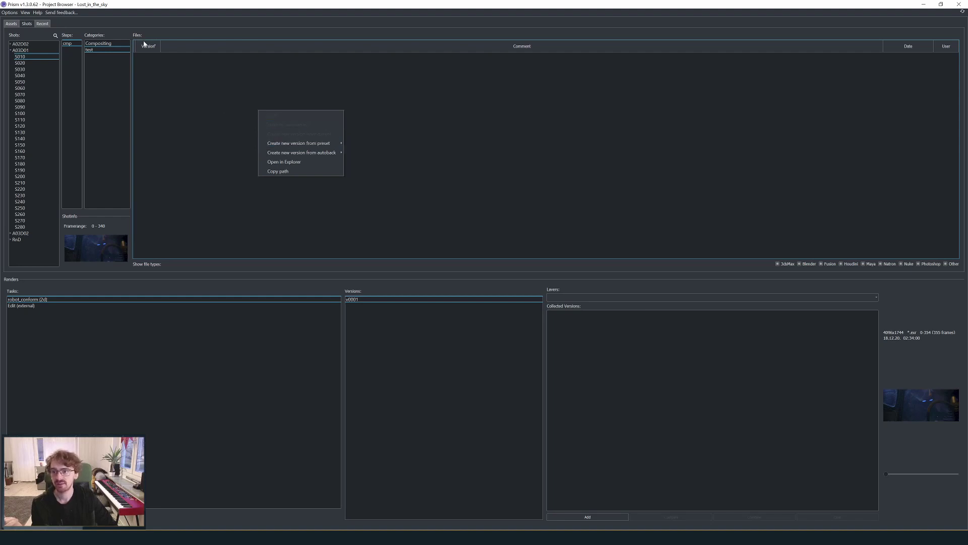
mouse_move(293, 146)
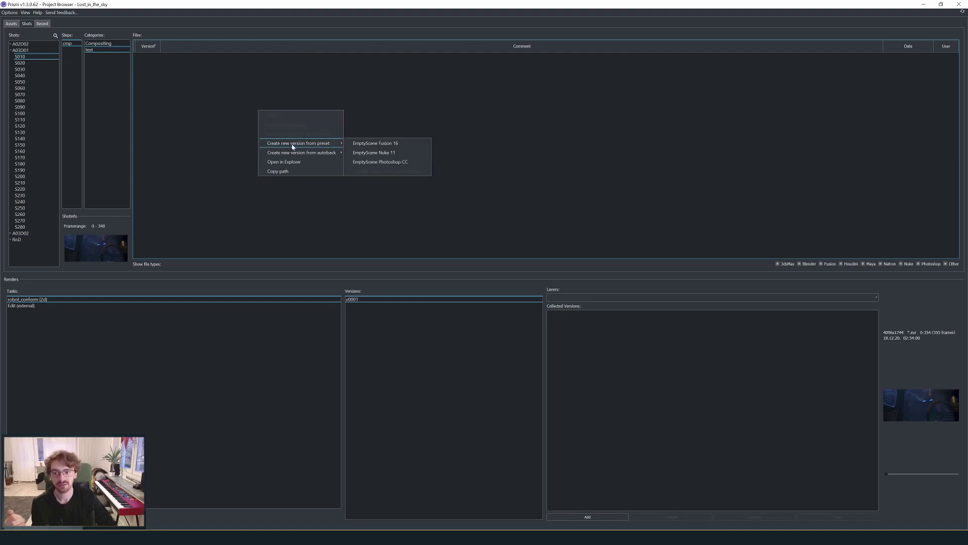
left_click(386, 144)
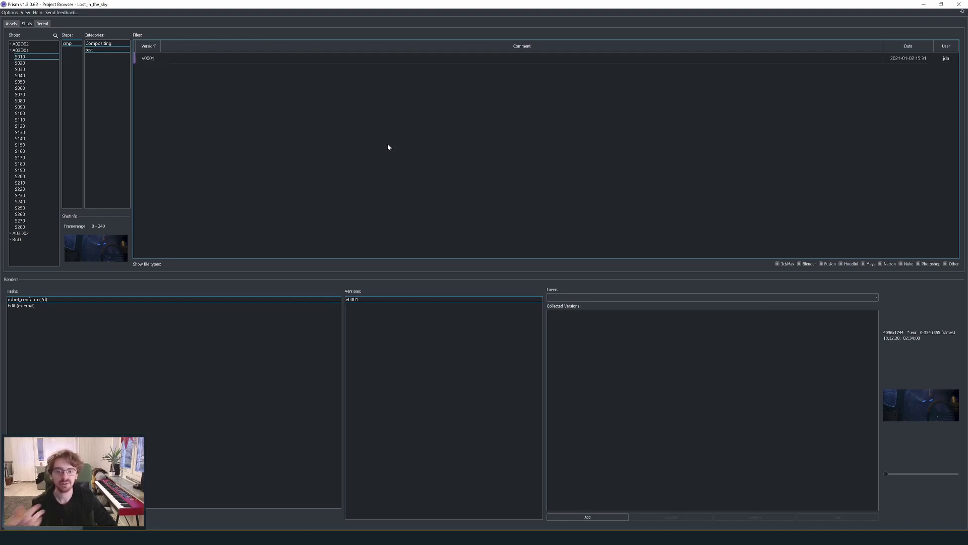
double_click(421, 58)
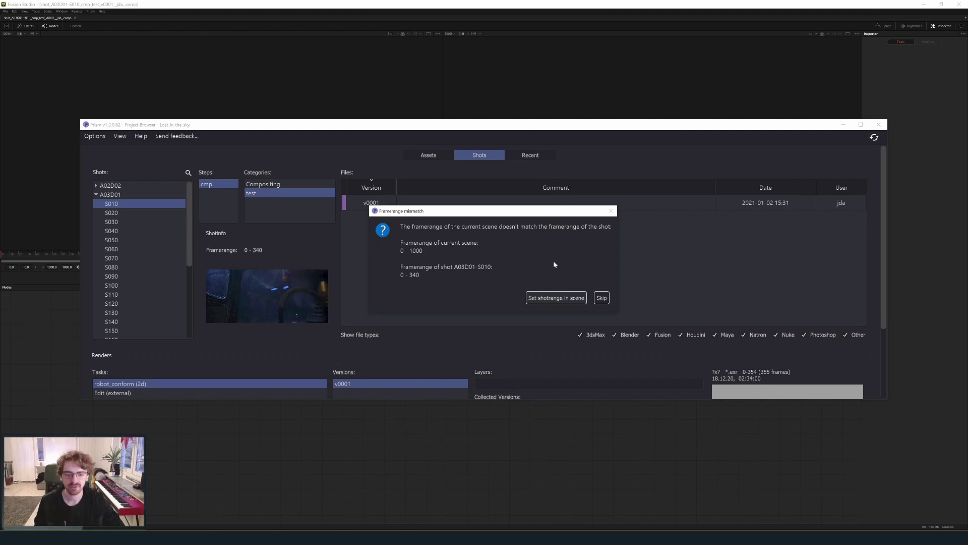
Set the scene to the shot range 0–340, save Prism's Fusion settings, and close the Project Browser
left_click(560, 298)
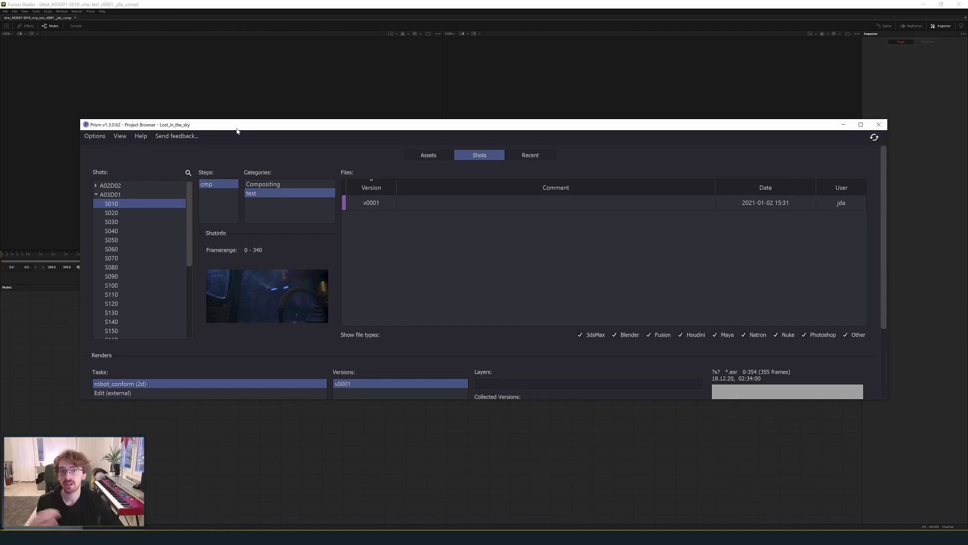
left_click(94, 136)
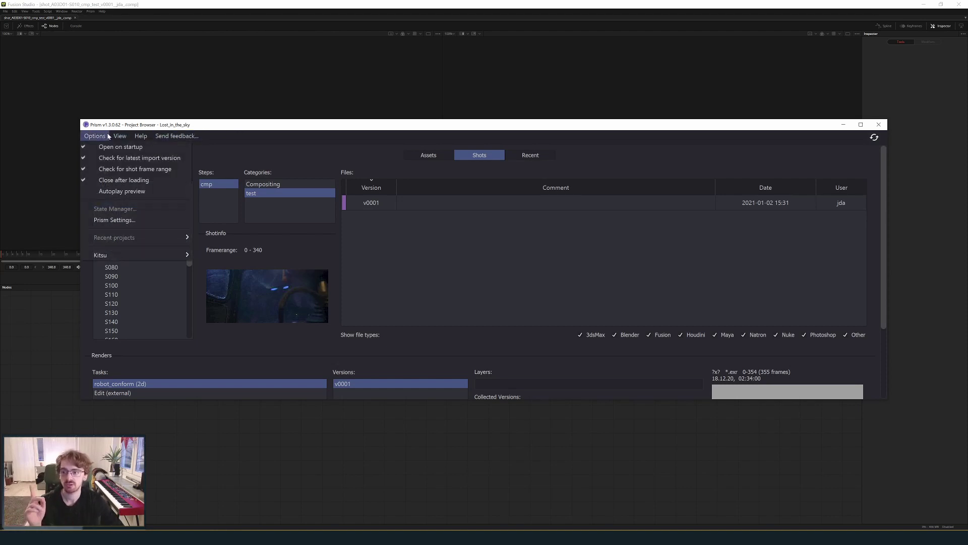
left_click(142, 218)
left_click(543, 86)
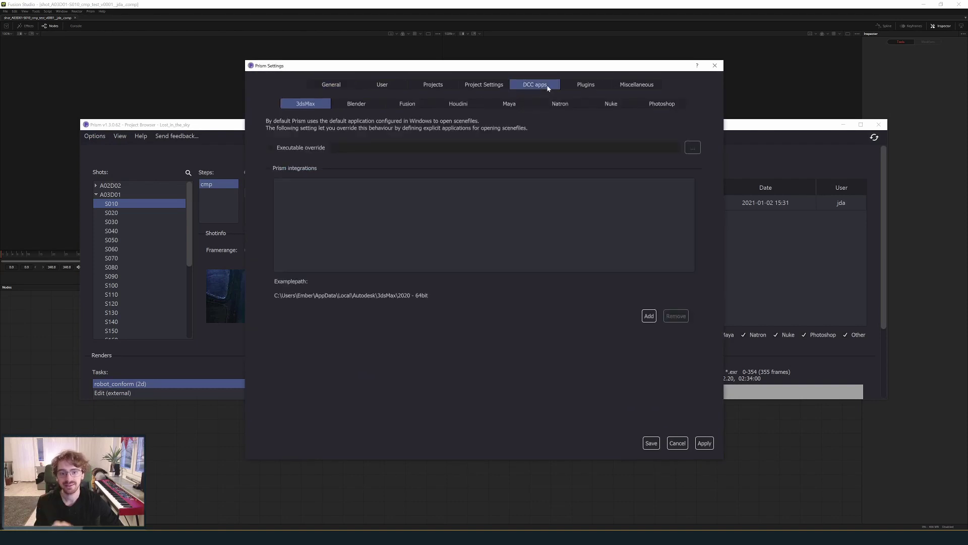
left_click(412, 104)
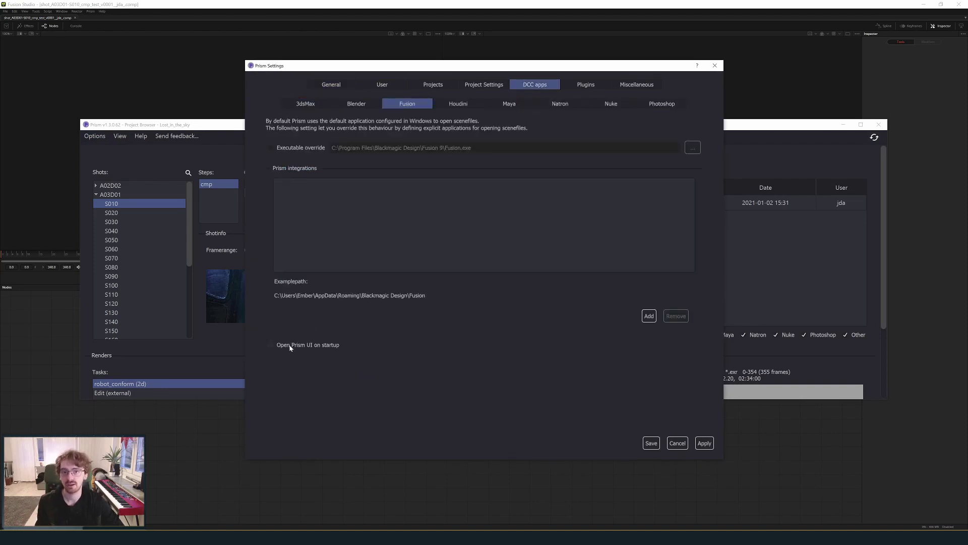
left_click(651, 443)
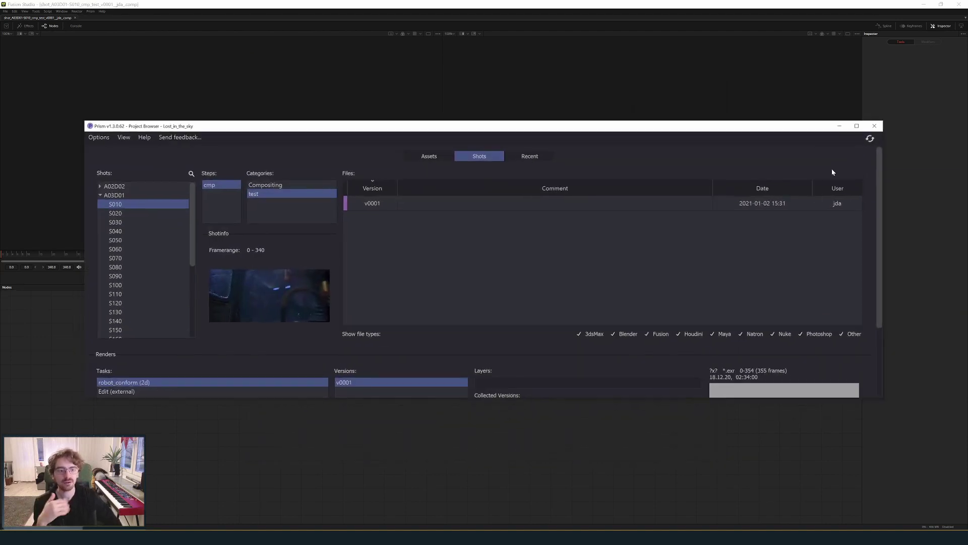
left_click(879, 125)
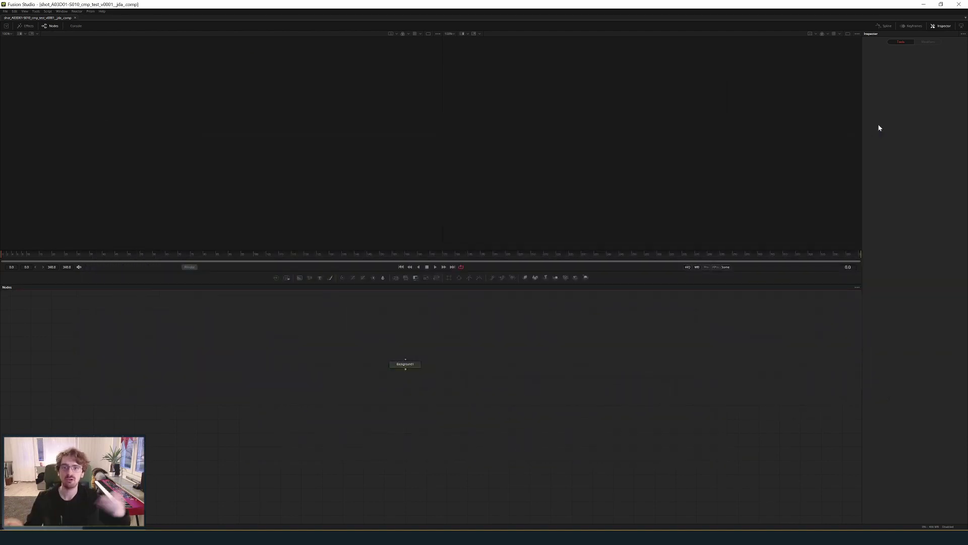
Delete the Background1 node to empty the comp, then switch to the project folder in File Explorer
left_click(416, 364)
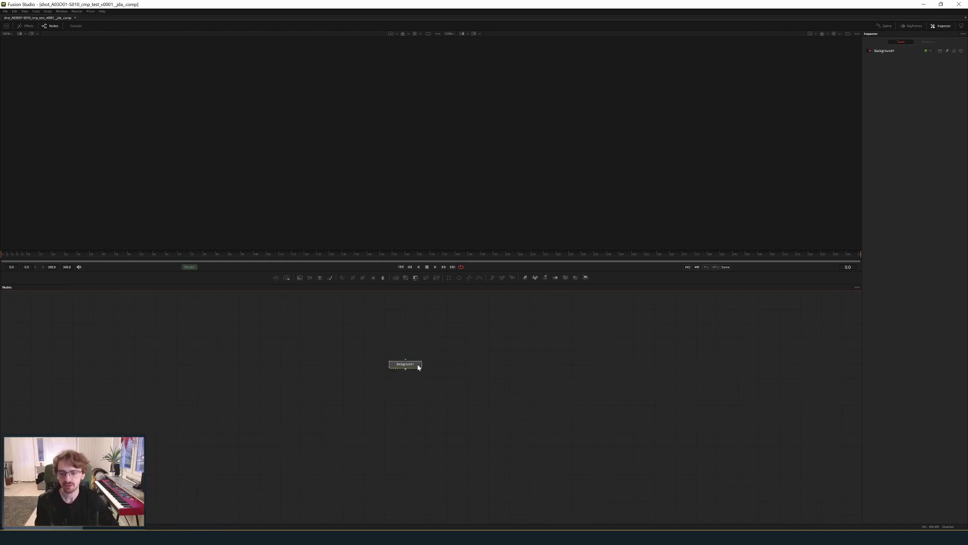
key("Delete")
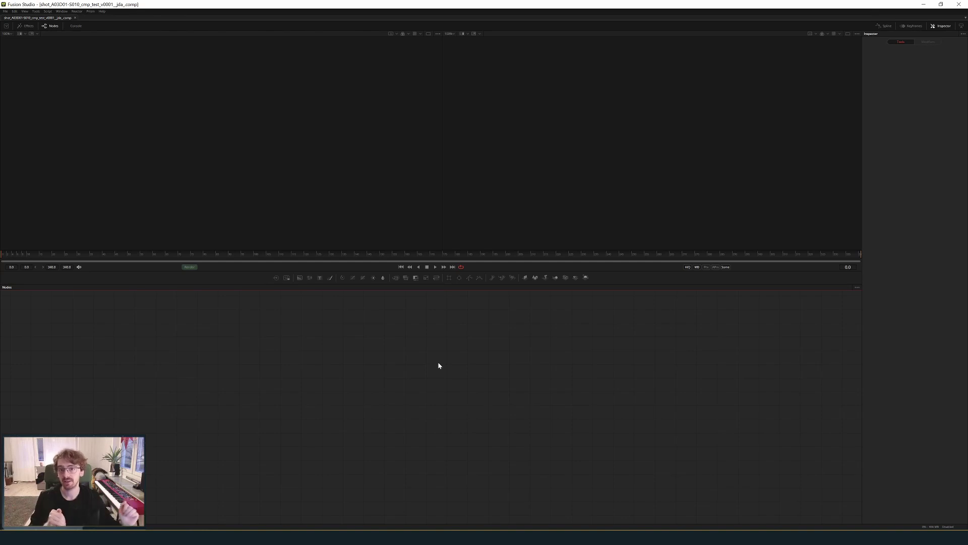
left_click(49, 11)
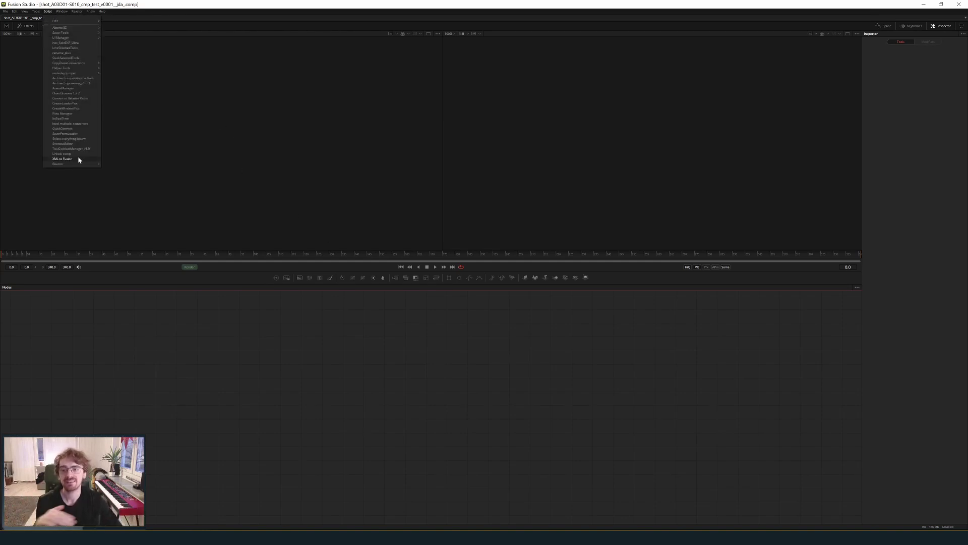
key("alt+Tab")
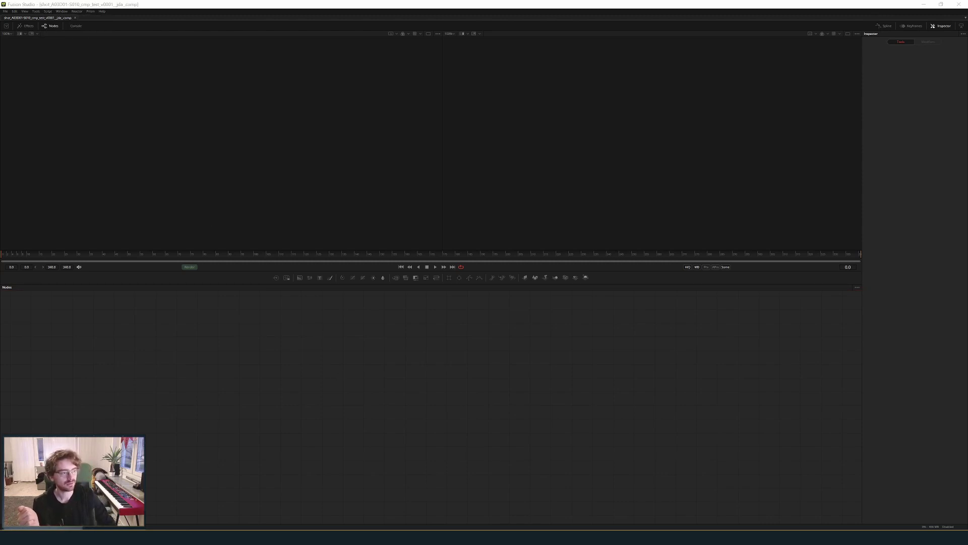
key("super+shift+Left")
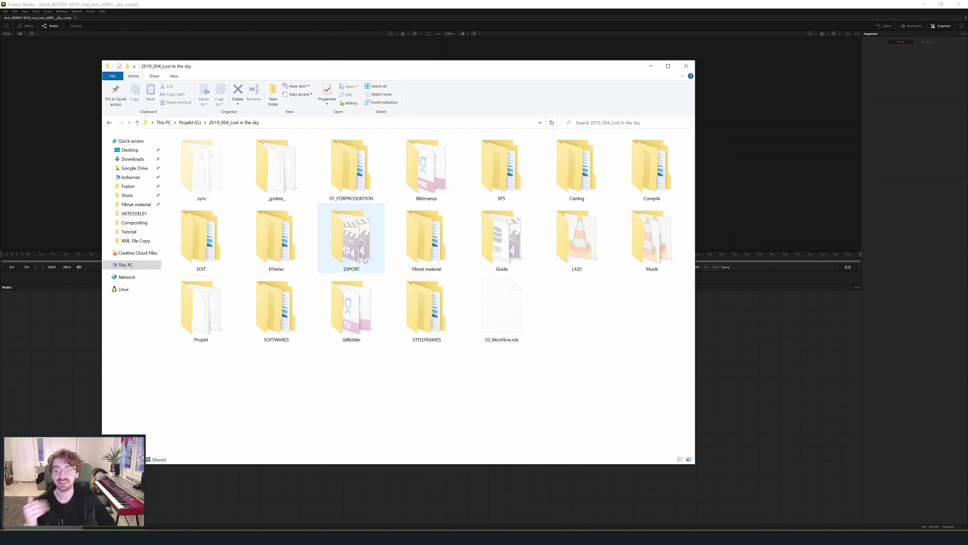
Browse to SOFTWARES\Fusion\Scripts\Comp to locate XML to Fusion.py, then close File Explorer
double_click(277, 309)
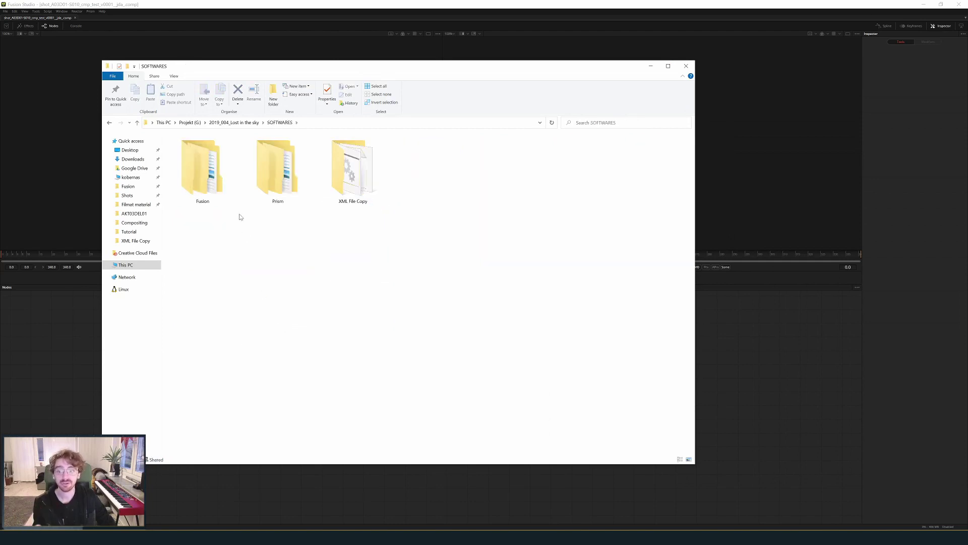
double_click(220, 188)
left_click(200, 152)
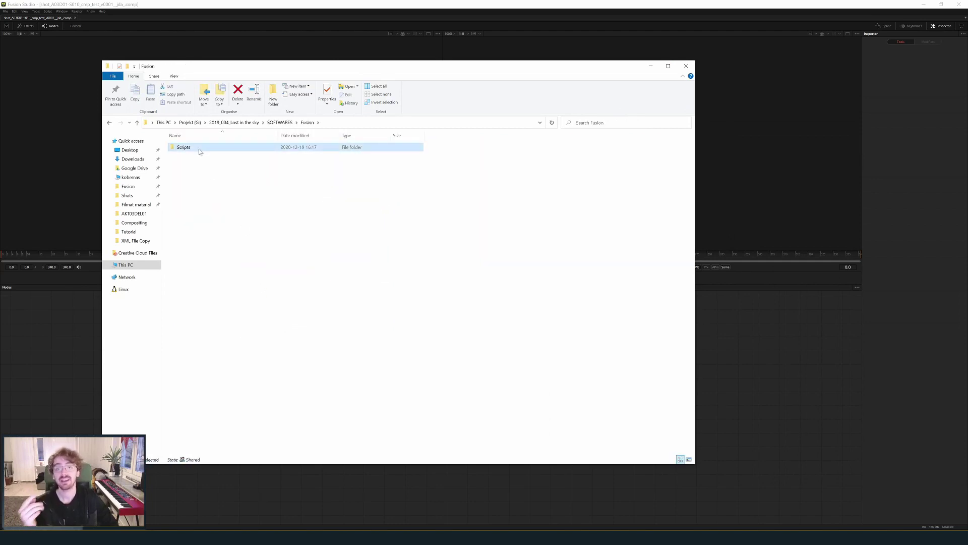
double_click(200, 152)
double_click(196, 150)
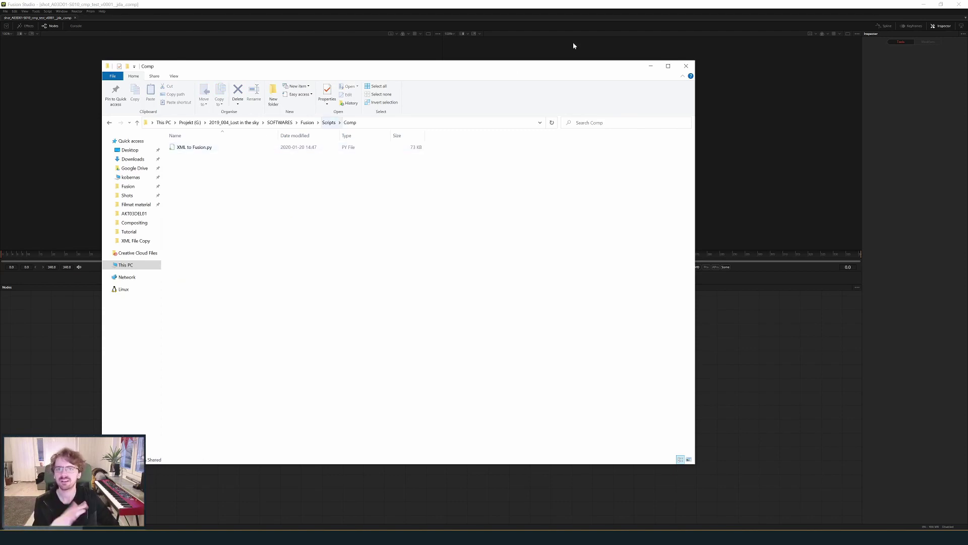
left_click(686, 65)
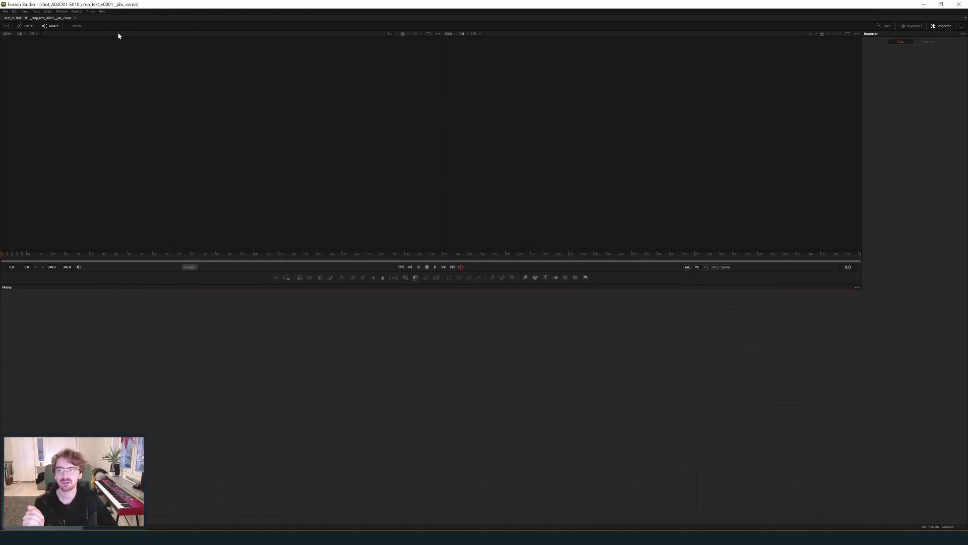
Run the XML to Fusion script and pick the first XML in 2019_004_Lost in the sky's AKT03DEL01 folder
left_click(48, 11)
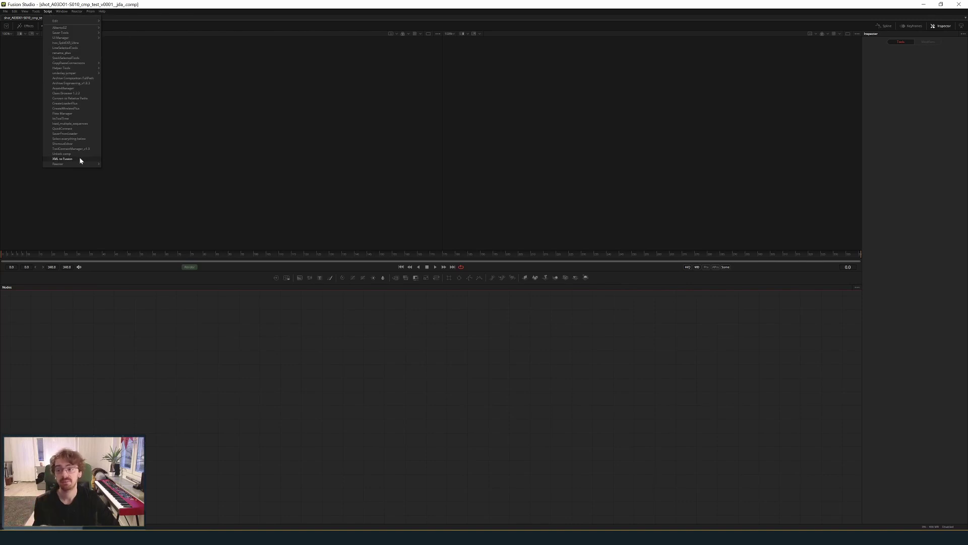
left_click(80, 158)
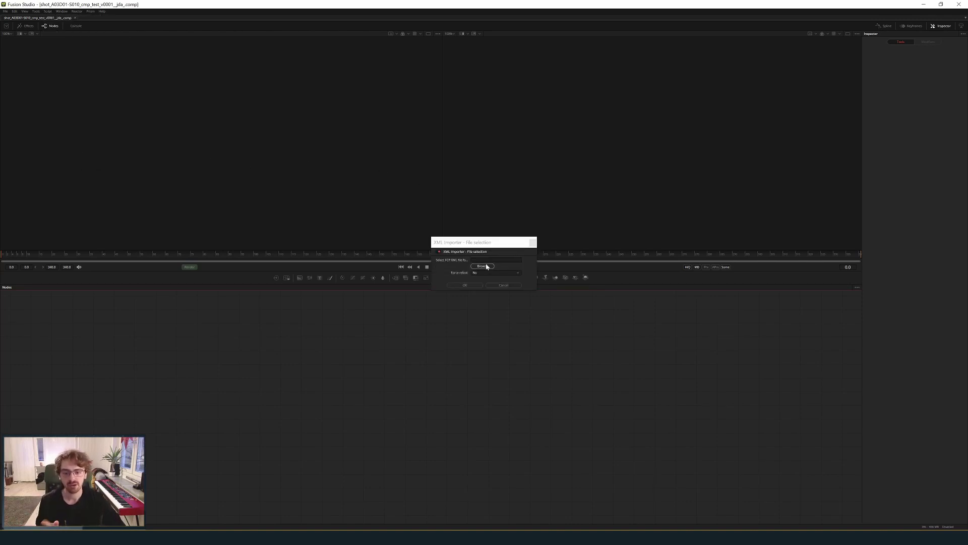
left_click(486, 265)
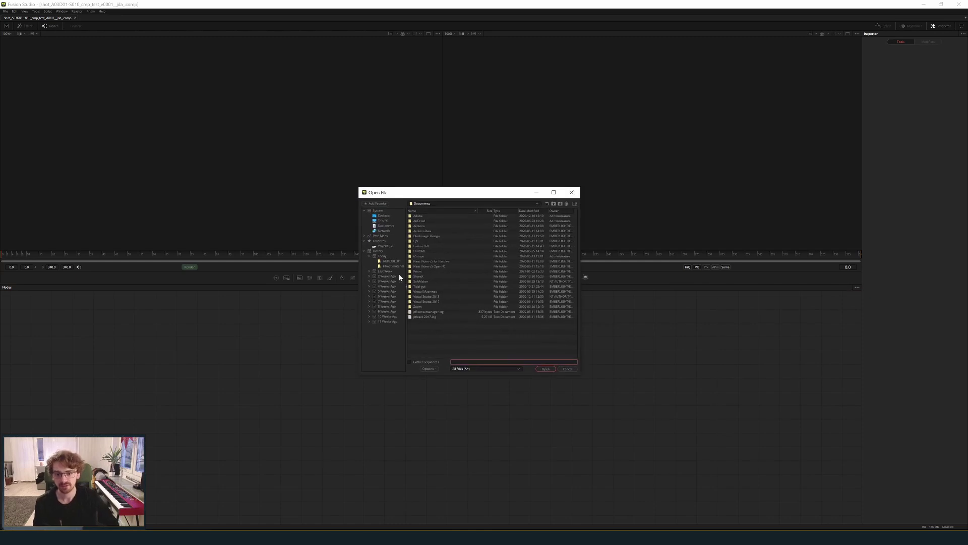
left_click(384, 246)
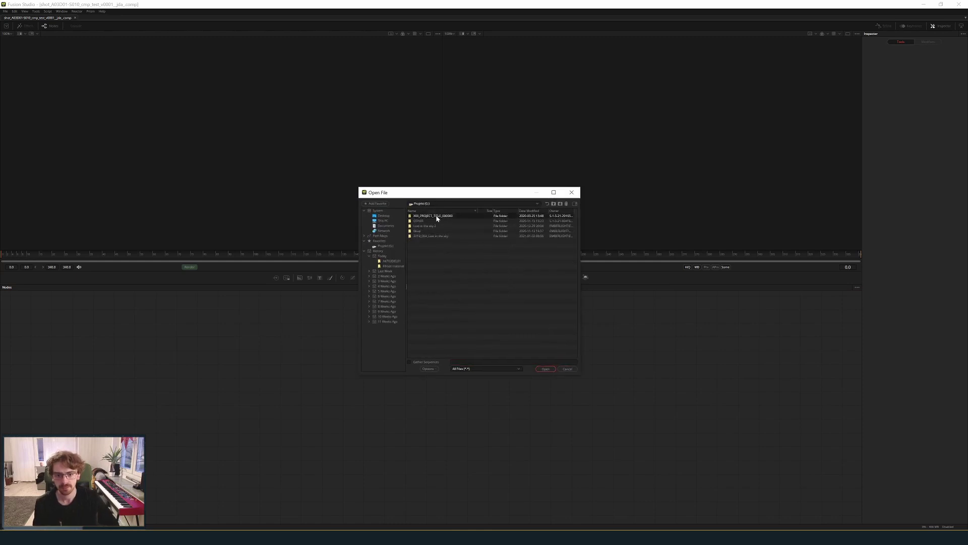
double_click(434, 216)
double_click(436, 216)
double_click(428, 245)
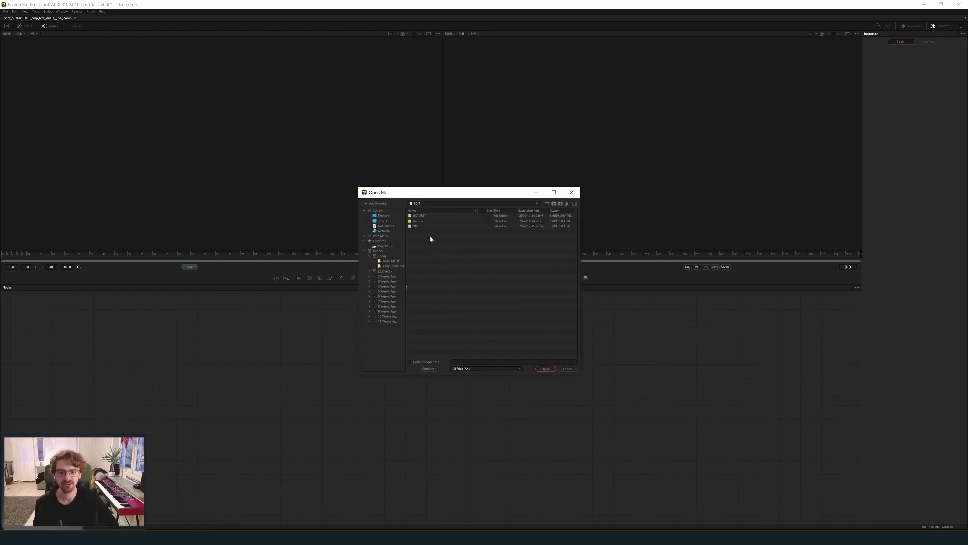
double_click(433, 221)
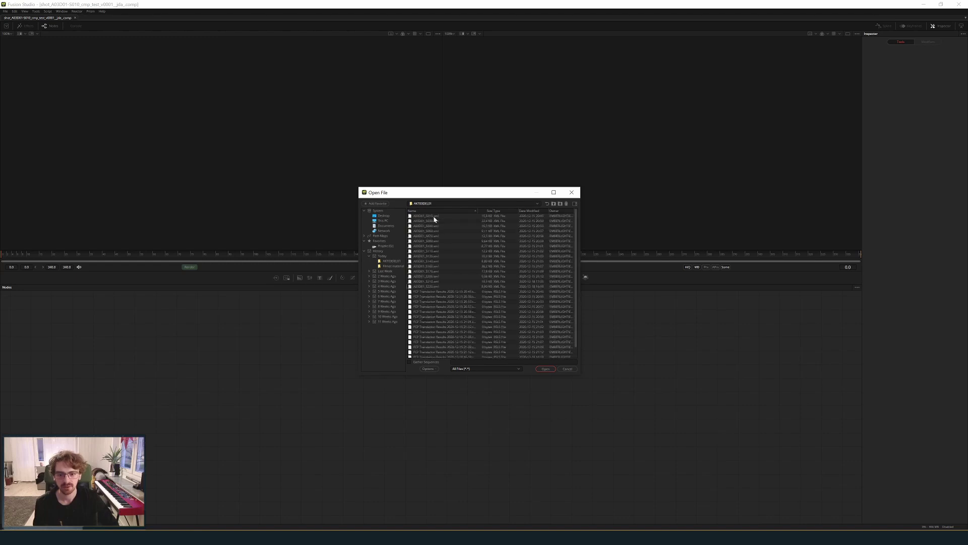
double_click(431, 217)
left_click(466, 285)
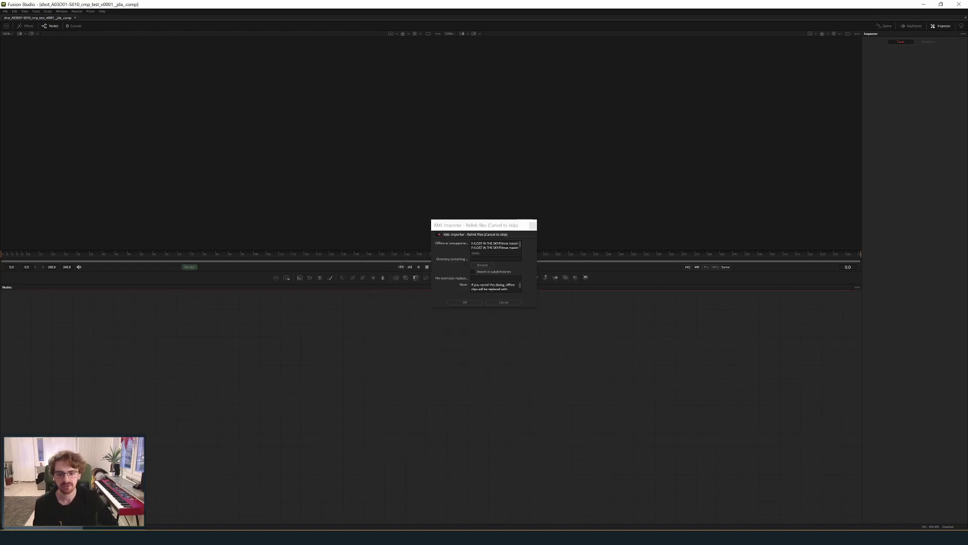
Relink the missing footage to the project's Filmat material folder
left_click(482, 265)
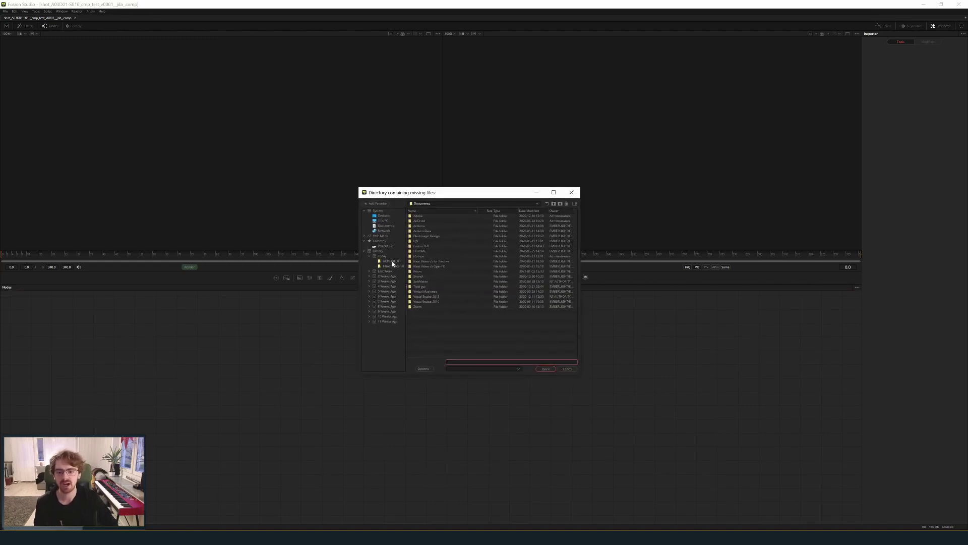
left_click(388, 247)
double_click(430, 215)
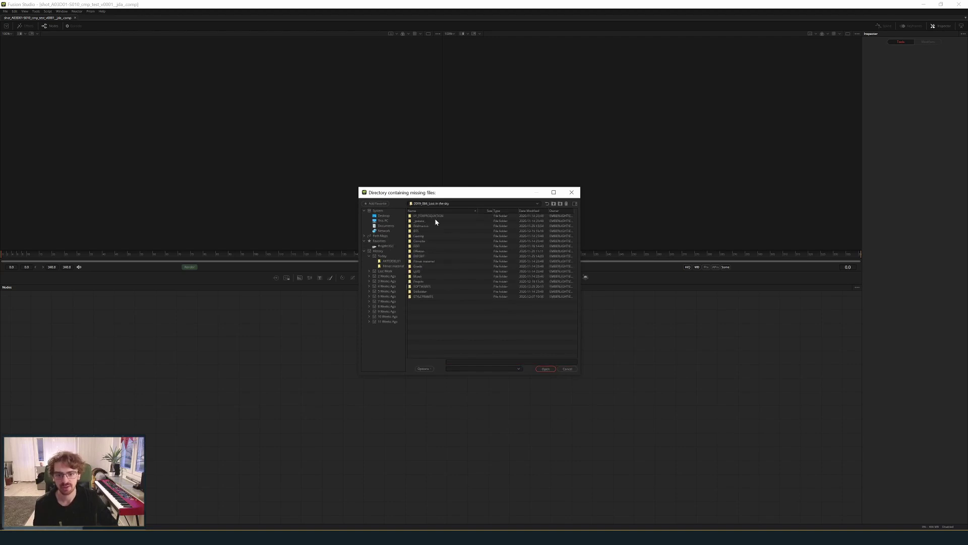
double_click(433, 262)
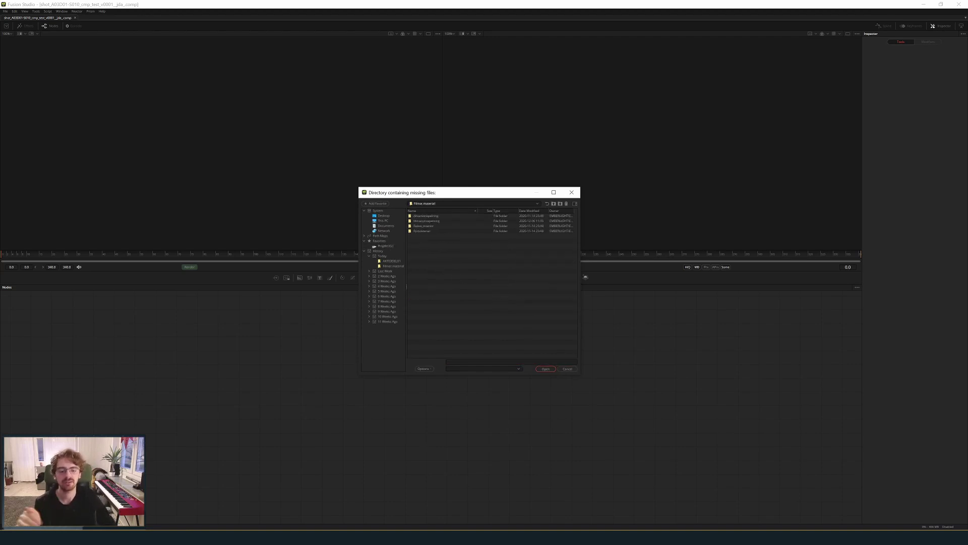
left_click(540, 369)
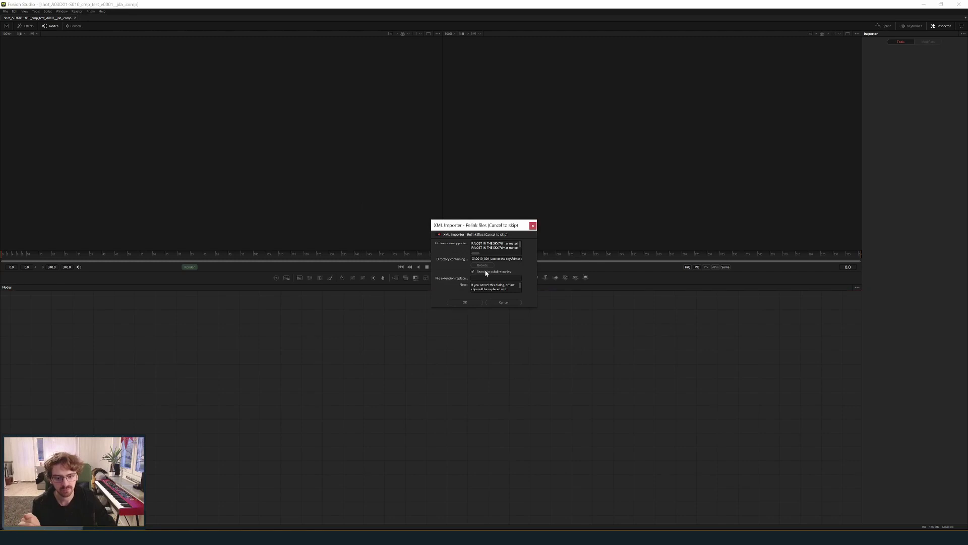
left_click(476, 302)
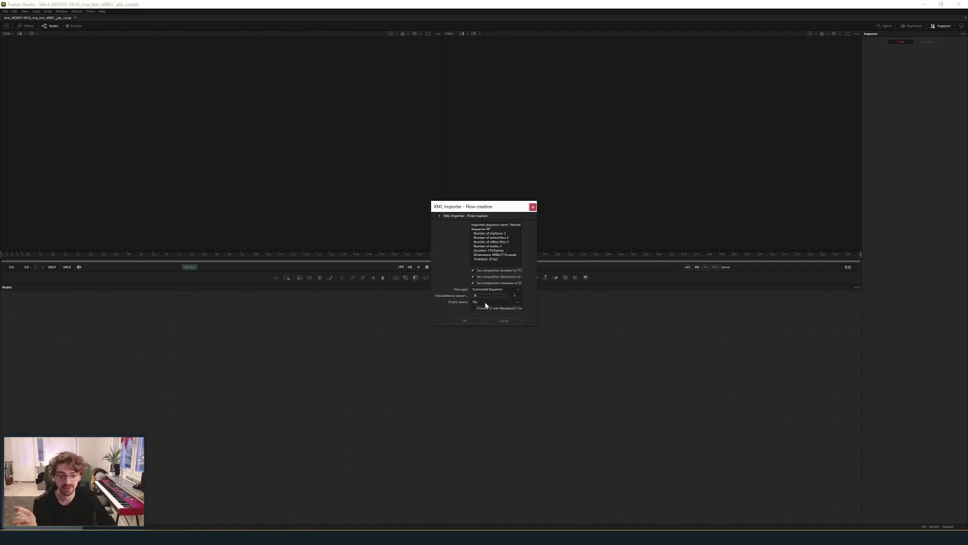
Create the flow while leaving the comp's duration, dimensions and timebase unchanged
left_click(485, 301)
left_click(489, 282)
left_click(489, 277)
left_click(489, 270)
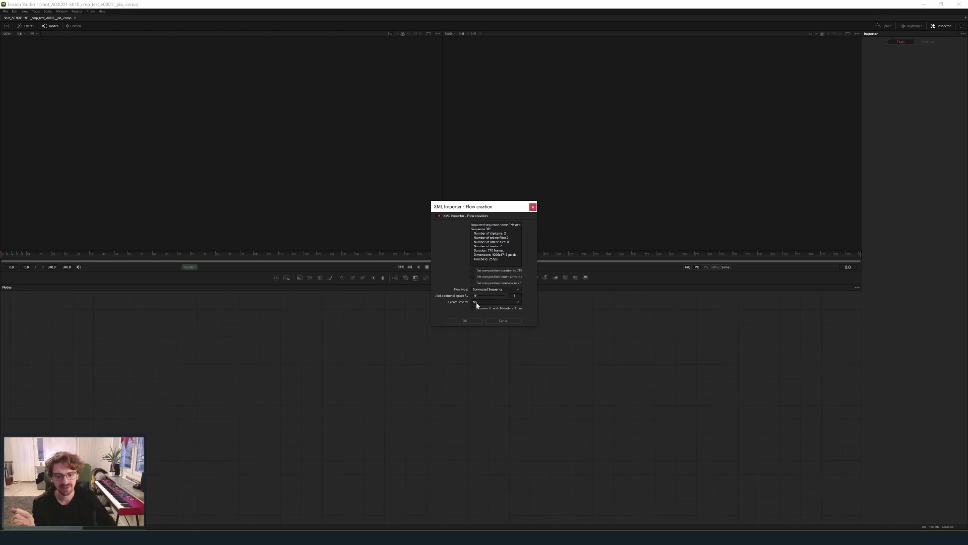
left_click(465, 321)
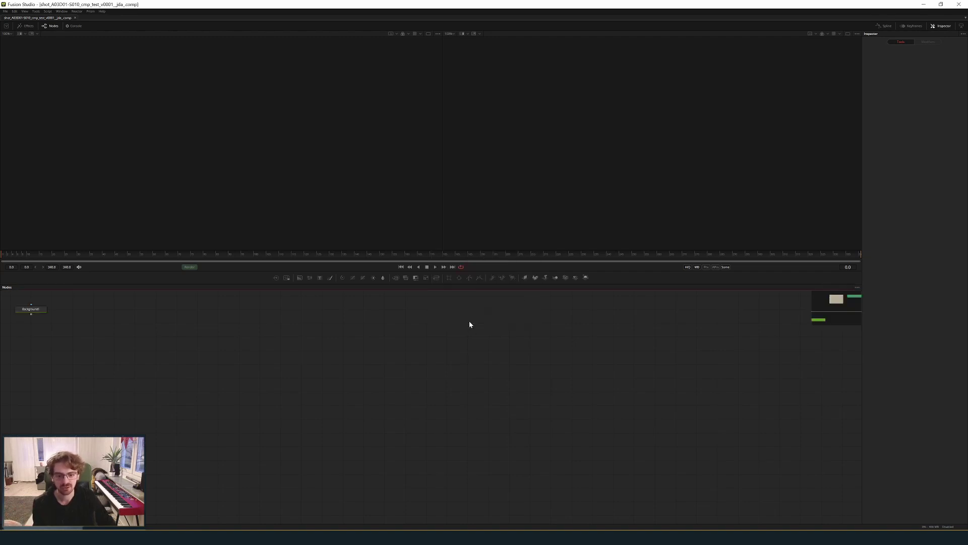
Delete the seven unneeded imported nodes and place the A092 loader beside the A225 loader
left_click(465, 283)
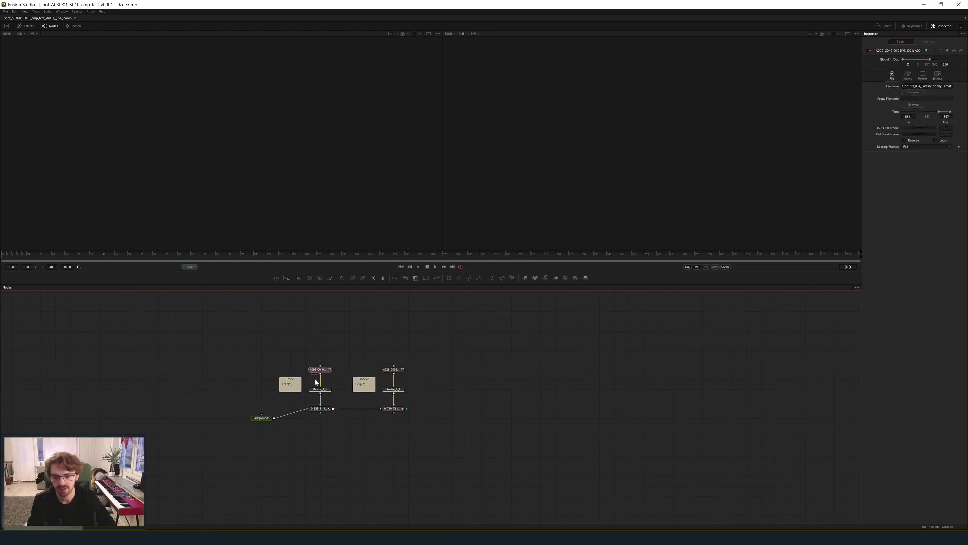
left_click_drag(184, 458, 451, 388)
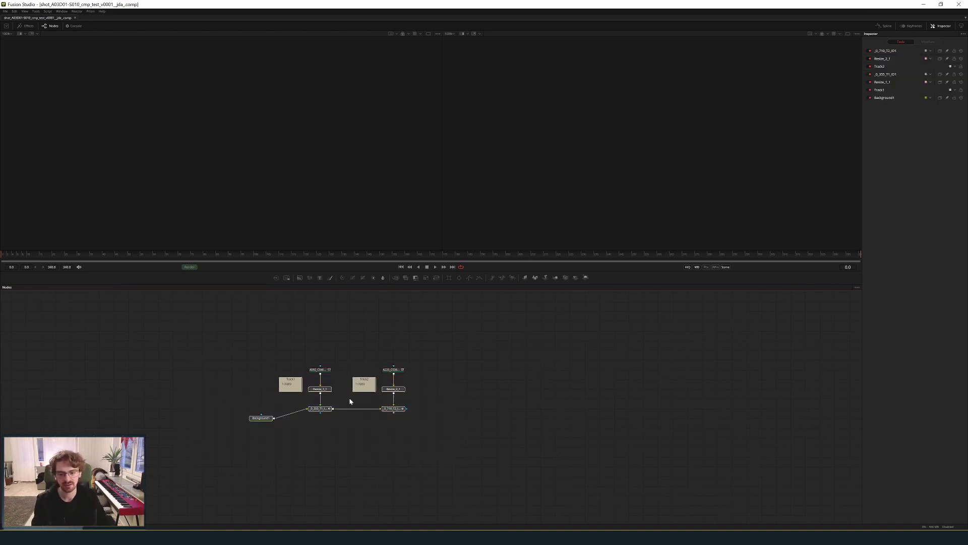
key("Delete")
left_click_drag(319, 369, 222, 141)
Switch to a single viewer and preview the A225_C036 and A092 clips, shifting both loaders right
left_click(428, 33)
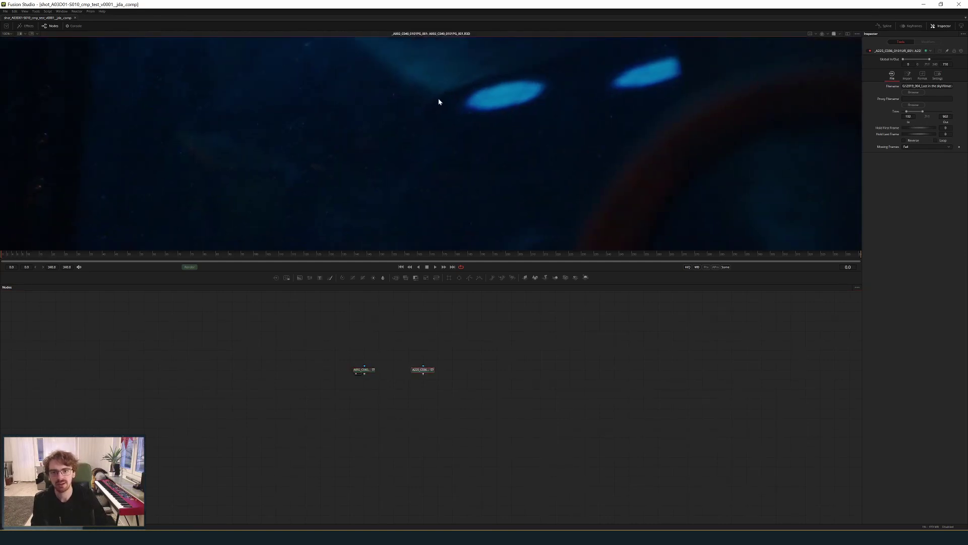
scroll(443, 160, "down", 5)
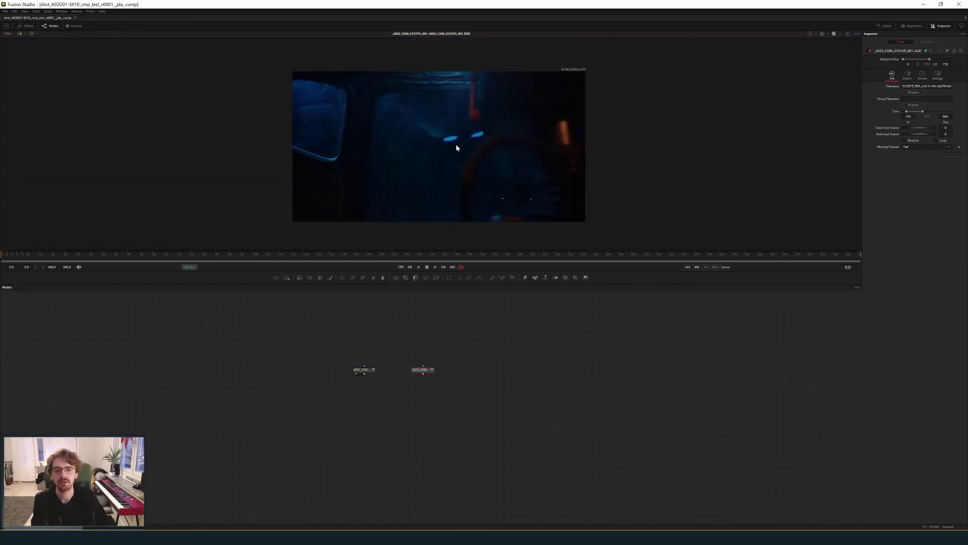
scroll(455, 144, "up", 3)
left_click_drag(430, 370, 486, 254)
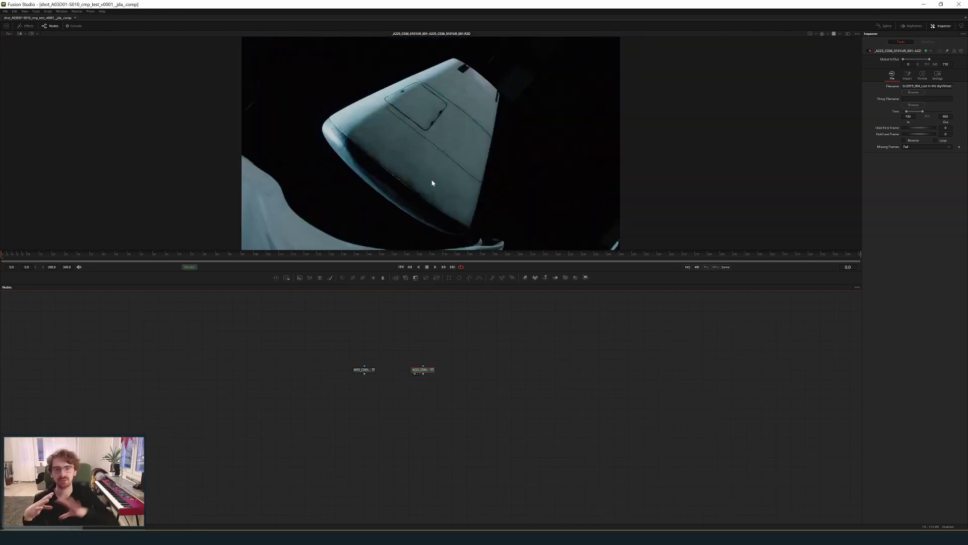
left_click_drag(426, 370, 540, 370)
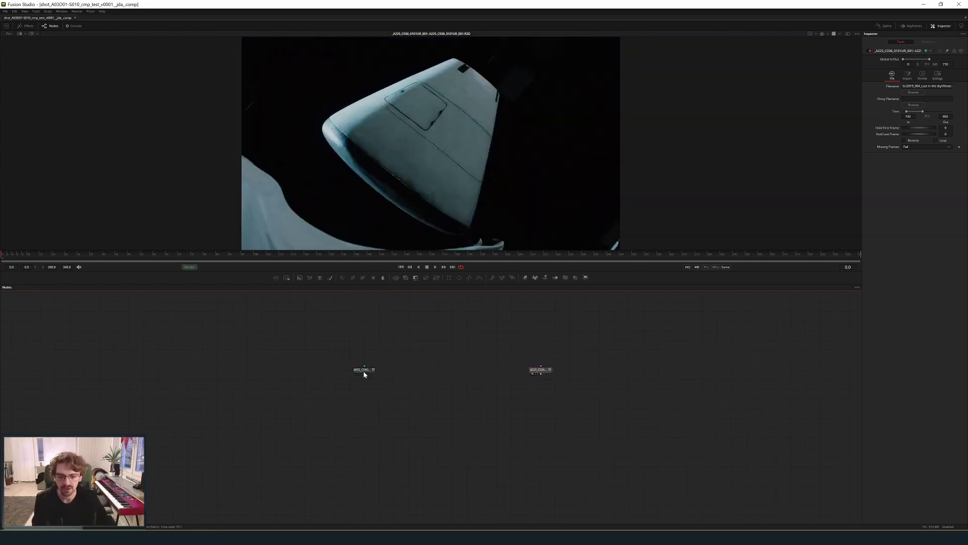
left_click_drag(364, 373, 447, 373)
key("1")
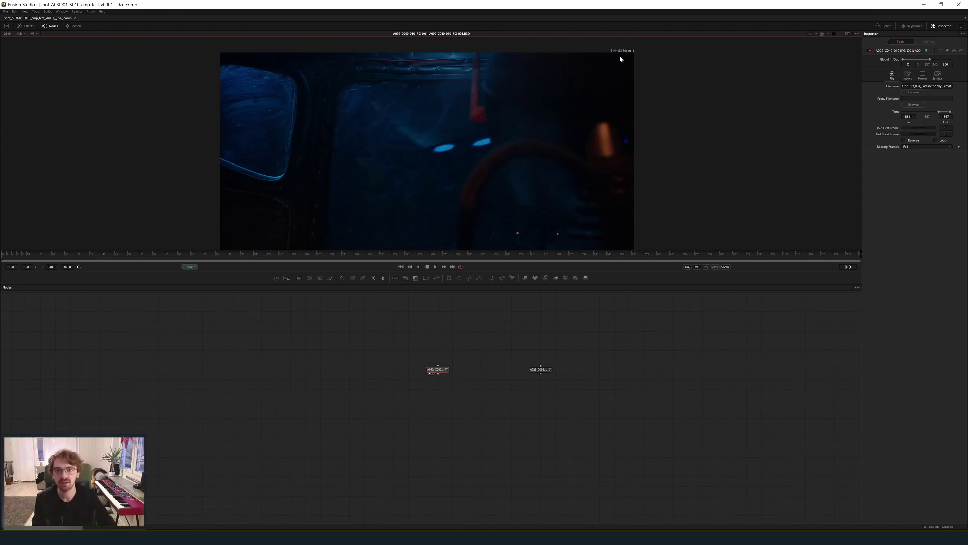
Open shot S010's Compositing v0001 scene from the Prism browser and bring its node chain into view
key("alt+Tab")
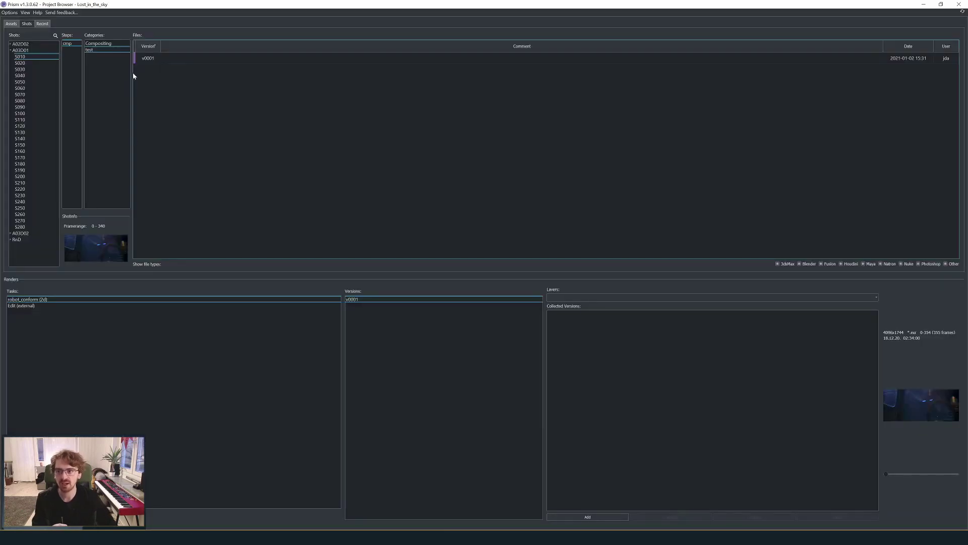
left_click(114, 43)
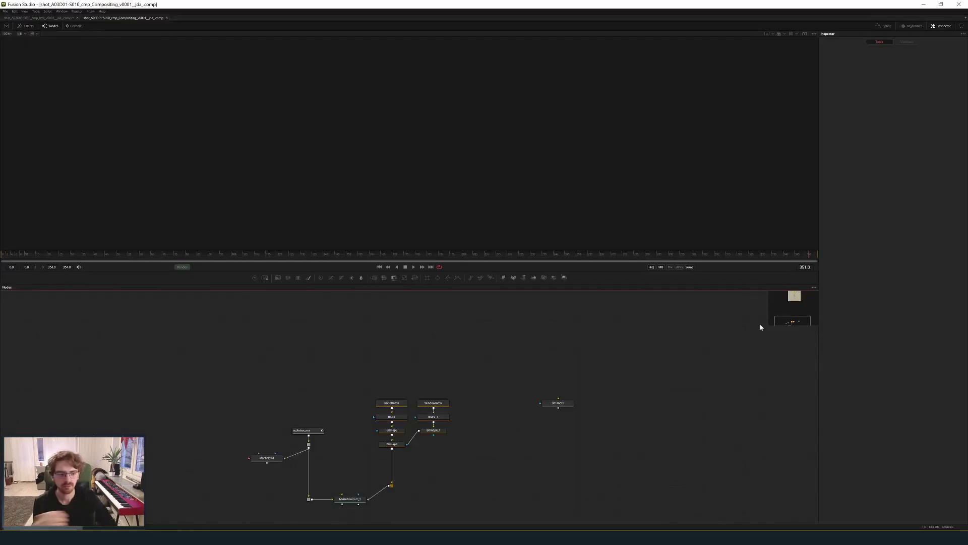
scroll(376, 372, "up", 10)
middle_click_drag(376, 371, 445, 359)
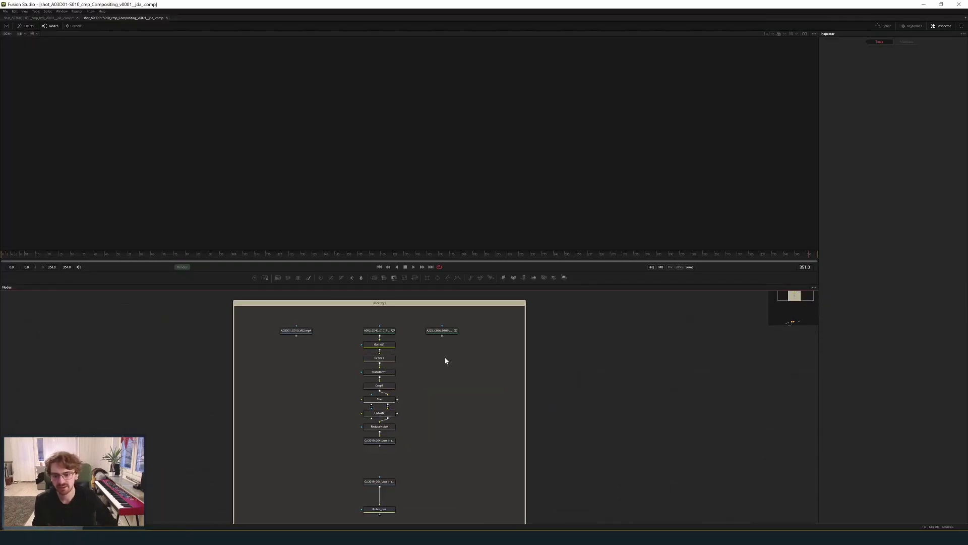
Copy the ten-node compositing chain into the cmp_test comp and close the Compositing v0001 comp
scroll(437, 429, "down", 2, "ctrl")
left_click_drag(434, 504, 372, 362)
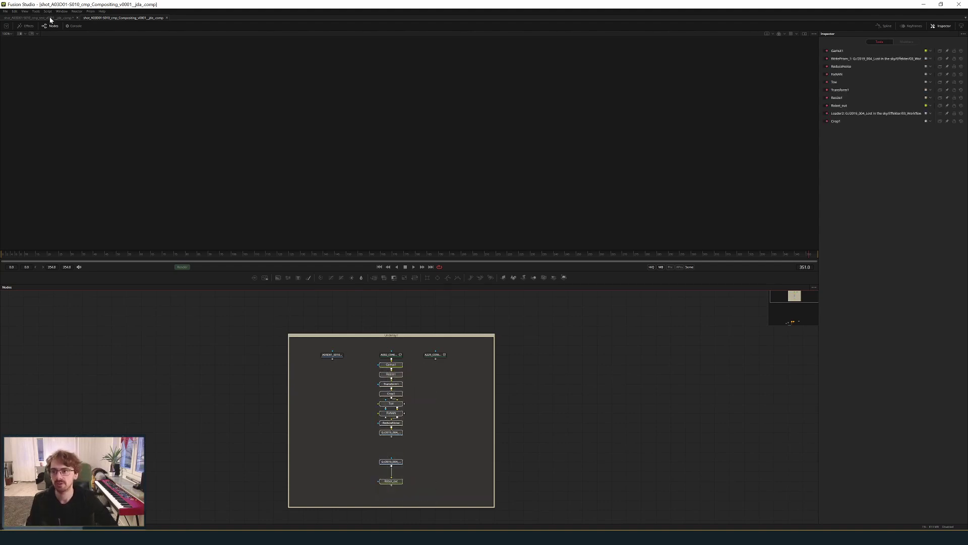
left_click(20, 18)
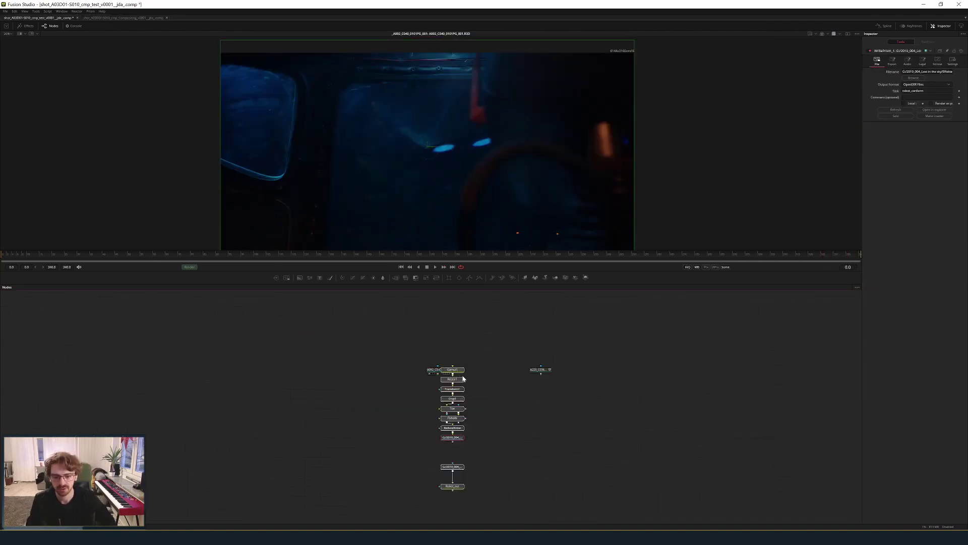
left_click(166, 18)
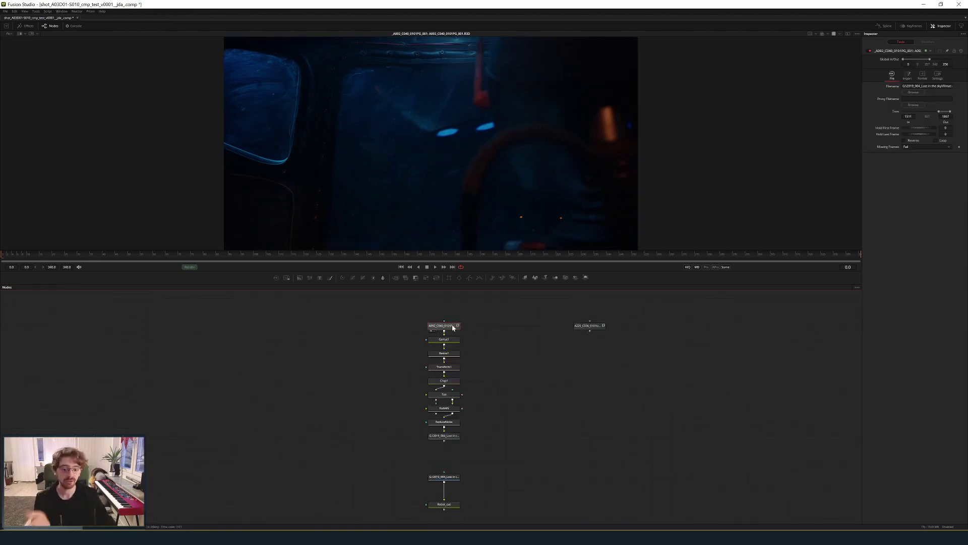
mouse_move(453, 327)
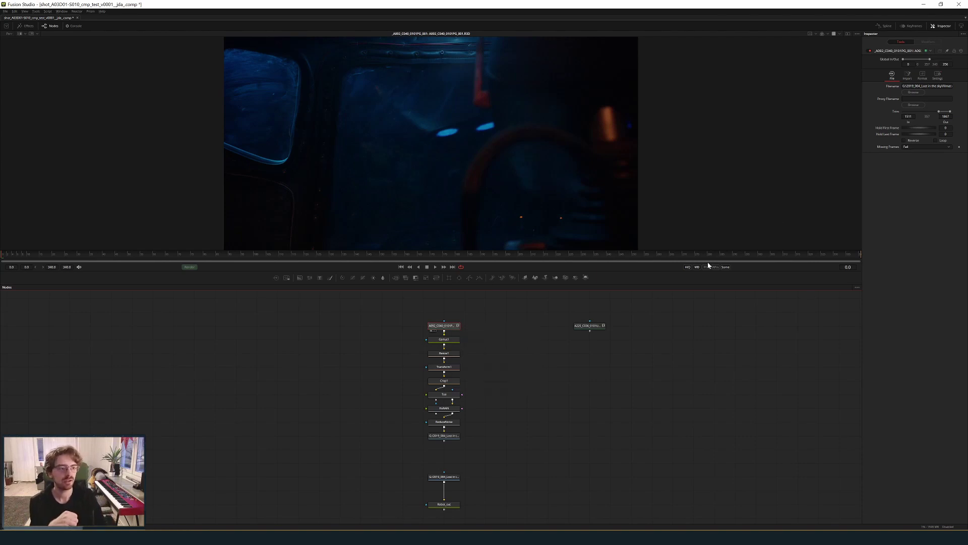
Set the A092 R3D loader's Format to ACES decode, Dragon Enhanced Blacks on, exposure compensation 2
left_click(922, 75)
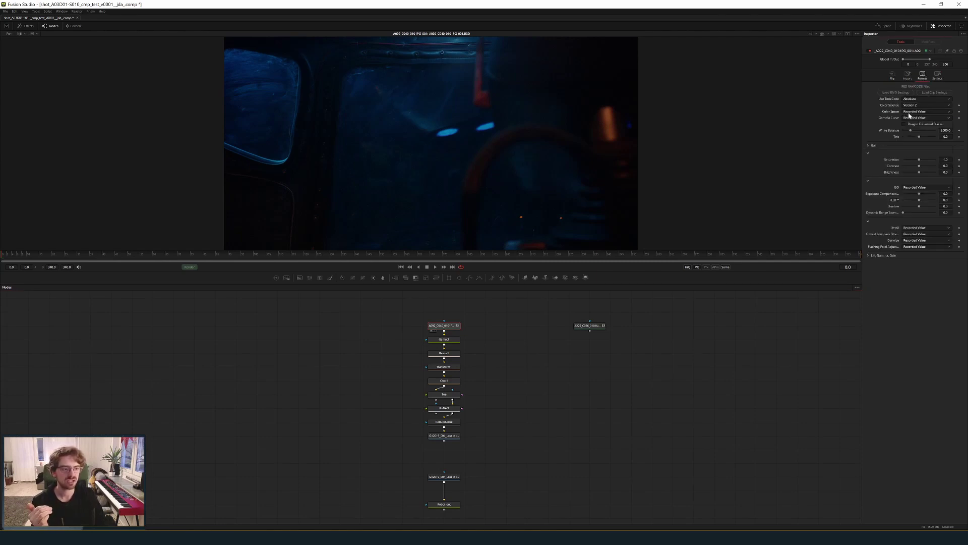
left_click(912, 112)
left_click(917, 156)
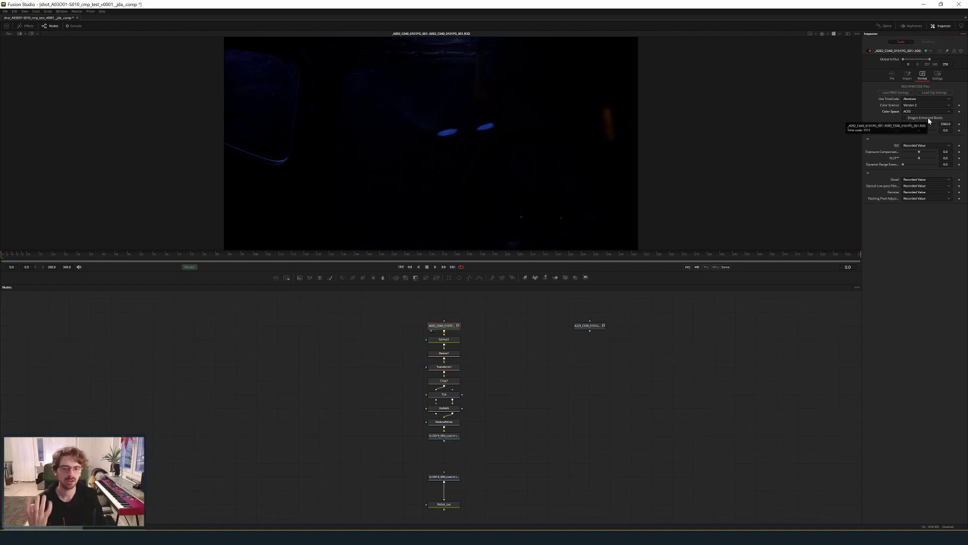
left_click(928, 118)
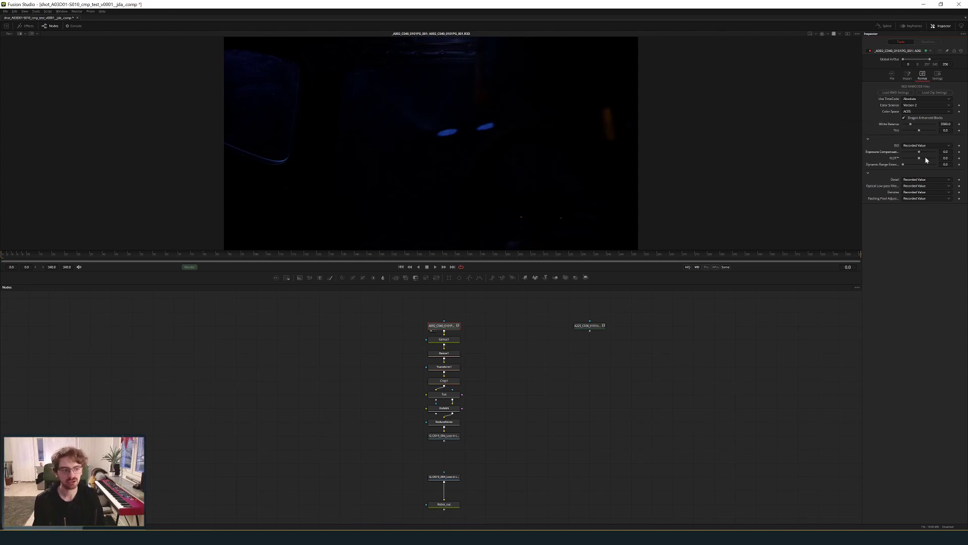
left_click(946, 151)
type("2")
key("Return")
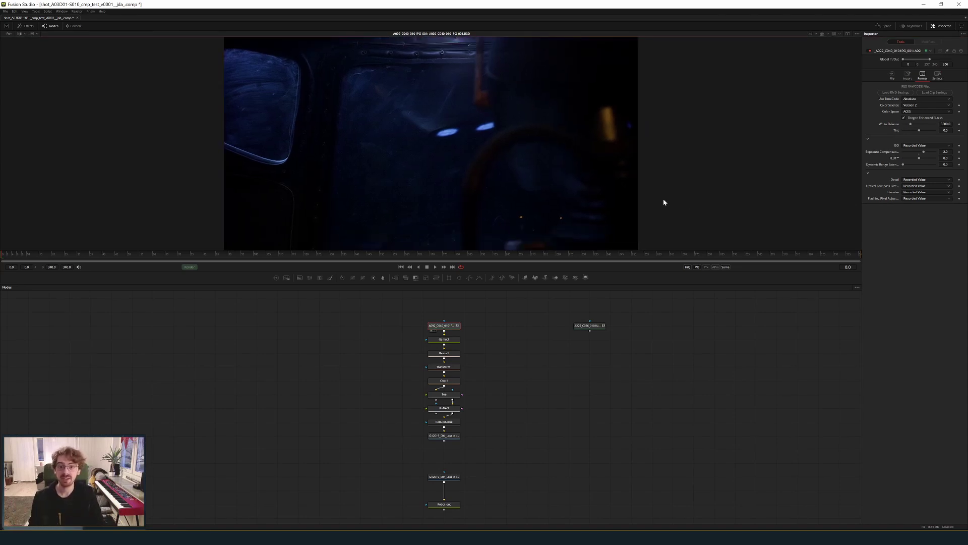
View the Gamut1 output through the OCIO ColorSpace view LUT and review its settings
left_click(447, 340)
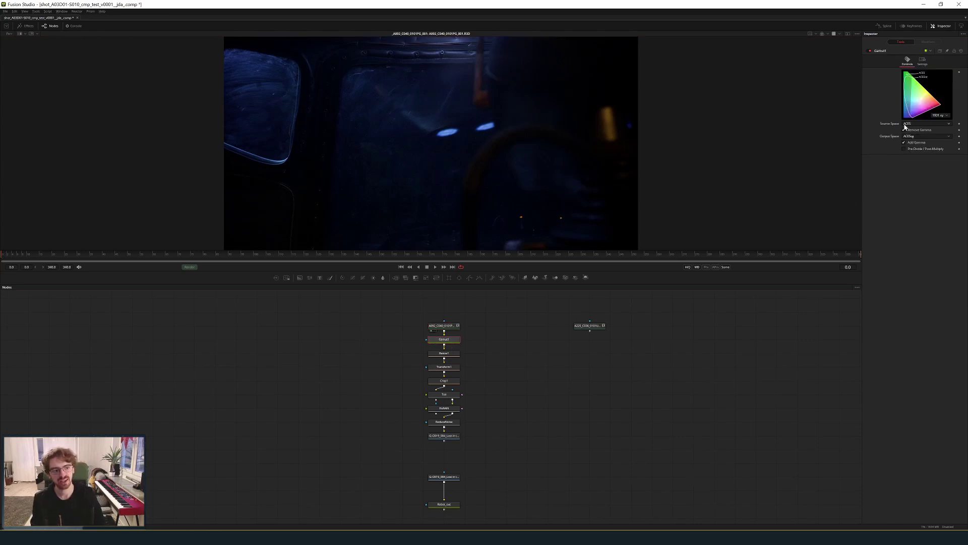
key("1")
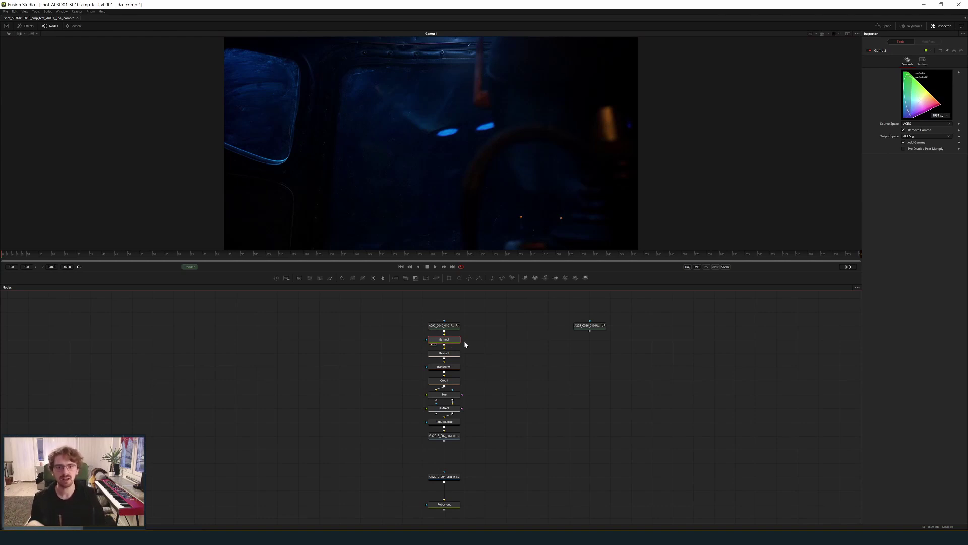
left_click(840, 34)
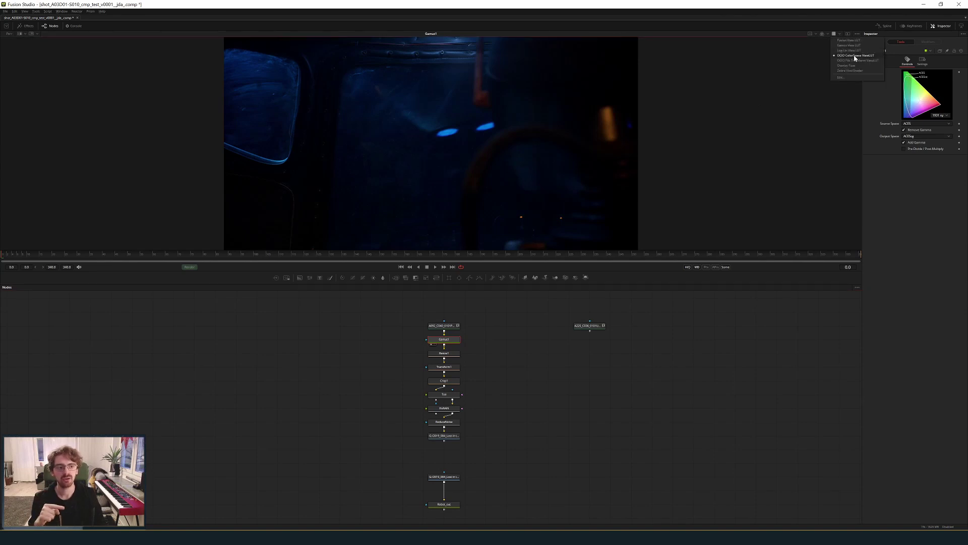
left_click(854, 56)
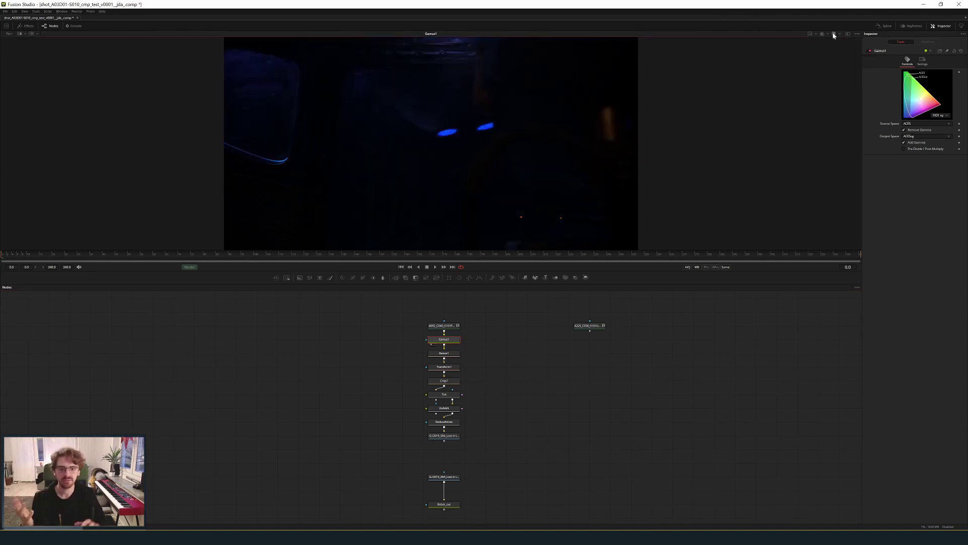
left_click(833, 34)
left_click(838, 35)
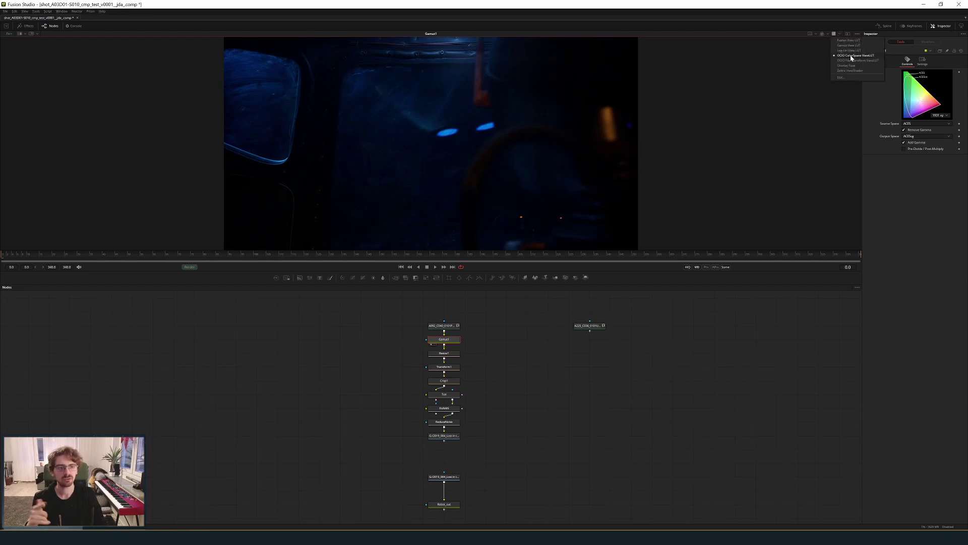
left_click(852, 77)
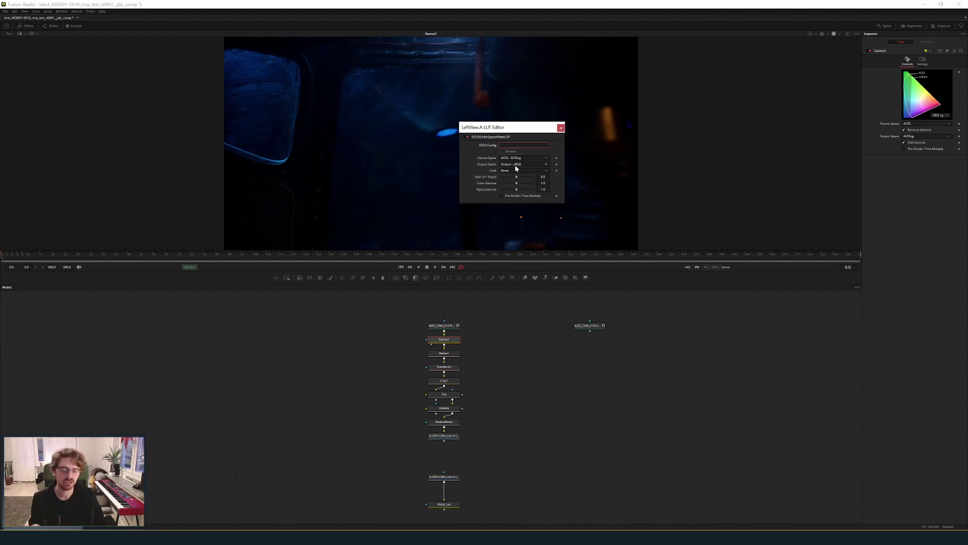
left_click(561, 127)
Inspect Resize1 and view Transform1's output, the brightened plate resized to 4096 wide
left_click(450, 353)
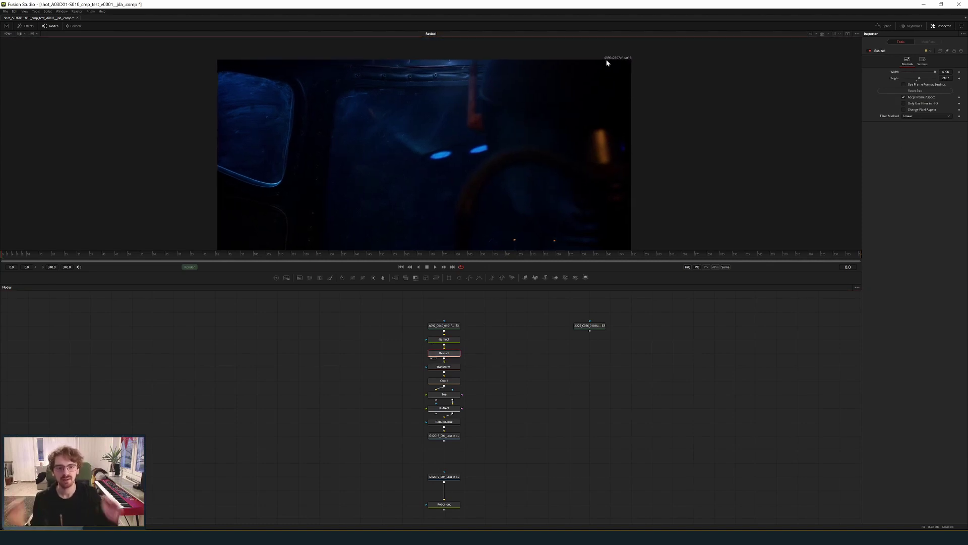
left_click(444, 367)
key("1")
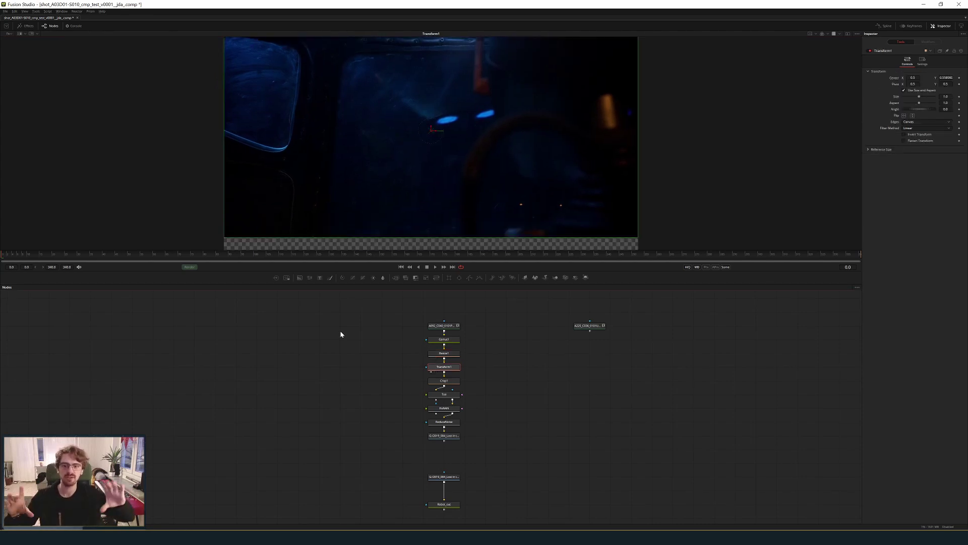
left_click(214, 472)
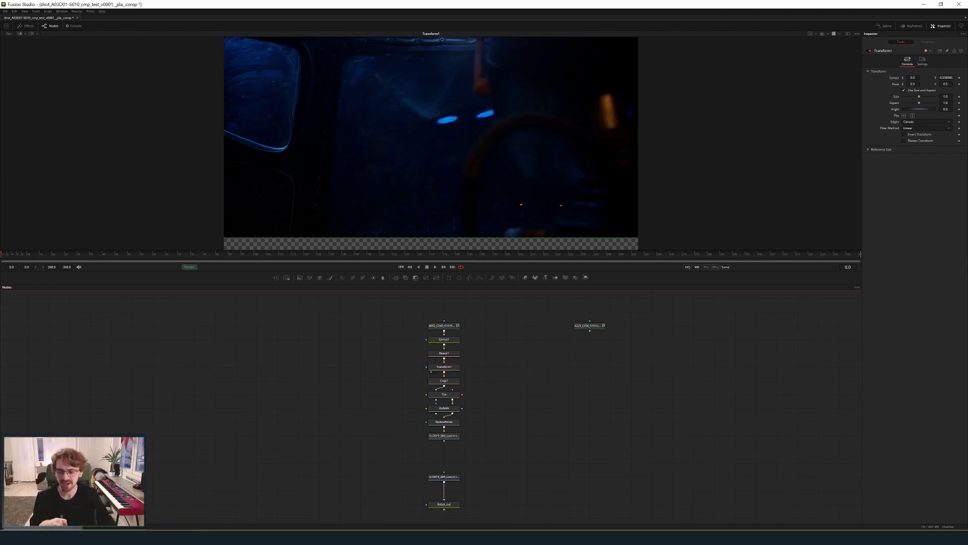
key("alt+Tab")
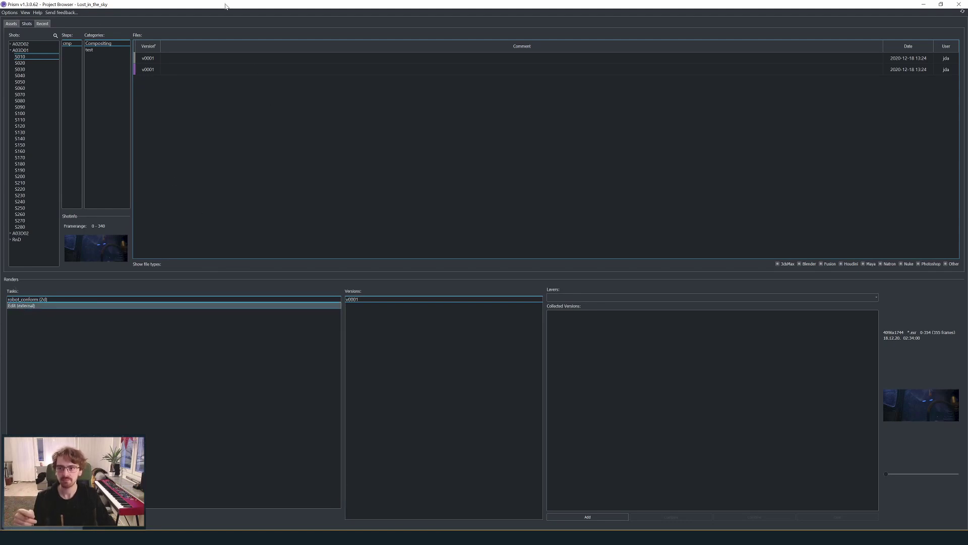
Drag the Edit (external) render thumbnail from Prism into Fusion's node graph as Loader and Merge nodes
key("alt+Tab")
left_click_drag(796, 273, 662, 443)
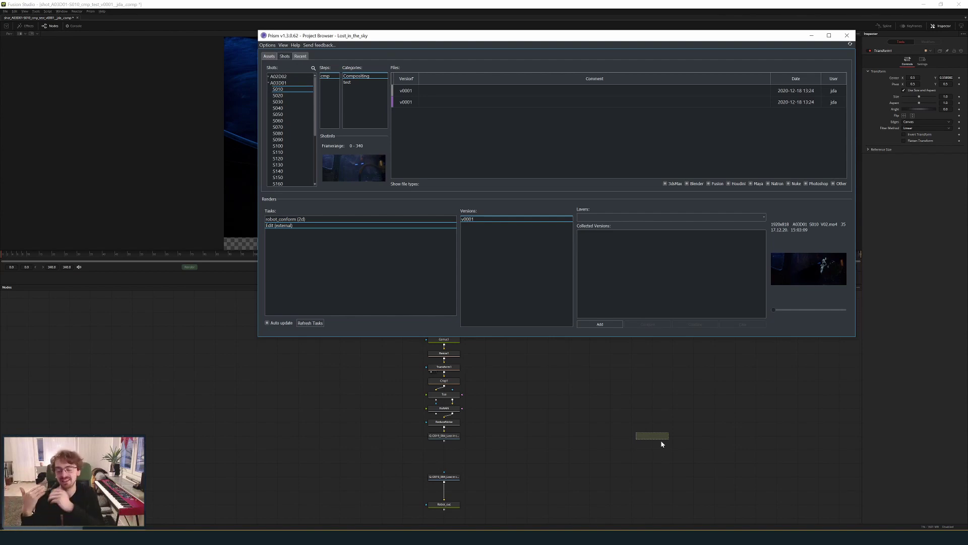
left_click_drag(726, 363, 736, 333)
middle_click_drag(647, 404, 582, 398)
scroll(595, 396, "down", 2, "ctrl")
key("alt+Tab")
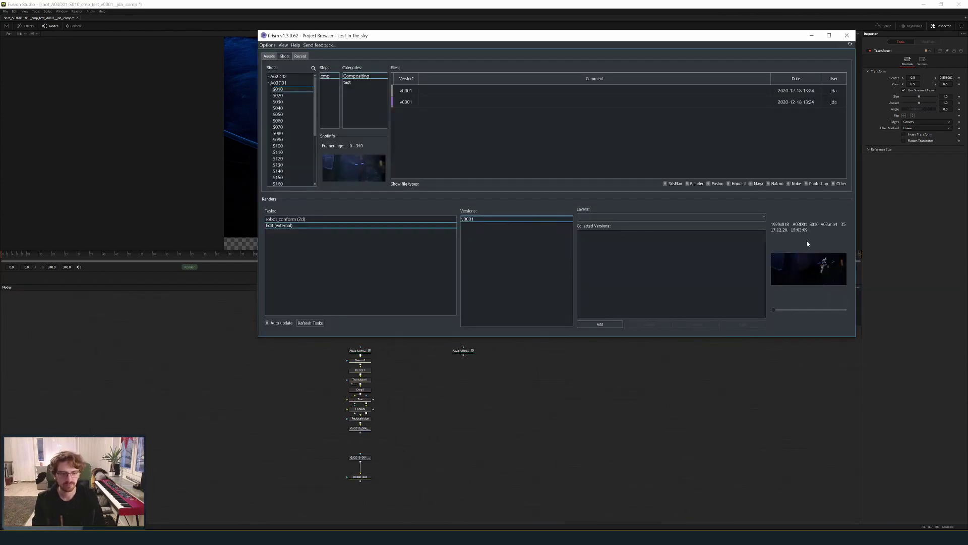
left_click_drag(807, 267, 479, 424)
key("alt+Tab")
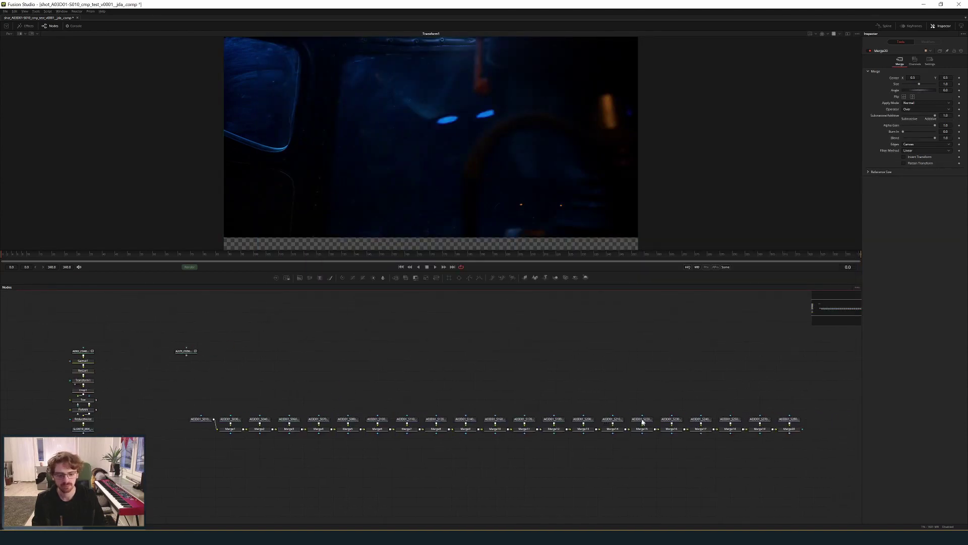
Delete the imported merge row, keeping the mp4 edit Loader parked left of the comp tree
left_click_drag(804, 404, 225, 464)
key("Delete")
middle_click_drag(176, 444, 342, 429)
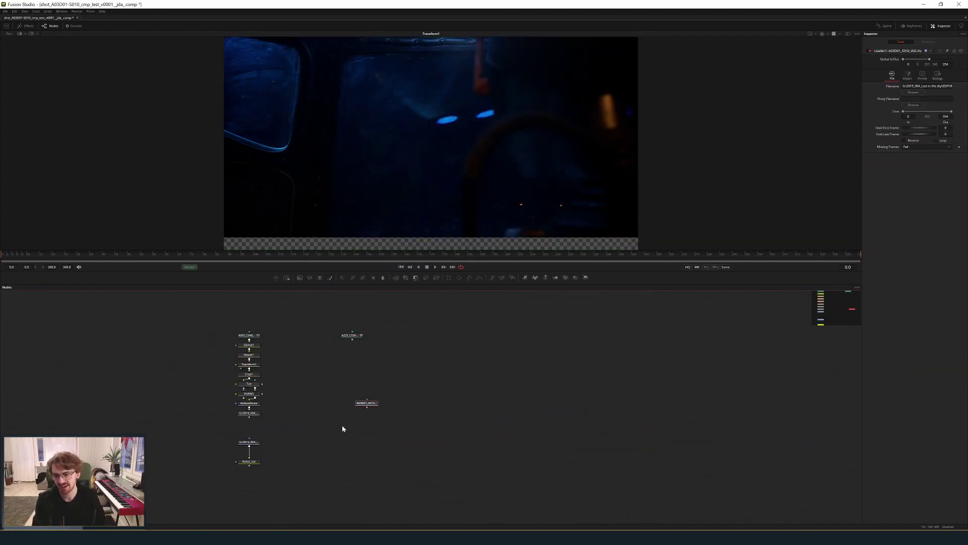
left_click_drag(369, 405, 444, 196)
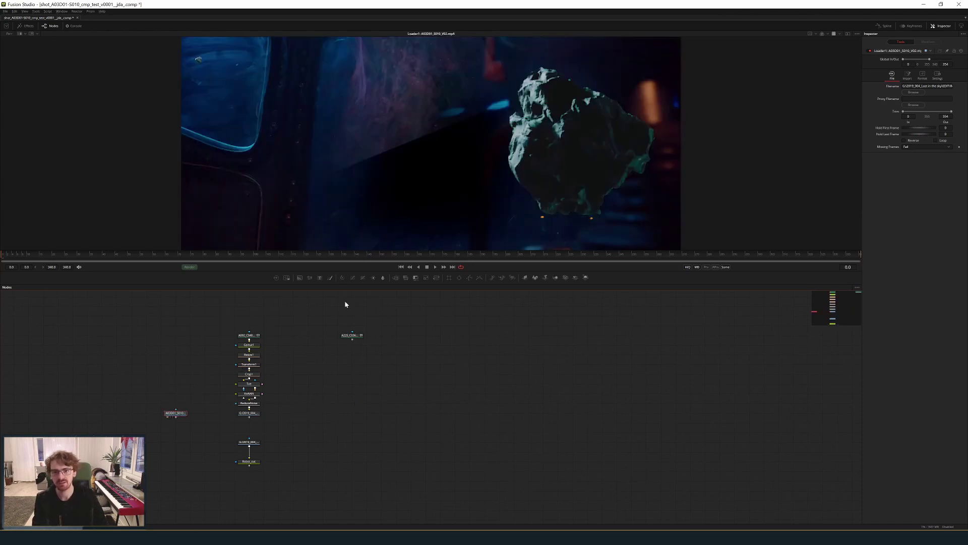
scroll(177, 418, "up", 3, "ctrl")
left_click_drag(195, 413, 195, 352)
middle_click_drag(194, 352, 276, 401)
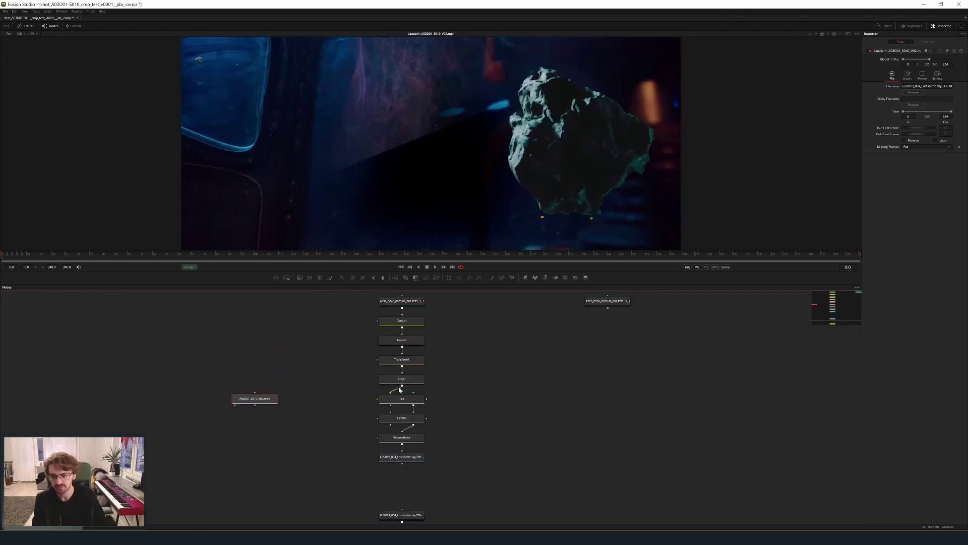
Compare Crop1's output against the fitted edit reference clip in the viewer
left_click(424, 378)
key("1")
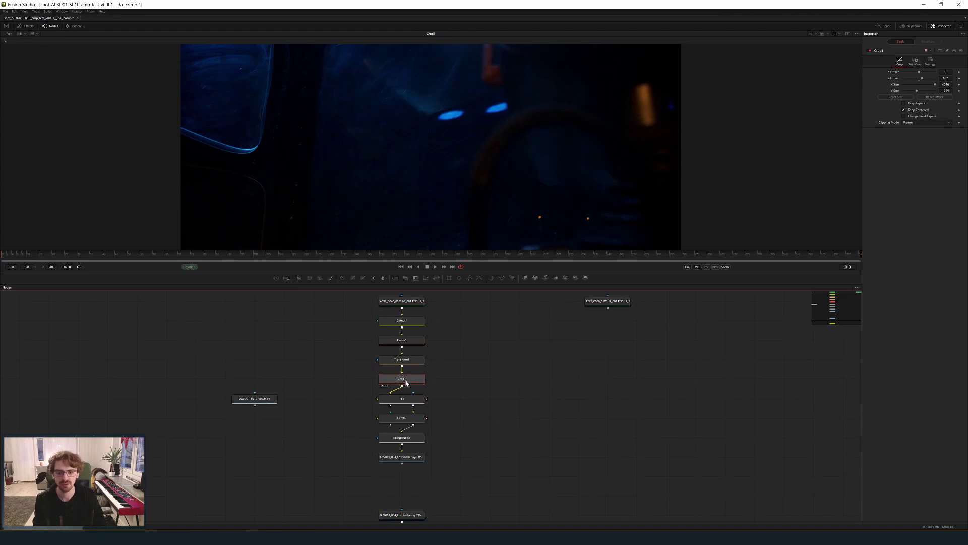
left_click(263, 401)
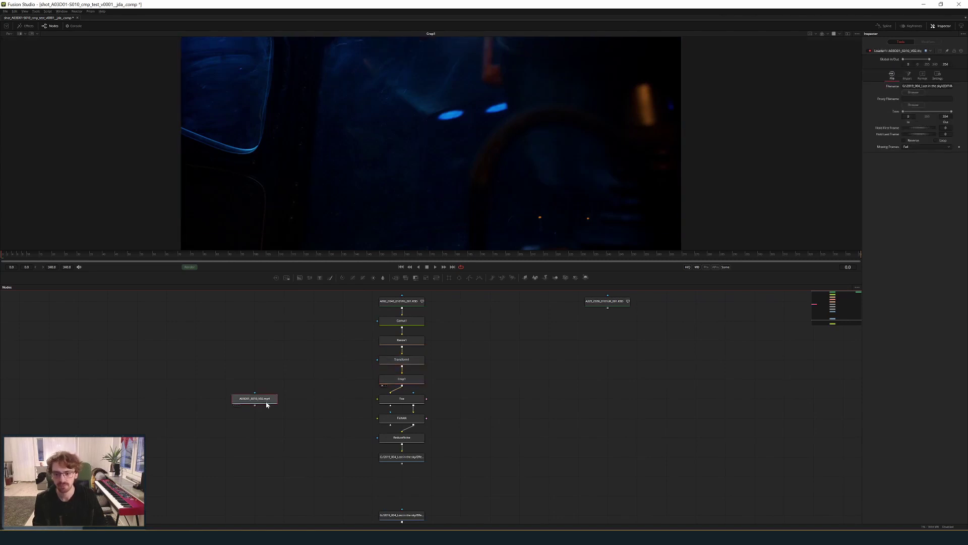
key("1")
key("1")
left_click(402, 359)
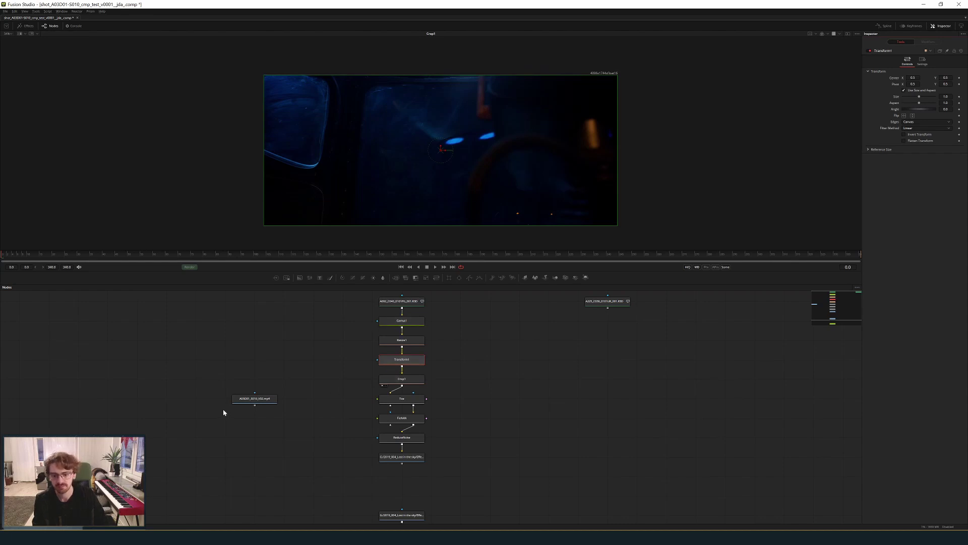
left_click(252, 399)
key("1")
key("ctrl+f")
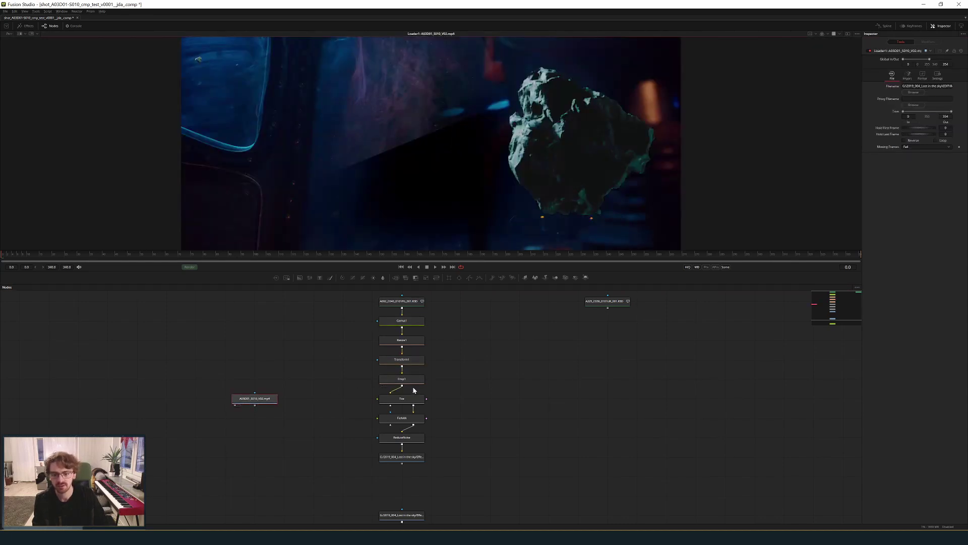
left_click(411, 379)
key("1")
left_click(270, 399)
key("1")
Set Transform1's Center Y to 0.5589 and recheck framing against the edit clip
left_click(410, 361)
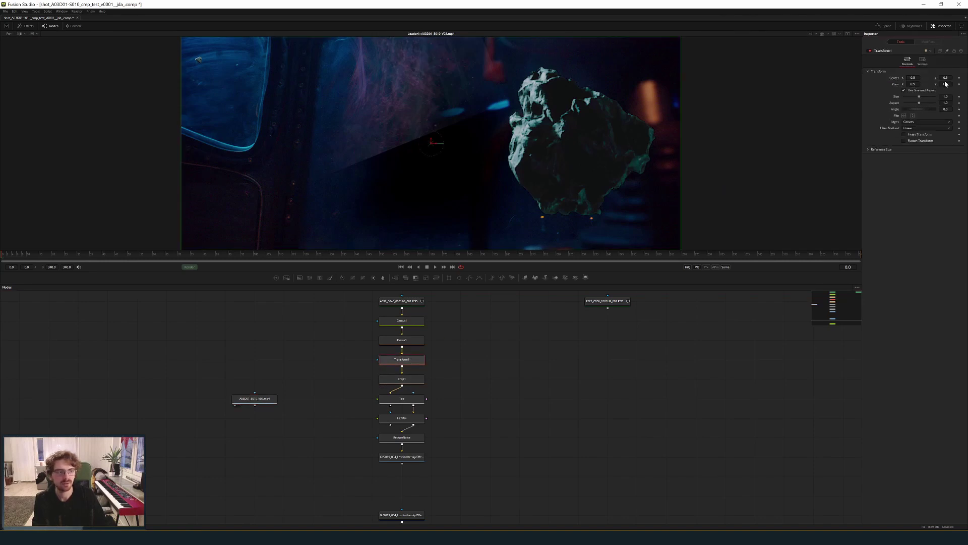
left_click_drag(946, 79, 933, 186)
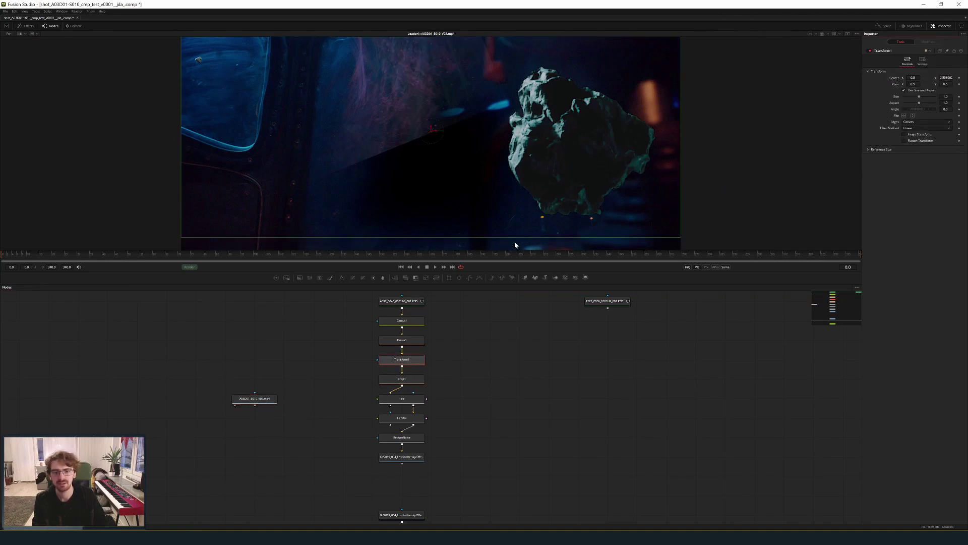
left_click(265, 400)
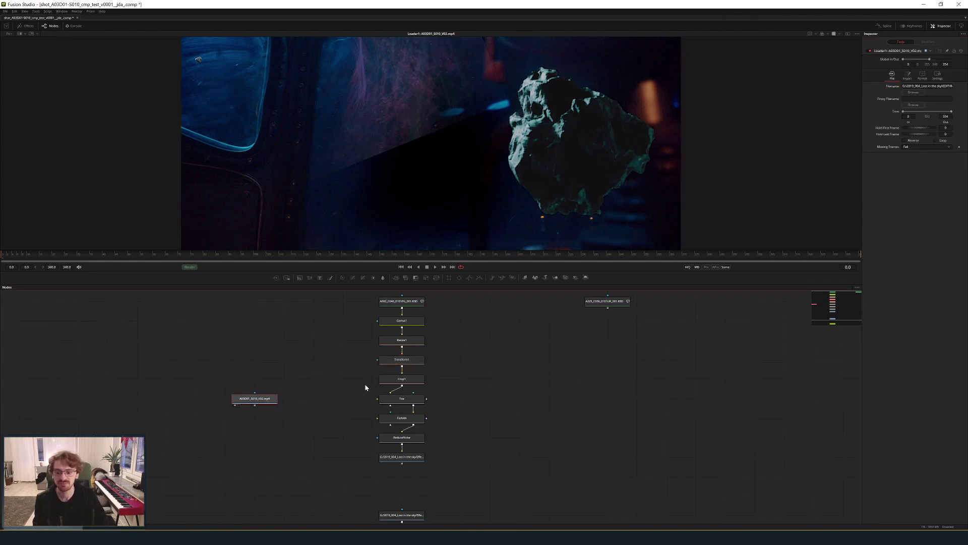
left_click(398, 382)
left_click(266, 402)
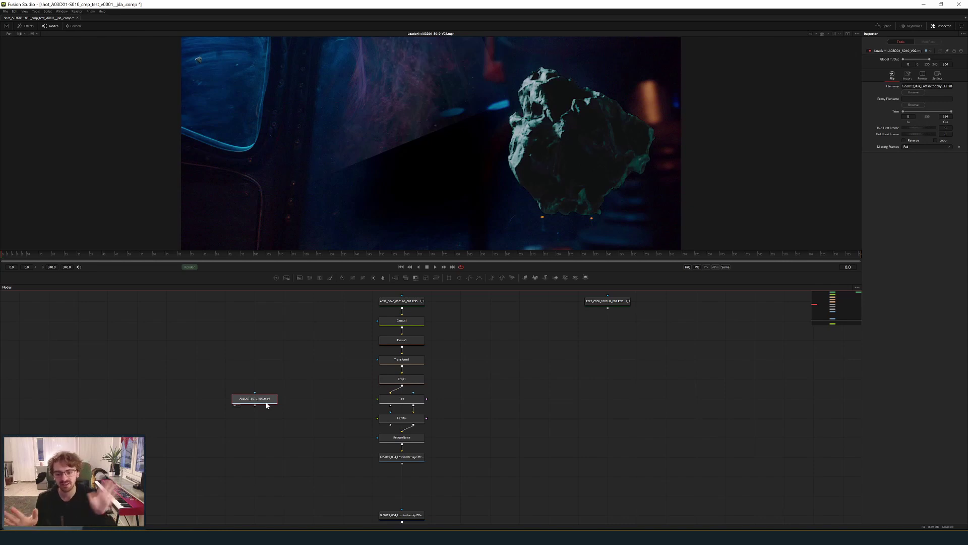
left_click(392, 382)
left_click(264, 401)
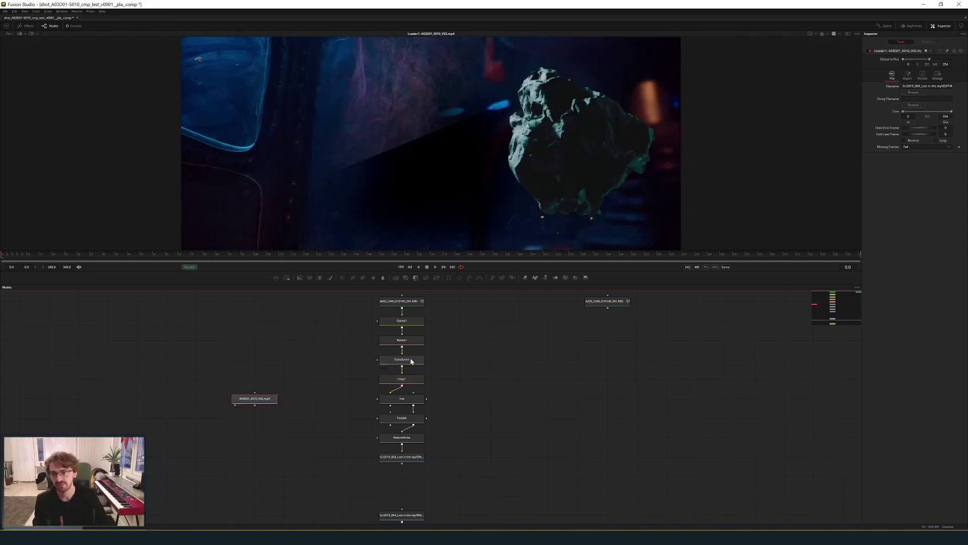
left_click_drag(237, 402, 271, 305)
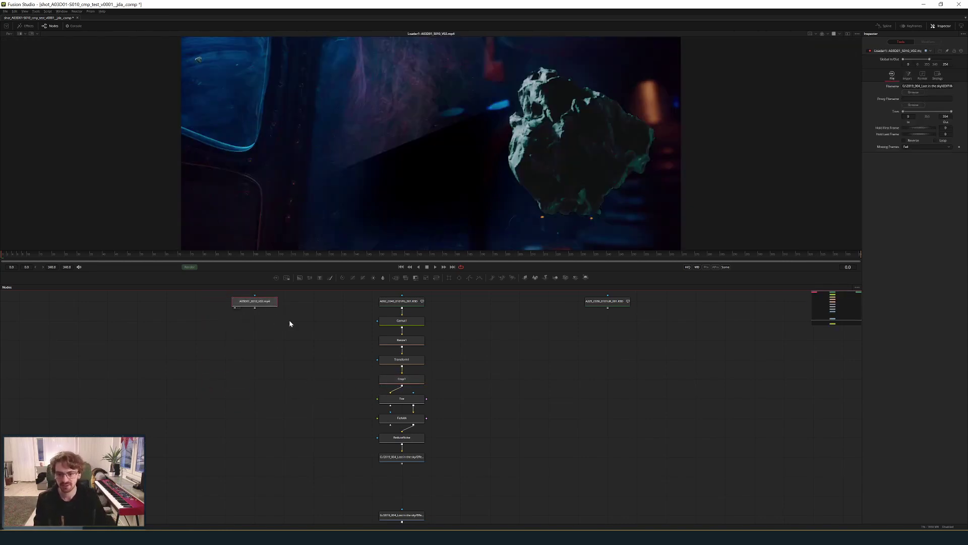
middle_click_drag(461, 416, 442, 417)
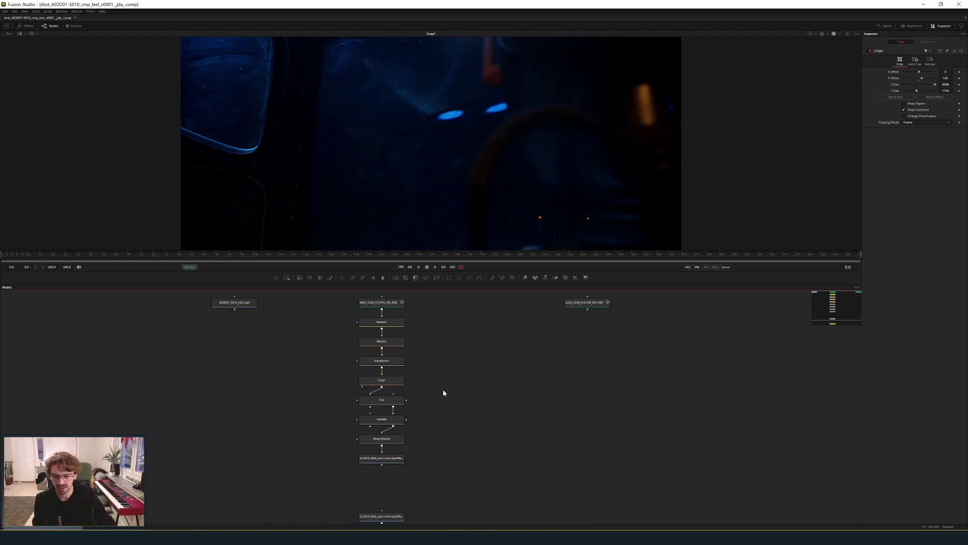
Add a ColorAnalyzer node and connect Crop1's output into it
key("shift+space")
type("col")
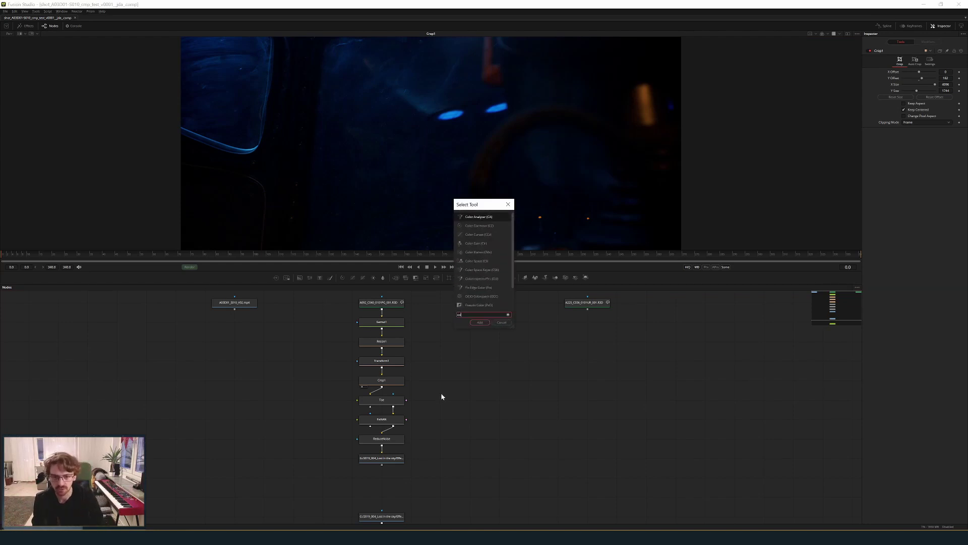
type("or")
key("Return")
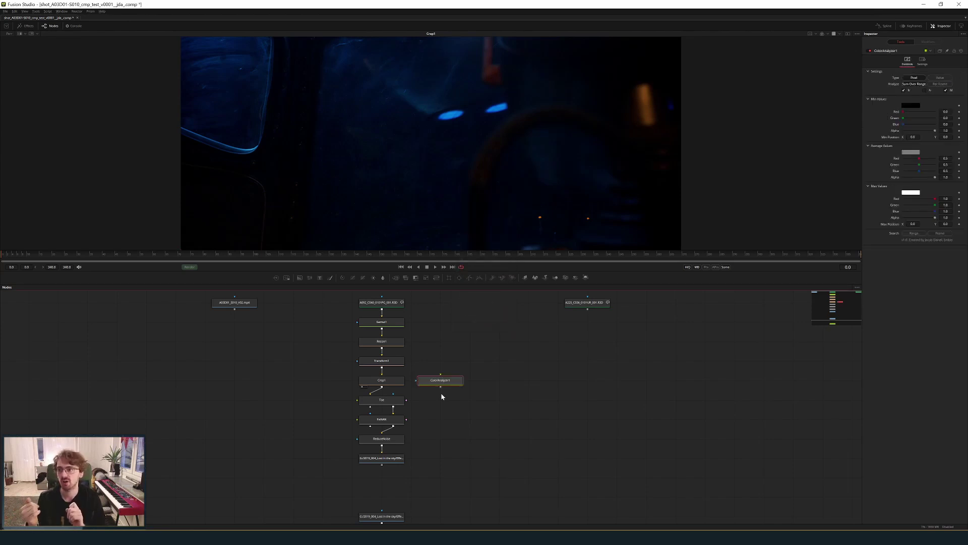
left_click_drag(442, 396, 442, 401)
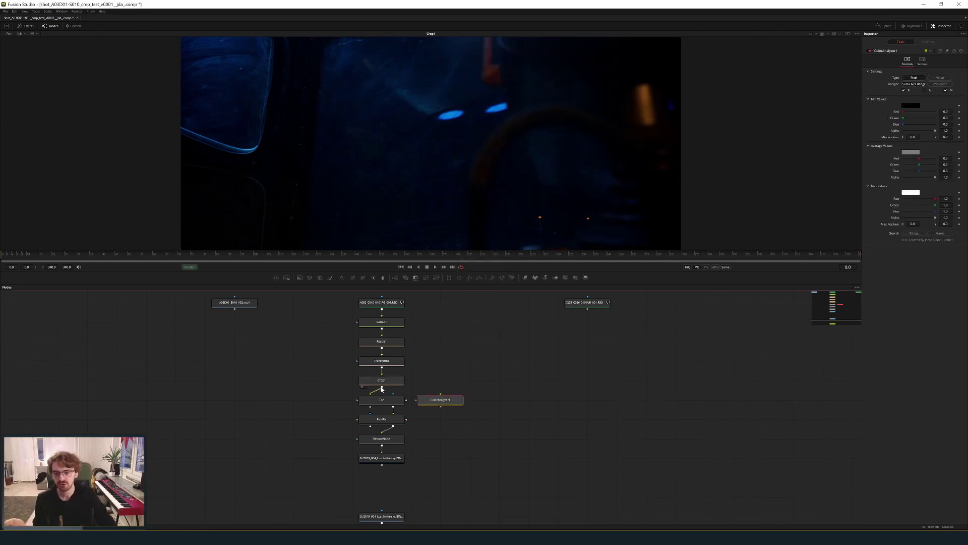
left_click_drag(381, 387, 449, 404)
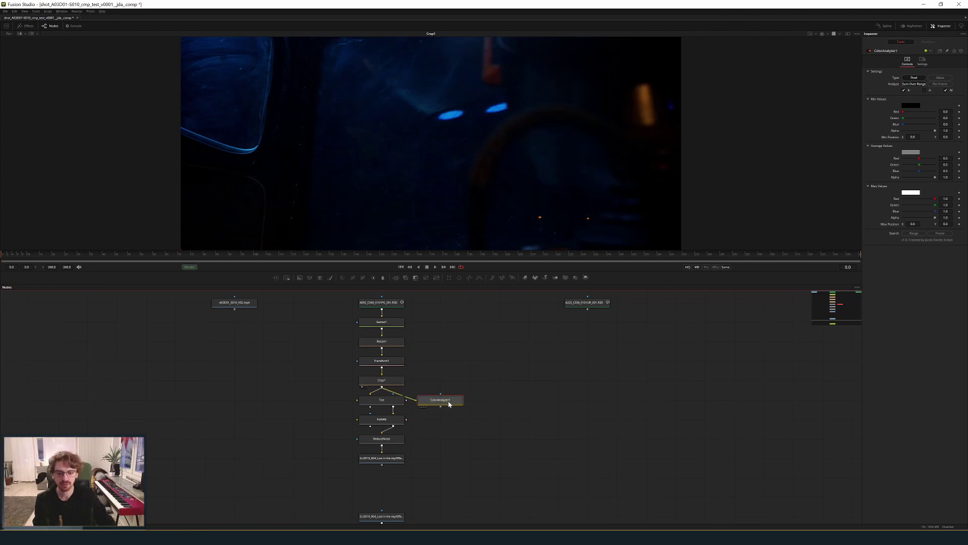
Set the render end to frame 10, run the range analysis, and check the minimum blue value
left_click(51, 267)
type("10")
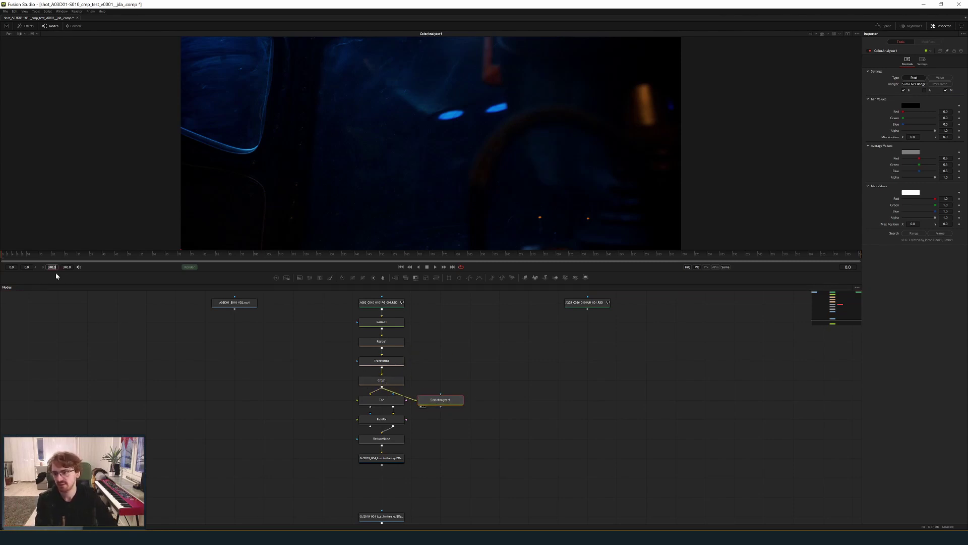
key("Return")
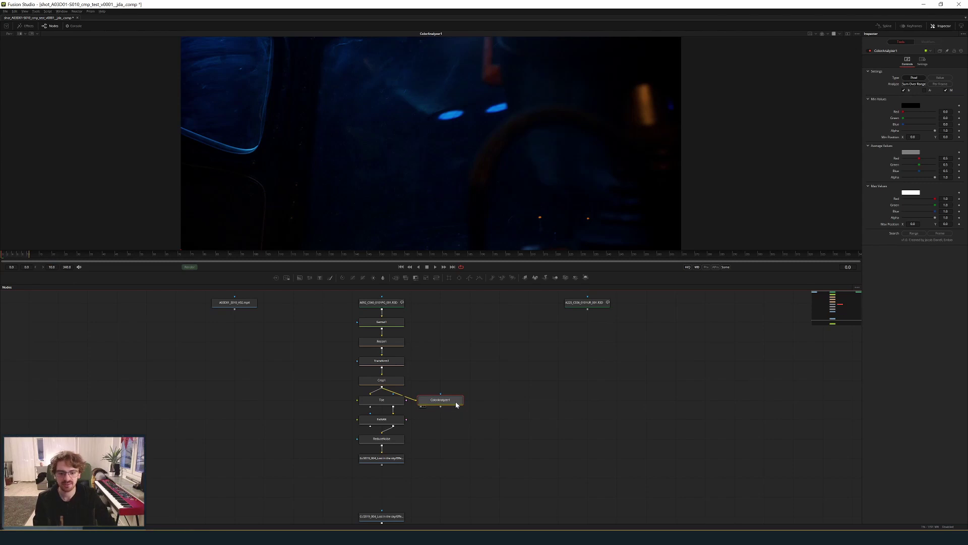
left_click(917, 235)
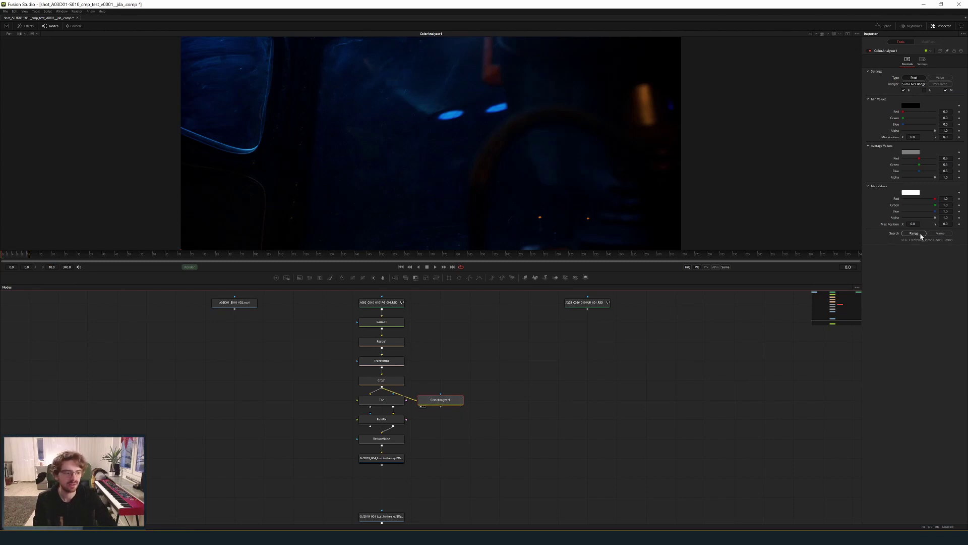
left_click(920, 235)
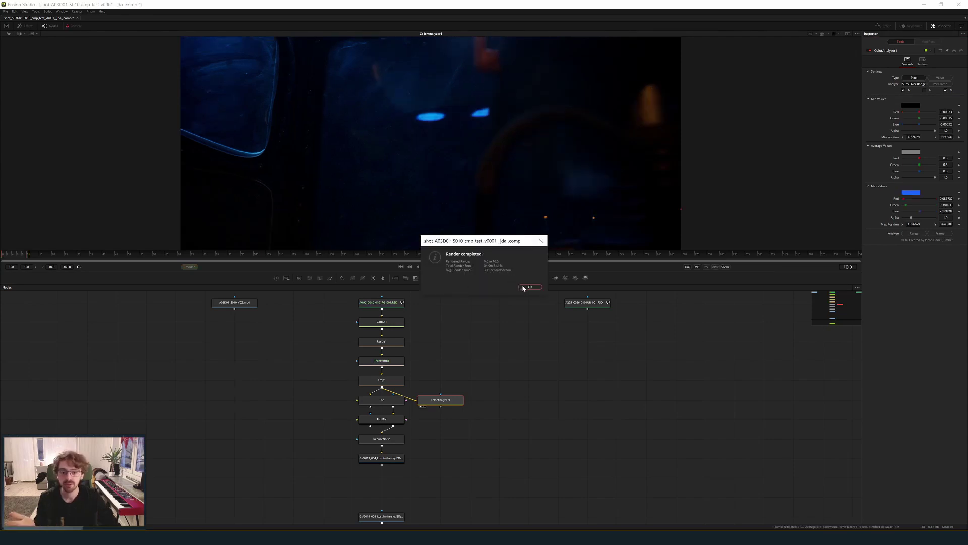
left_click(530, 287)
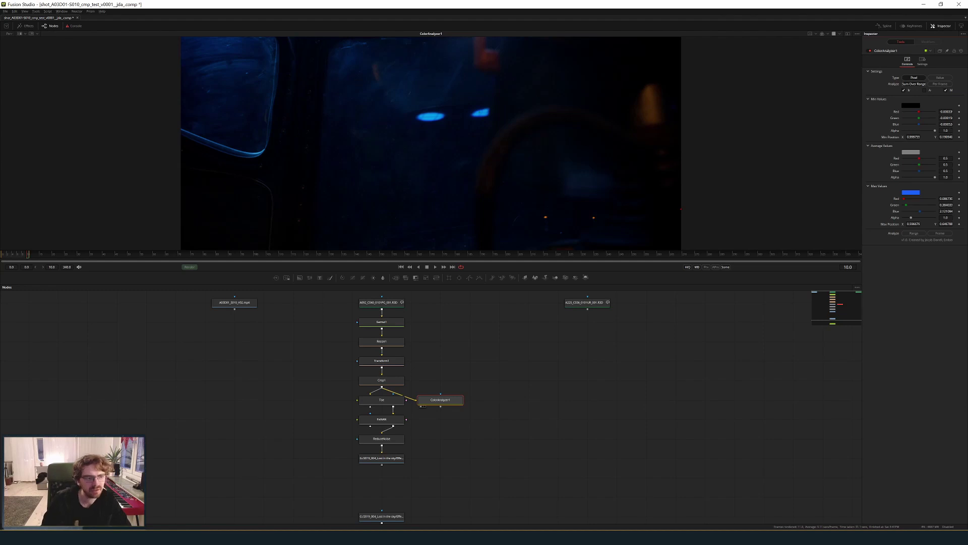
left_click(946, 124)
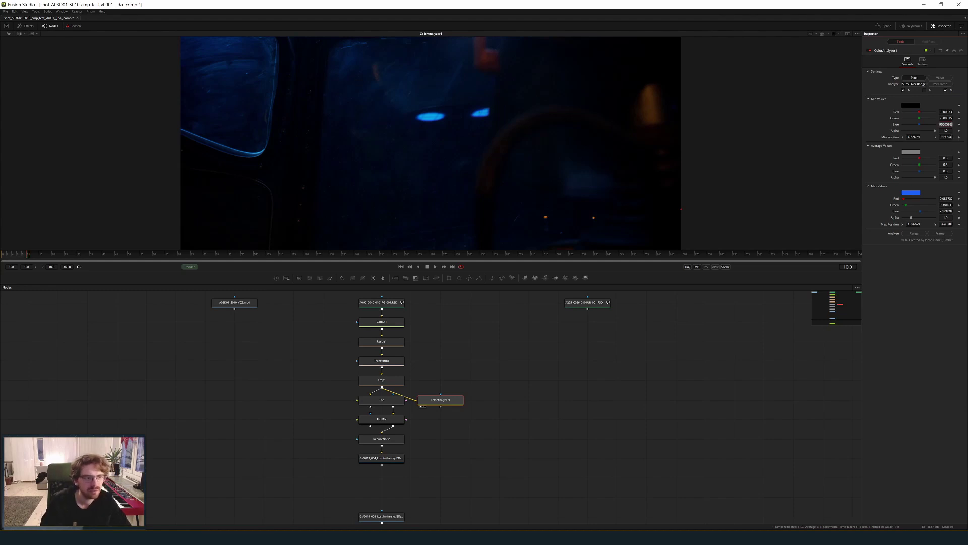
left_click(380, 401)
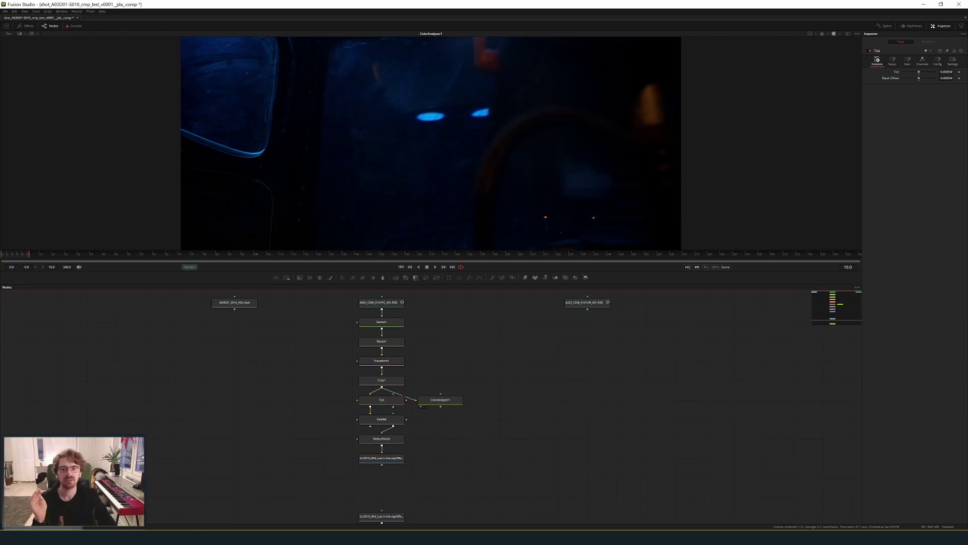
Browse to the project's SOFTWARES\Fusion\Macros folder, select Toe.setting, and return to Fusion
mouse_move(207, 537)
left_click(217, 509)
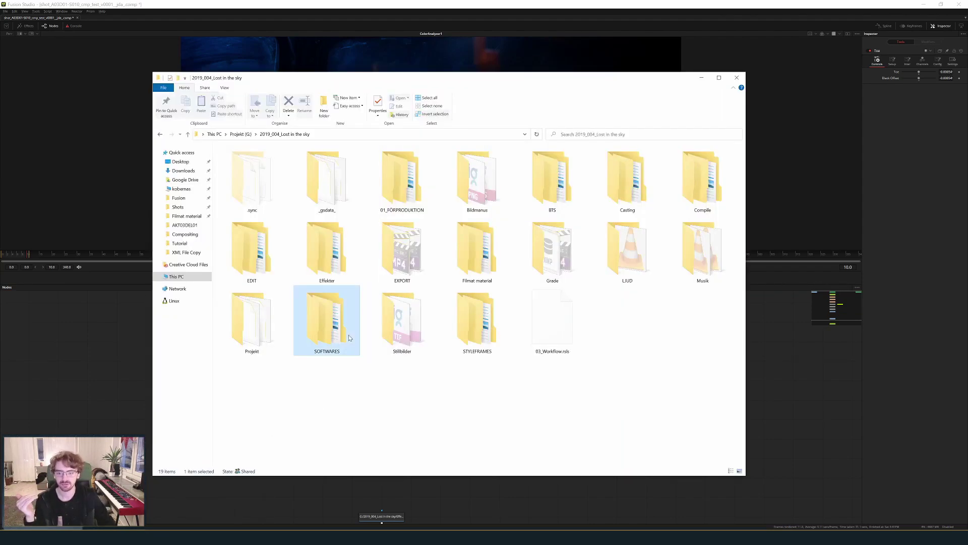
double_click(336, 316)
double_click(270, 194)
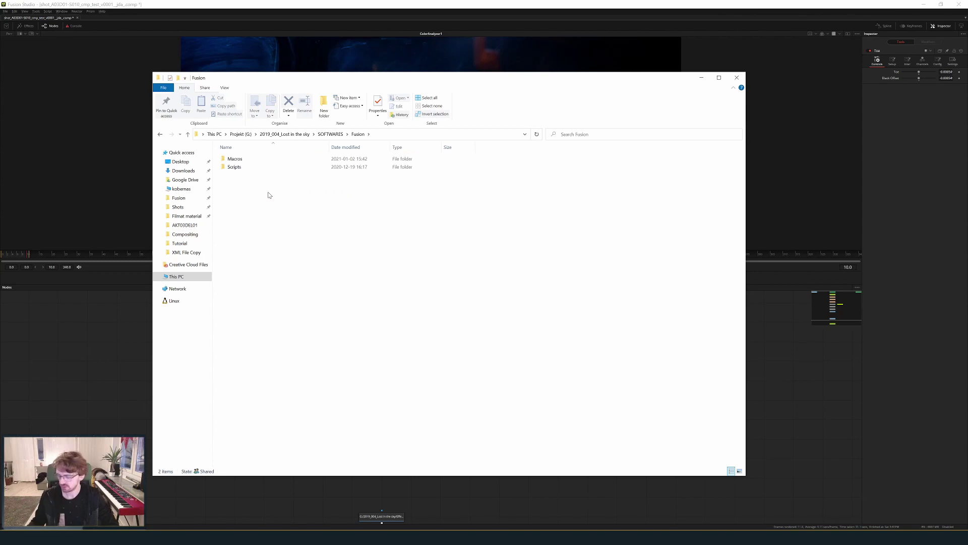
double_click(235, 159)
mouse_move(241, 178)
left_mouse_down()
mouse_move(223, 156)
mouse_move(236, 160)
left_mouse_up()
left_click(237, 160)
left_click(260, 220)
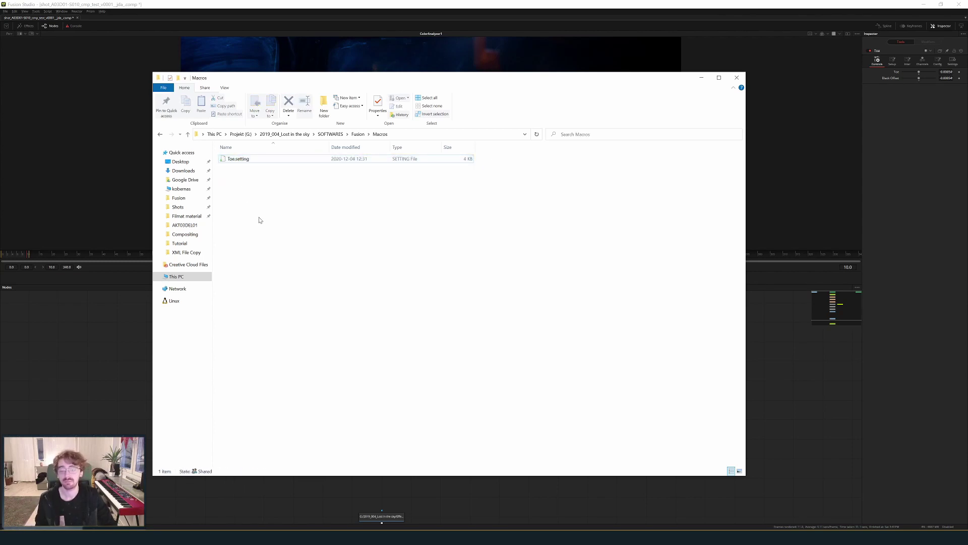
left_click(101, 320)
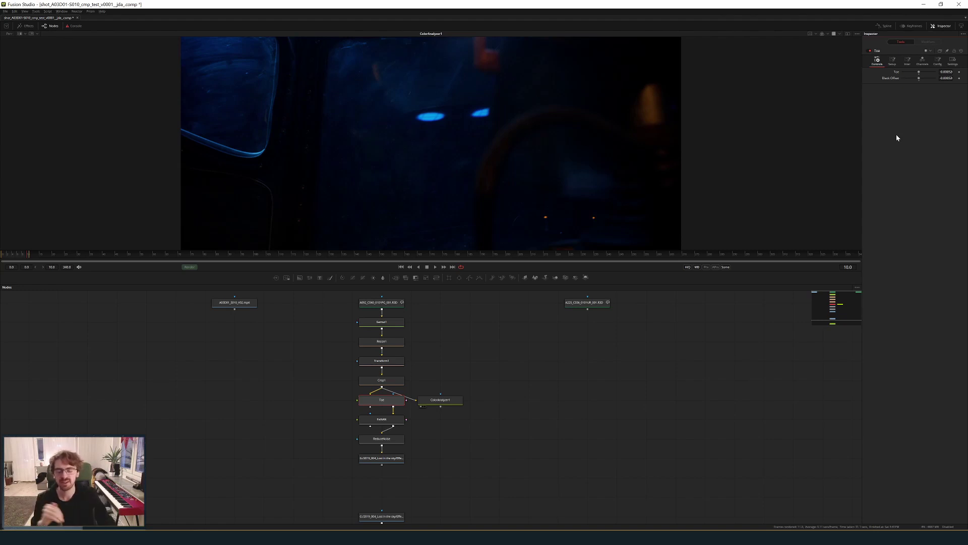
Inspect FixNAN, ReduceNoise and the WritePrism_1 EXR writer, then make a Loader from its output
left_click(382, 422)
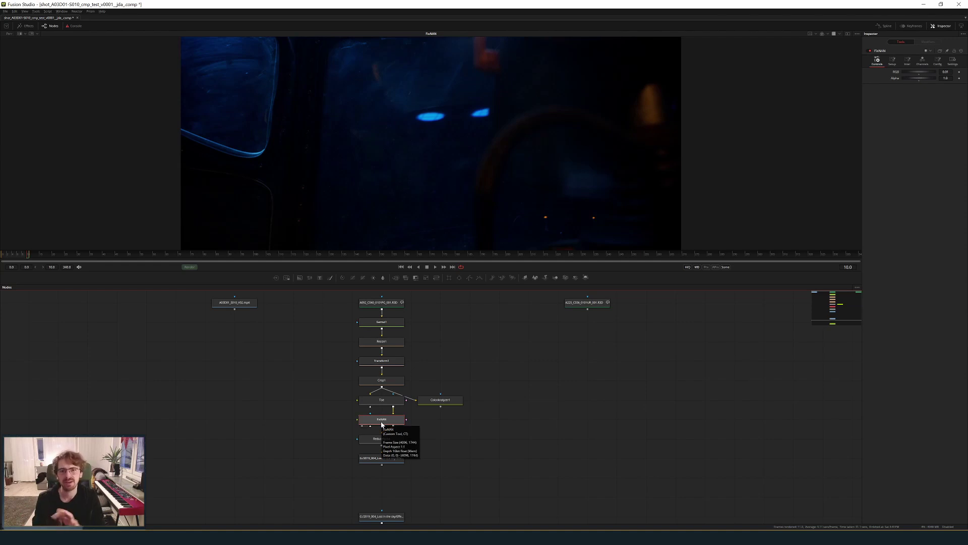
left_click(381, 441)
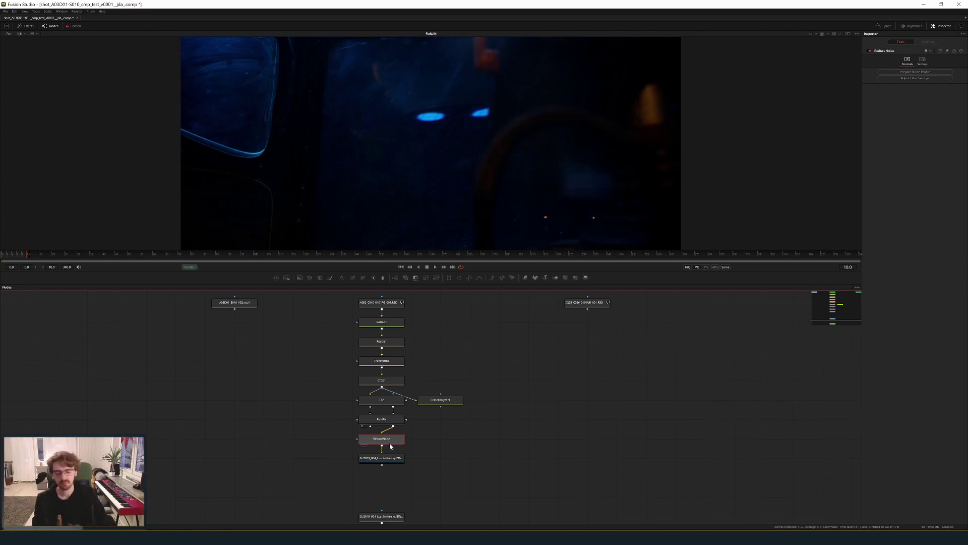
left_click(391, 460)
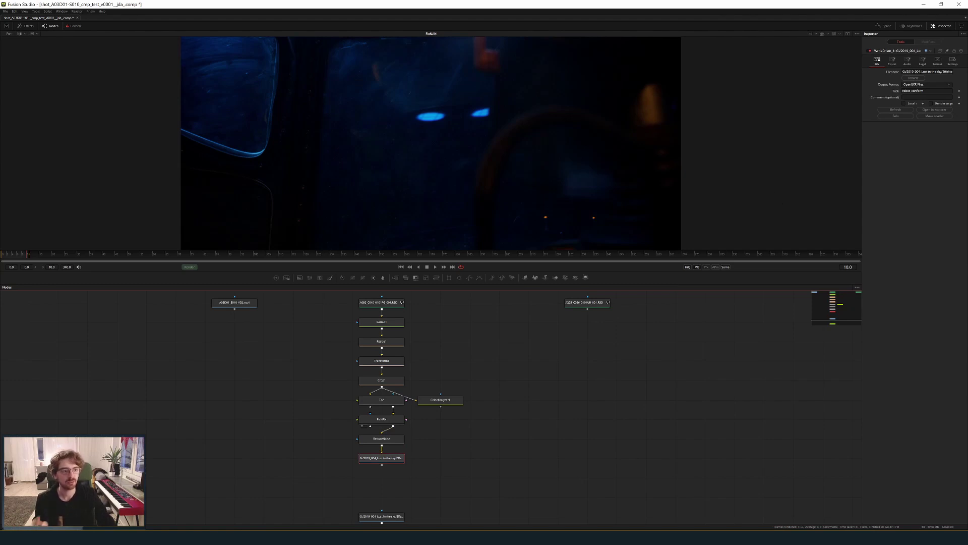
left_click_drag(585, 303, 405, 122)
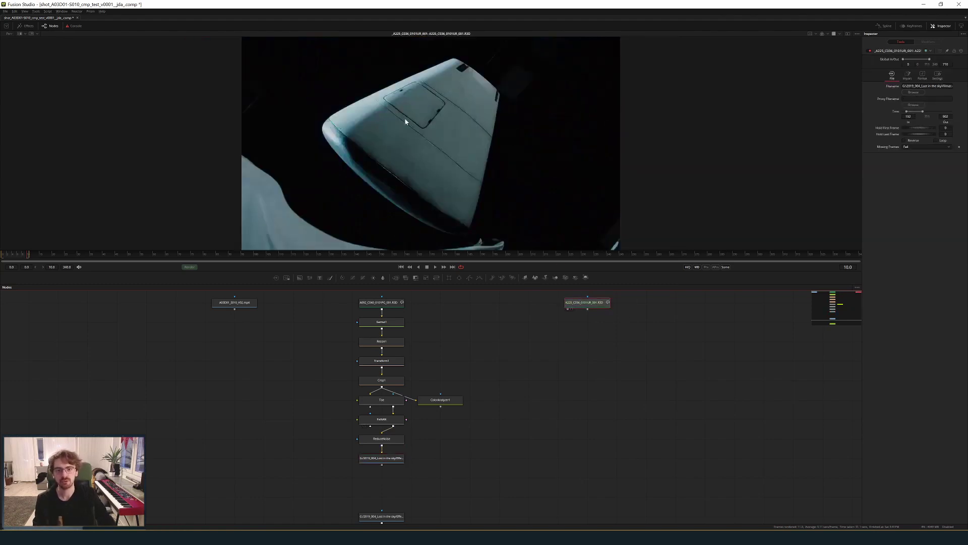
left_click(395, 460)
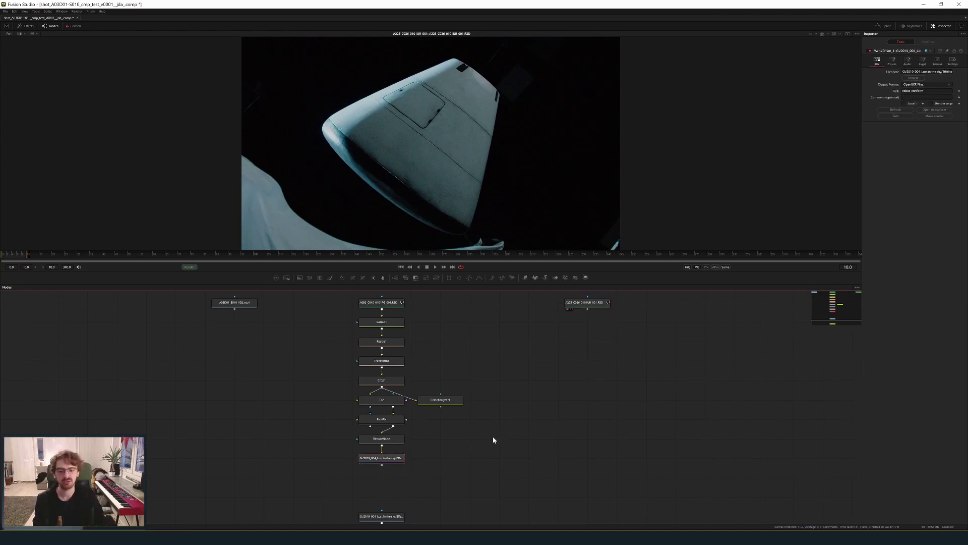
middle_click_drag(401, 459, 415, 378)
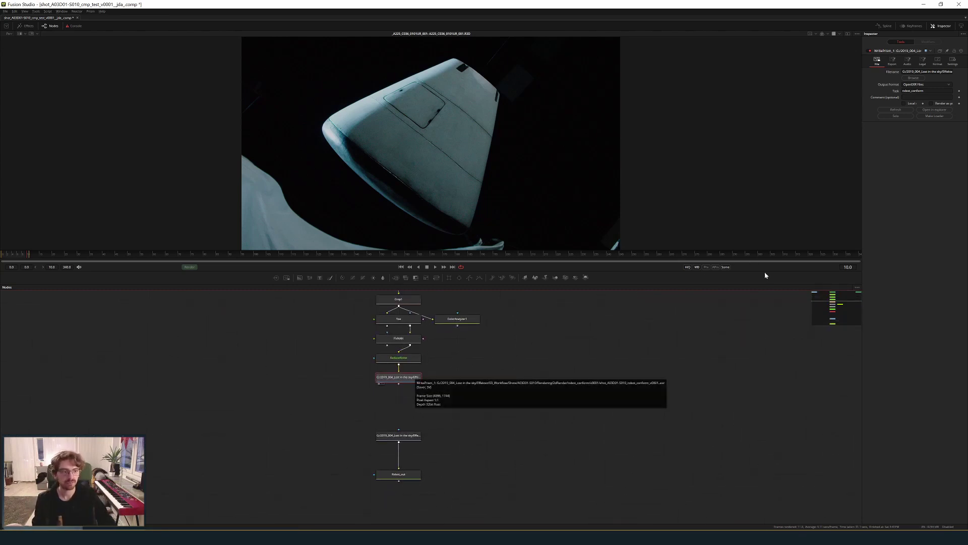
left_click(939, 117)
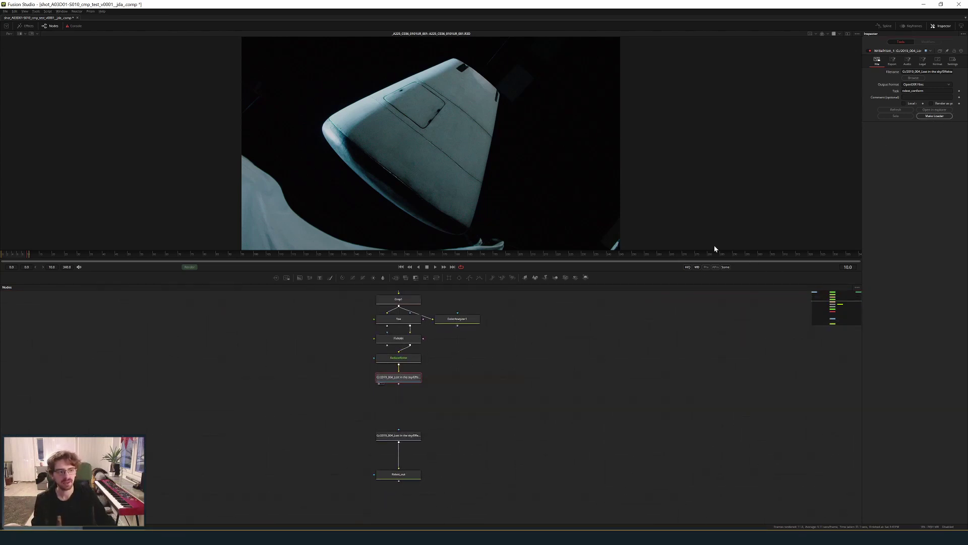
Remove the extra Loader node from the node graph
left_click_drag(453, 379, 401, 473)
left_click(409, 437)
key("Delete")
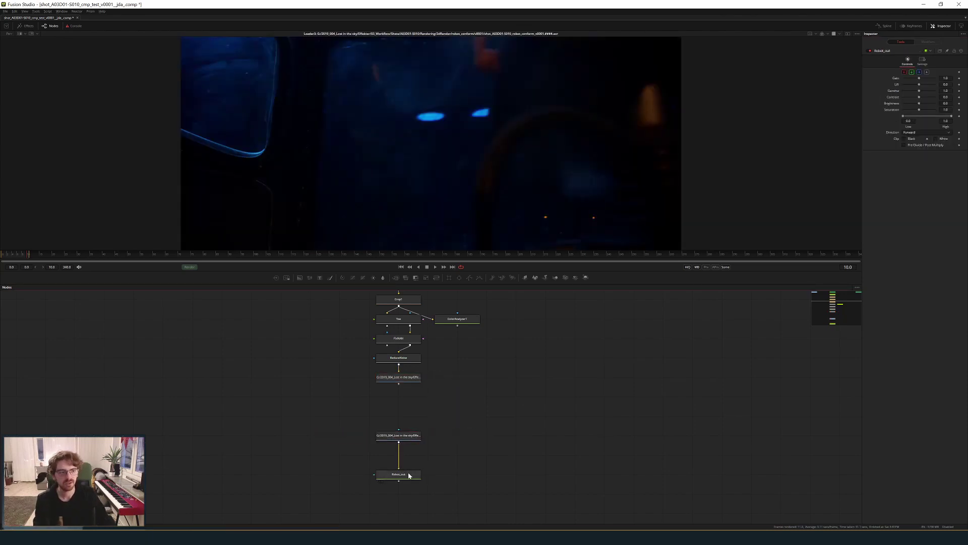
scroll(419, 478, "down", 3, "ctrl")
middle_click_drag(419, 477, 405, 373)
scroll(398, 383, "down", 5)
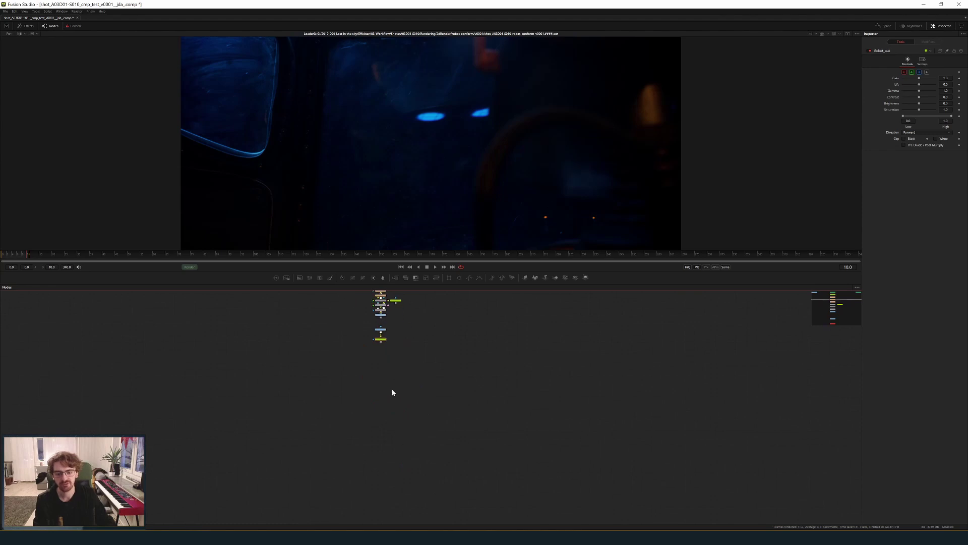
Add a WirelessLink node that takes Robot_out as its input, and view it
key("shift+space")
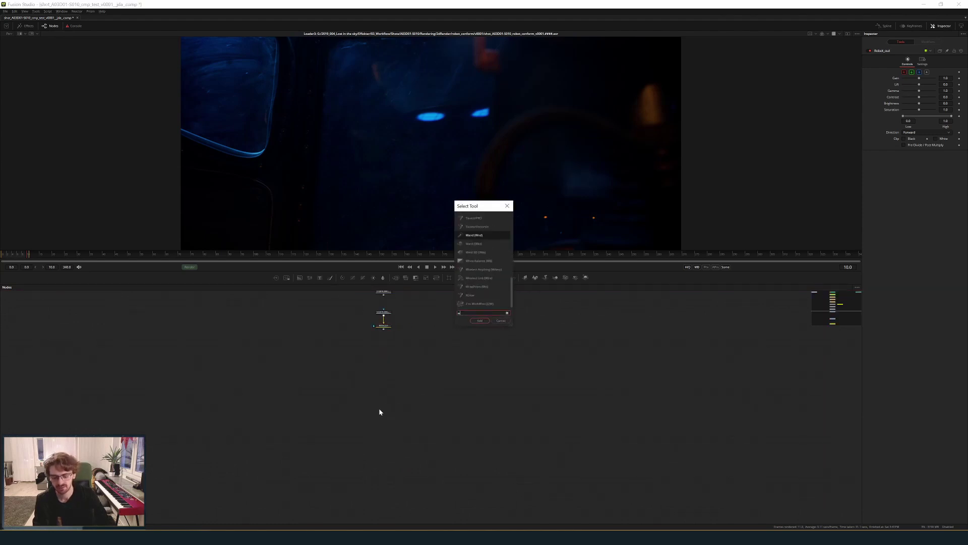
type("wire")
key("Return")
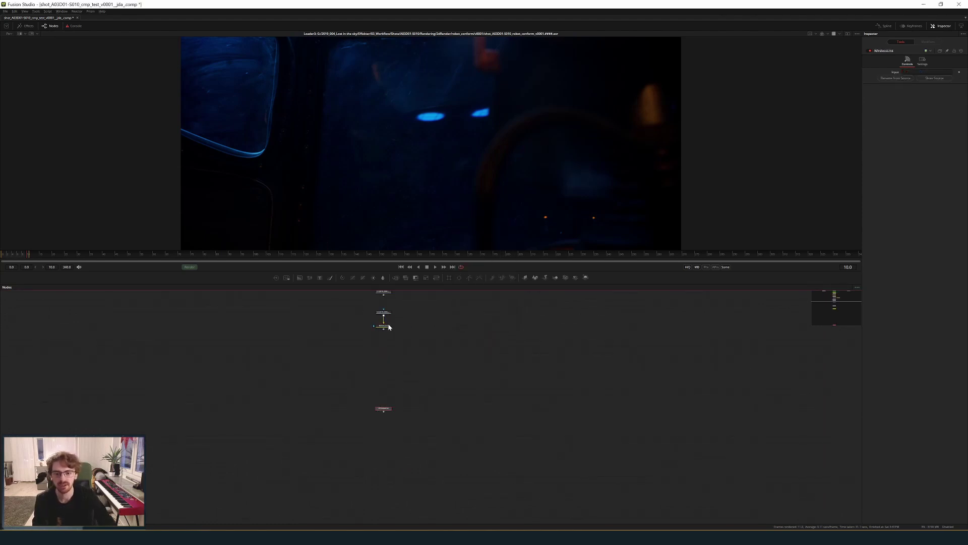
left_click_drag(388, 327, 926, 73)
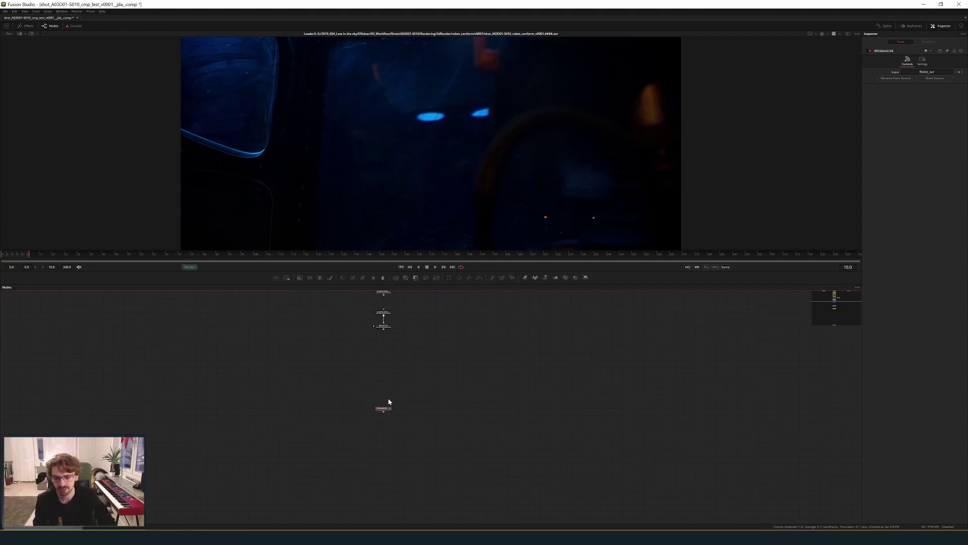
key("1")
scroll(431, 407, "up", 2, "ctrl")
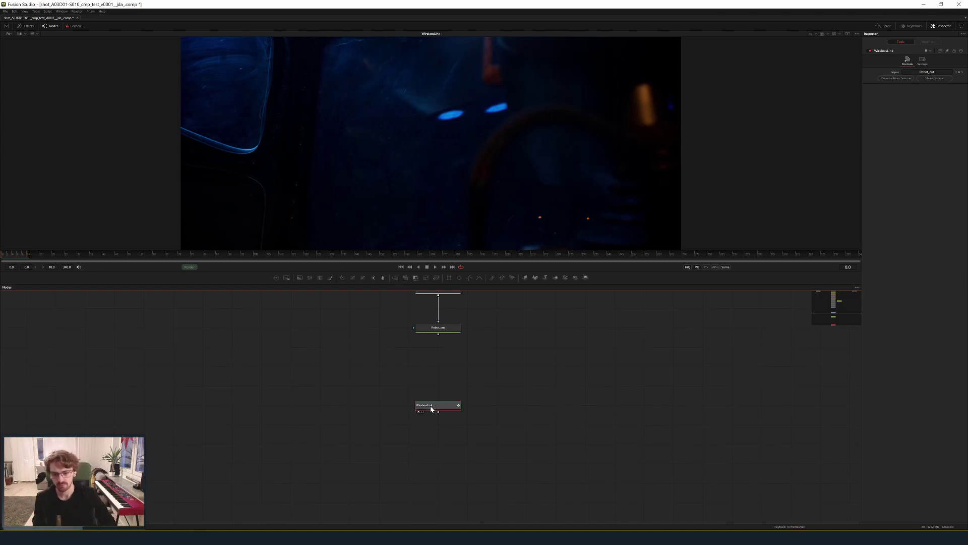
Add a Gamut node converting from ACEScg source space to ACES output space
key("shift+space")
type("wire")
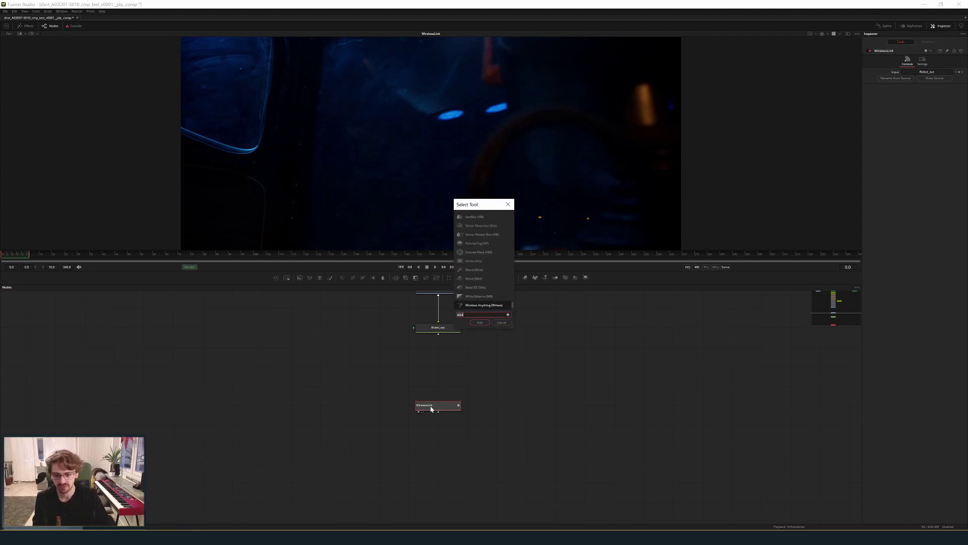
type("gamut")
key("Return")
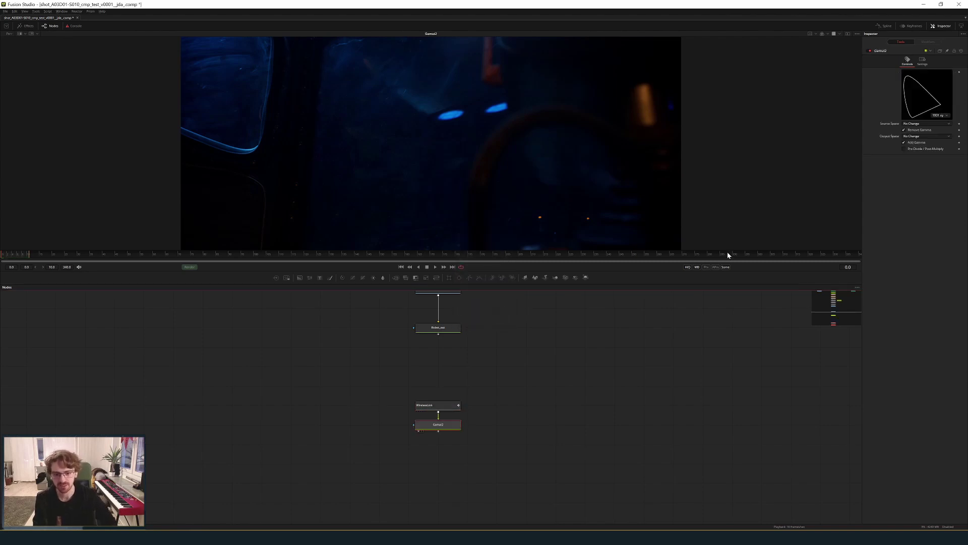
left_click(915, 124)
left_click(922, 134)
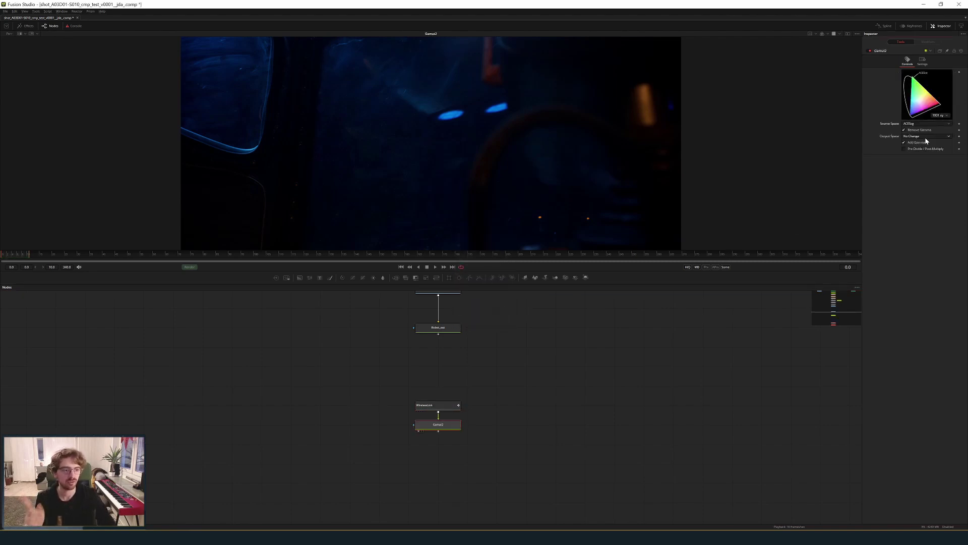
left_click(924, 137)
left_click(926, 141)
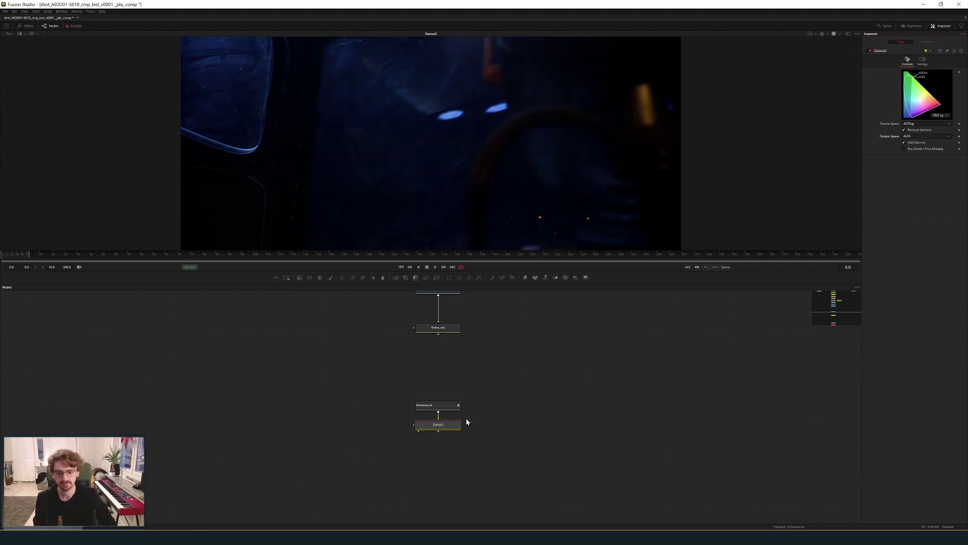
Add a WritePrism writer below Gamut2 writing OpenEXR files for the Final task
key("shift+space")
type("wii")
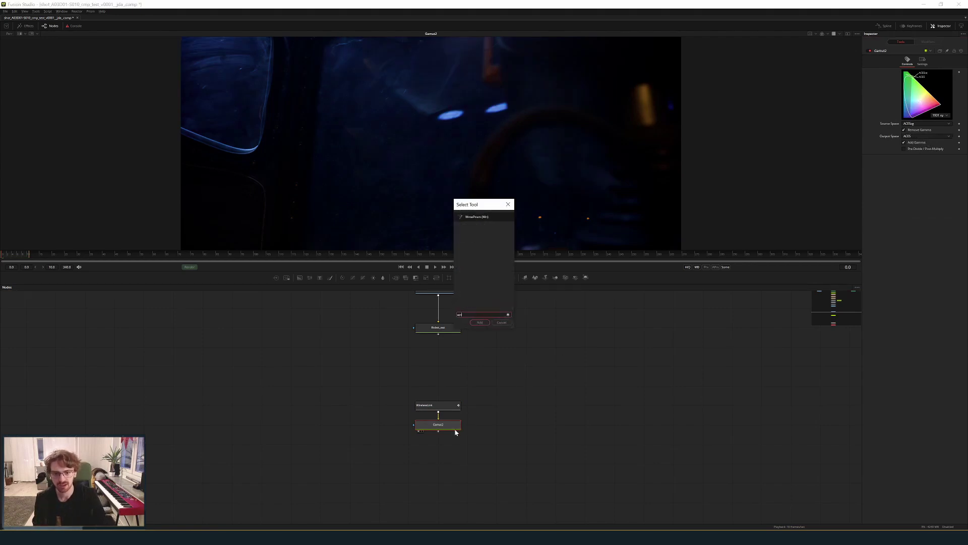
key("Return")
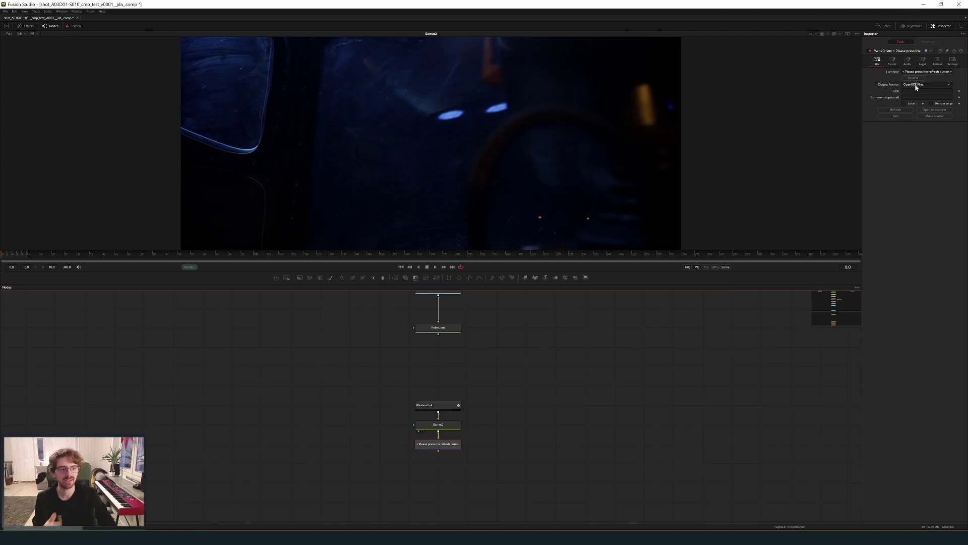
left_click(937, 61)
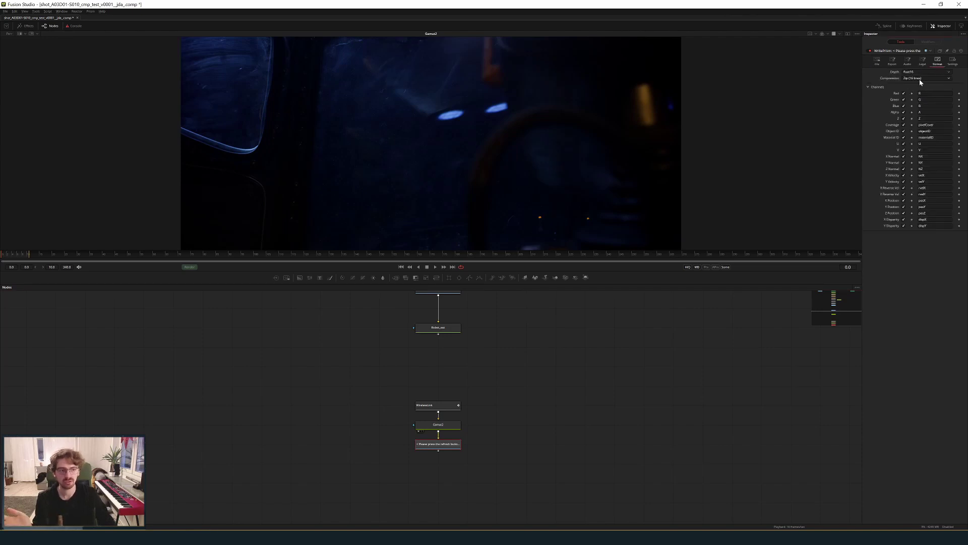
left_click(877, 60)
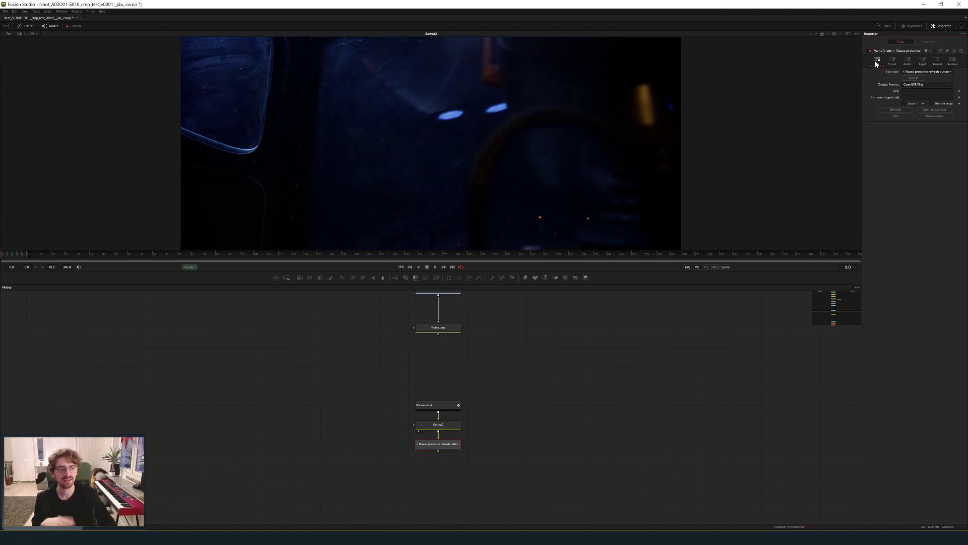
left_click(927, 91)
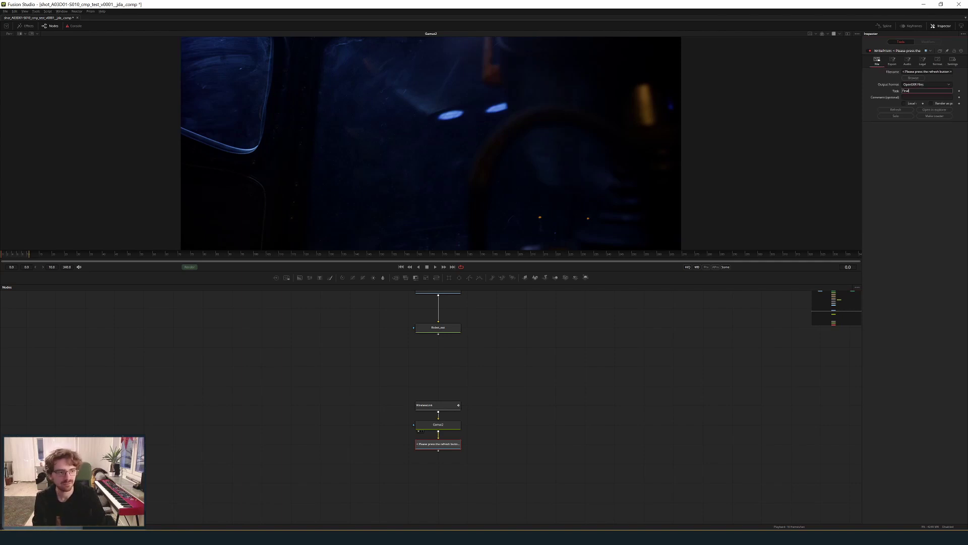
scroll(588, 394, "down", 1)
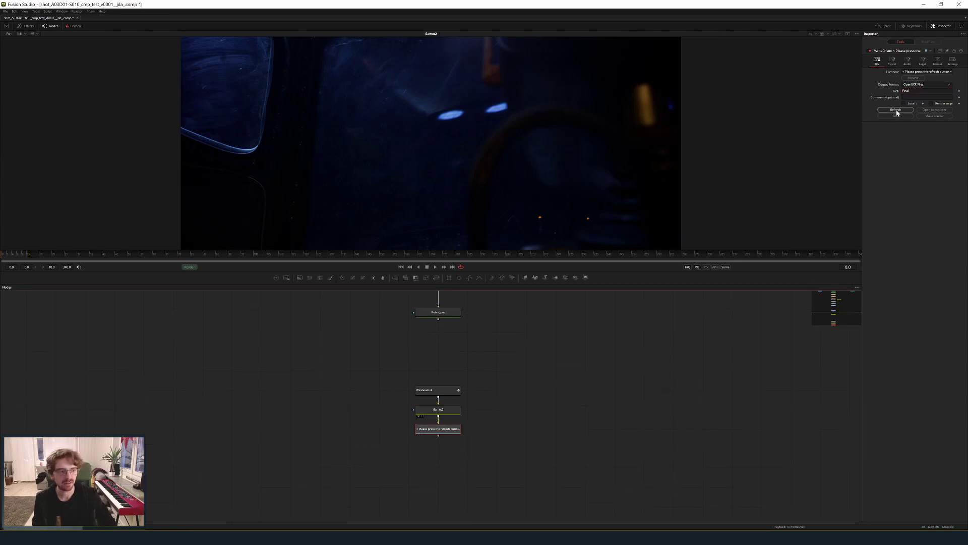
key("shift+space")
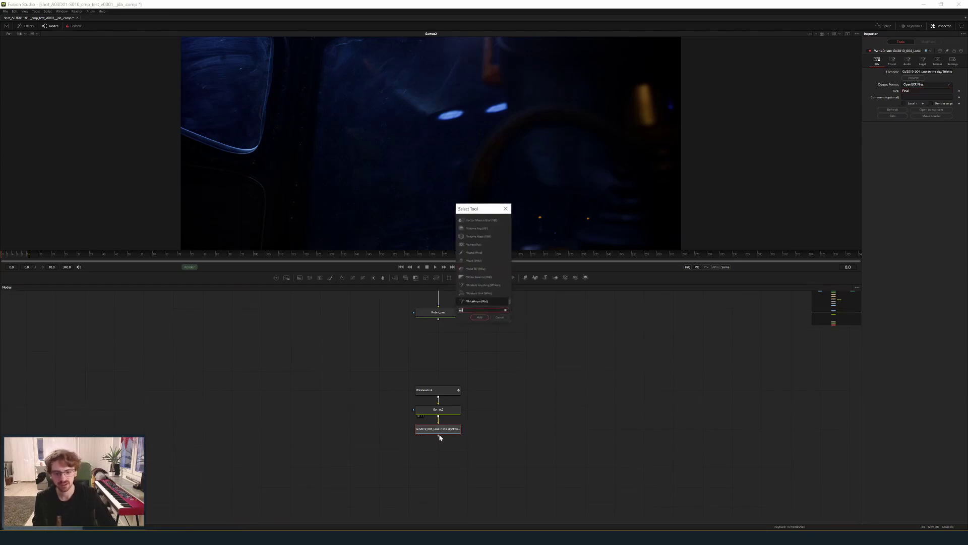
Add an OCIOColorspace node below the writer converting to sRGB
type("wri")
key("BackSpace")
key("BackSpace")
key("BackSpace")
type("ocio")
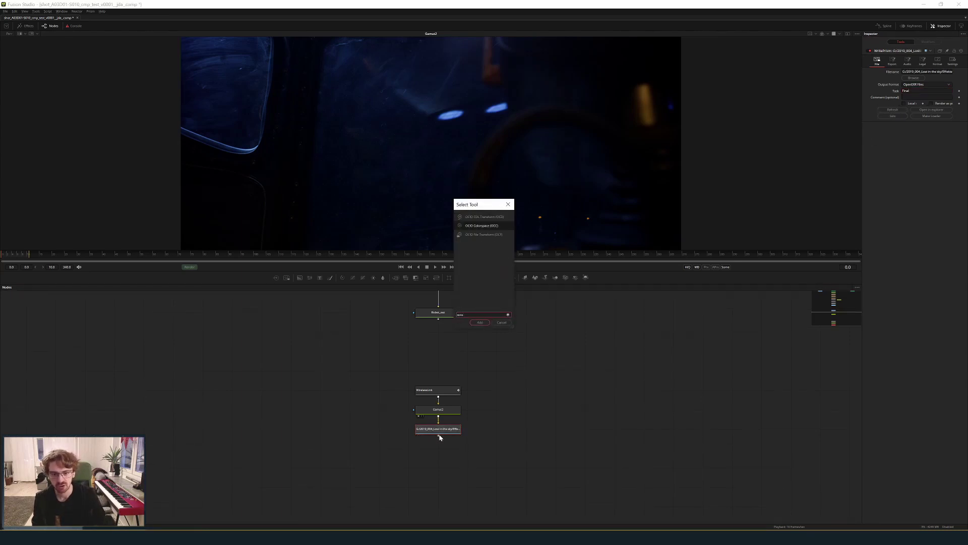
key("Return")
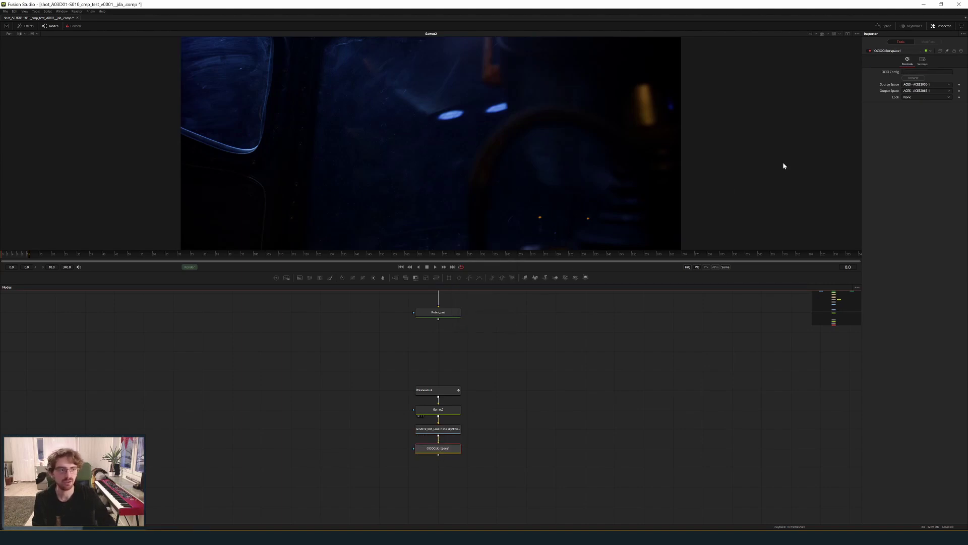
key("1")
left_click(921, 91)
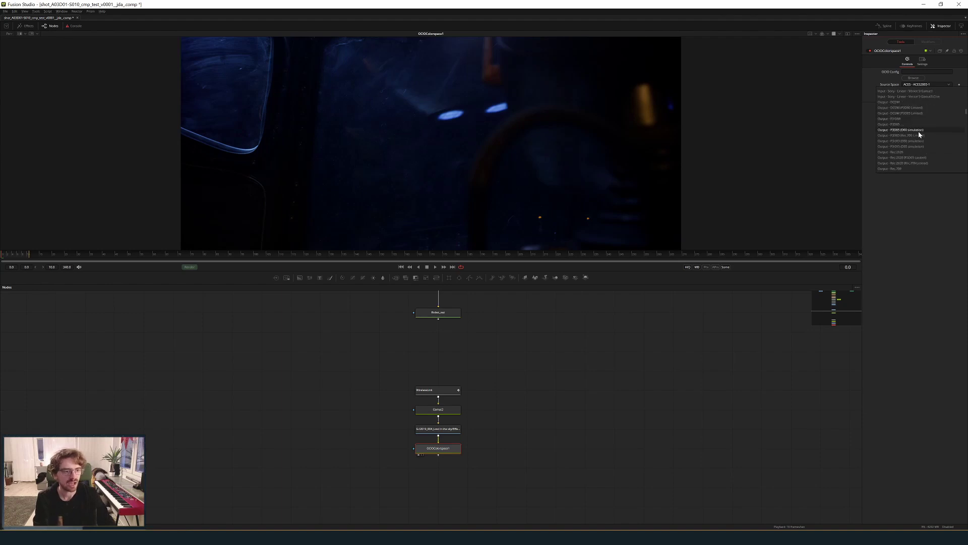
scroll(918, 131, "down", 2)
left_click(908, 163)
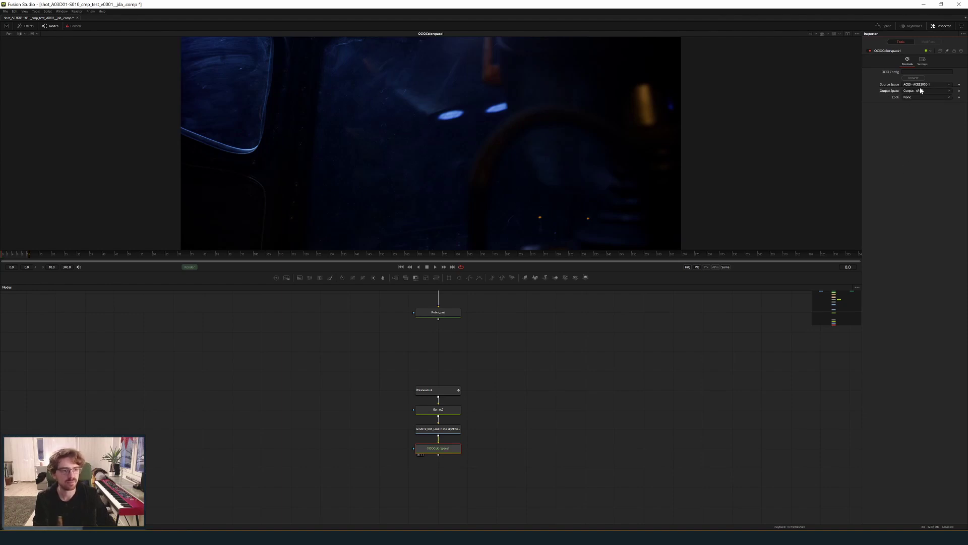
Add a second WritePrism writer below the OCIO node
key("shift+space")
type("ocio")
key("BackSpace")
key("BackSpace")
key("BackSpace")
key("BackSpace")
type("writeprism")
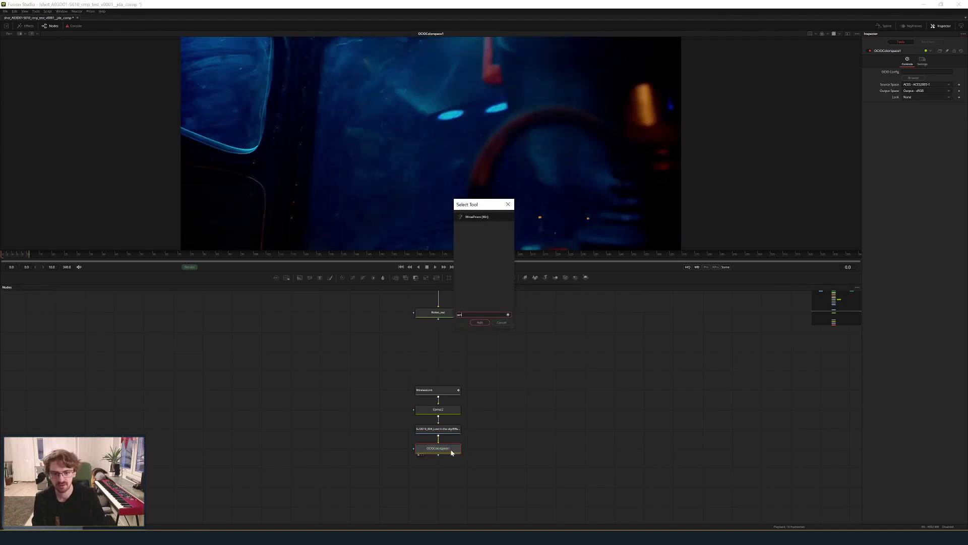
key("Return")
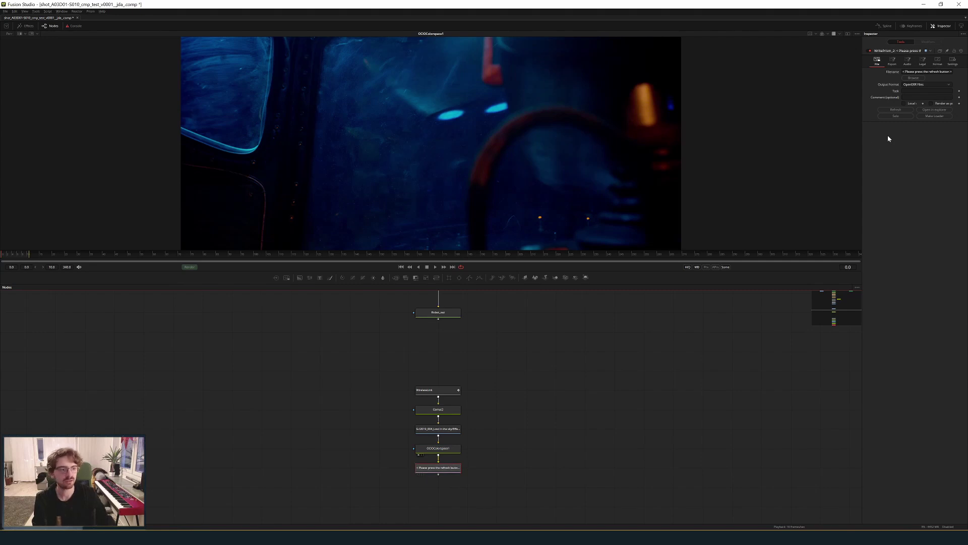
Set the writer to QuickTime Movies with Apple ProRes 422 compression and refresh its Daily output path
left_click(914, 84)
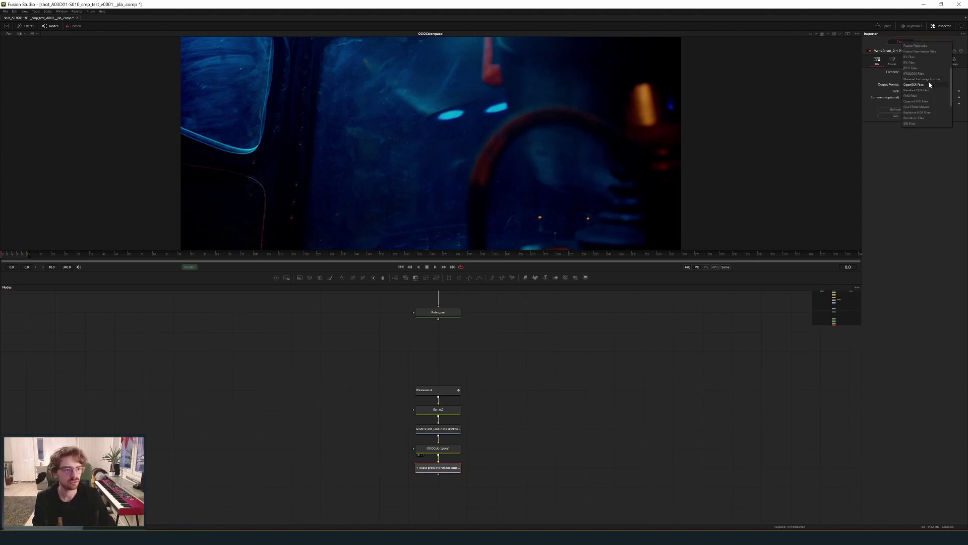
left_click(928, 107)
left_click(938, 60)
left_click(923, 72)
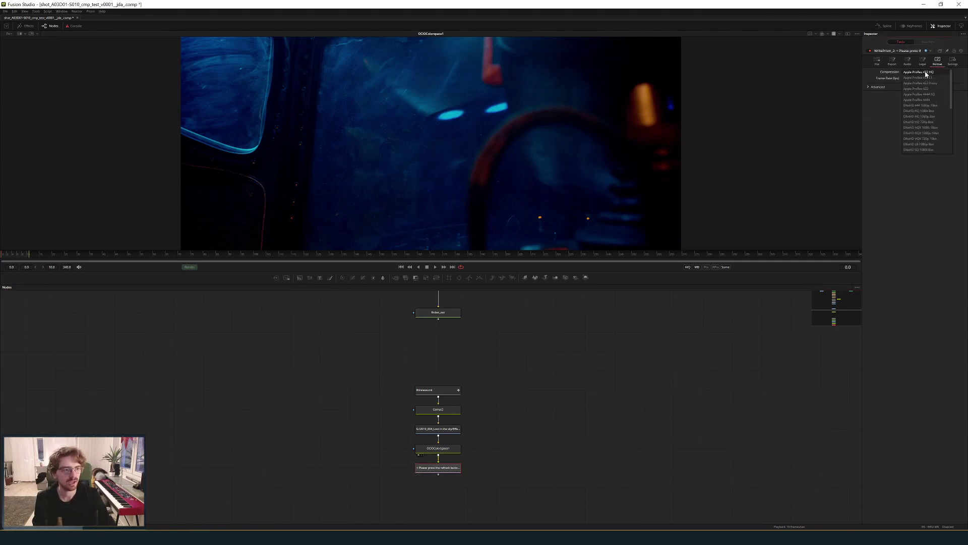
left_click(931, 88)
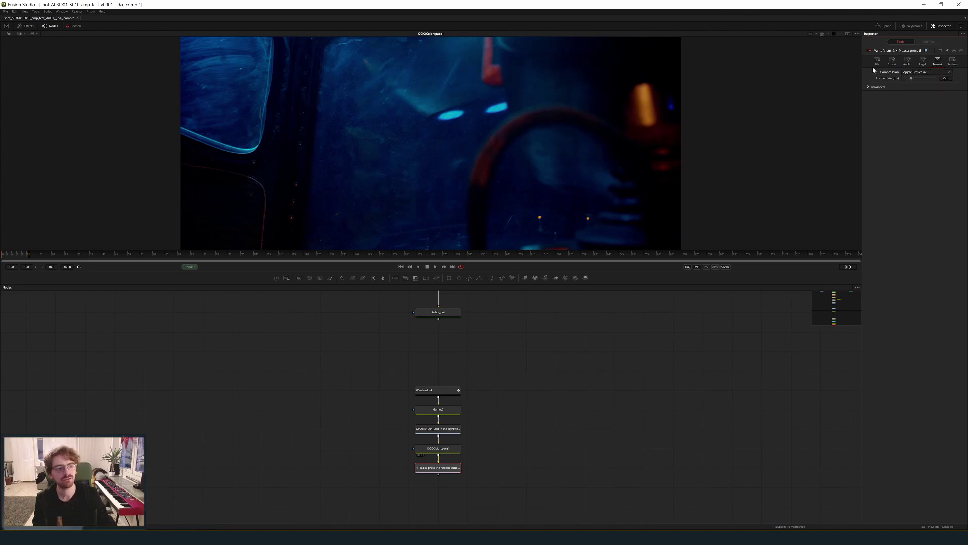
left_click(877, 60)
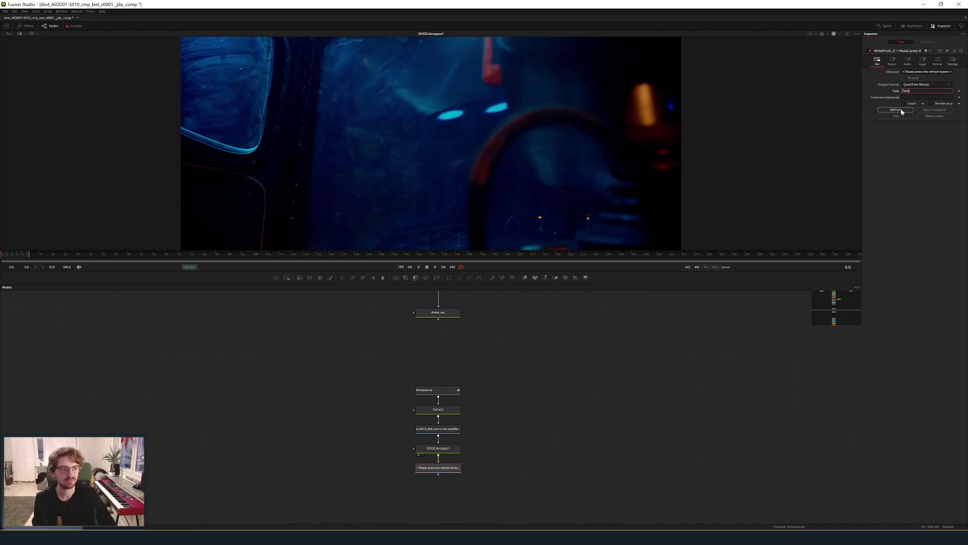
left_click(901, 111)
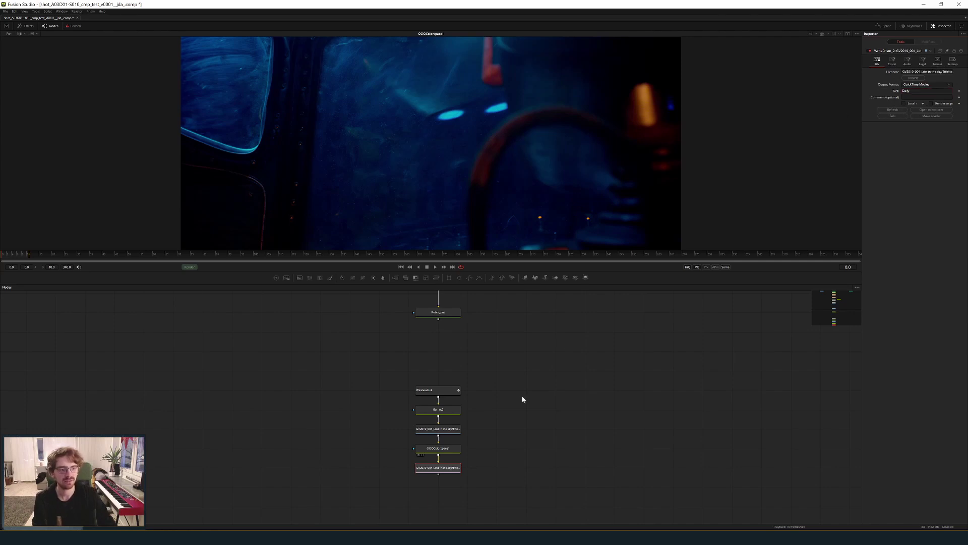
Select both WritePrism writers and expand the final EXR writer's settings
key("1")
scroll(465, 373, "down", 3, "ctrl")
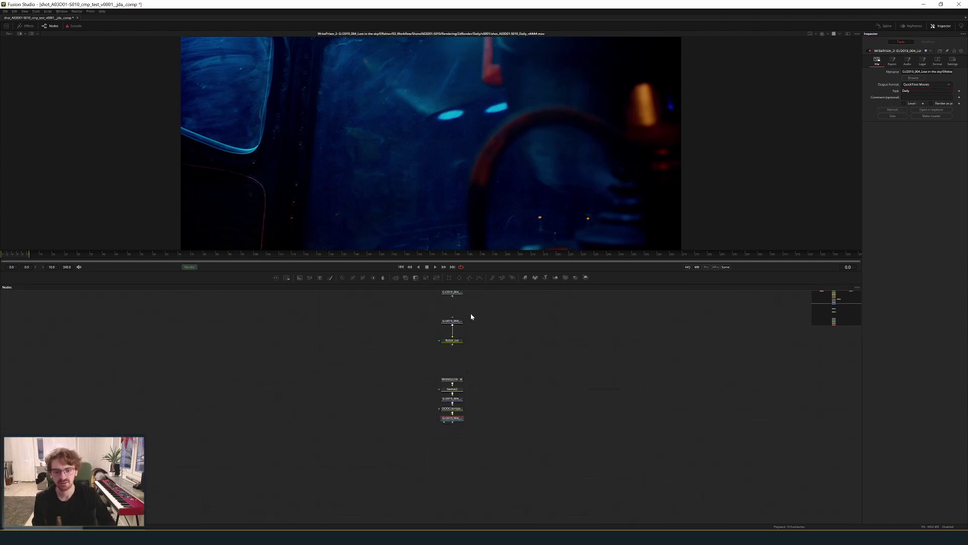
scroll(466, 314, "up", 1)
left_click(452, 398)
left_click(452, 418, "ctrl")
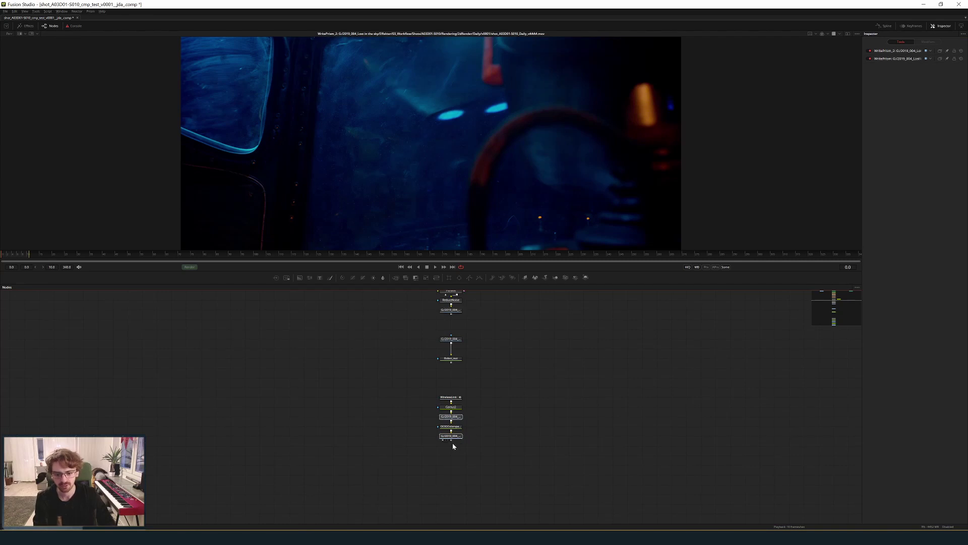
left_click(906, 59)
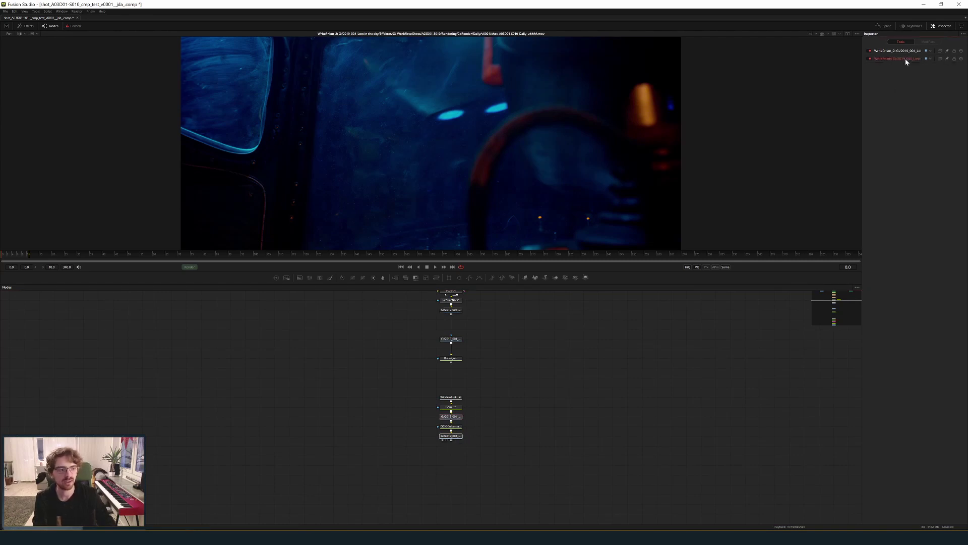
left_click(897, 123)
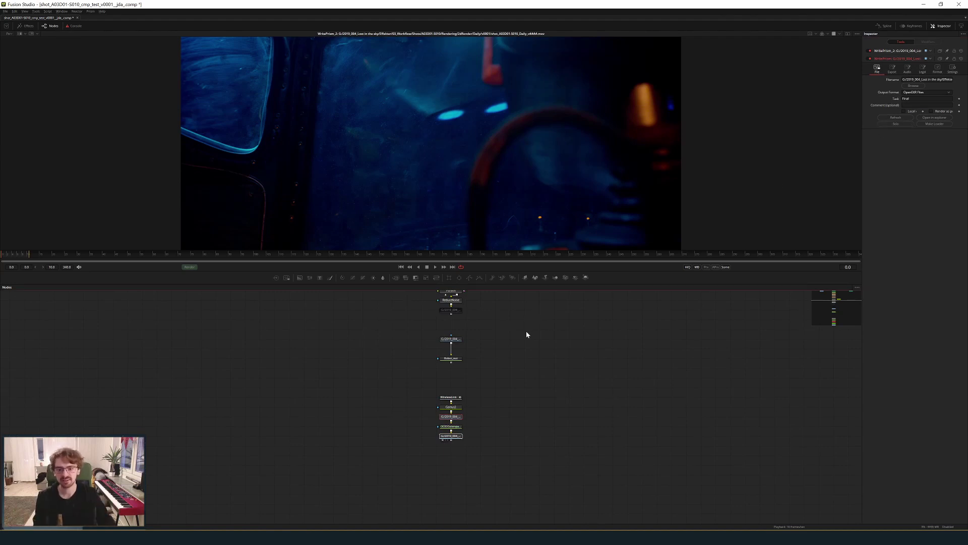
Tidy the node graph by moving the four lower nodes down and right
key("ctrl+1")
scroll(517, 403, "down", 1)
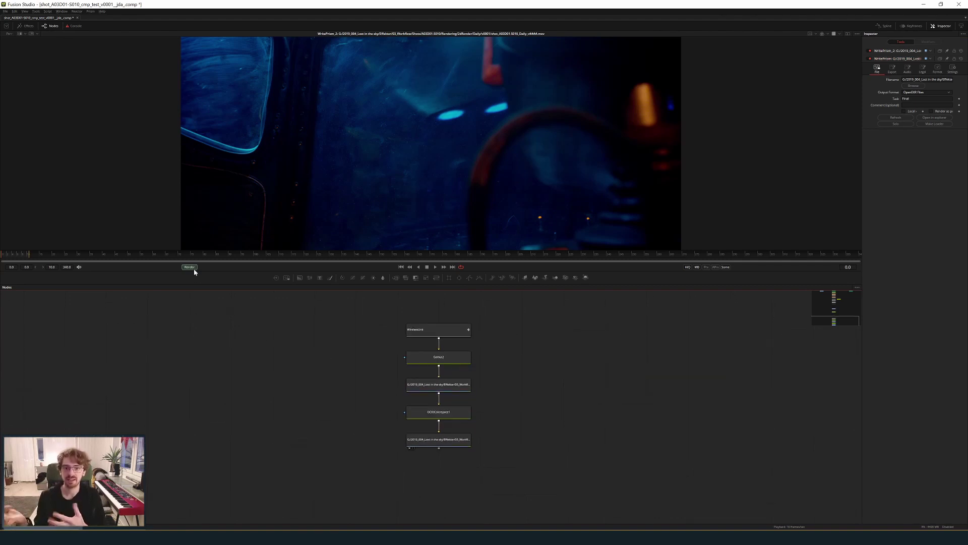
left_click_drag(351, 349, 488, 480)
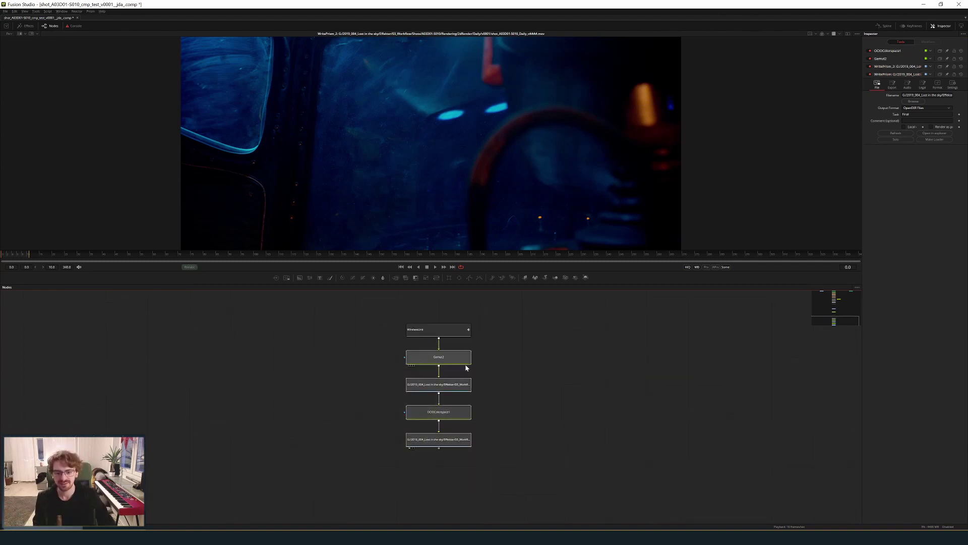
mouse_move(465, 370)
left_mouse_down()
mouse_move(493, 418)
mouse_move(570, 407)
mouse_move(463, 370)
mouse_move(470, 362)
left_mouse_up()
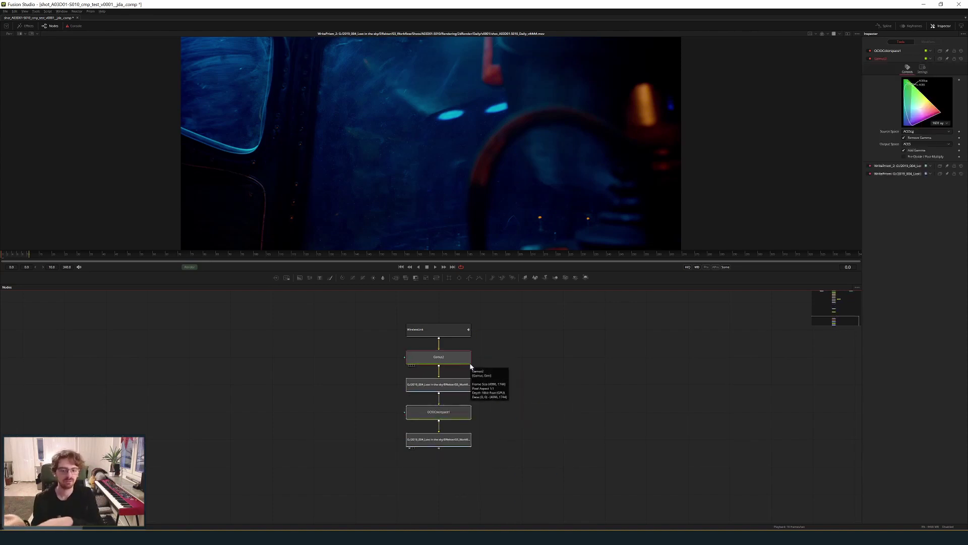
left_click(502, 389)
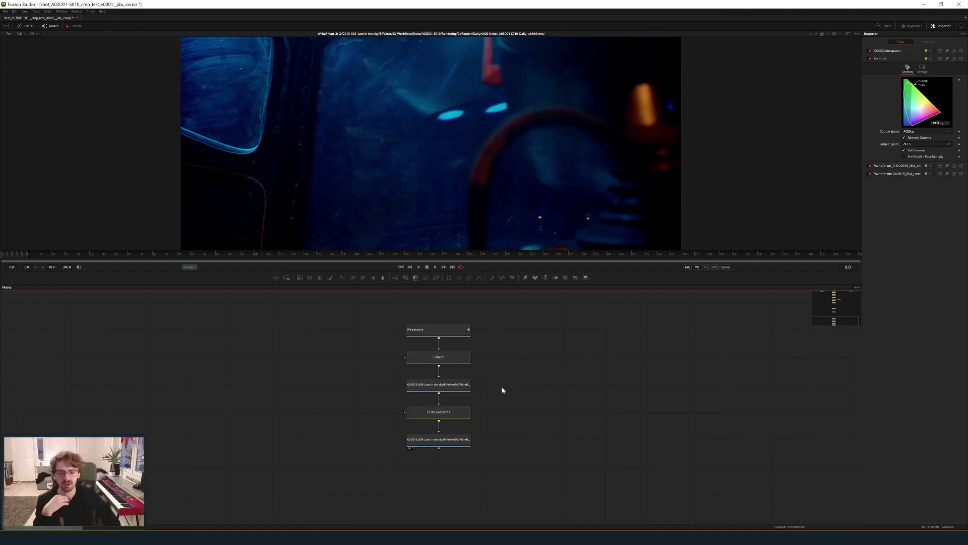
Render the comp from the final EXR writer and dismiss the completion message
left_click(460, 384)
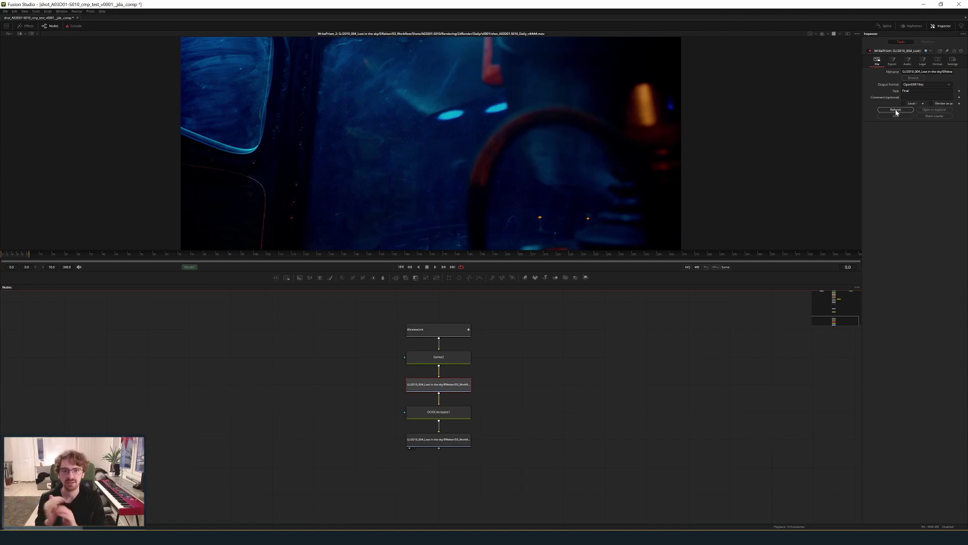
left_click(897, 111)
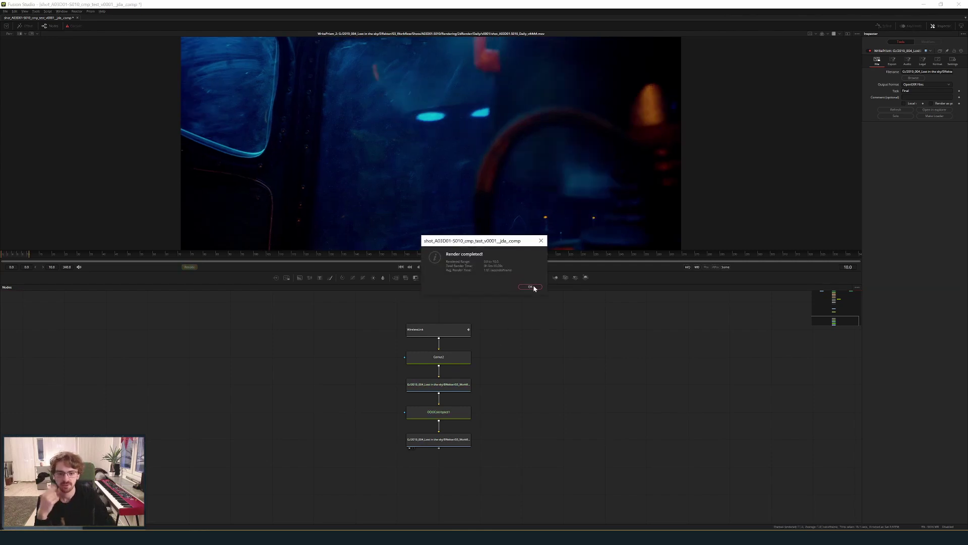
left_click(533, 288)
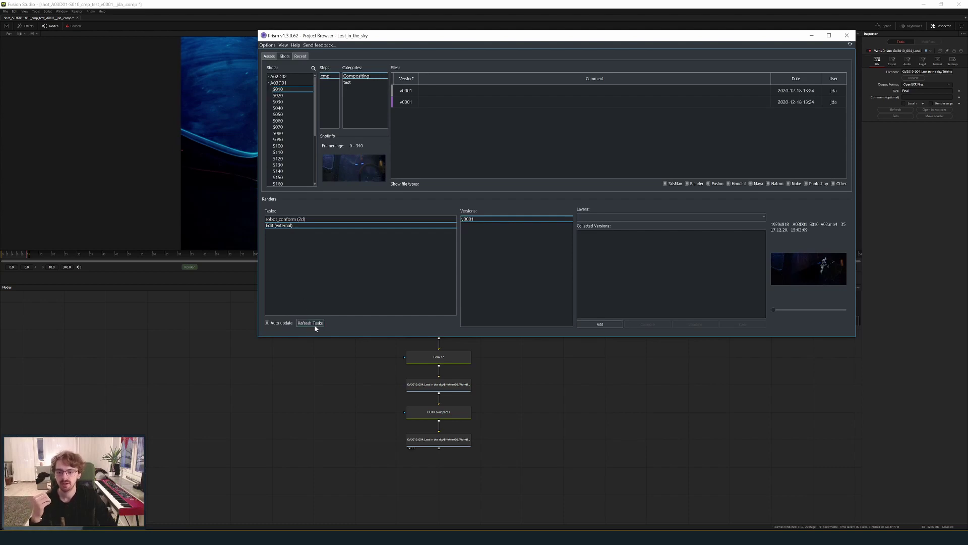
Select the Daily (2d) renders in the Project Browser
double_click(305, 219)
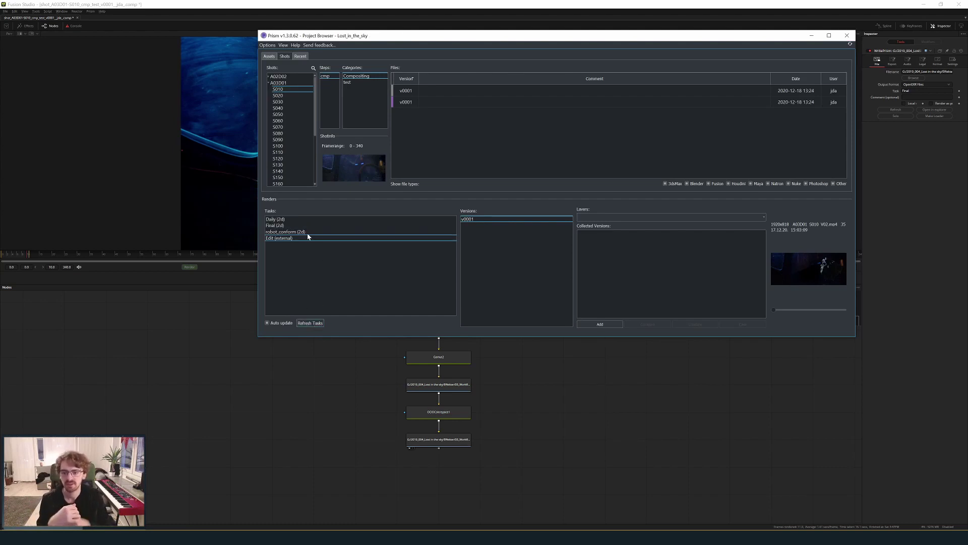
left_click(285, 220)
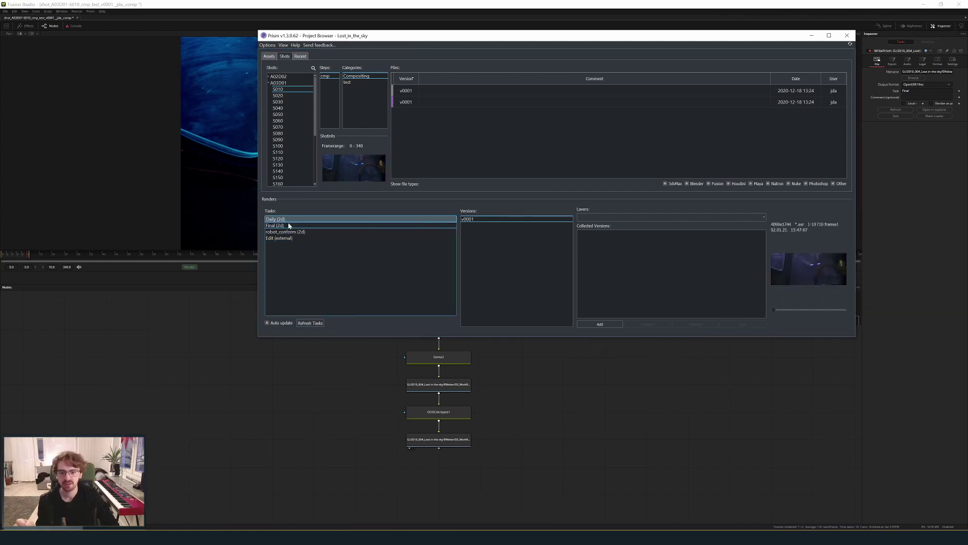
left_click(280, 220)
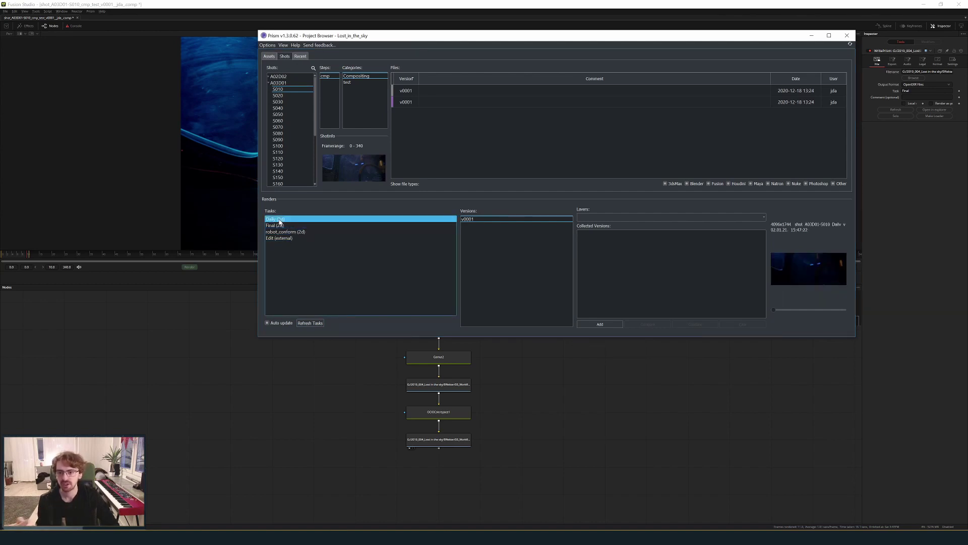
Publish the daily preview to Kitsu's Compositing task as Work In Progress, then open shot S010 in Kitsu
right_click(805, 268)
left_click(847, 280)
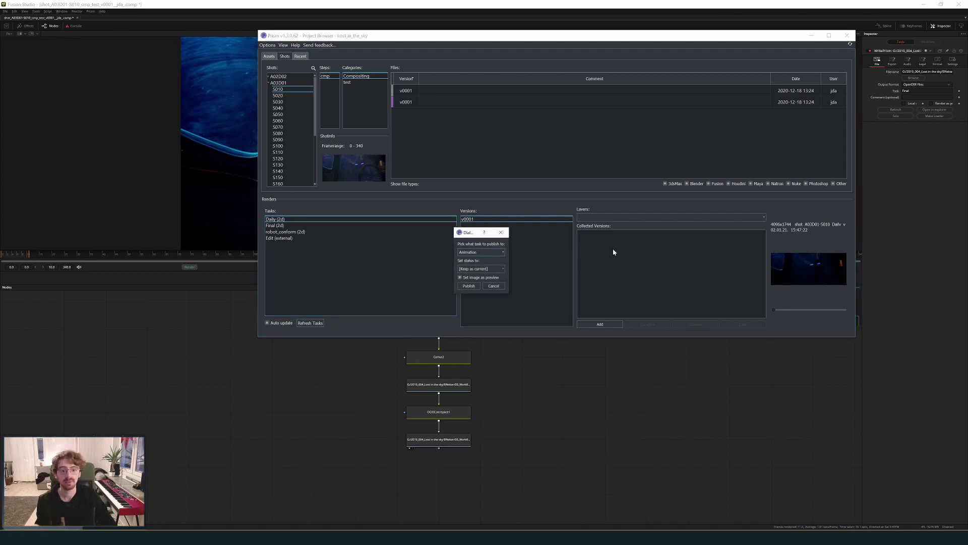
left_click(481, 251)
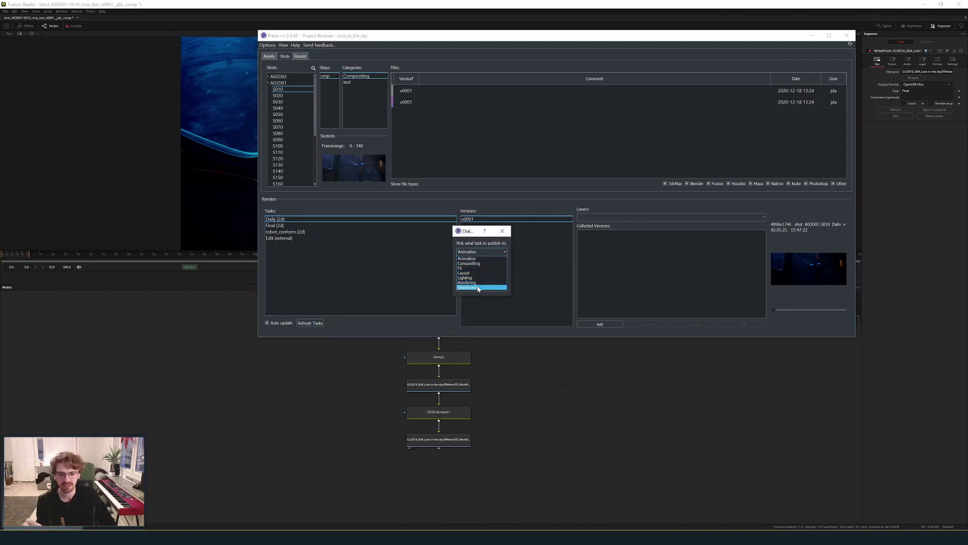
left_click(469, 263)
left_click(482, 269)
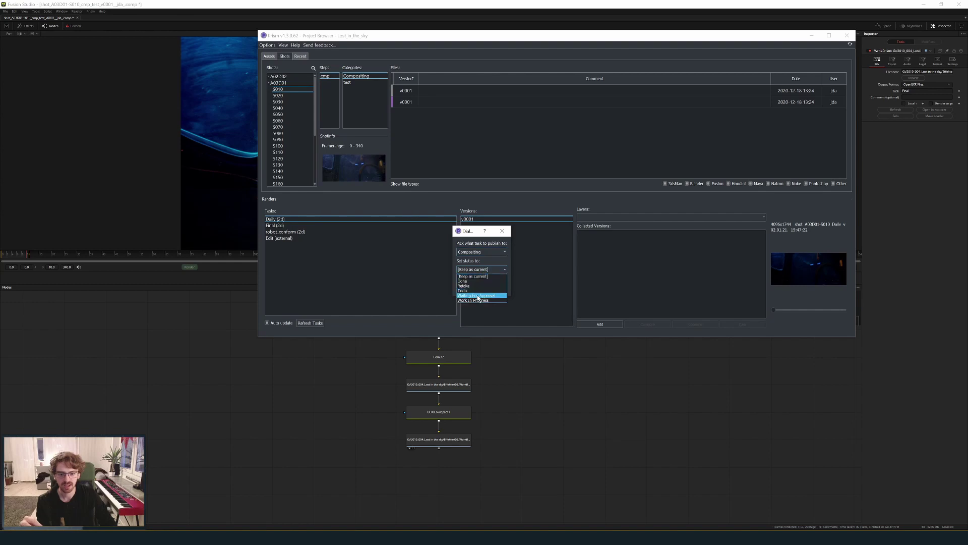
left_click(480, 301)
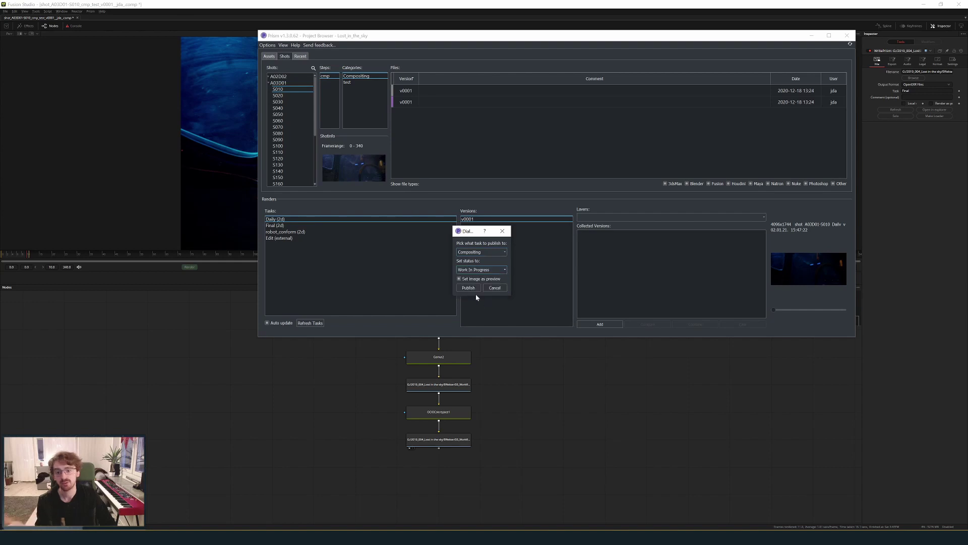
left_click(473, 288)
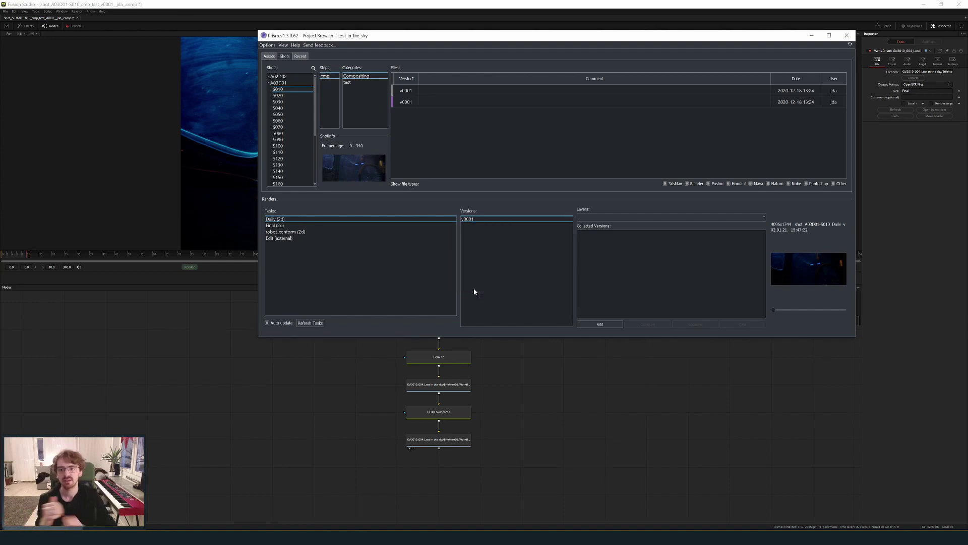
left_click(482, 276)
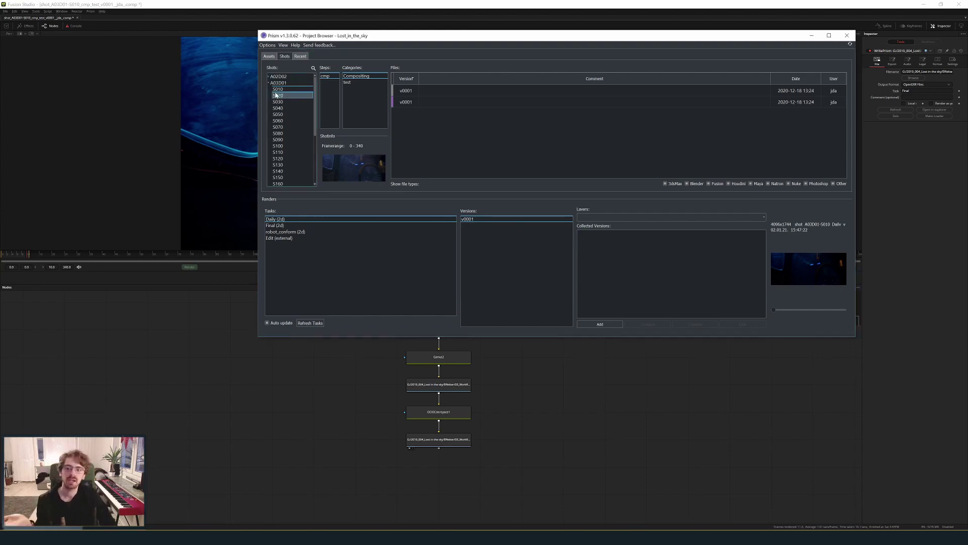
right_click(280, 90)
left_click(310, 151)
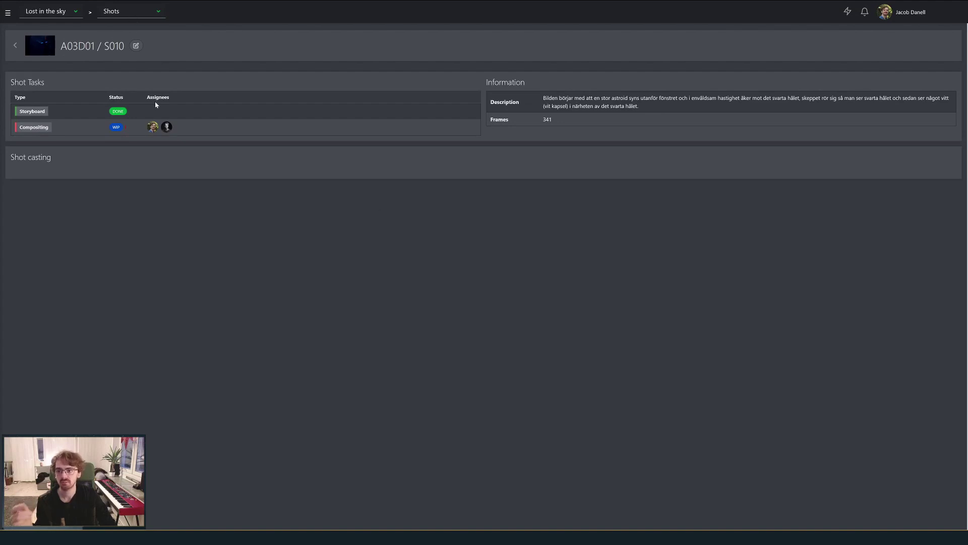
Open the S010 Compositing task and play the Daily v0001 preview
left_click(77, 131)
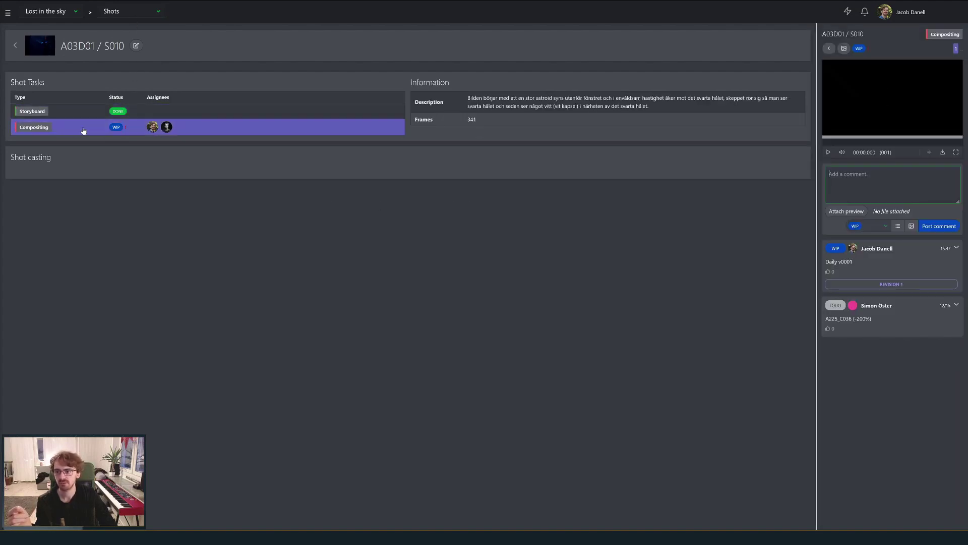
left_click(828, 152)
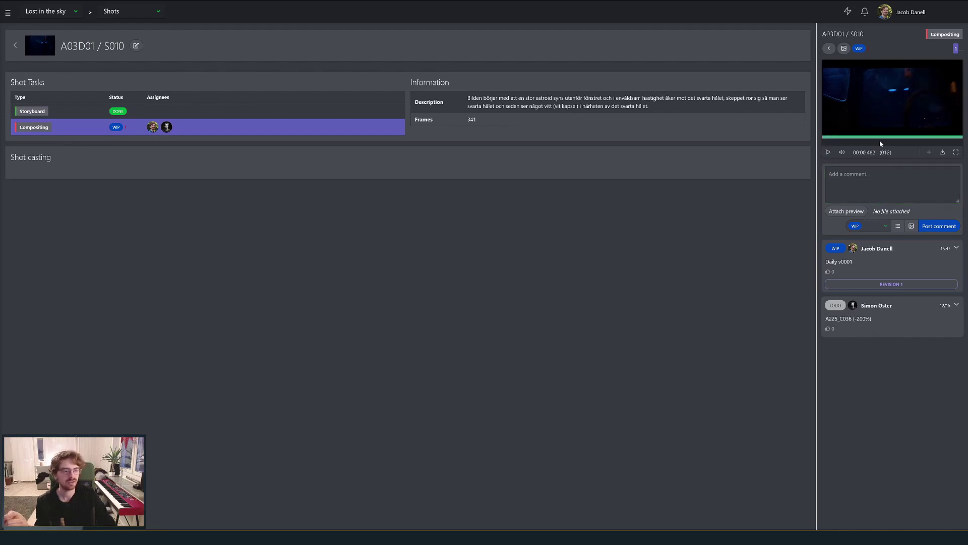